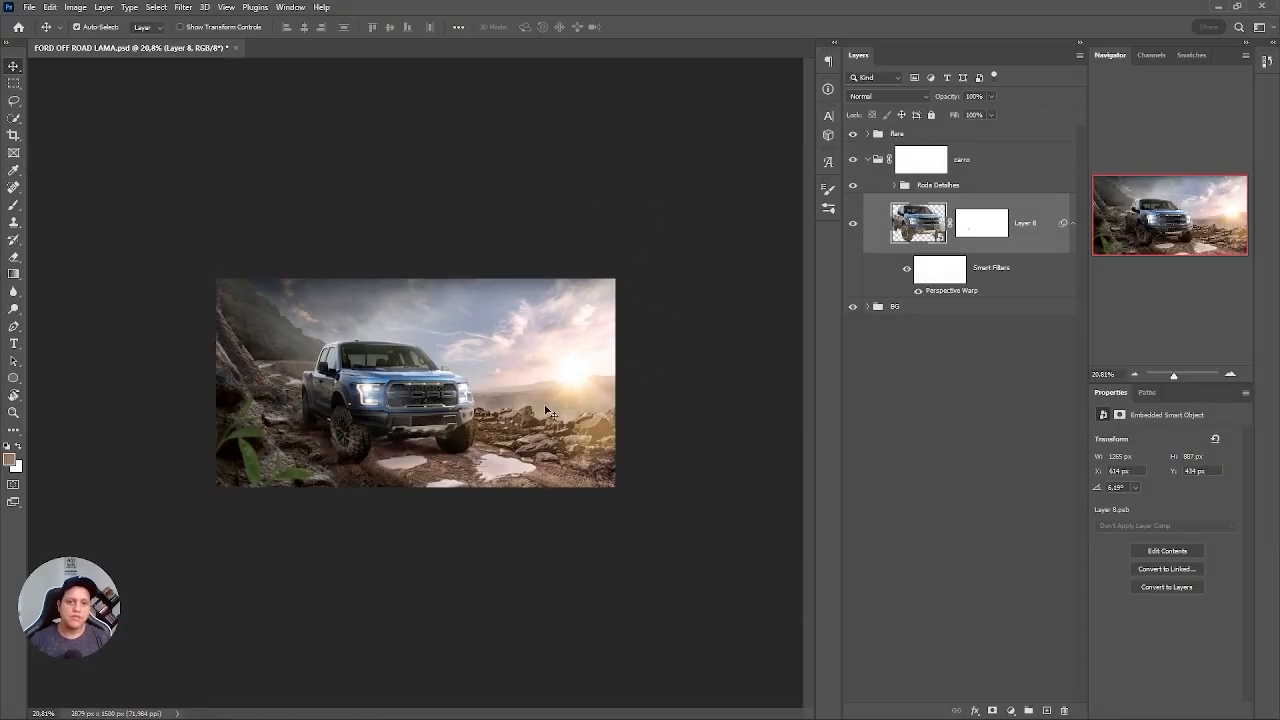
# Open the splash files 63.psd and 80.psd from the imgs folder of the off road lama project.
pyautogui.scroll(5, 548, 385)
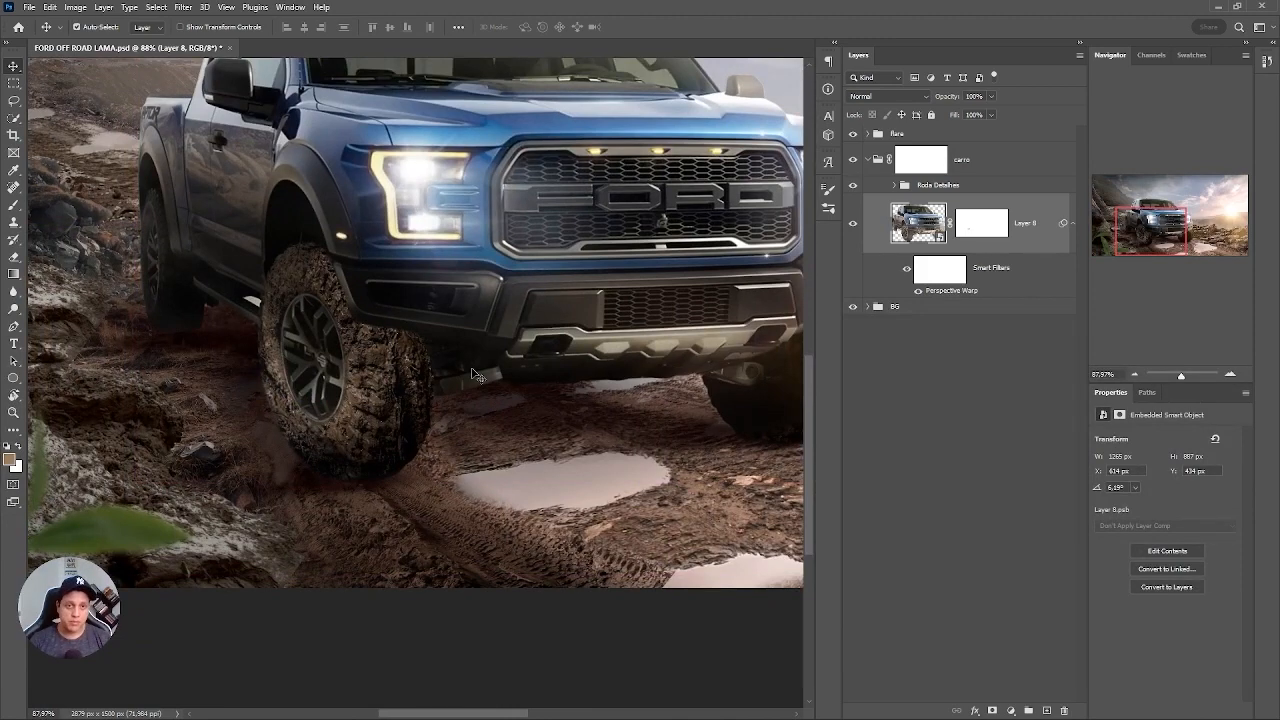
pyautogui.hotkey('ctrl', 'o')
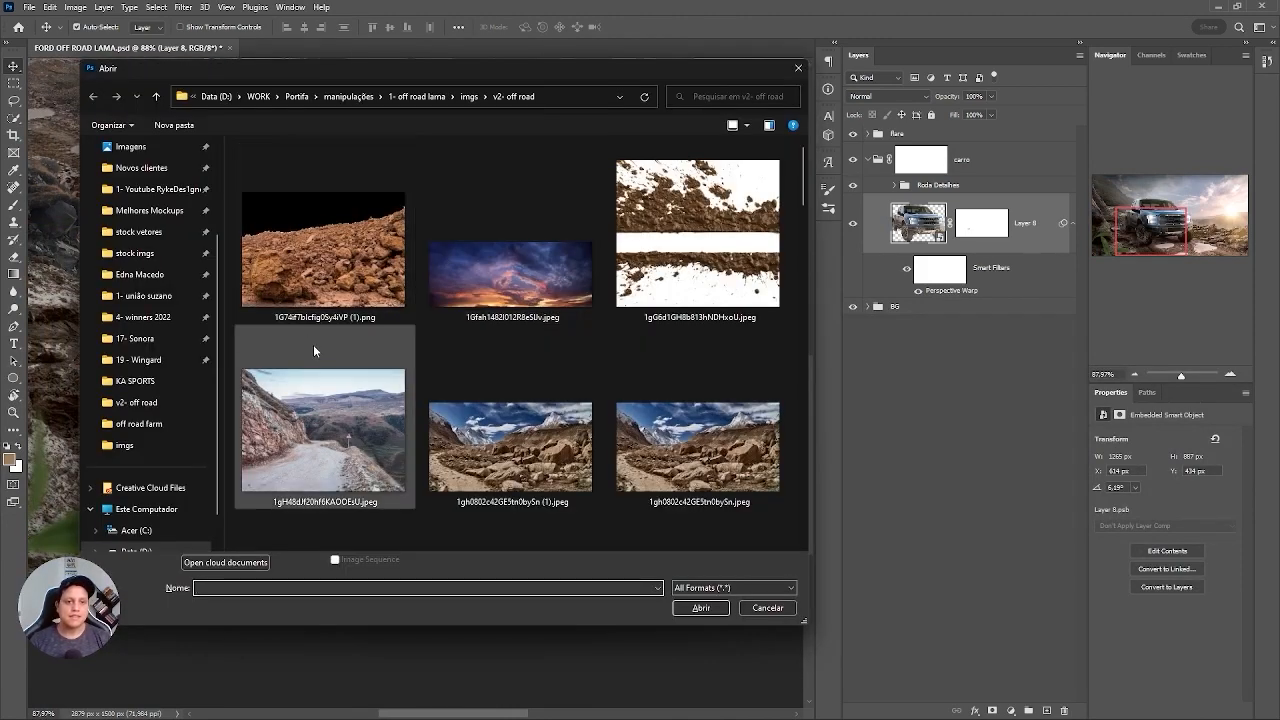
pyautogui.click(434, 97)
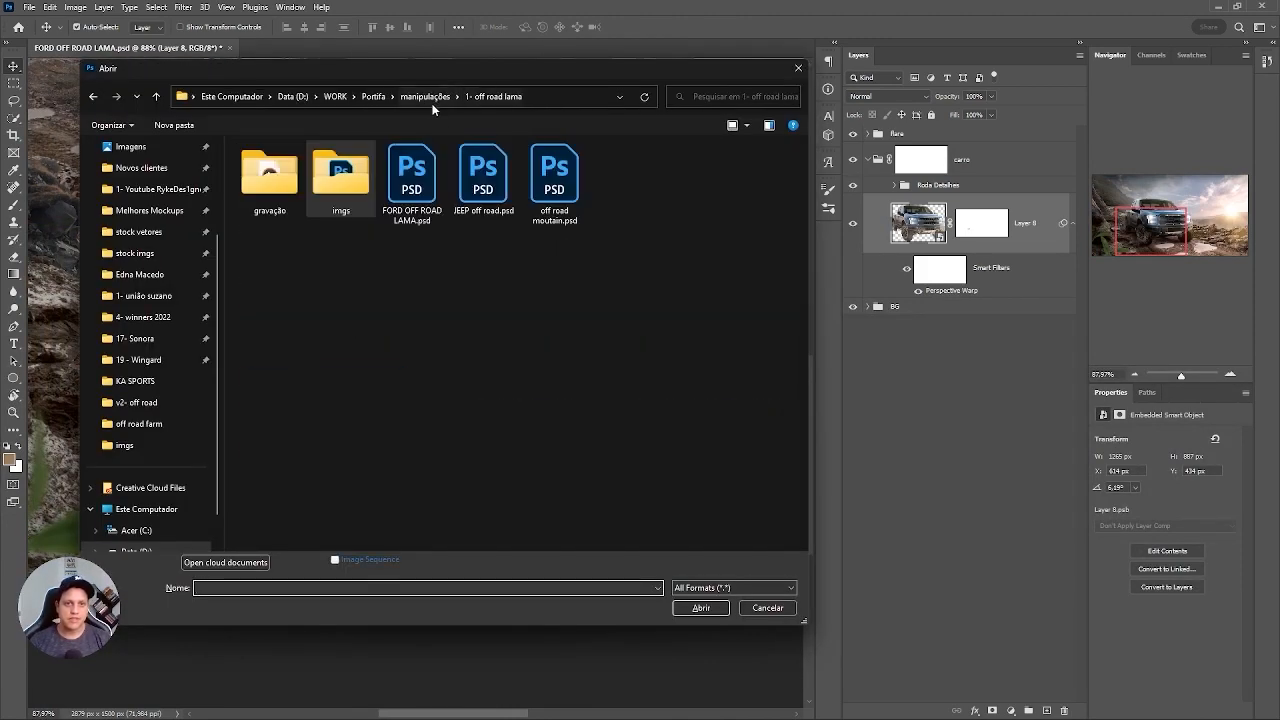
pyautogui.doubleClick(347, 192)
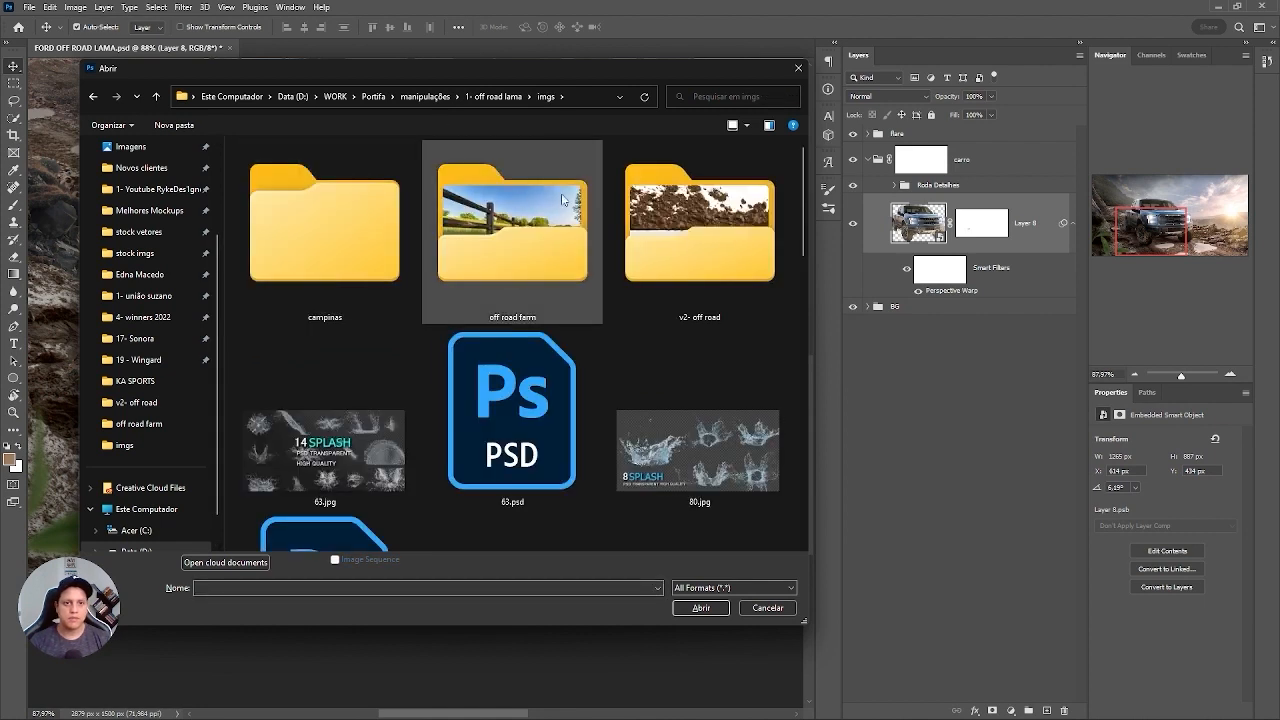
pyautogui.scroll(-1, 808, 240)
pyautogui.scroll(-1, 808, 240)
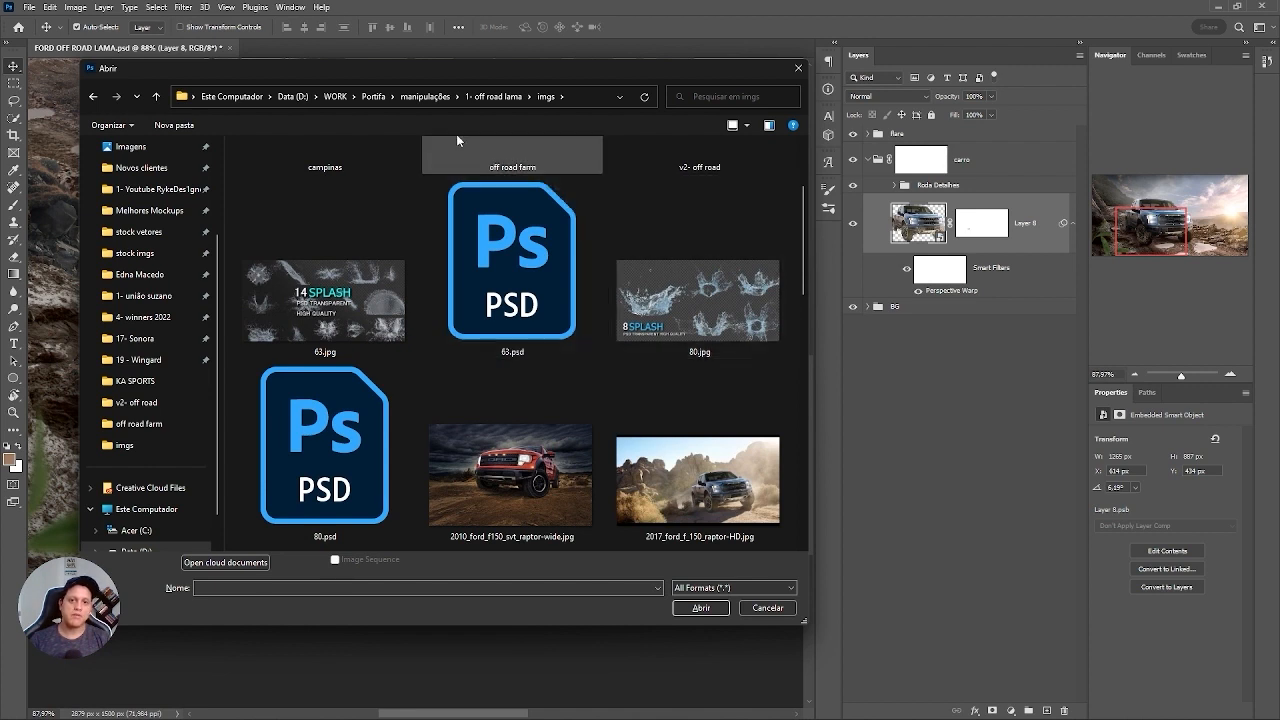
pyautogui.click(558, 342)
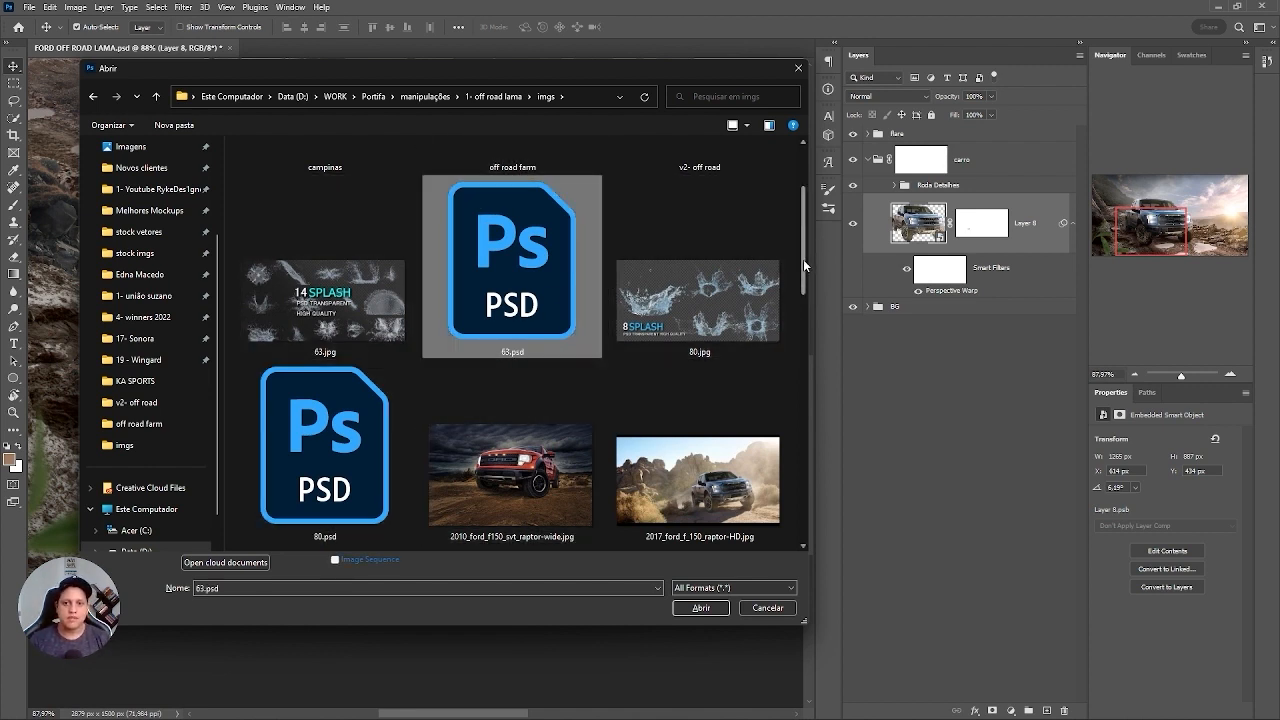
pyautogui.scroll(-3, 803, 259)
pyautogui.doubleClick(363, 323)
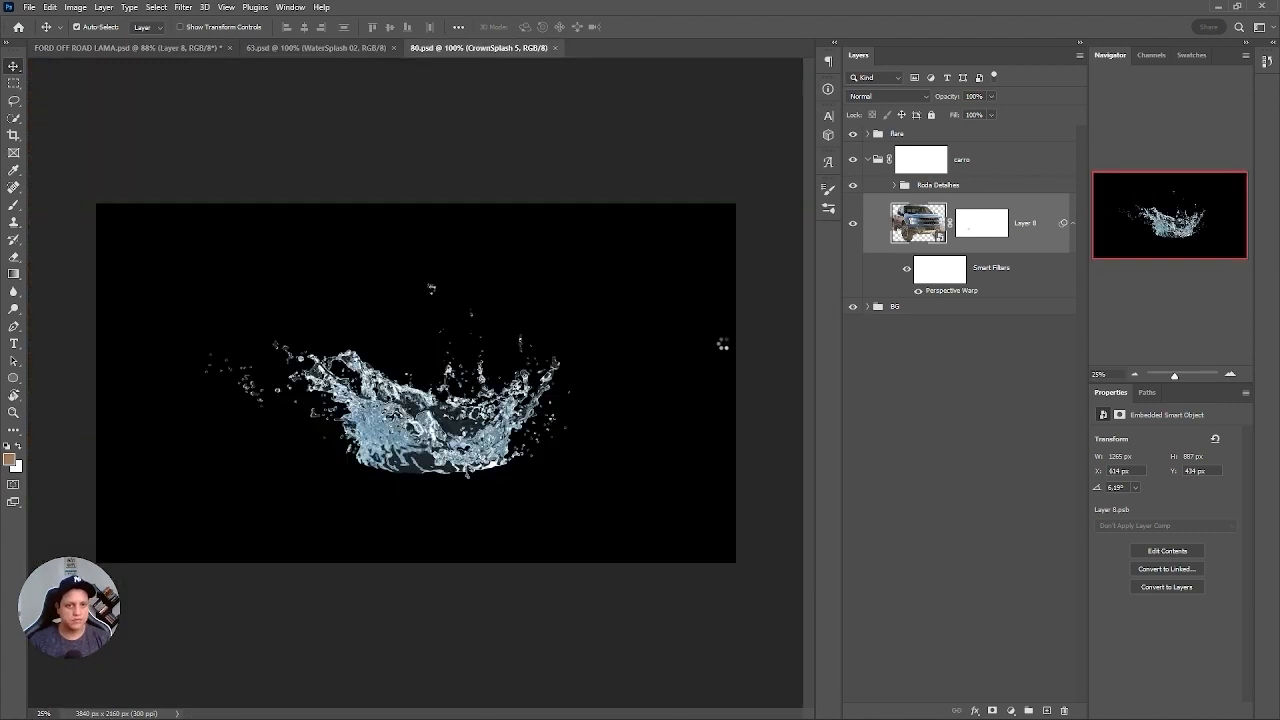
# Switch to 63.psd and preview its water splash layers one at a time.
pyautogui.click(357, 48)
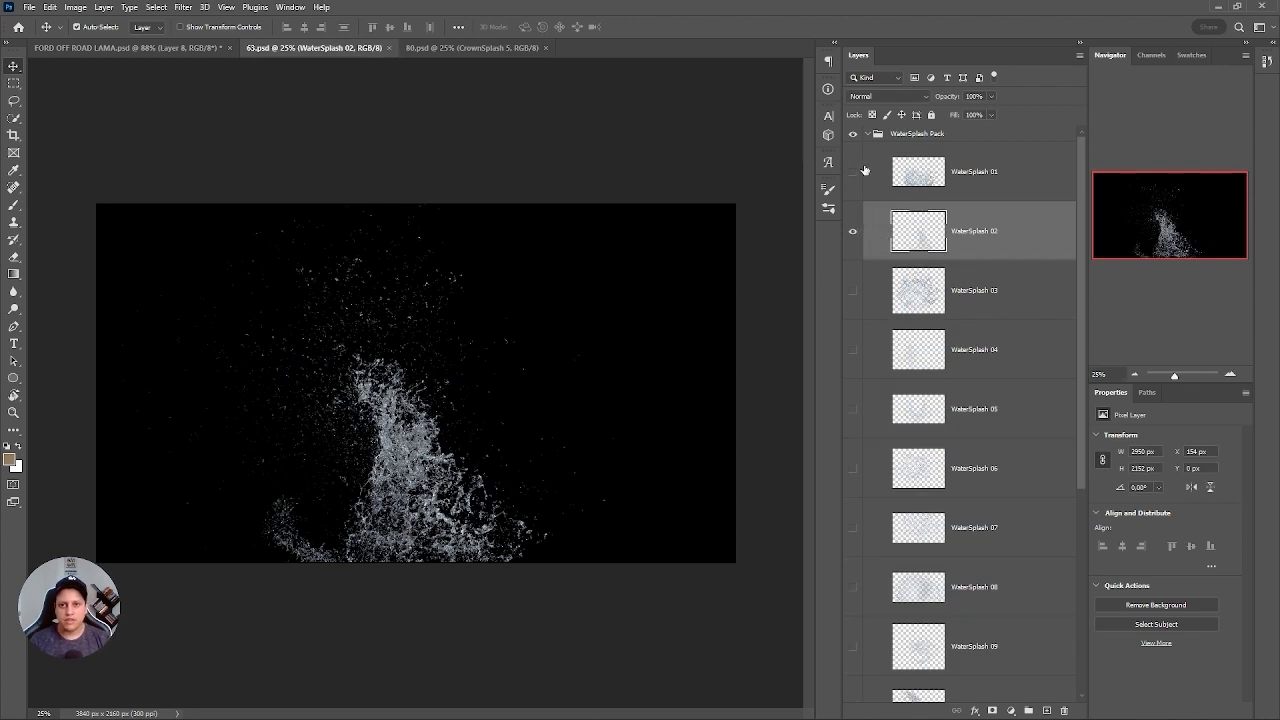
pyautogui.click(852, 232)
pyautogui.click(852, 172)
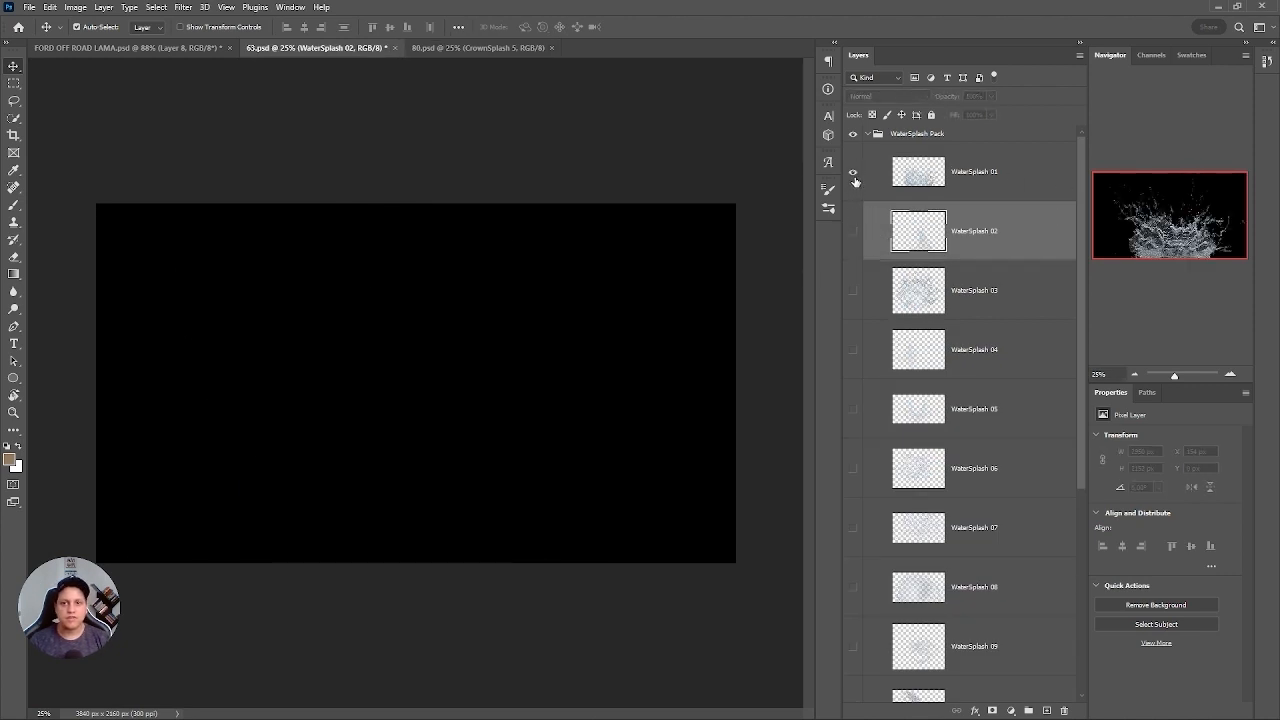
pyautogui.click(852, 172)
pyautogui.click(852, 290)
pyautogui.click(852, 290)
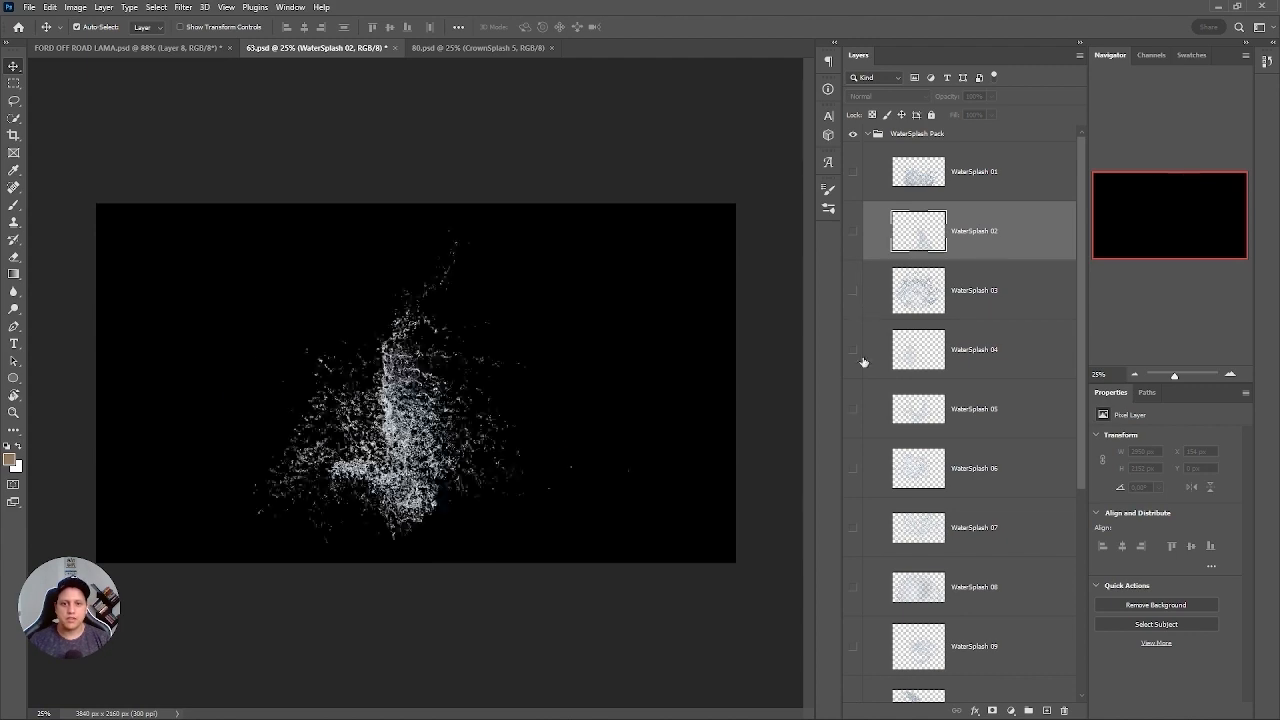
pyautogui.click(852, 409)
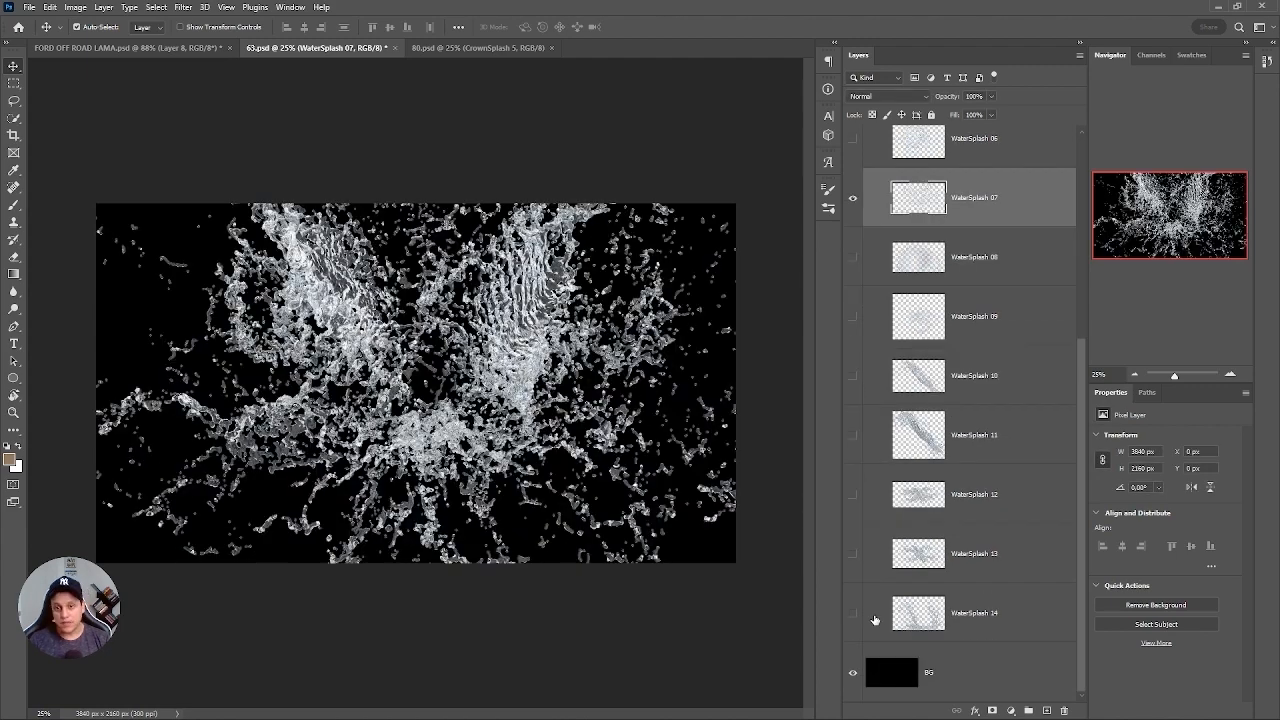
# Leave only the WaterSplash 14 layer visible, hide the black BG layer, and copy the entire splash.
pyautogui.click(853, 613)
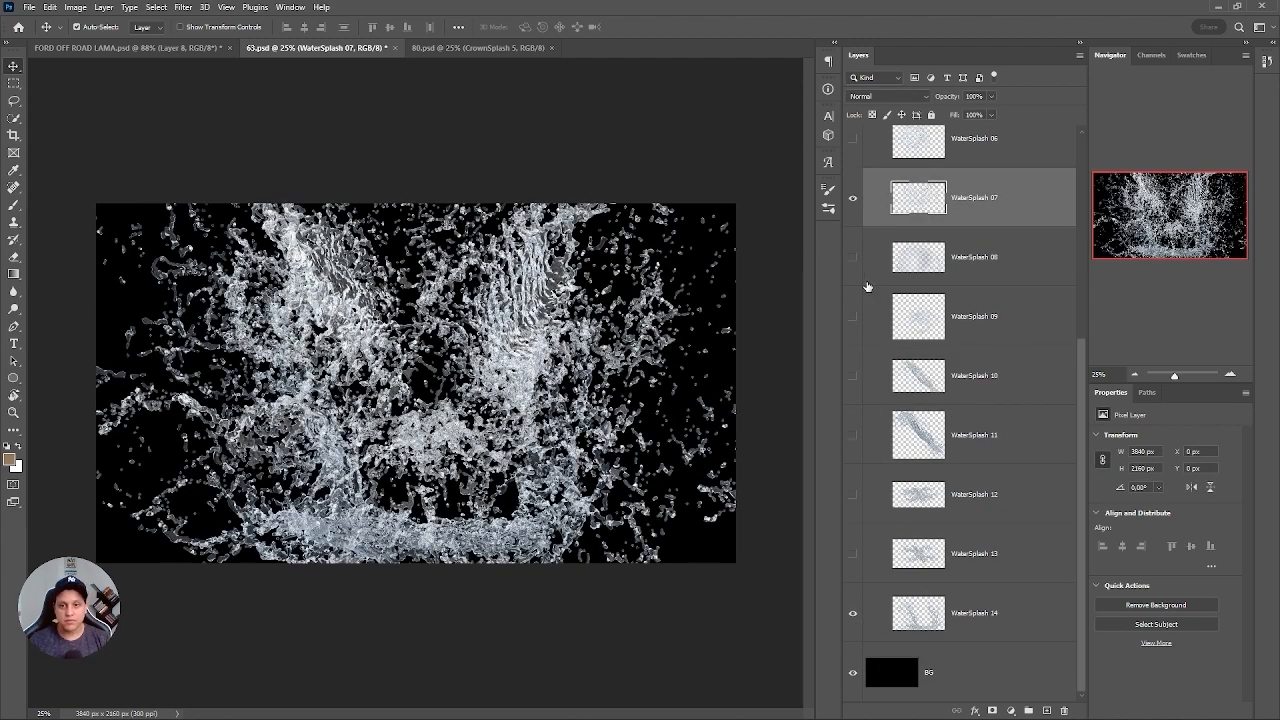
pyautogui.click(853, 201)
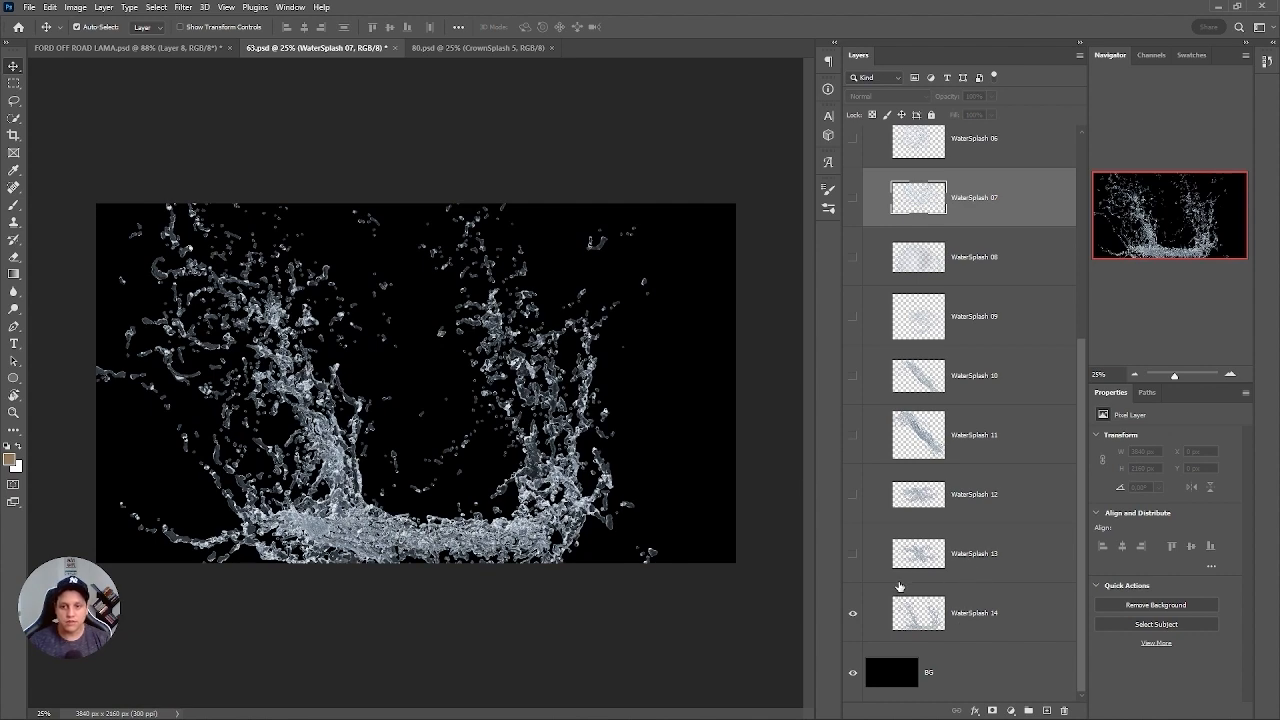
pyautogui.click(853, 672)
pyautogui.click(920, 620)
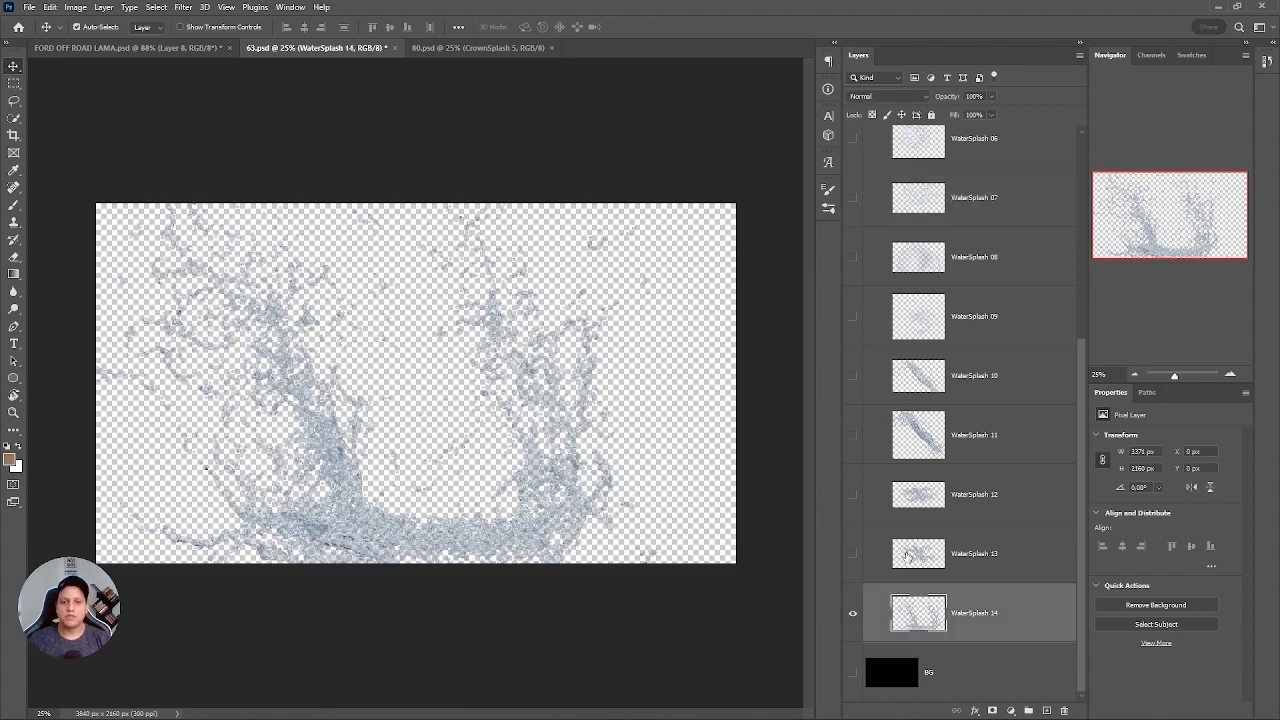
pyautogui.hotkey('ctrl', 'a')
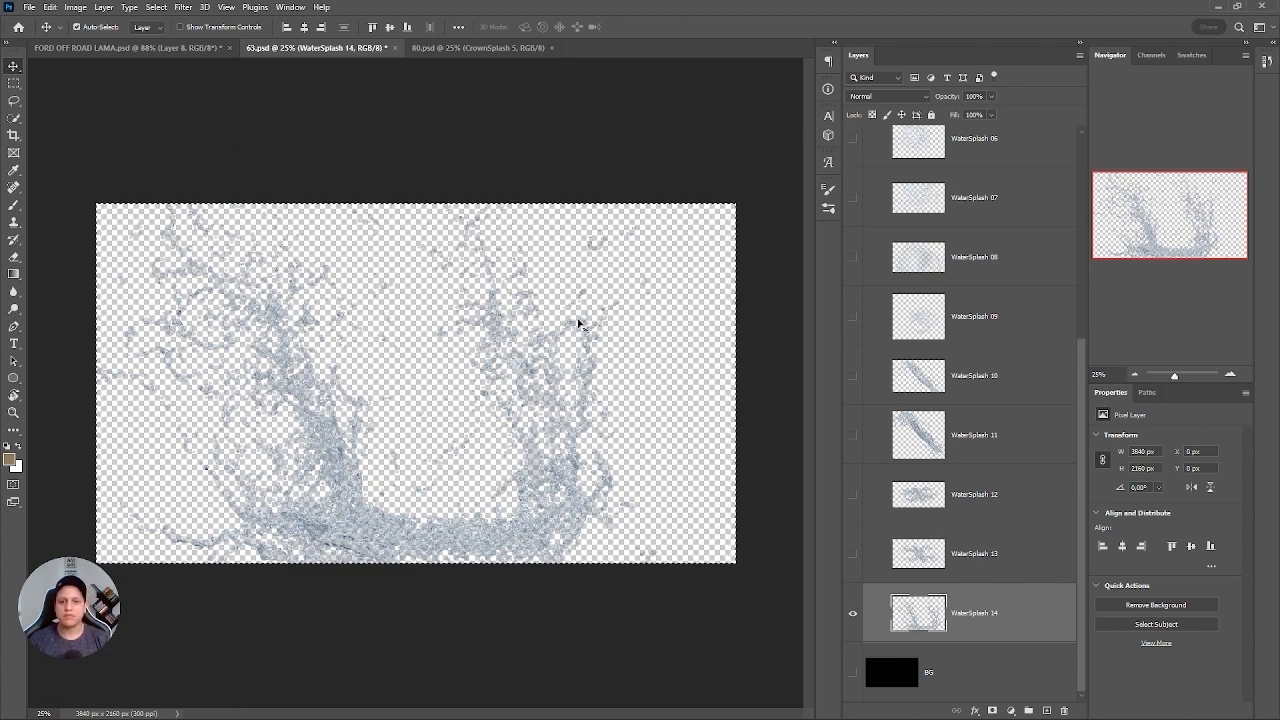
# In FORD OFF ROAD LAMA.psd, create a group named "lama" directly above the Roda Detalhes group.
pyautogui.click(180, 47)
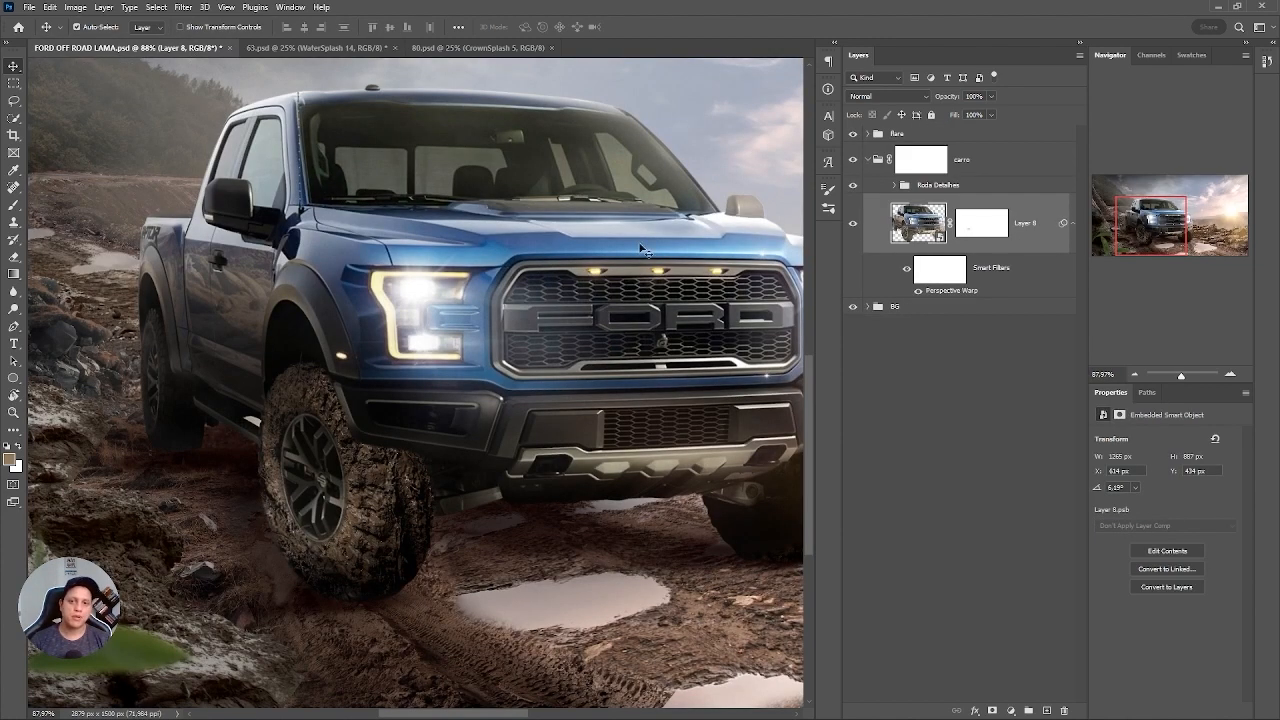
pyautogui.click(984, 188)
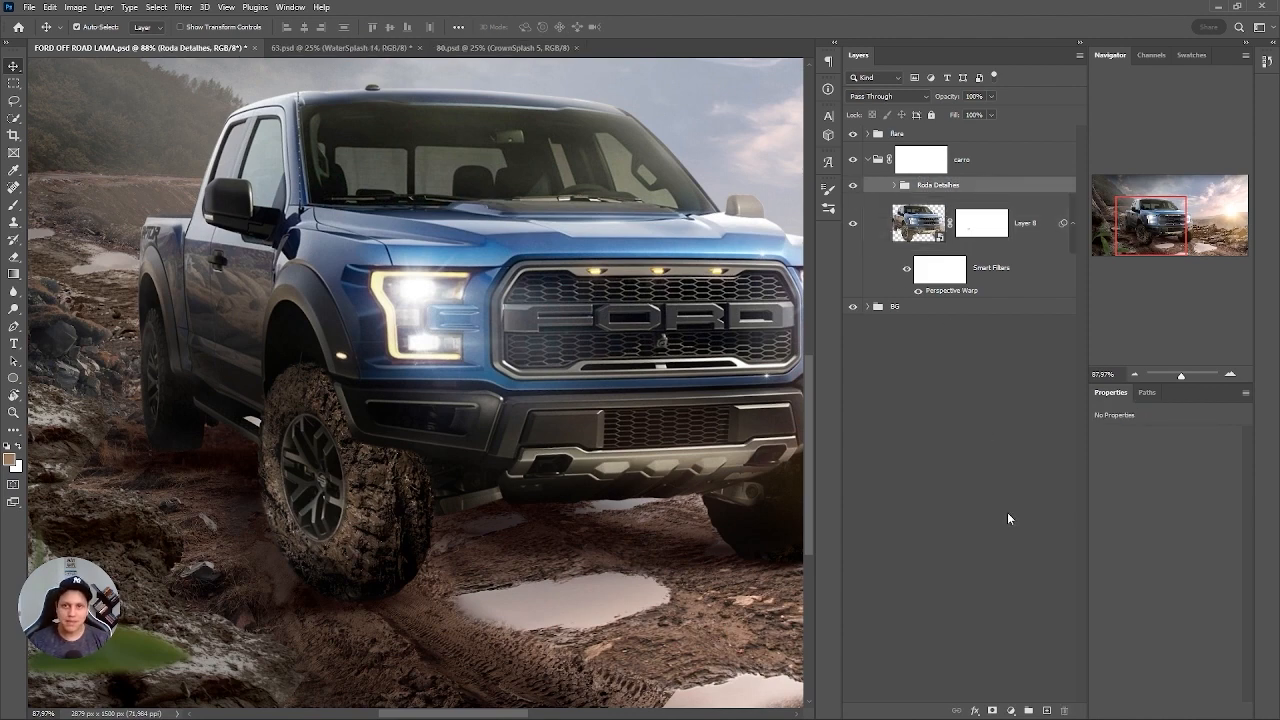
pyautogui.click(1028, 710)
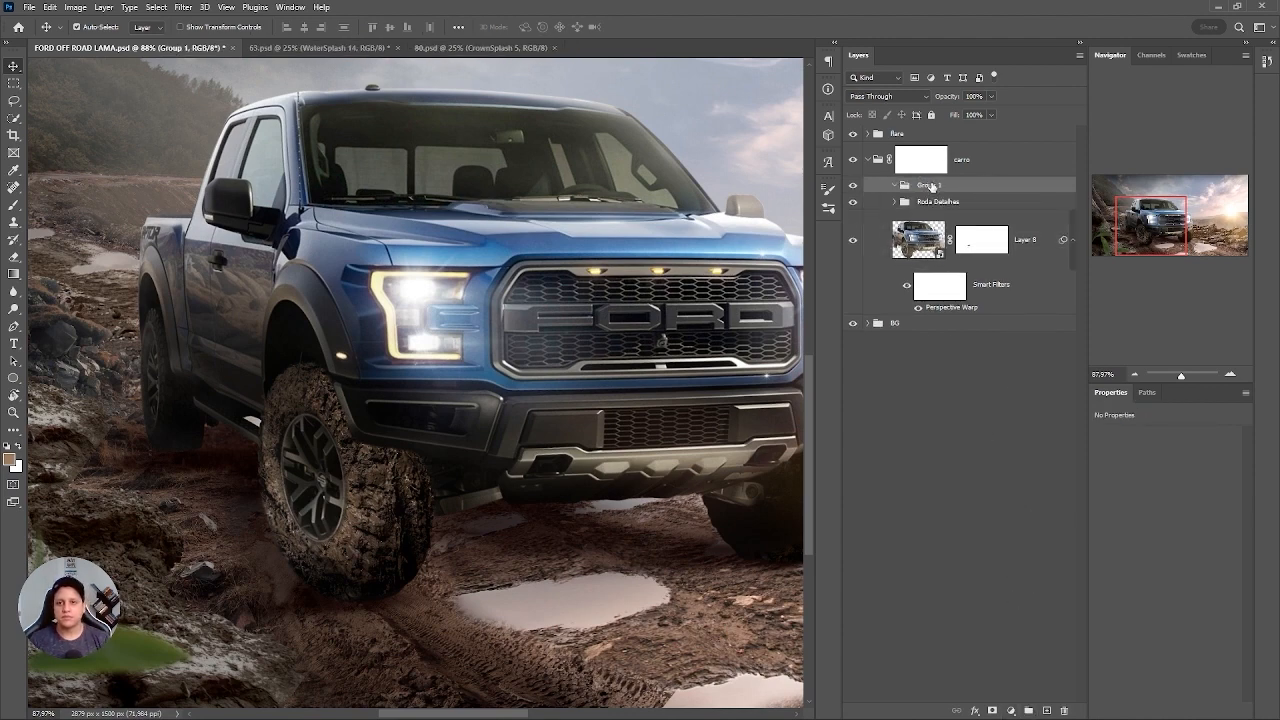
pyautogui.doubleClick(930, 186)
pyautogui.write('lama')
pyautogui.press('Return')
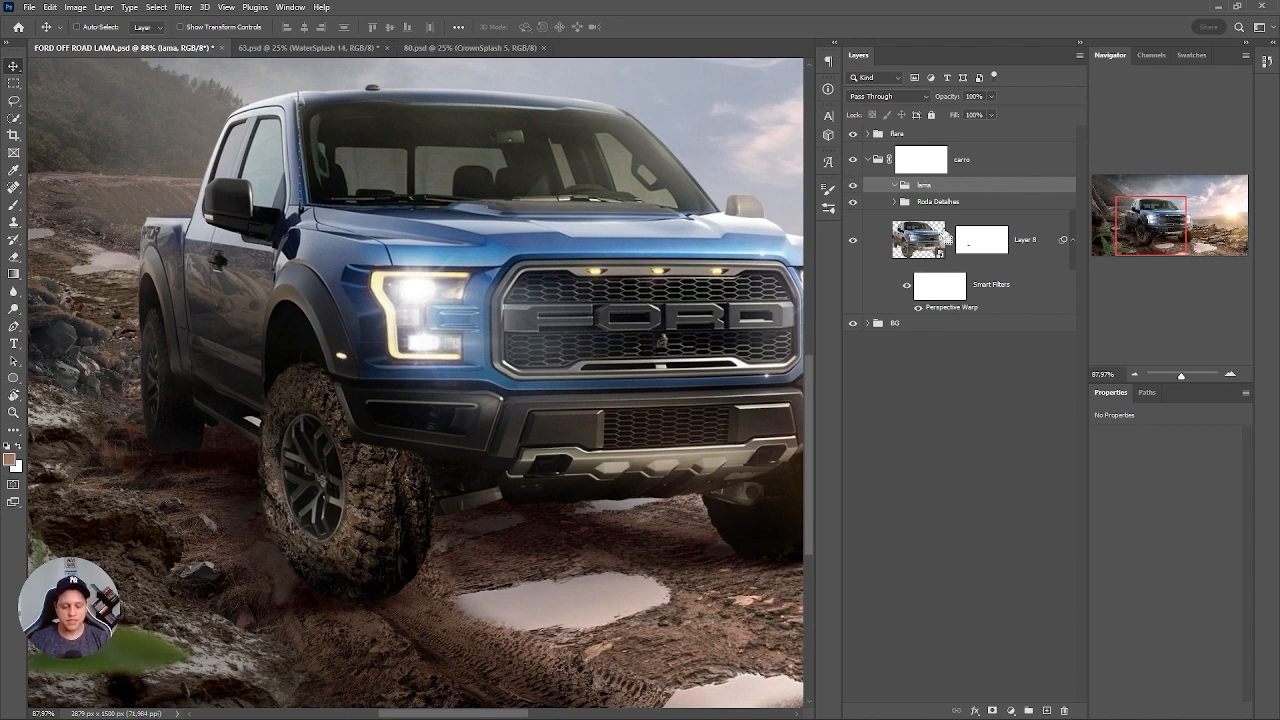
# Paste the splash into the lama group, convert it to a smart object and rename it "lama 01".
pyautogui.hotkey('ctrl', 'v')
pyautogui.click(662, 279)
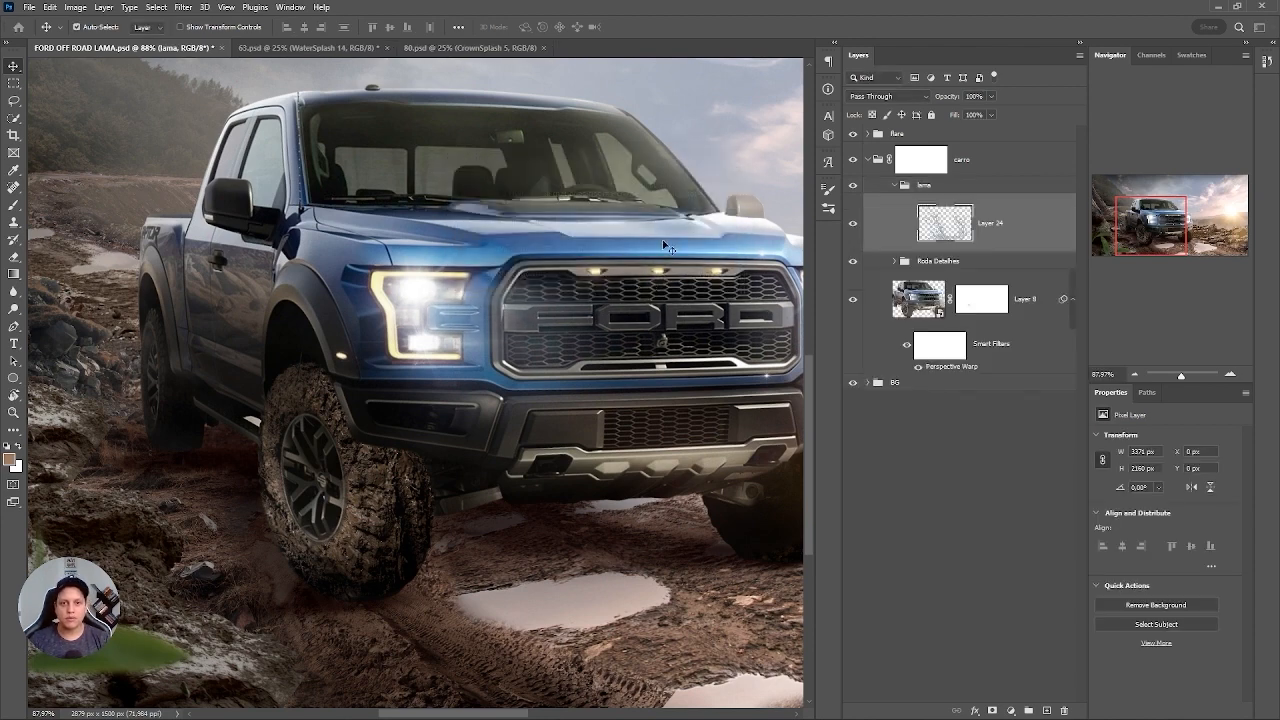
pyautogui.rightClick(1018, 233)
pyautogui.click(1122, 342)
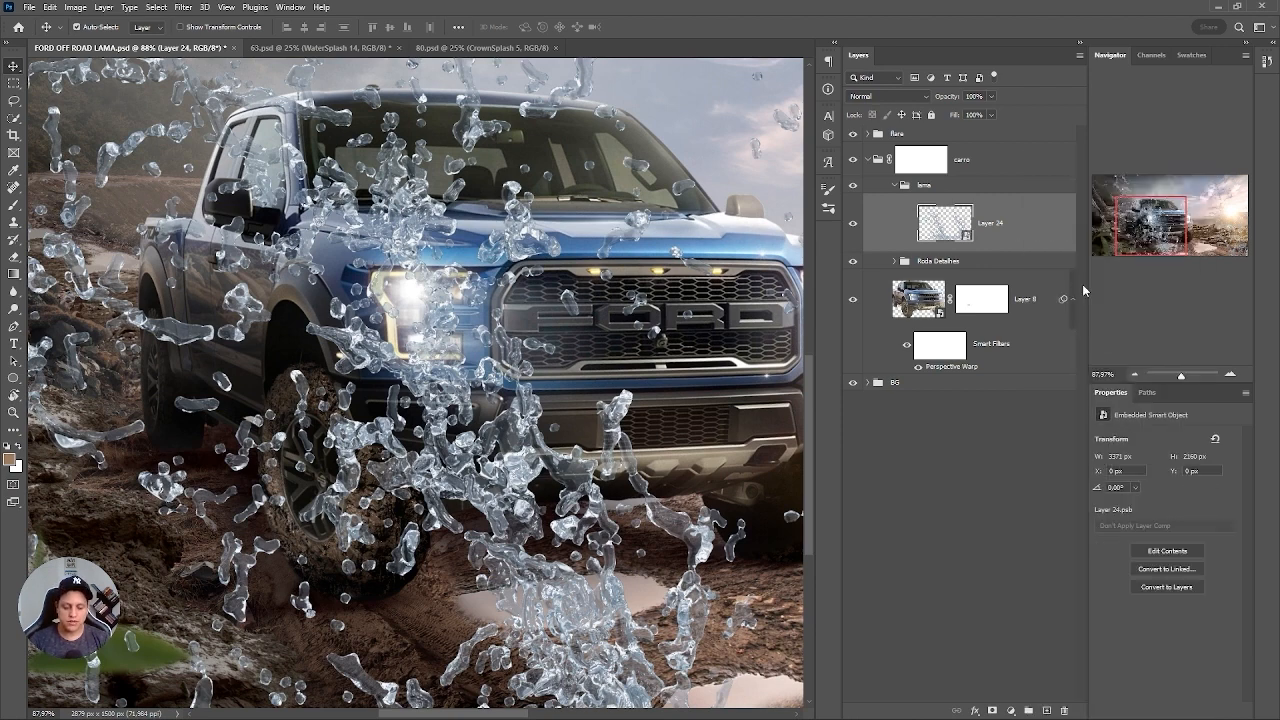
pyautogui.doubleClick(990, 223)
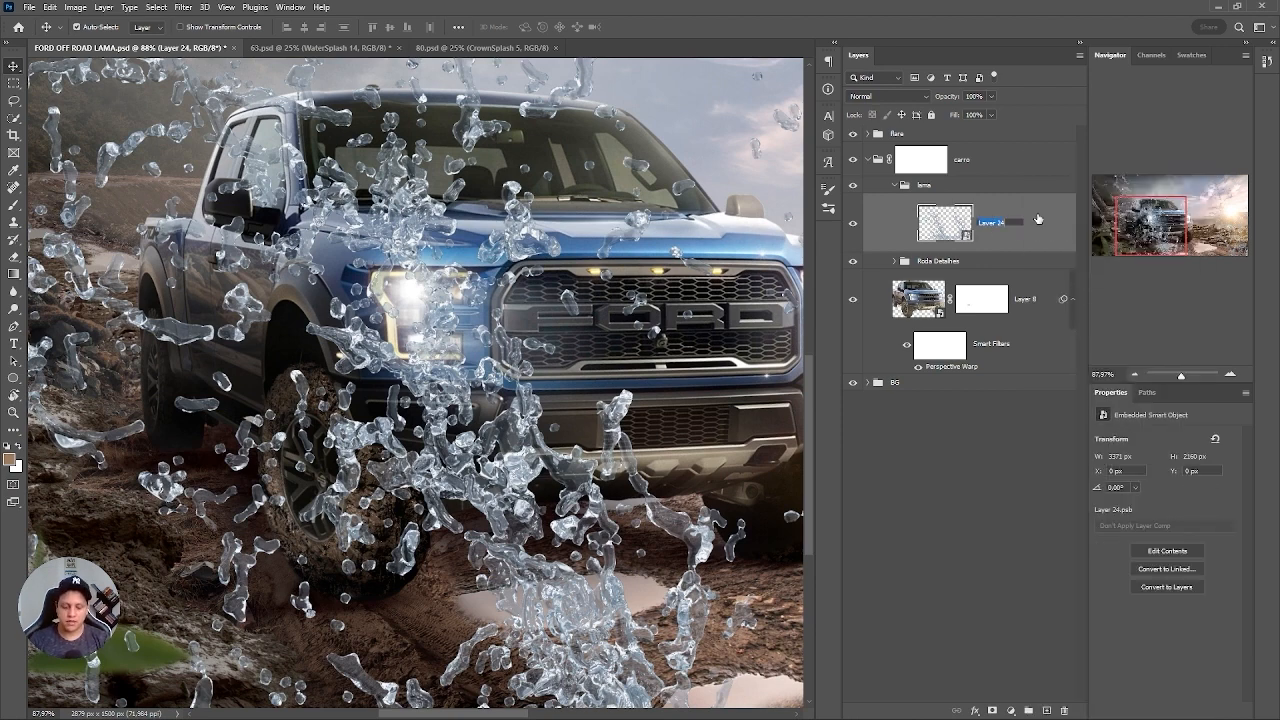
pyautogui.write('lama 01')
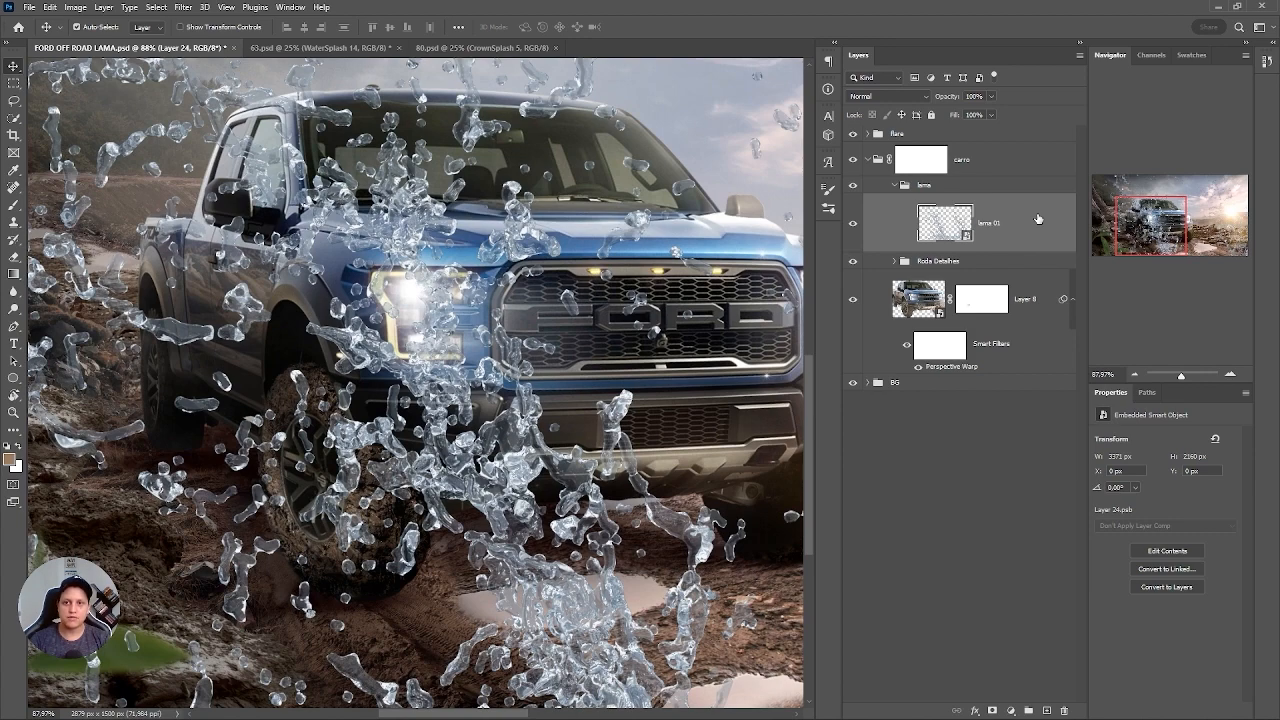
pyautogui.press('Return')
# Scale the lama 01 splash down to about 23% and move it over the truck's front wheel and the puddle.
pyautogui.hotkey('ctrl', 't')
pyautogui.hotkey('ctrl', '0')
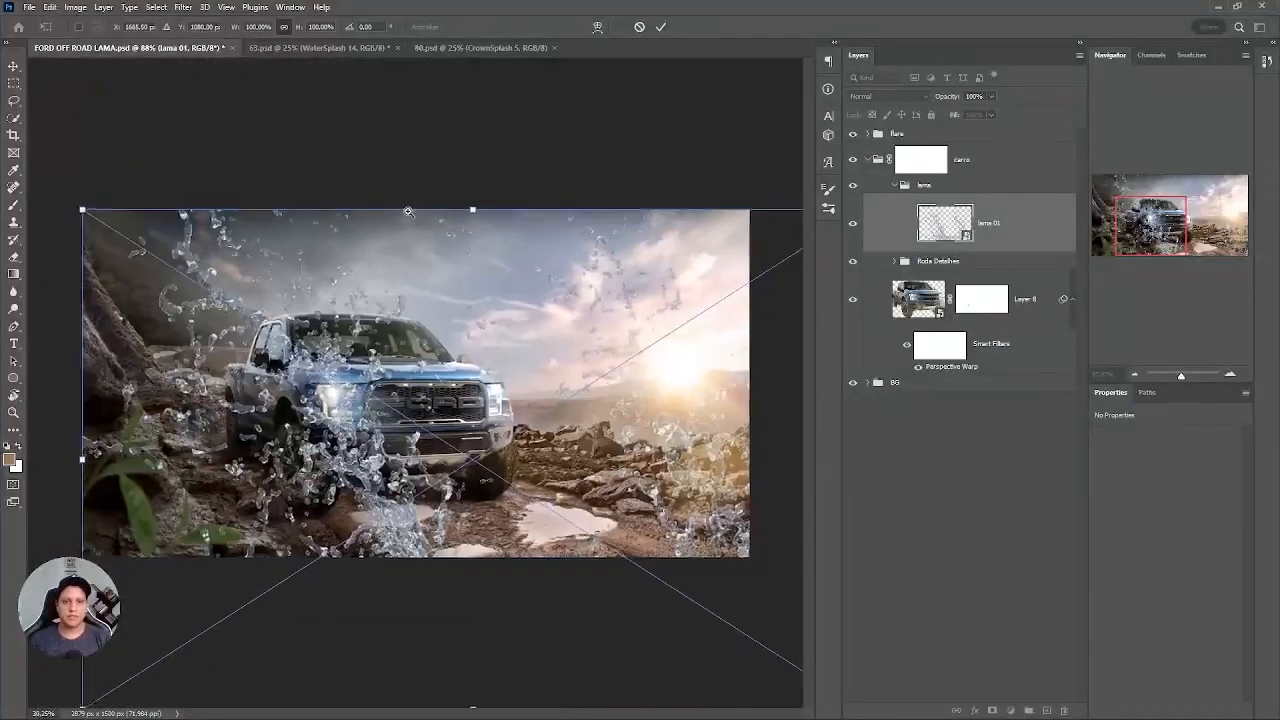
pyautogui.moveTo(521, 235); pyautogui.dragTo(460, 402)
pyautogui.moveTo(460, 476); pyautogui.dragTo(585, 318)
pyautogui.moveTo(496, 402); pyautogui.dragTo(497, 403)
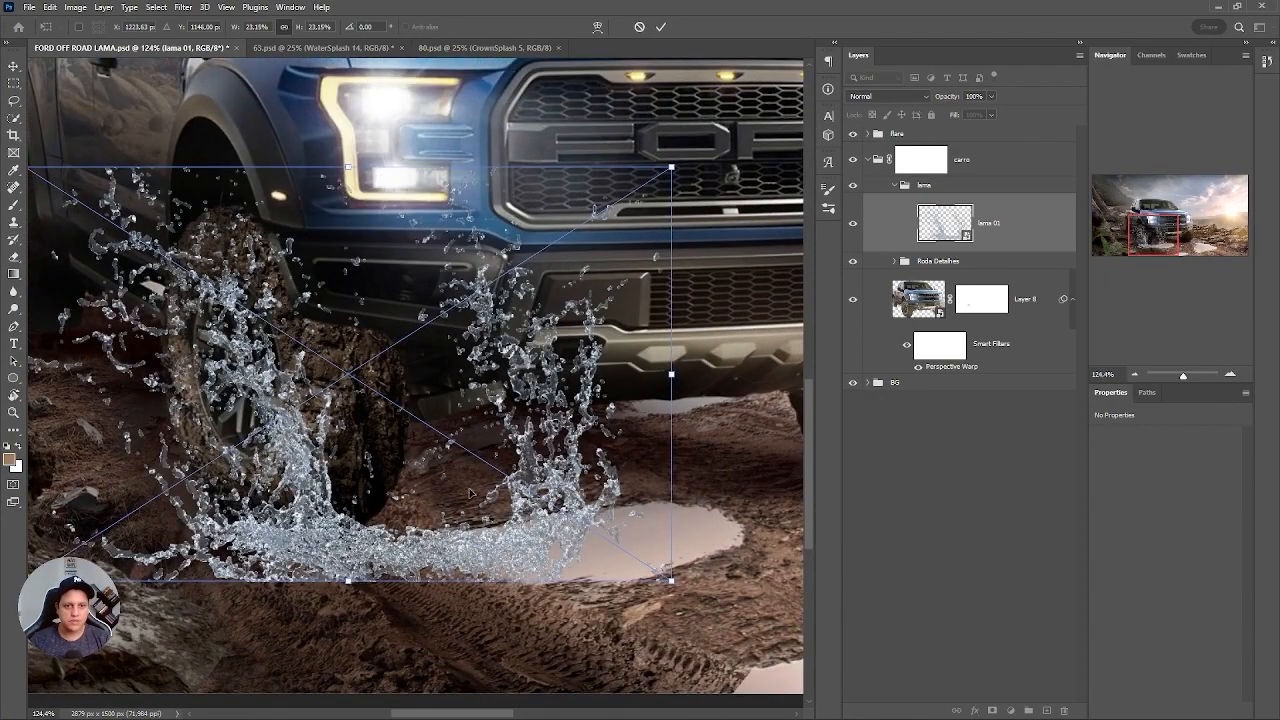
pyautogui.moveTo(448, 540); pyautogui.dragTo(469, 528)
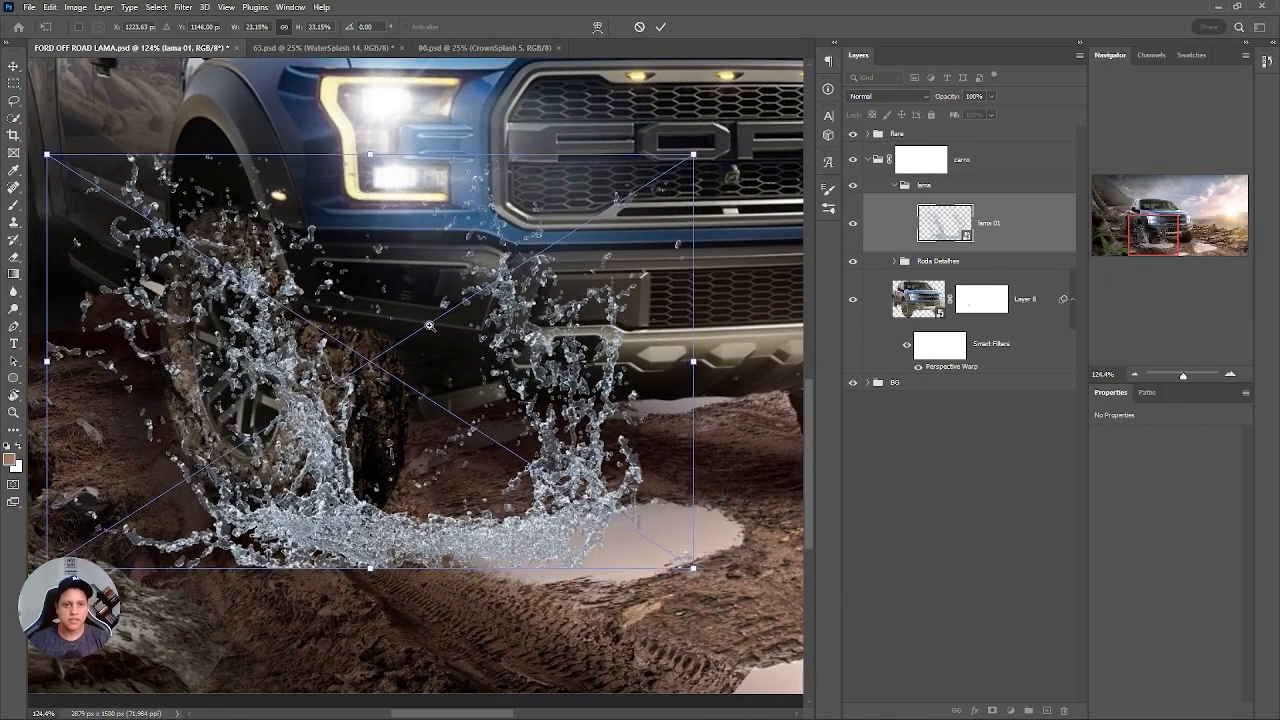
# Resize the splash to about 955 × 612 px and position its base at the front wheel and puddle.
pyautogui.scroll(-3, 429, 325)
pyautogui.moveTo(588, 222); pyautogui.dragTo(740, 125)
pyautogui.moveTo(505, 430); pyautogui.dragTo(440, 429)
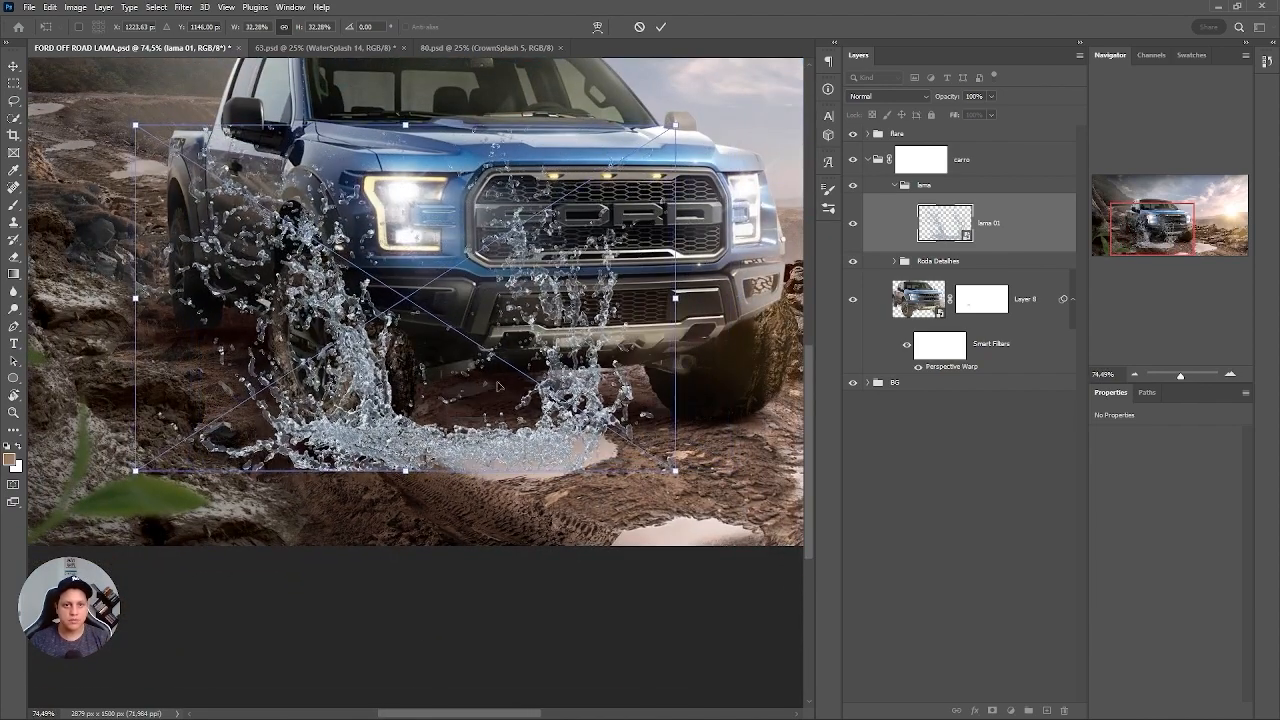
pyautogui.moveTo(675, 125); pyautogui.dragTo(607, 205)
pyautogui.moveTo(489, 390); pyautogui.dragTo(462, 435)
pyautogui.press('Return')
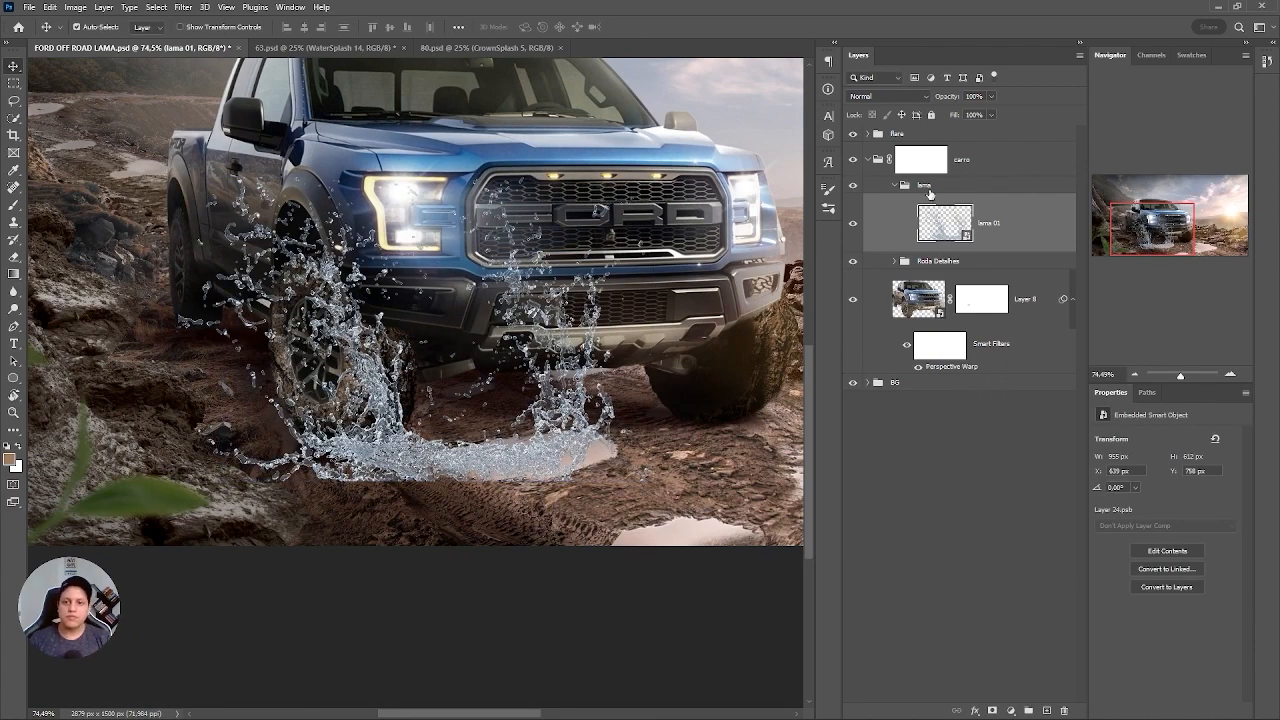
# Set the lama group's blend mode to Normal.
pyautogui.click(930, 186)
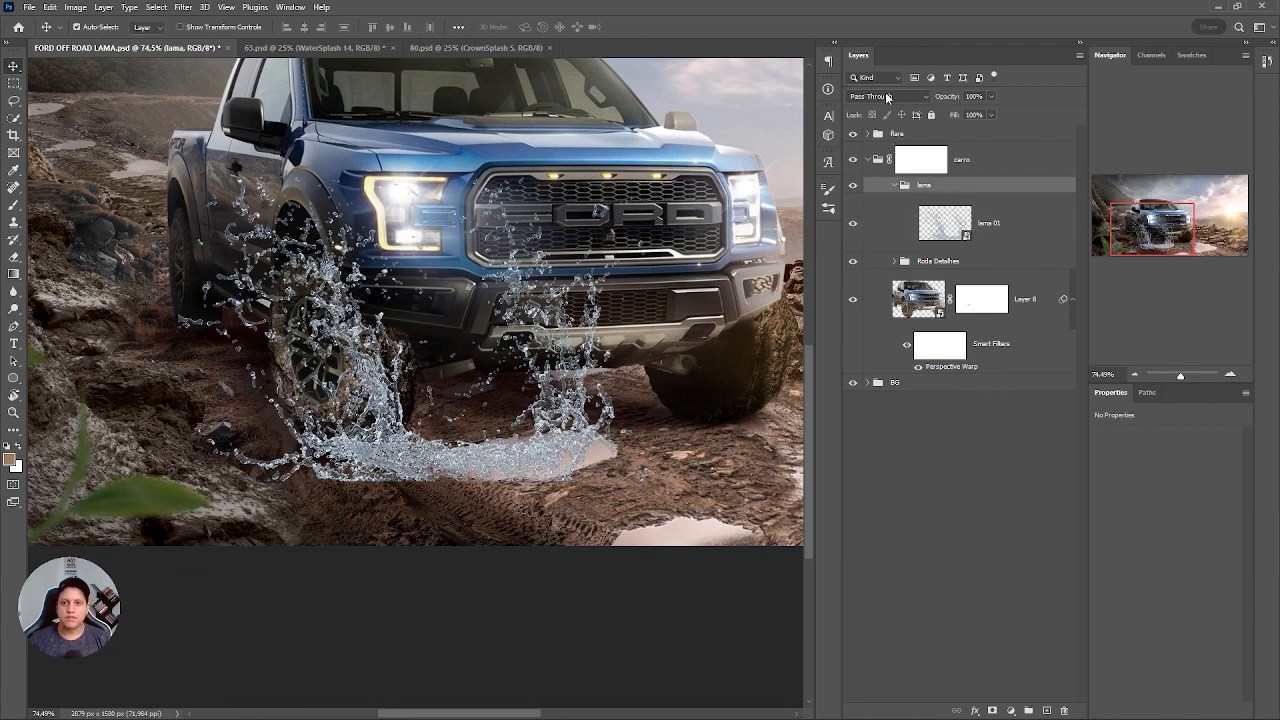
pyautogui.click(889, 97)
pyautogui.click(872, 128)
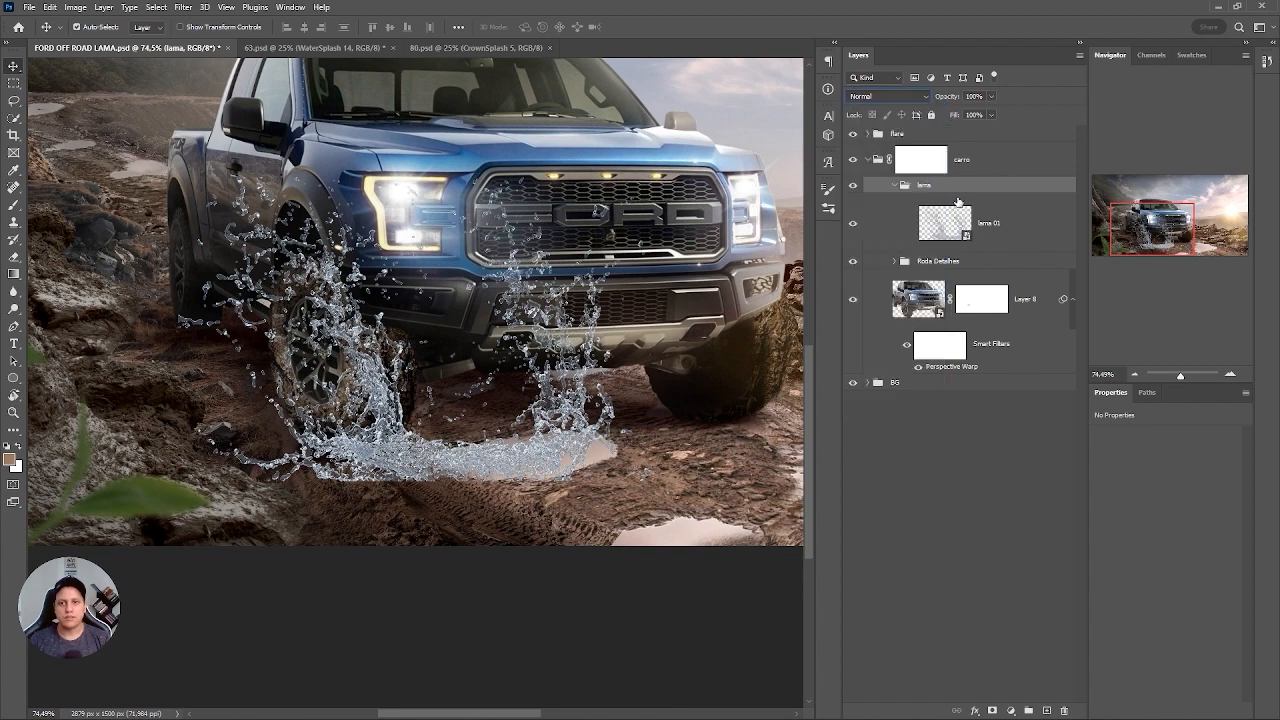
# Add a Hue/Saturation adjustment layer above lama 01 and enable Colorize.
pyautogui.click(955, 251)
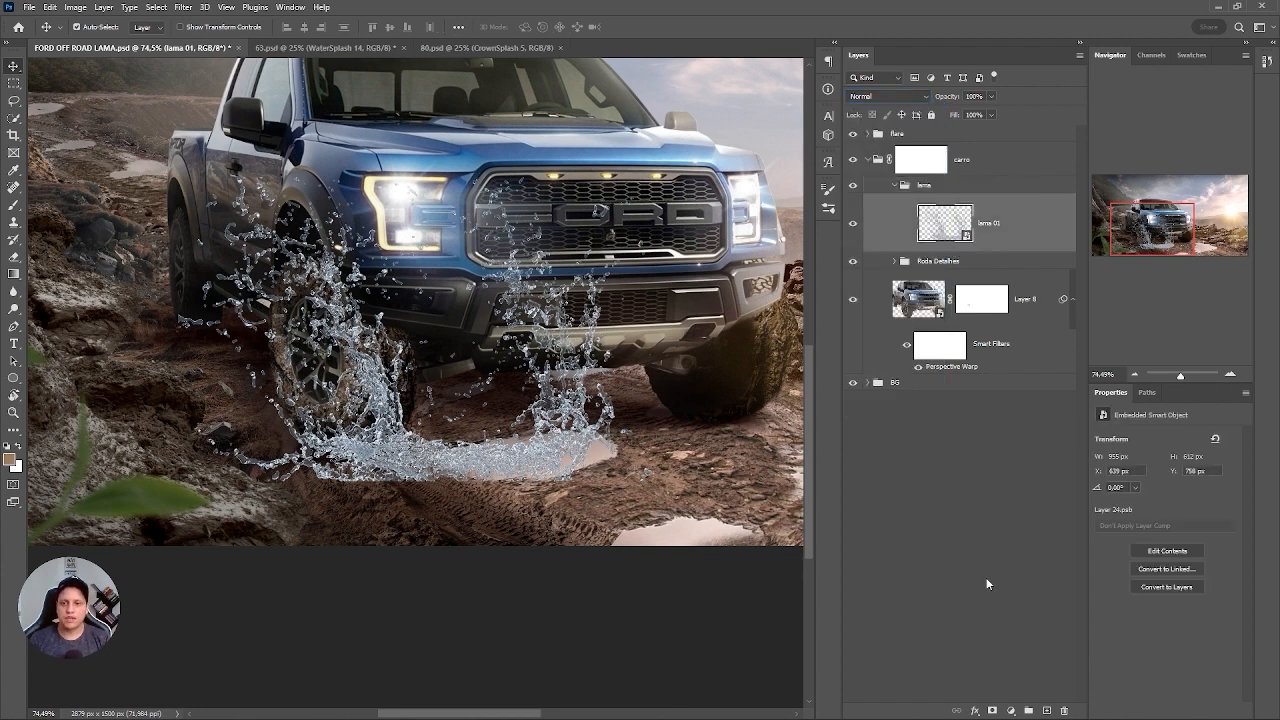
pyautogui.click(1010, 710)
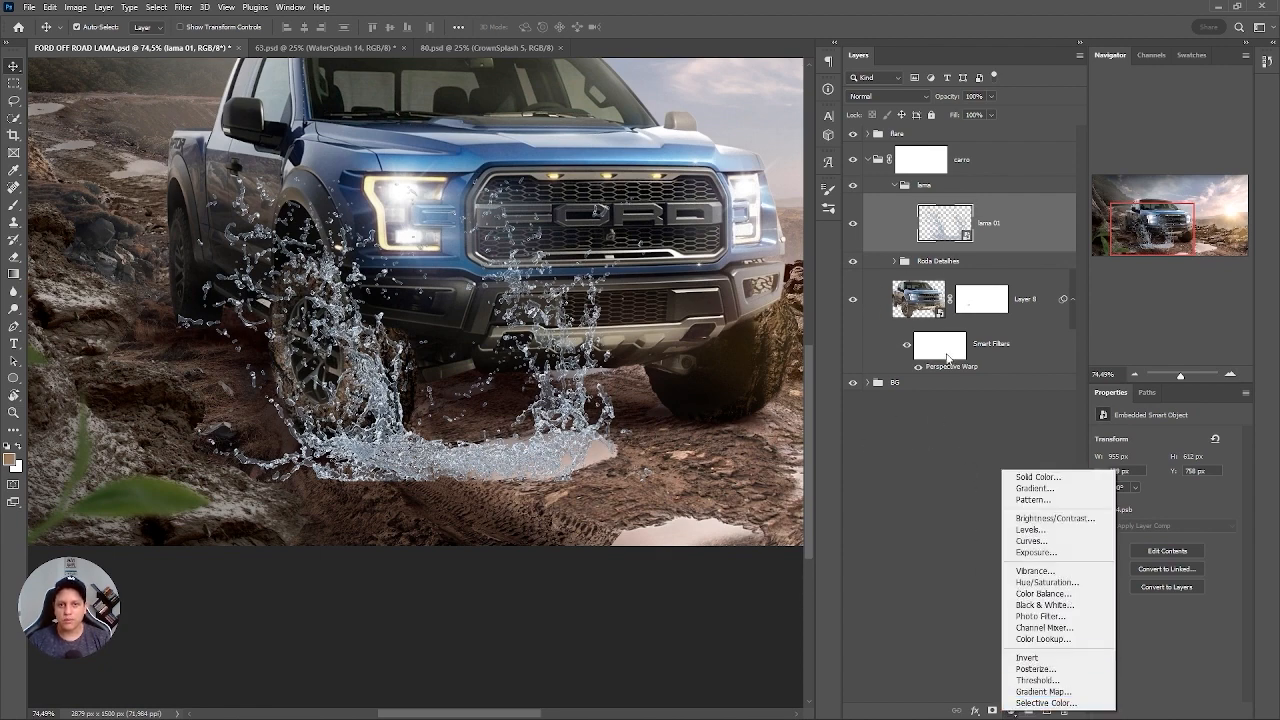
pyautogui.click(1048, 582)
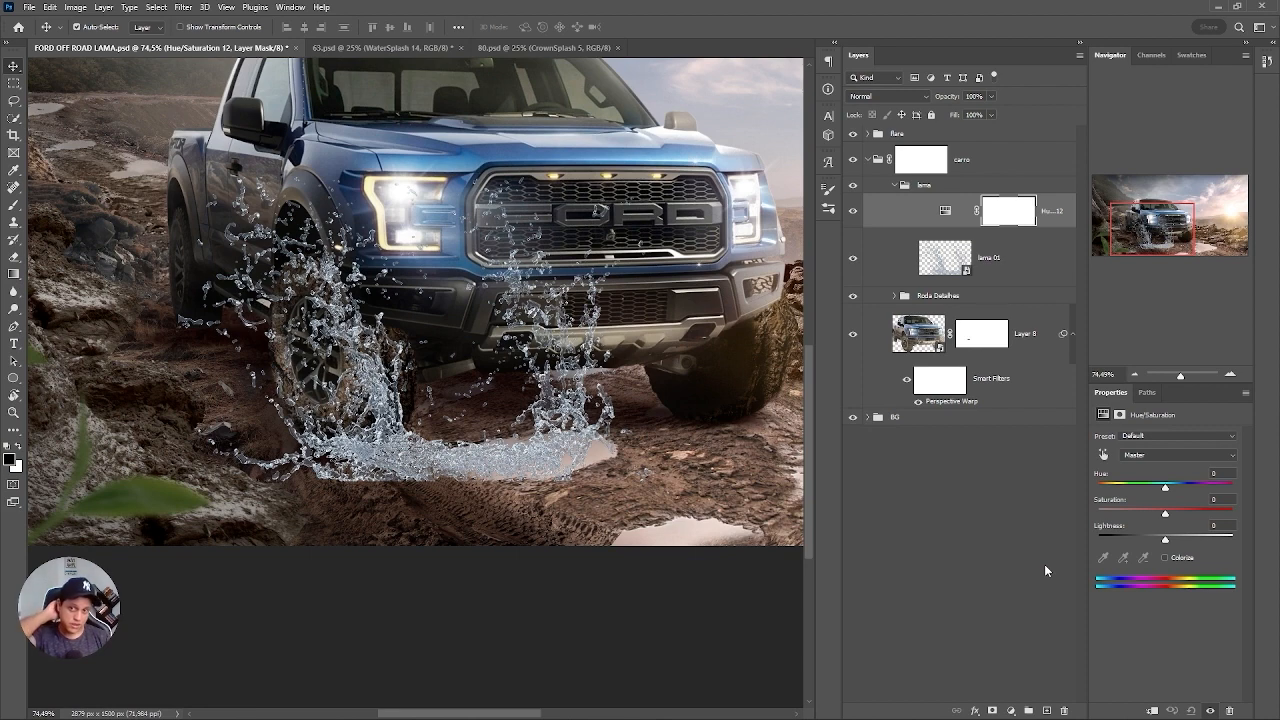
pyautogui.click(1164, 557)
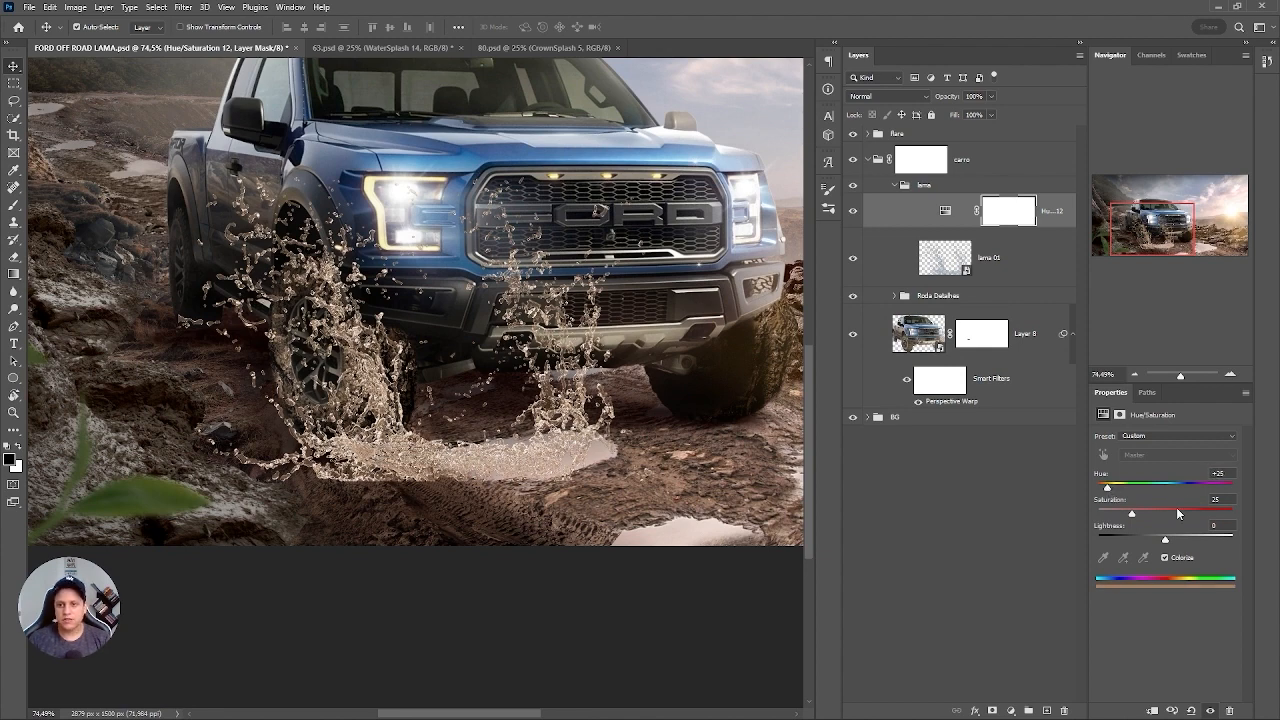
# Set the Hue/Saturation adjustment to saturation 53, lightness -50 and hue +30.
pyautogui.click(1182, 512)
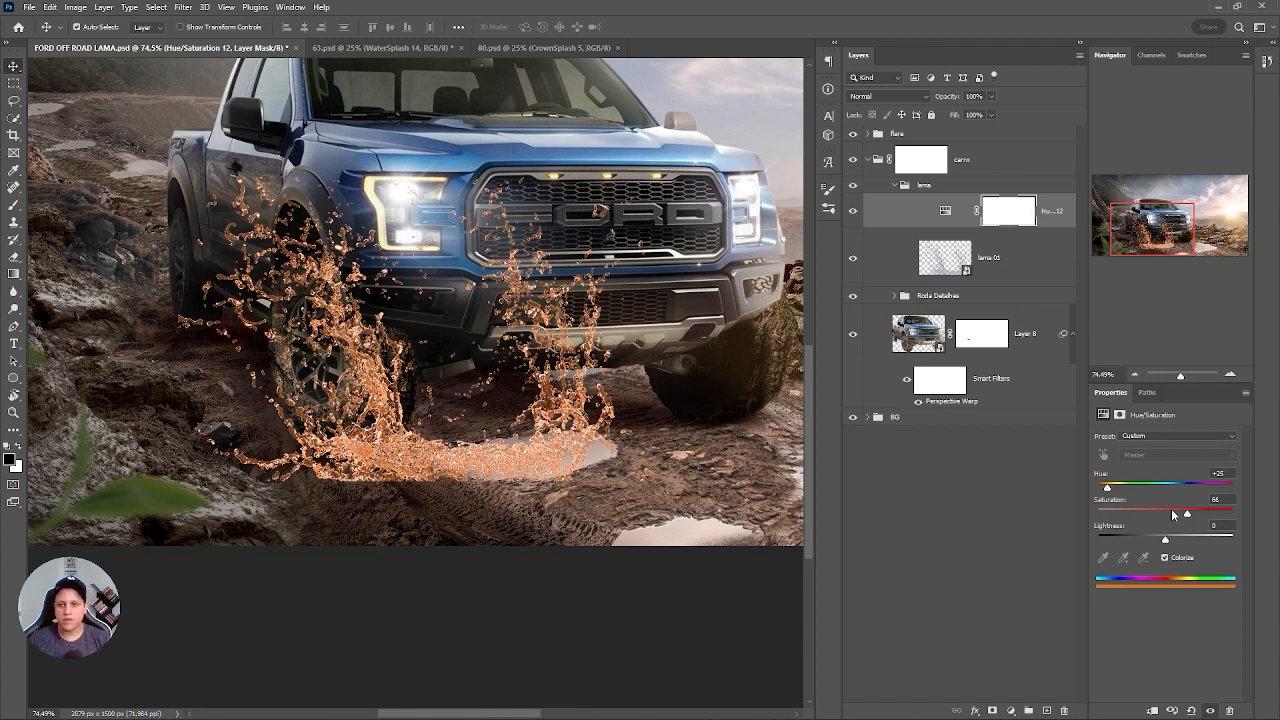
pyautogui.moveTo(1150, 541); pyautogui.dragTo(1131, 541)
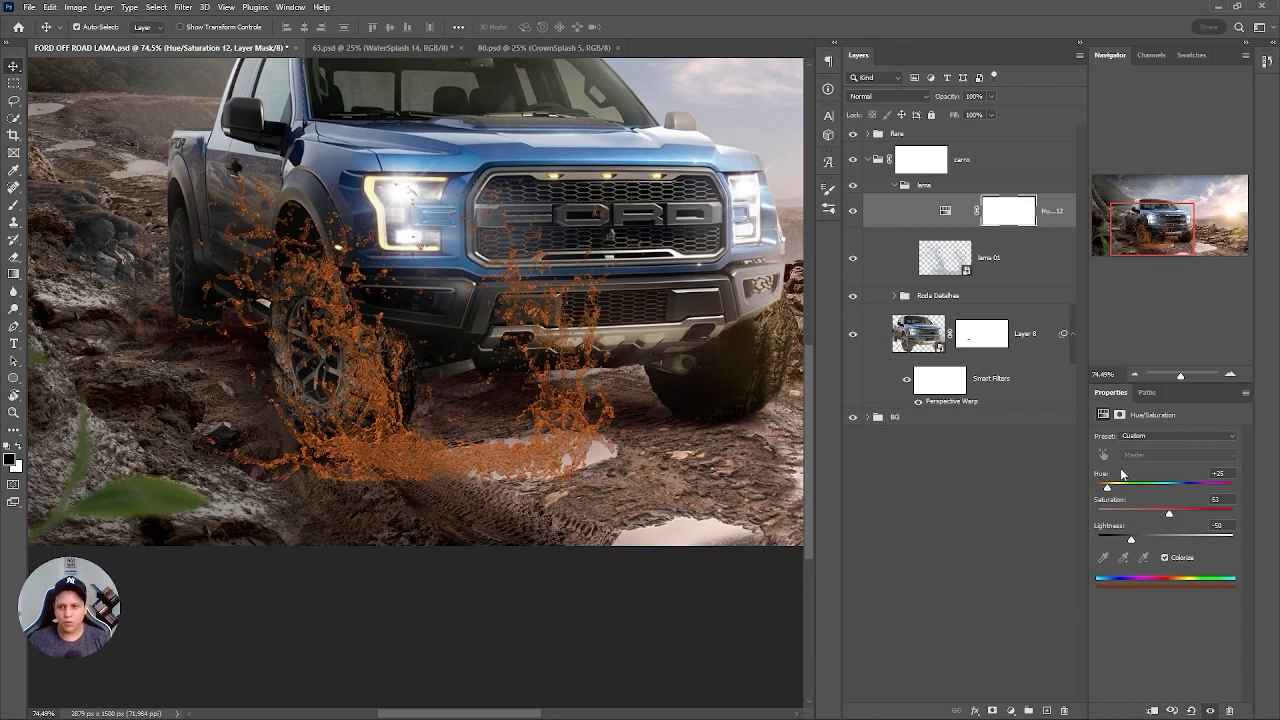
pyautogui.press('Up')
pyautogui.press('Up')
pyautogui.press('Up')
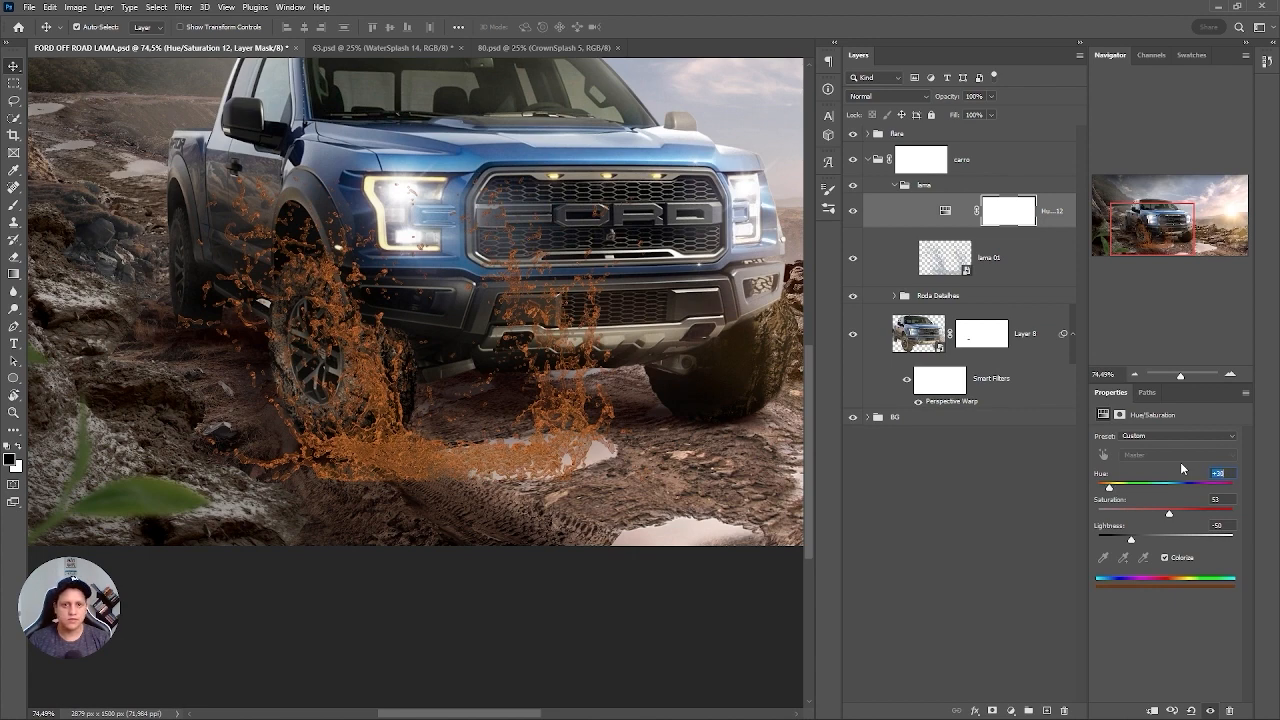
# Lower the splash's hue to +29 and add a Curves adjustment above it with the white point's output lowered to 196.
pyautogui.press('Down')
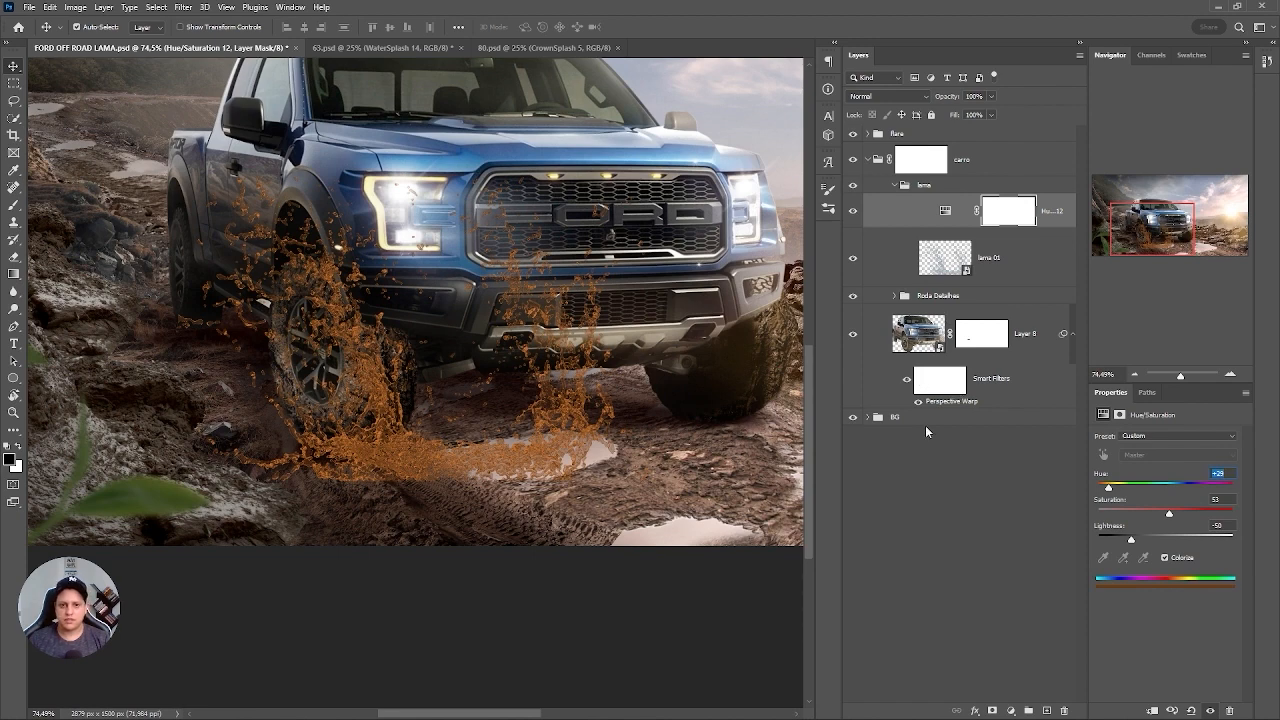
pyautogui.click(1012, 709)
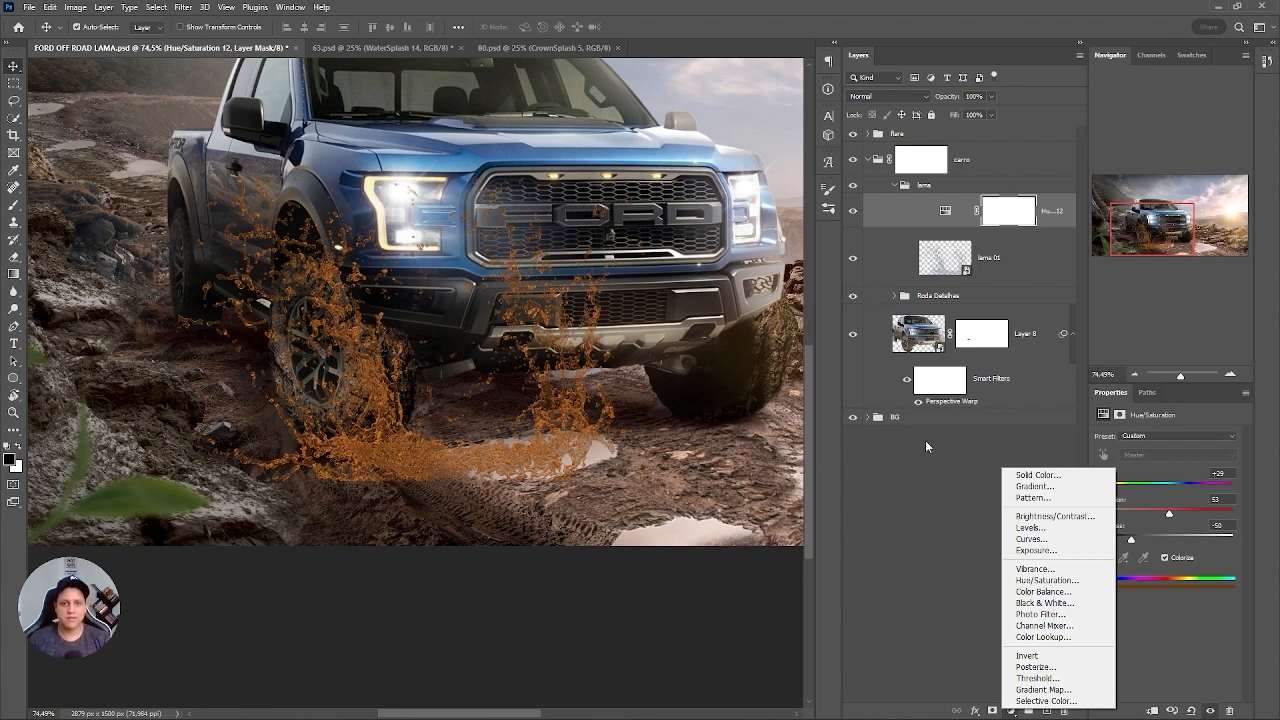
pyautogui.click(1038, 539)
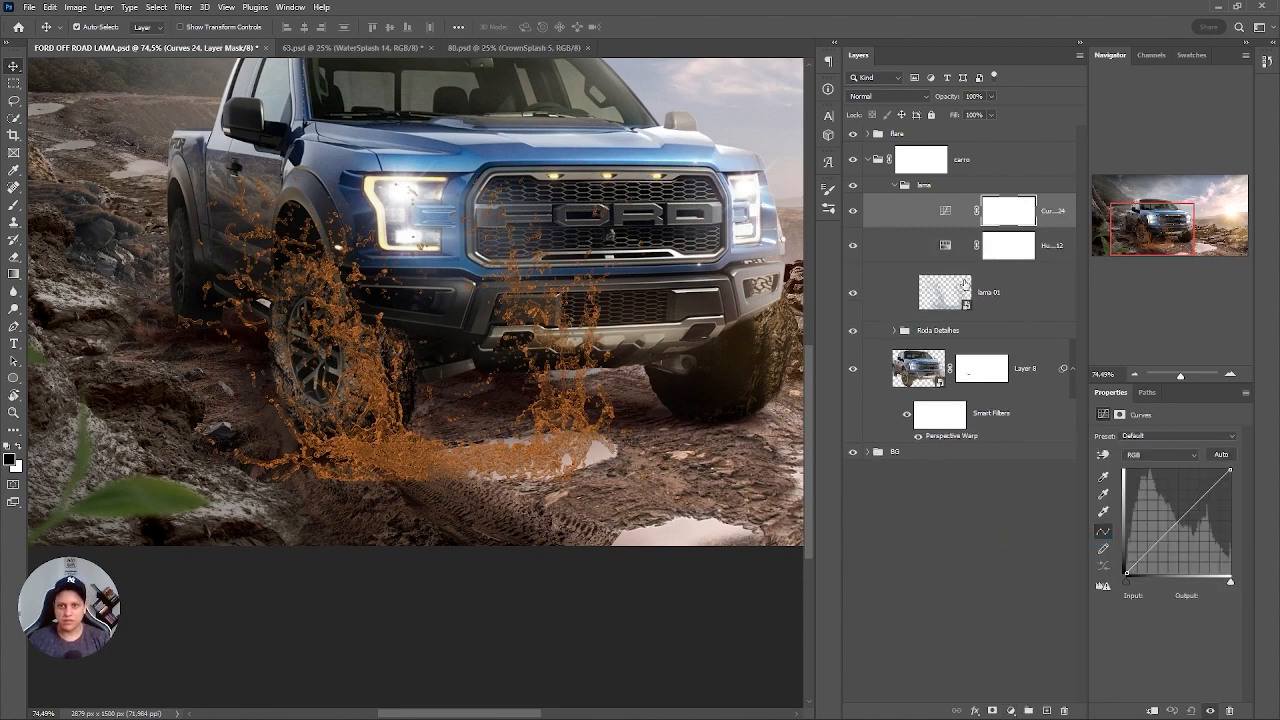
pyautogui.moveTo(1229, 471); pyautogui.dragTo(1259, 494)
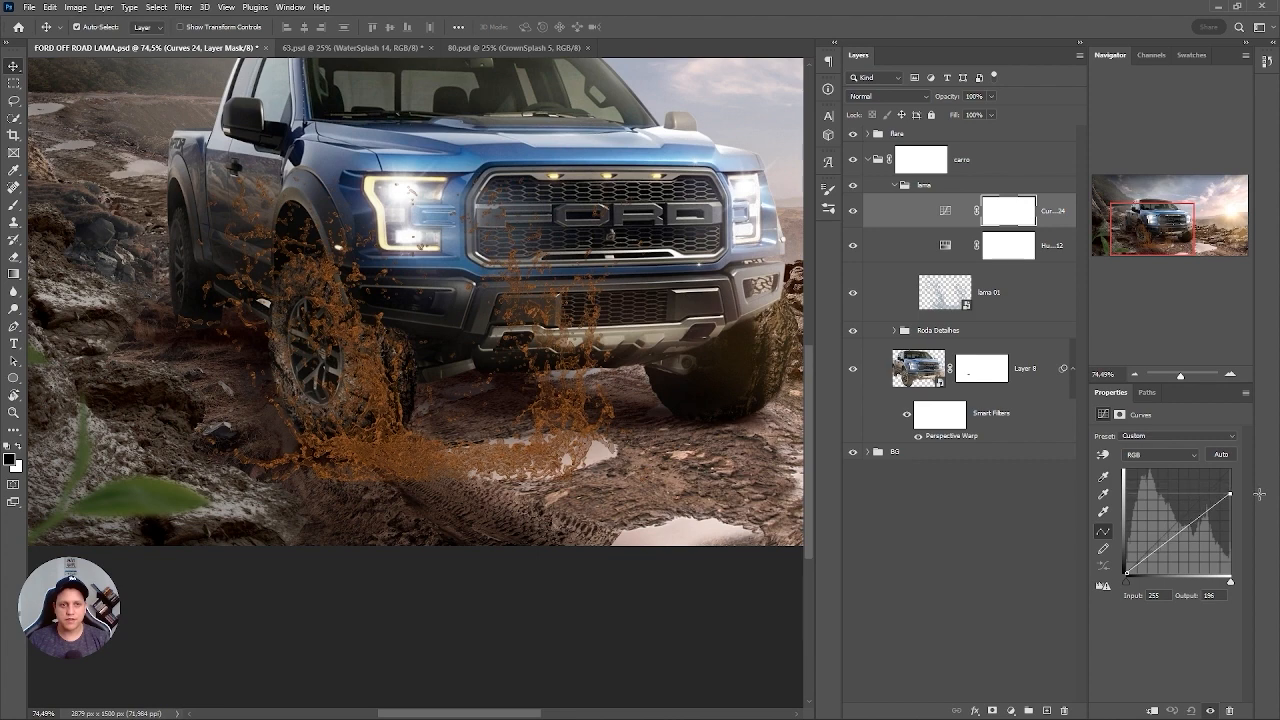
# Reduce the splash's Hue/Saturation adjustment to a saturation of 31.
pyautogui.click(939, 250)
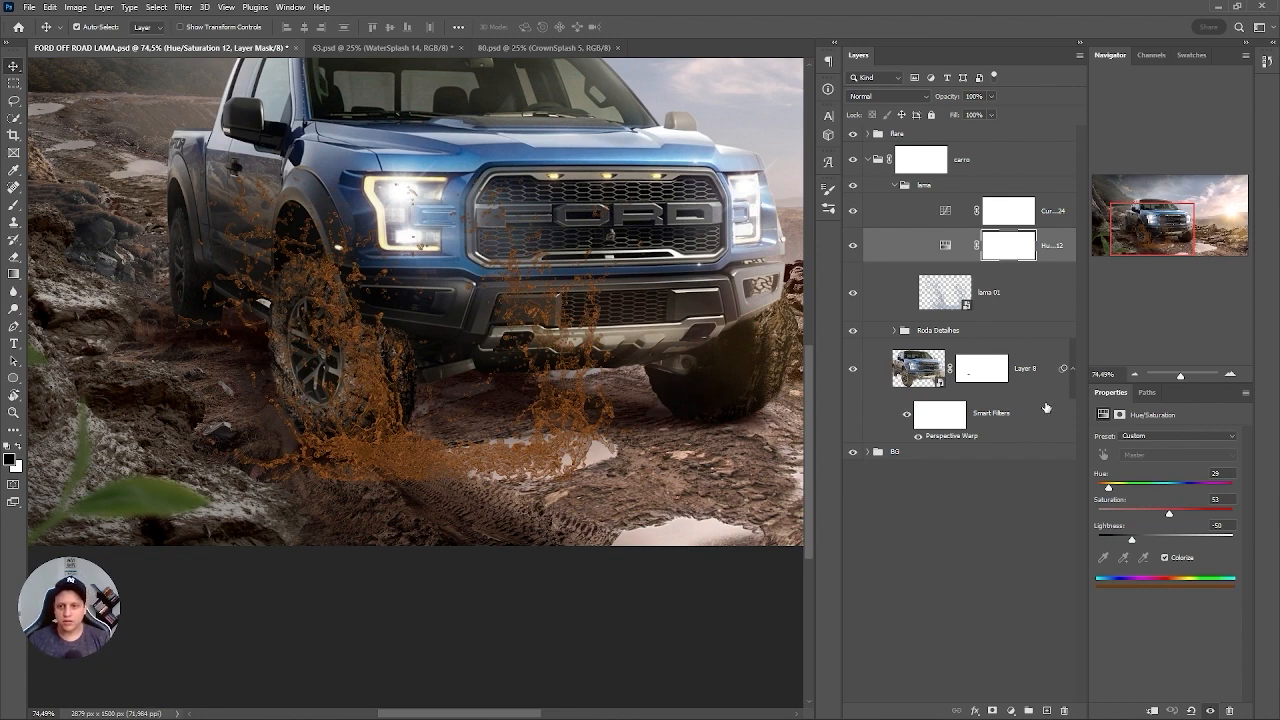
pyautogui.hotkey('ctrl', '2')
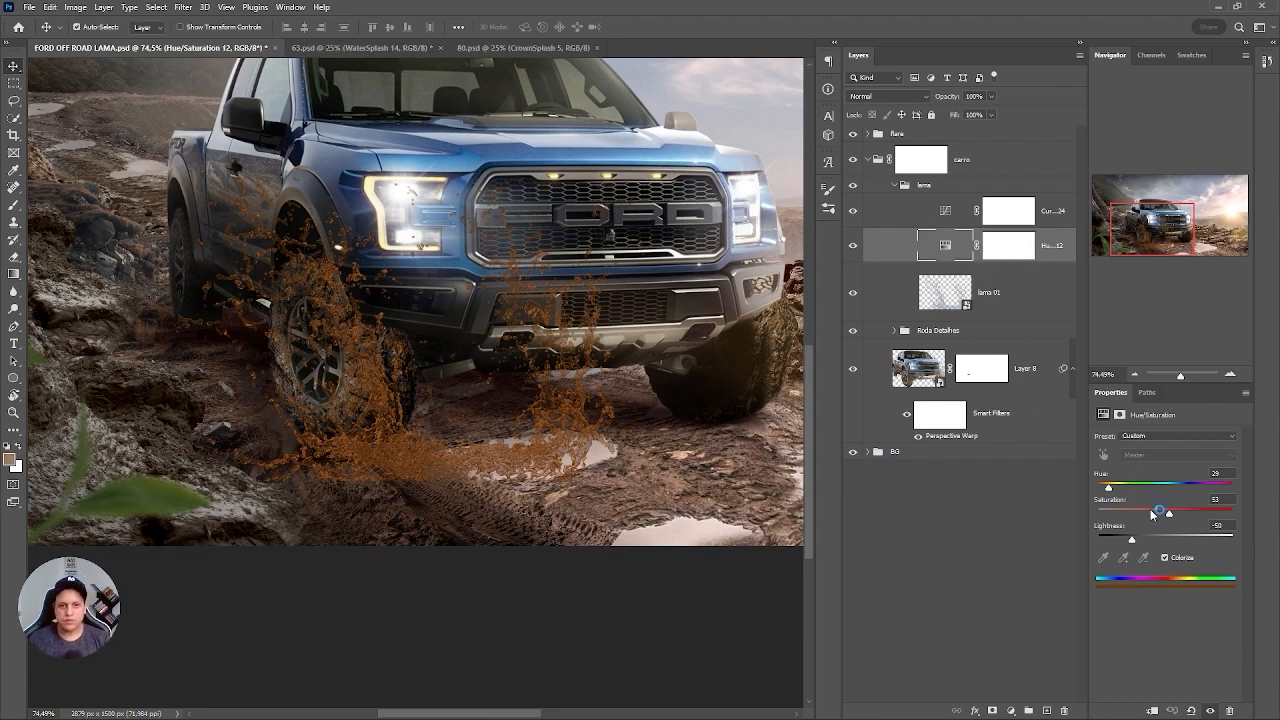
pyautogui.moveTo(1152, 513); pyautogui.dragTo(1151, 517)
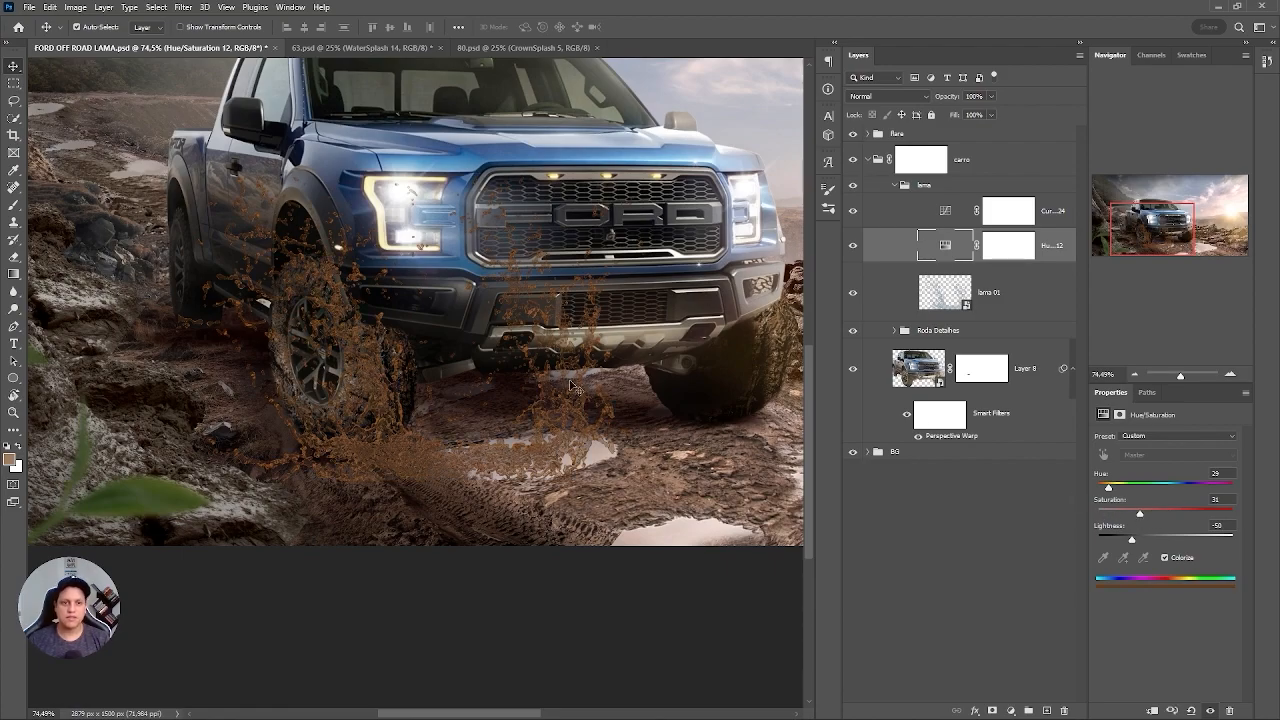
pyautogui.moveTo(400, 490); pyautogui.dragTo(393, 457)
# Add a layer mask to lama 01 and paint out the splash over the bumper and the puddle beside the front wheel.
pyautogui.click(990, 292)
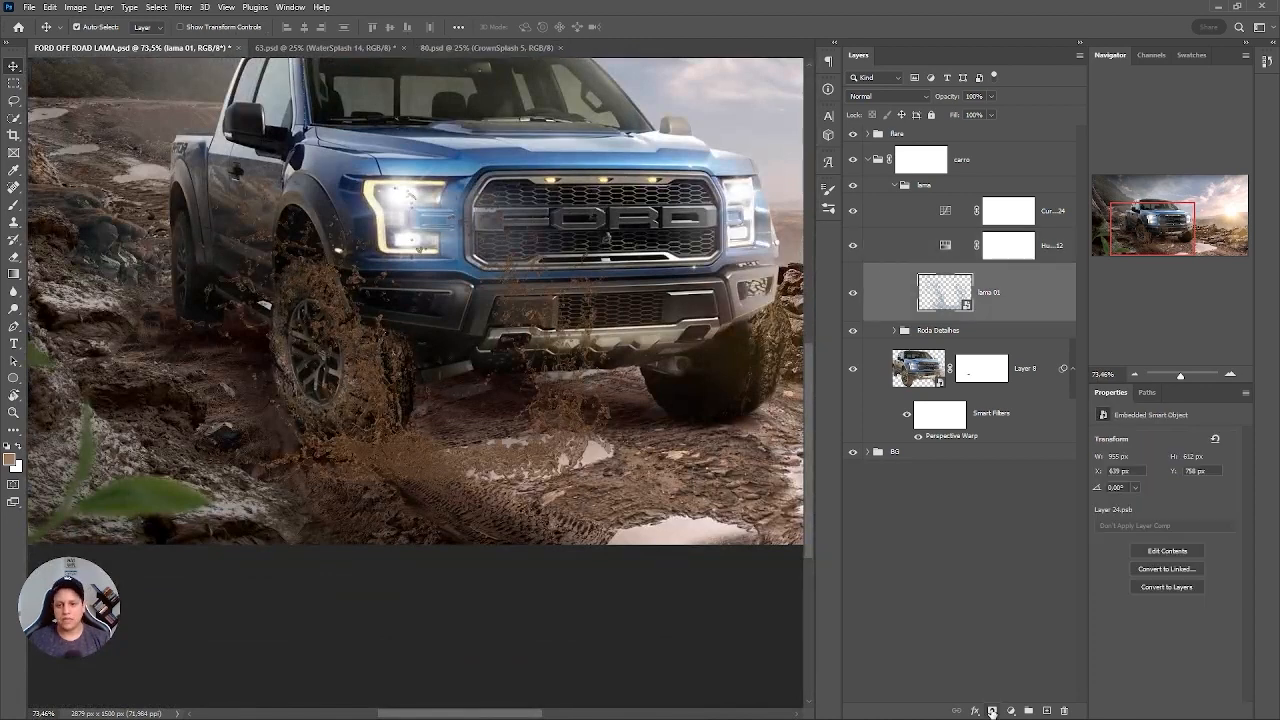
pyautogui.click(992, 710)
pyautogui.press('b')
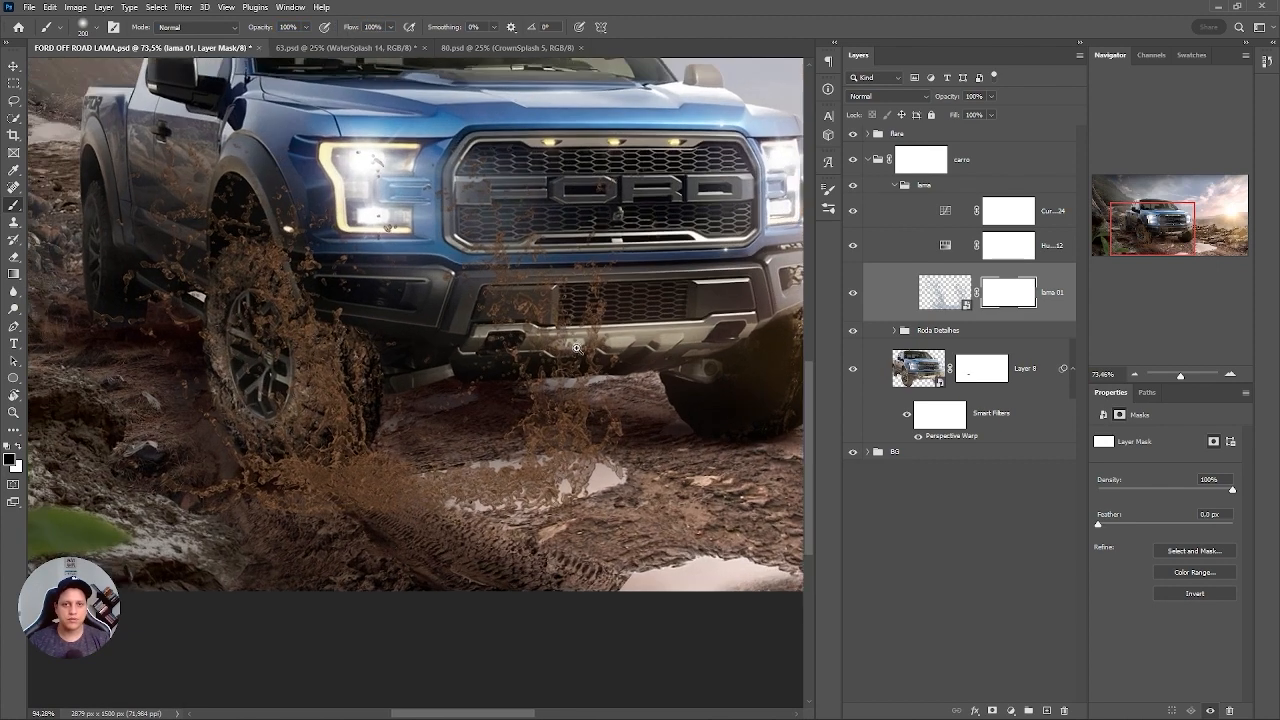
pyautogui.scroll(2, 560, 340)
pyautogui.rightClick(576, 350)
pyautogui.moveTo(488, 325)
pyautogui.mouseDown()
pyautogui.moveTo(522, 292)
pyautogui.moveTo(524, 266)
pyautogui.moveTo(502, 264)
pyautogui.moveTo(488, 281)
pyautogui.moveTo(564, 321)
pyautogui.moveTo(599, 405)
pyautogui.moveTo(586, 356)
pyautogui.moveTo(543, 563)
pyautogui.moveTo(542, 479)
pyautogui.moveTo(466, 517)
pyautogui.mouseUp()
pyautogui.scroll(3, 466, 517)
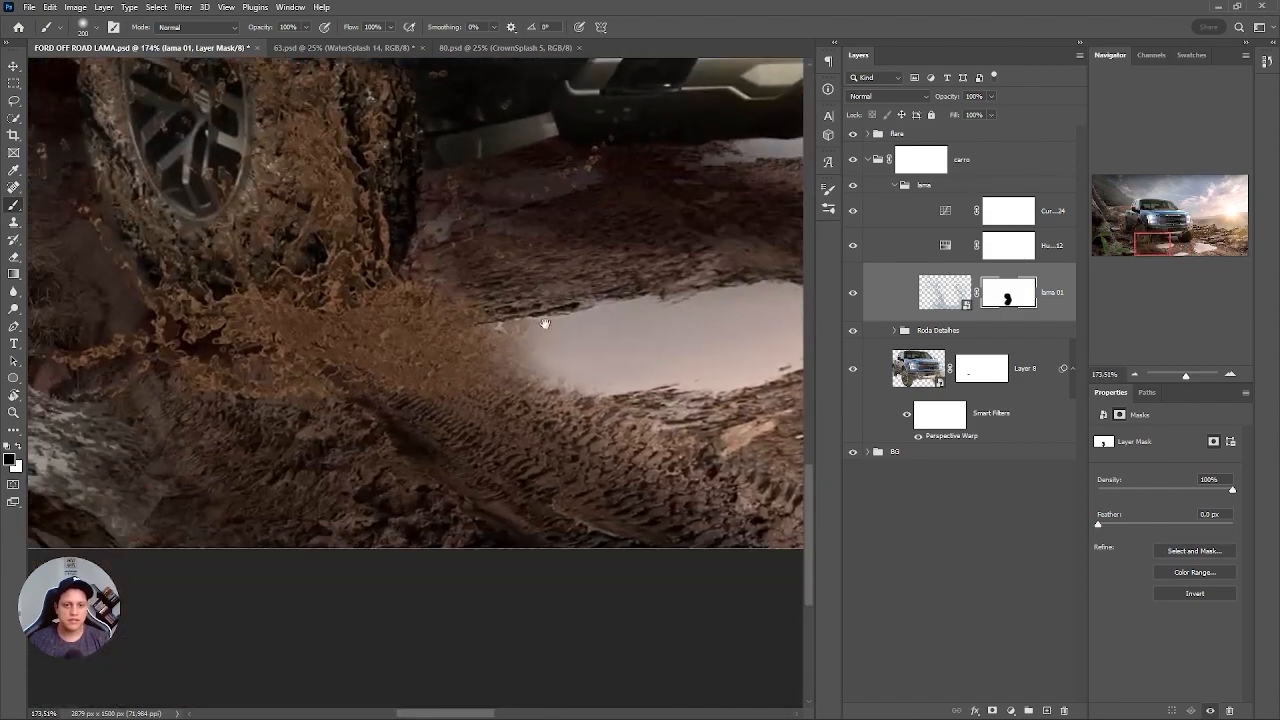
pyautogui.moveTo(635, 204)
pyautogui.mouseDown()
pyautogui.moveTo(607, 177)
pyautogui.moveTo(627, 137)
pyautogui.moveTo(521, 192)
pyautogui.moveTo(472, 167)
pyautogui.moveTo(461, 354)
pyautogui.moveTo(463, 311)
pyautogui.moveTo(472, 333)
pyautogui.moveTo(425, 371)
pyautogui.moveTo(124, 403)
pyautogui.moveTo(175, 406)
pyautogui.moveTo(494, 314)
pyautogui.moveTo(463, 320)
pyautogui.mouseUp()
pyautogui.scroll(-5, 430, 368)
pyautogui.scroll(5, 470, 360)
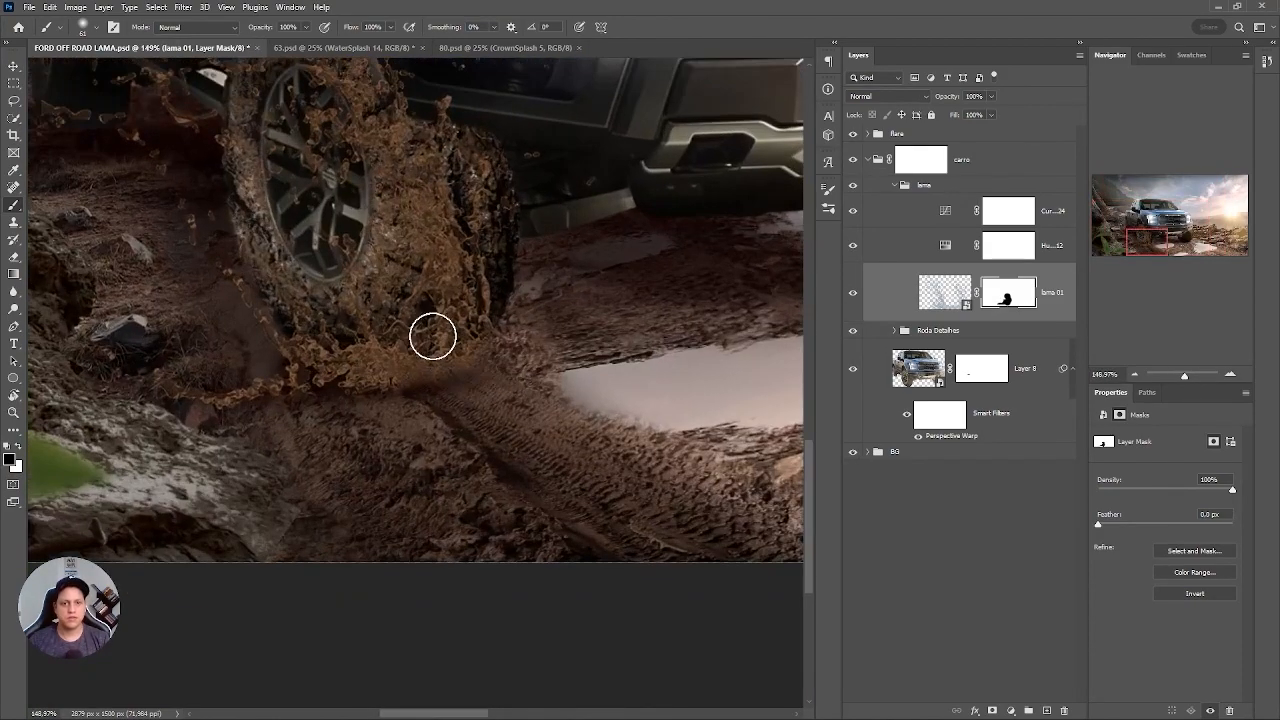
# Refine the lama 01 mask along the splash's base below the front wheel with a brush of about 14 px.
pyautogui.press('[')
pyautogui.press('[')
pyautogui.press('[')
pyautogui.press('[')
pyautogui.scroll(3, 455, 375)
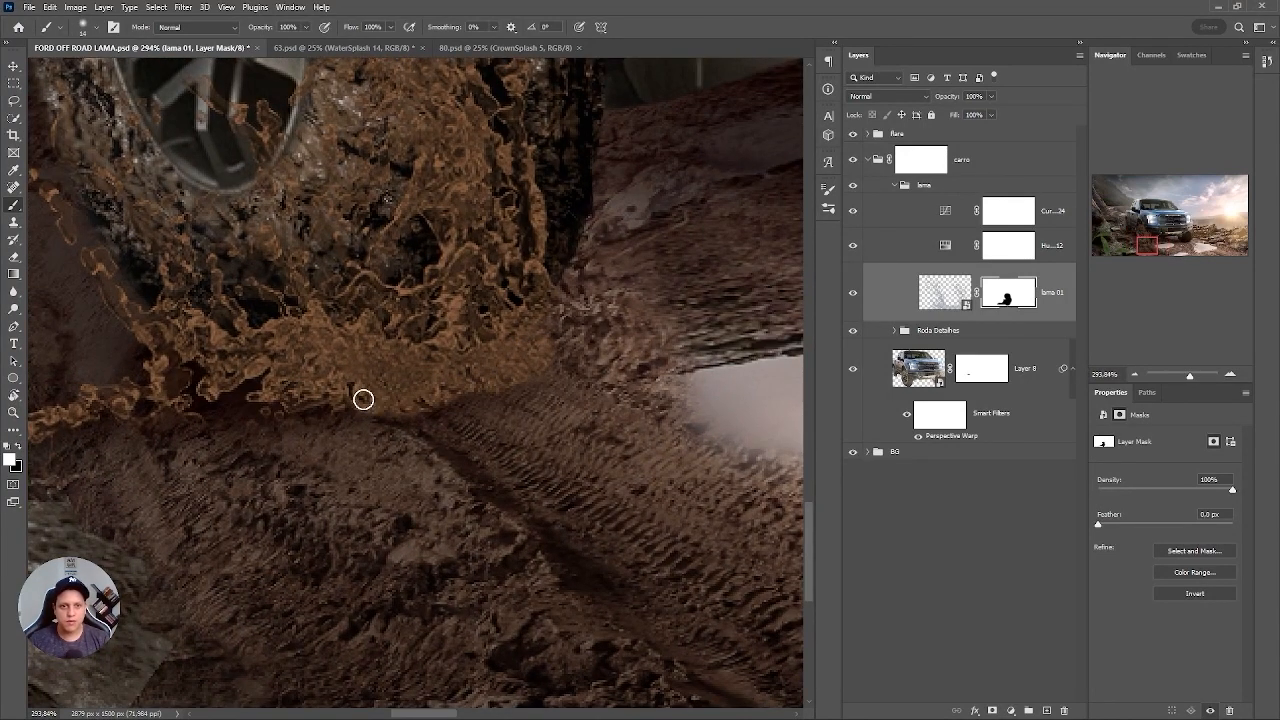
pyautogui.scroll(-3, 480, 335)
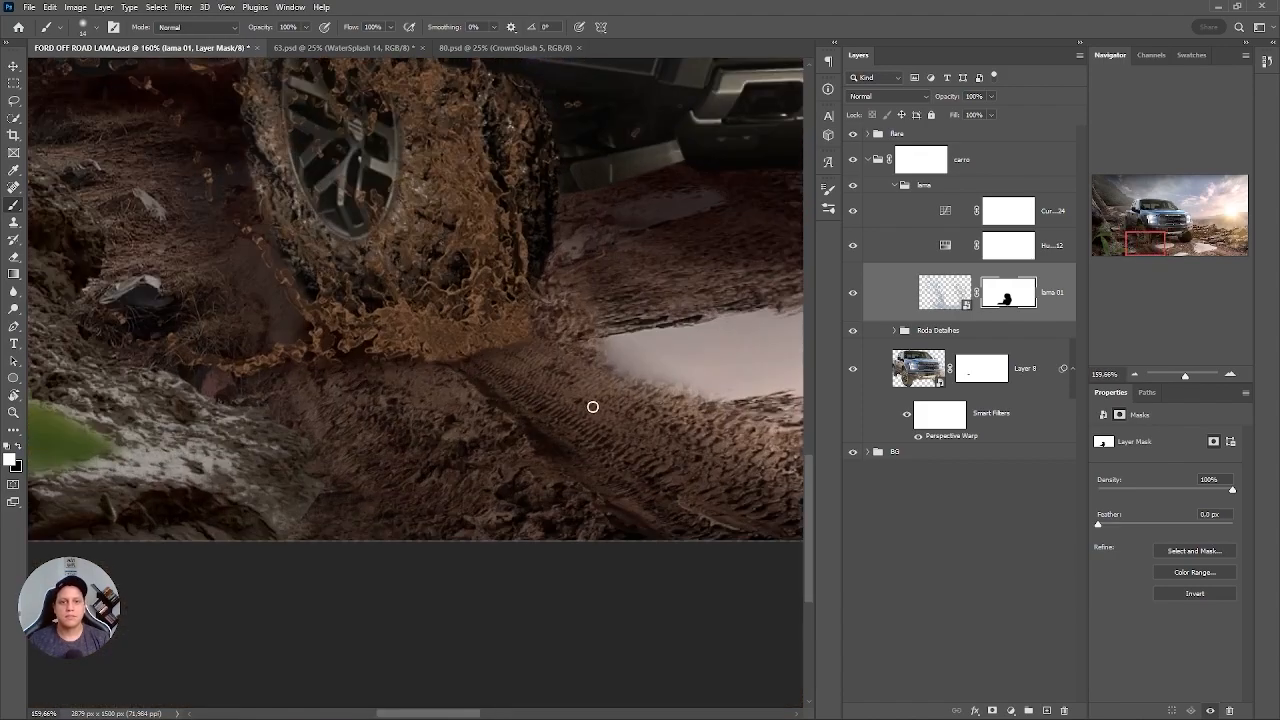
pyautogui.scroll(5, 543, 380)
pyautogui.scroll(-3, 523, 337)
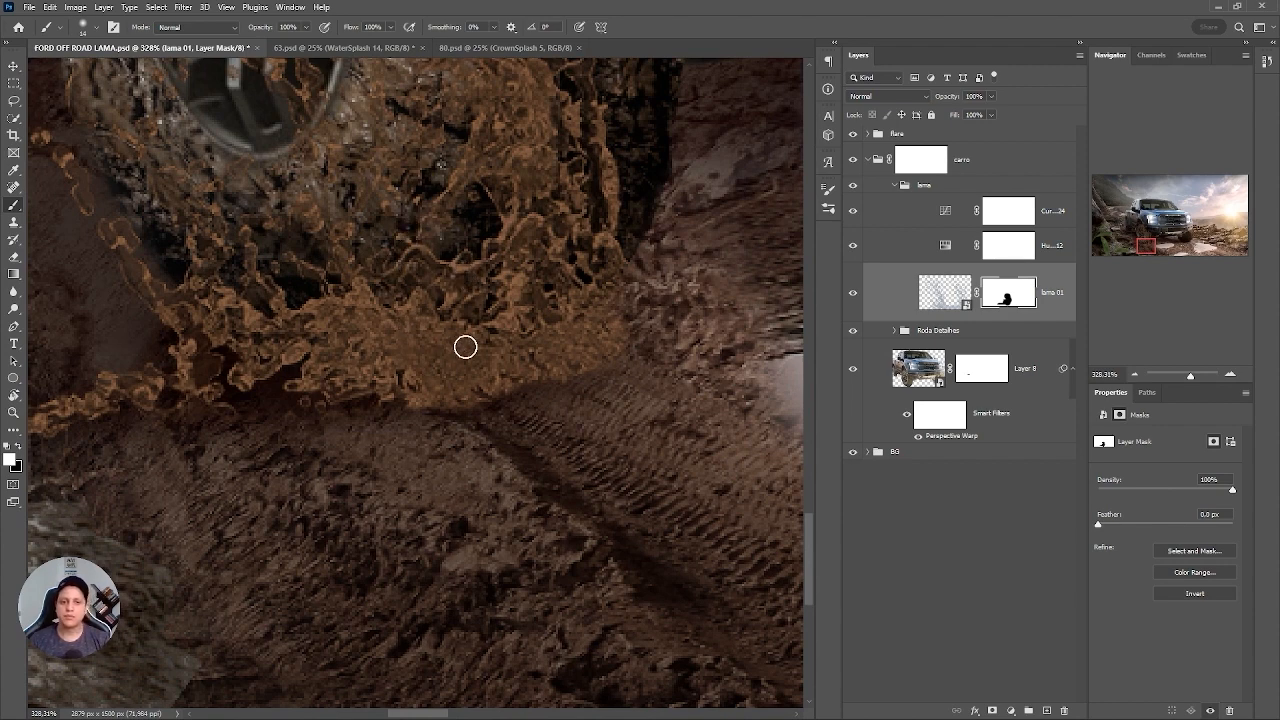
# Set the splash's Hue/Saturation adjustment to saturation 24, lightness -60 and hue +20.
pyautogui.click(943, 247)
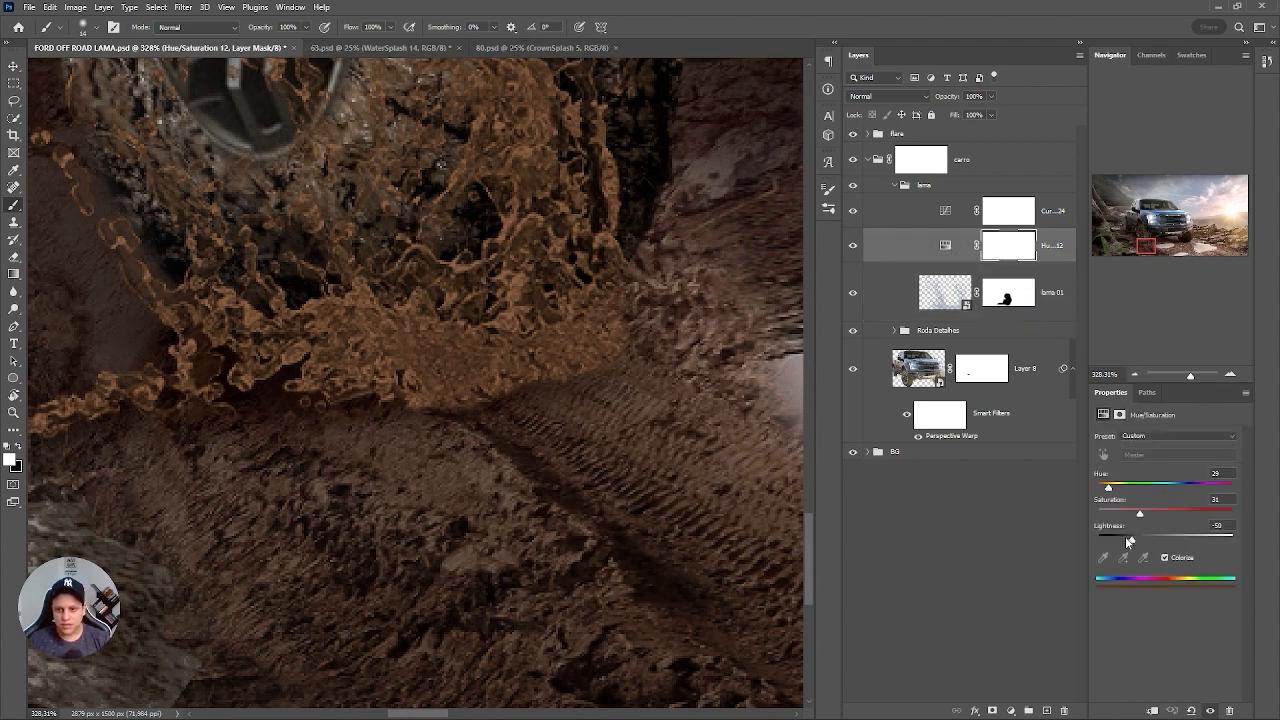
pyautogui.moveTo(1125, 538); pyautogui.dragTo(1124, 539)
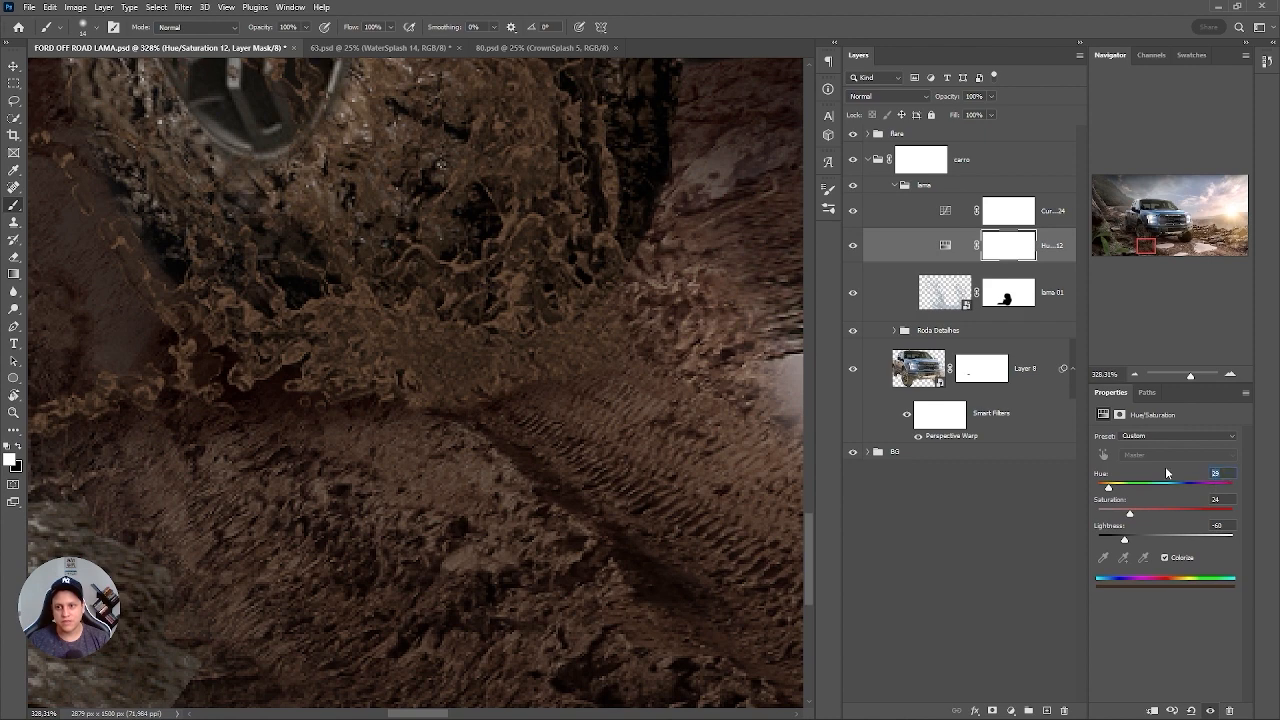
pyautogui.press('Down')
pyautogui.press('Down')
pyautogui.press('Down')
pyautogui.press('Down')
pyautogui.press('Down')
pyautogui.press('Down')
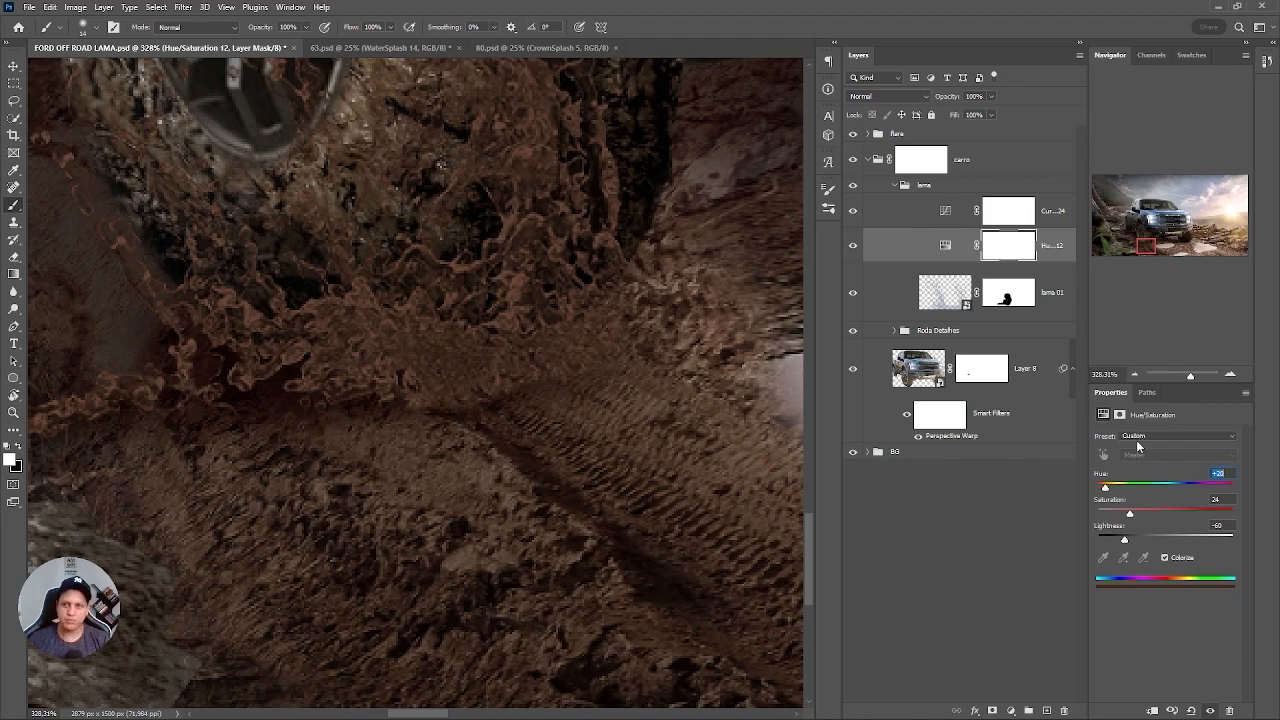
# Examine the recolored mud around the front wheel up close and within the whole composite.
pyautogui.hotkey('ctrl', '0')
pyautogui.moveTo(275, 514); pyautogui.dragTo(373, 418)
pyautogui.moveTo(430, 405); pyautogui.dragTo(450, 390)
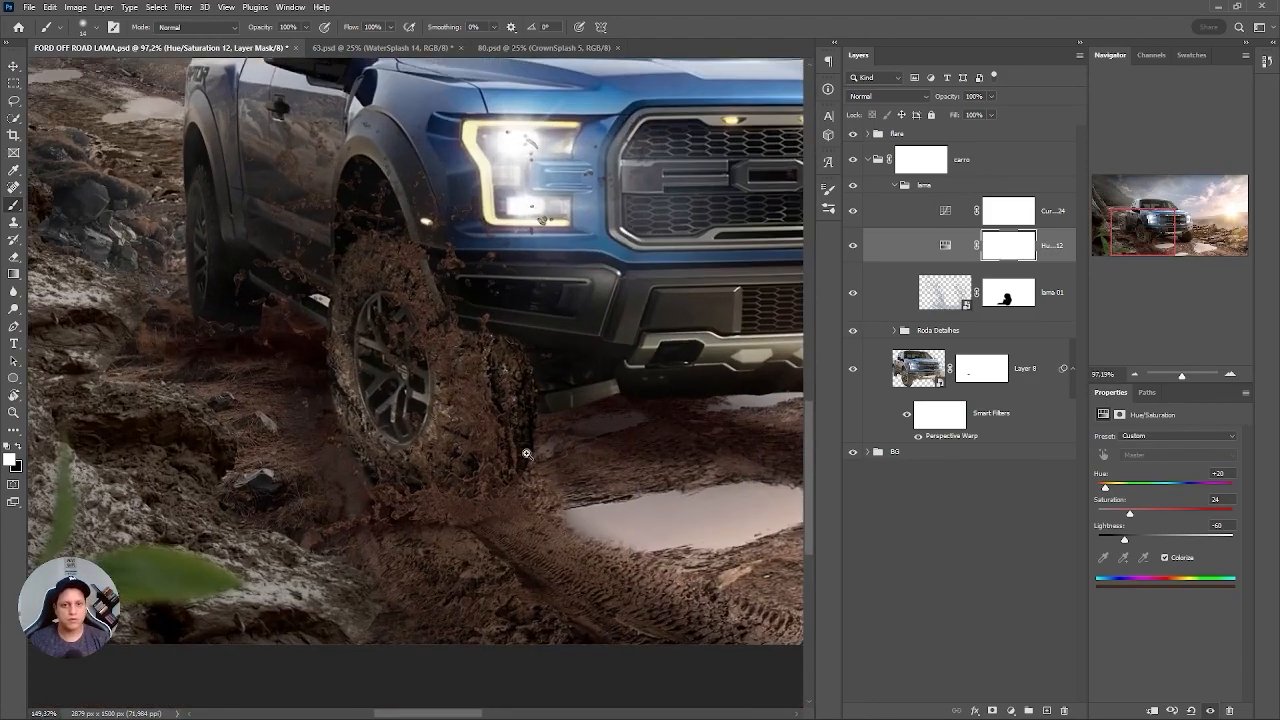
pyautogui.scroll(4, 515, 396)
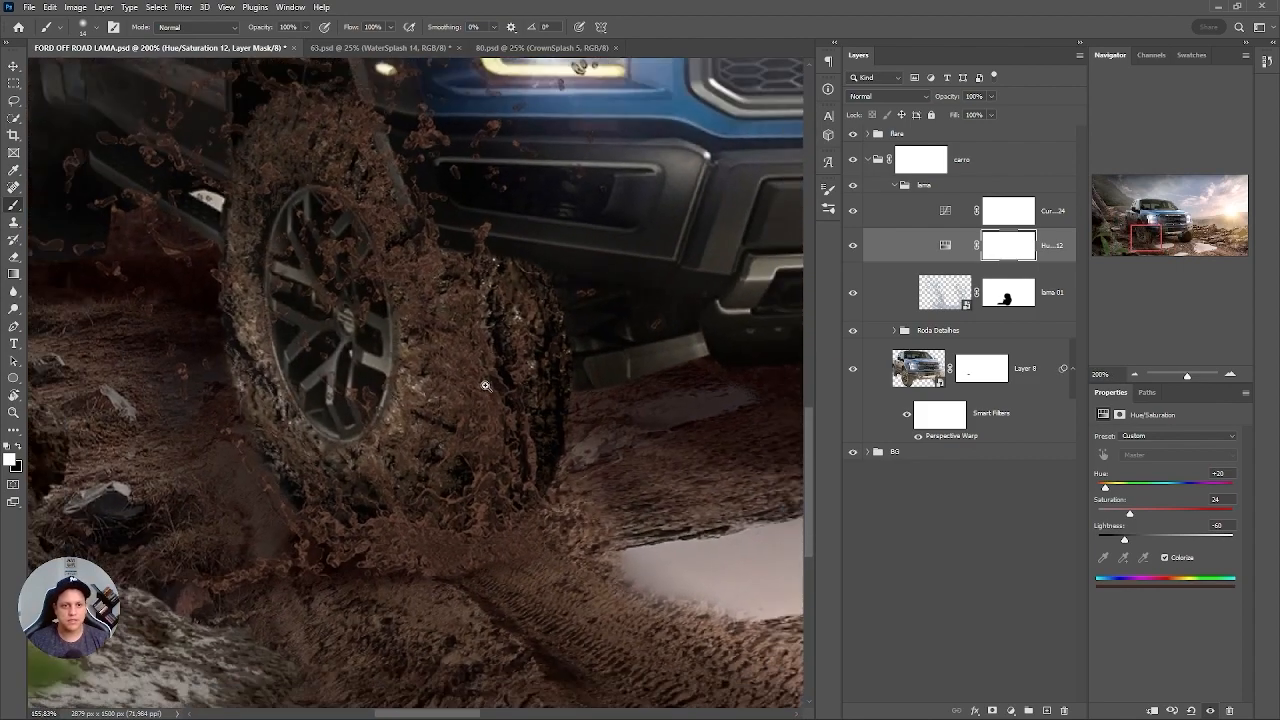
pyautogui.moveTo(485, 385); pyautogui.dragTo(527, 378)
pyautogui.hotkey('ctrl', '0')
pyautogui.moveTo(280, 488); pyautogui.dragTo(400, 440)
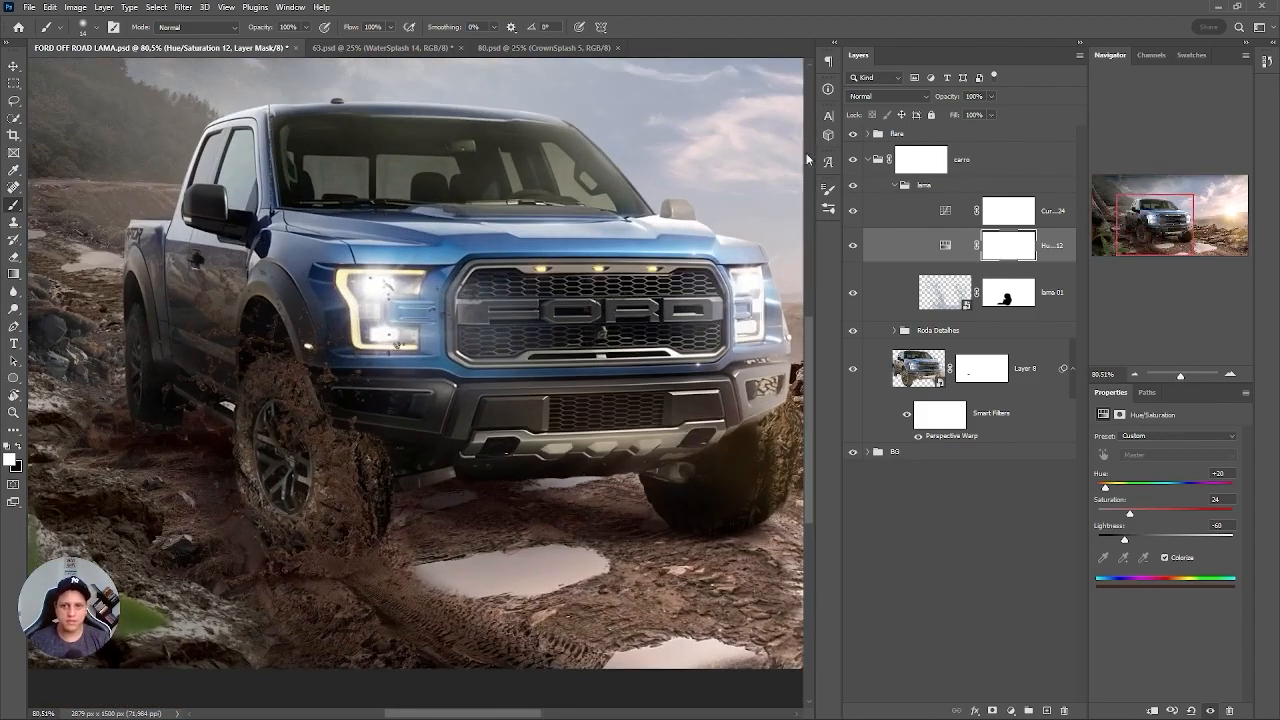
# Switch to the 63.psd splash pack, hide WaterSplash 10 and show the black BG layer.
pyautogui.click(952, 294)
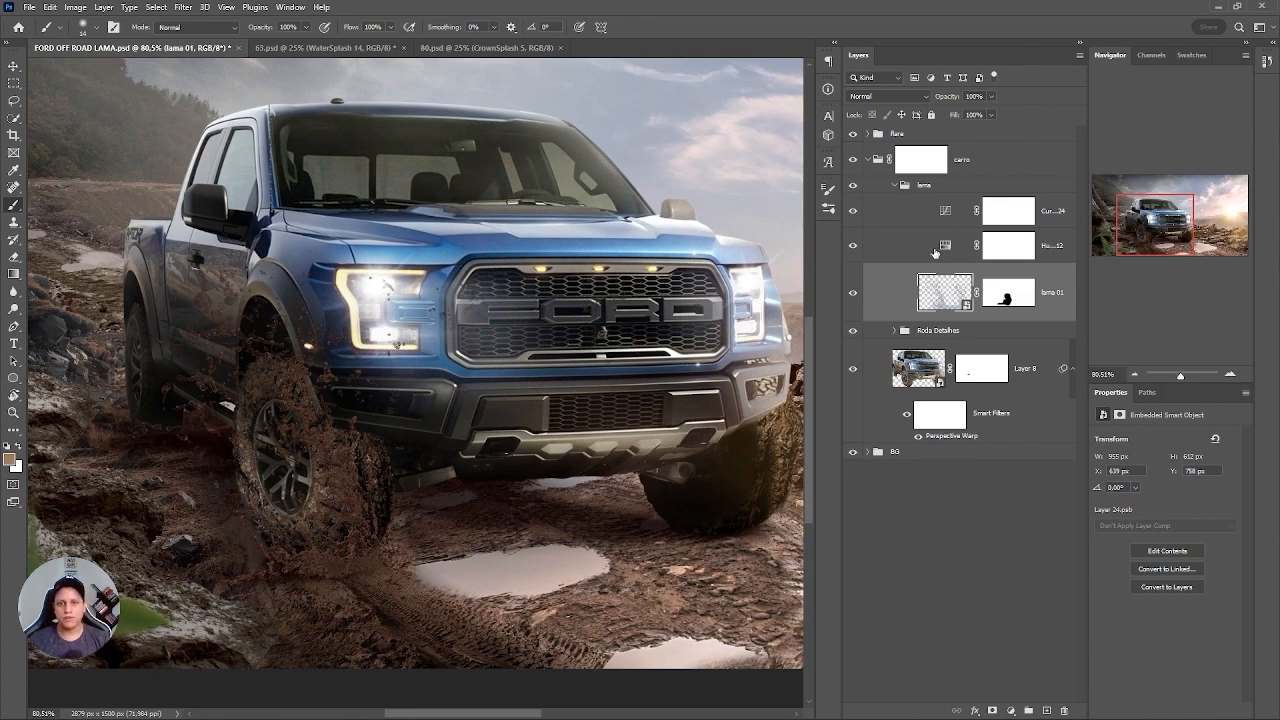
pyautogui.click(430, 48)
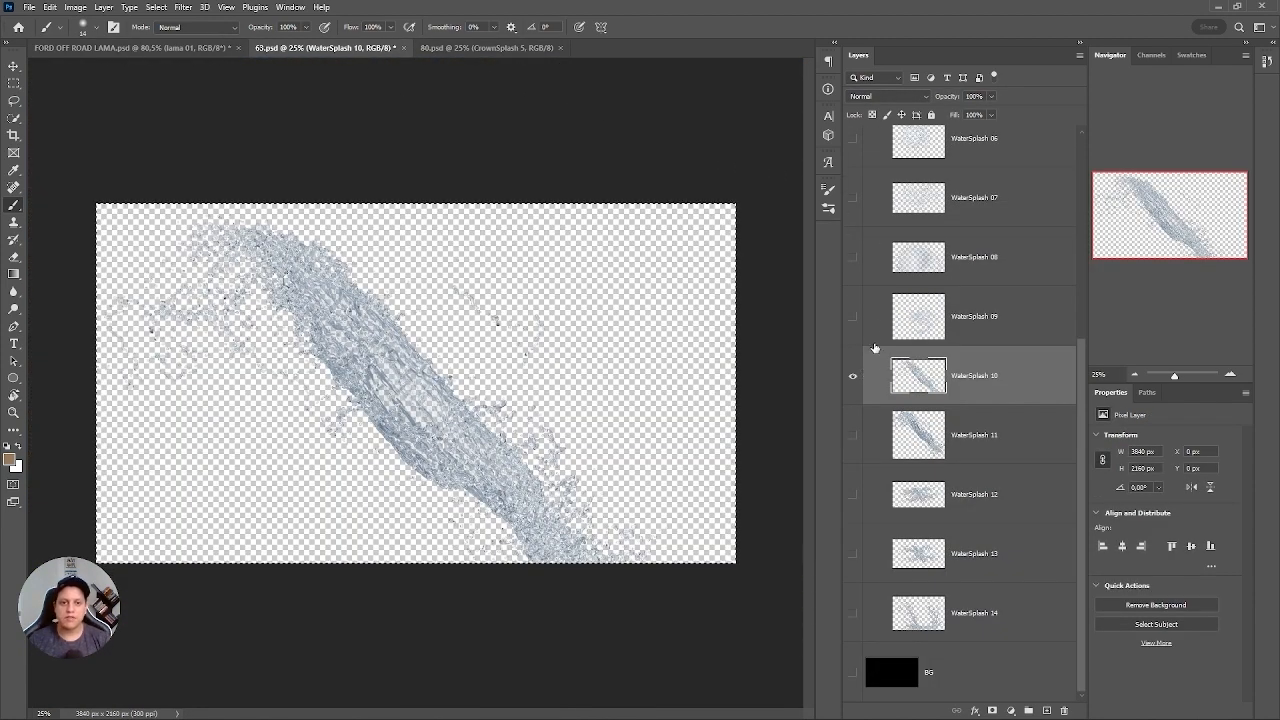
pyautogui.click(853, 379)
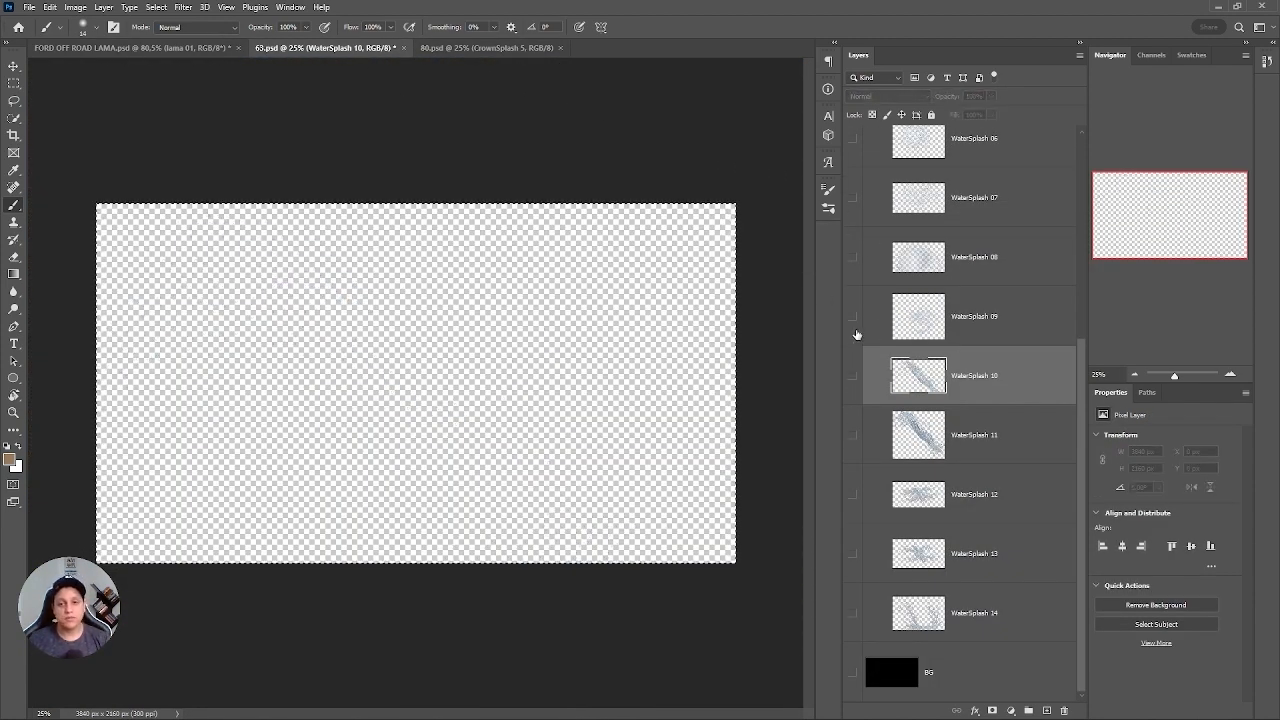
pyautogui.click(853, 317)
pyautogui.click(853, 317)
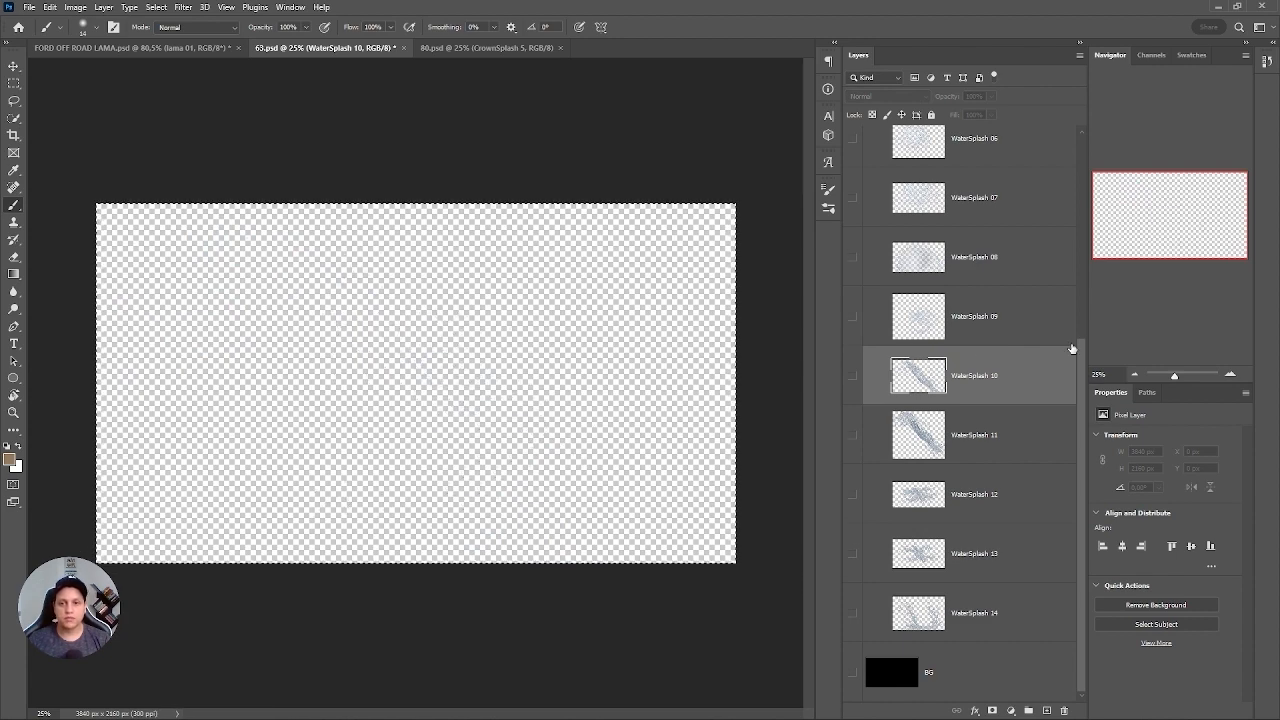
pyautogui.click(853, 673)
# Preview the WaterSplash 13, 12, 10, 03 and 01 layers one at a time against the black background.
pyautogui.click(853, 554)
pyautogui.click(853, 554)
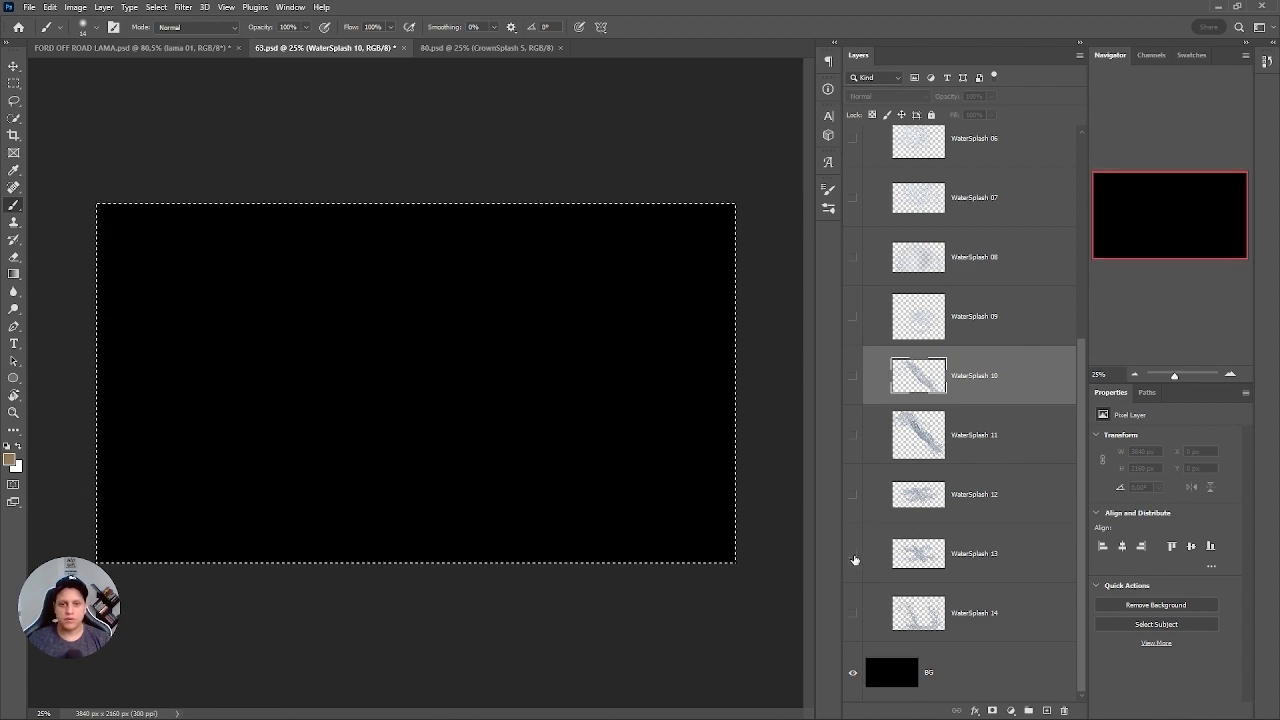
pyautogui.click(853, 554)
pyautogui.click(853, 495)
pyautogui.click(853, 495)
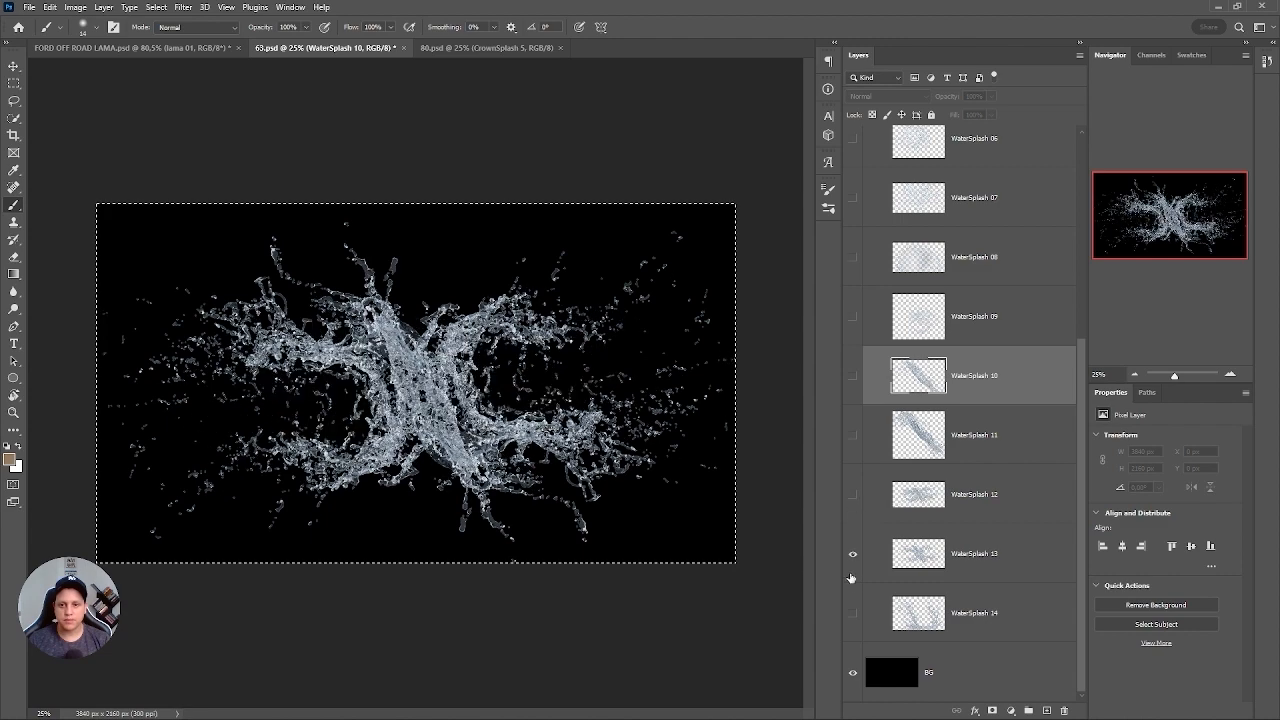
pyautogui.click(853, 554)
pyautogui.click(853, 376)
pyautogui.click(853, 376)
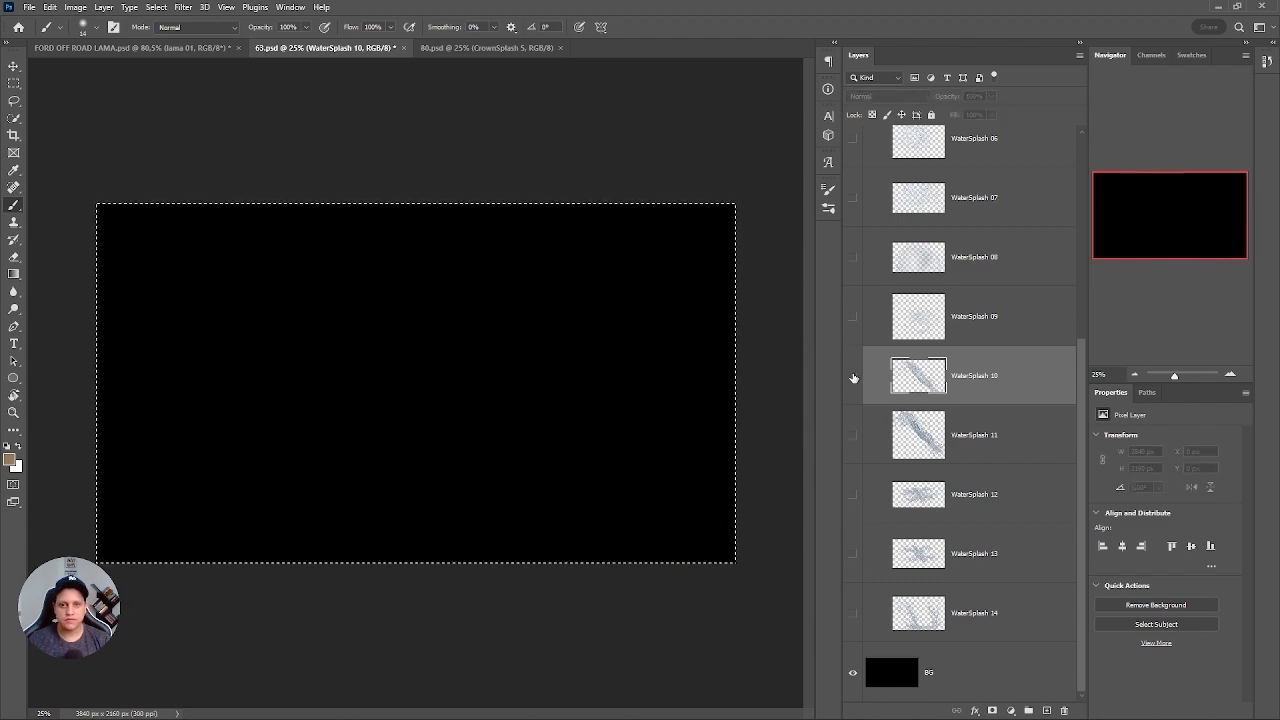
pyautogui.click(853, 376)
pyautogui.click(853, 376)
pyautogui.scroll(3, 860, 210)
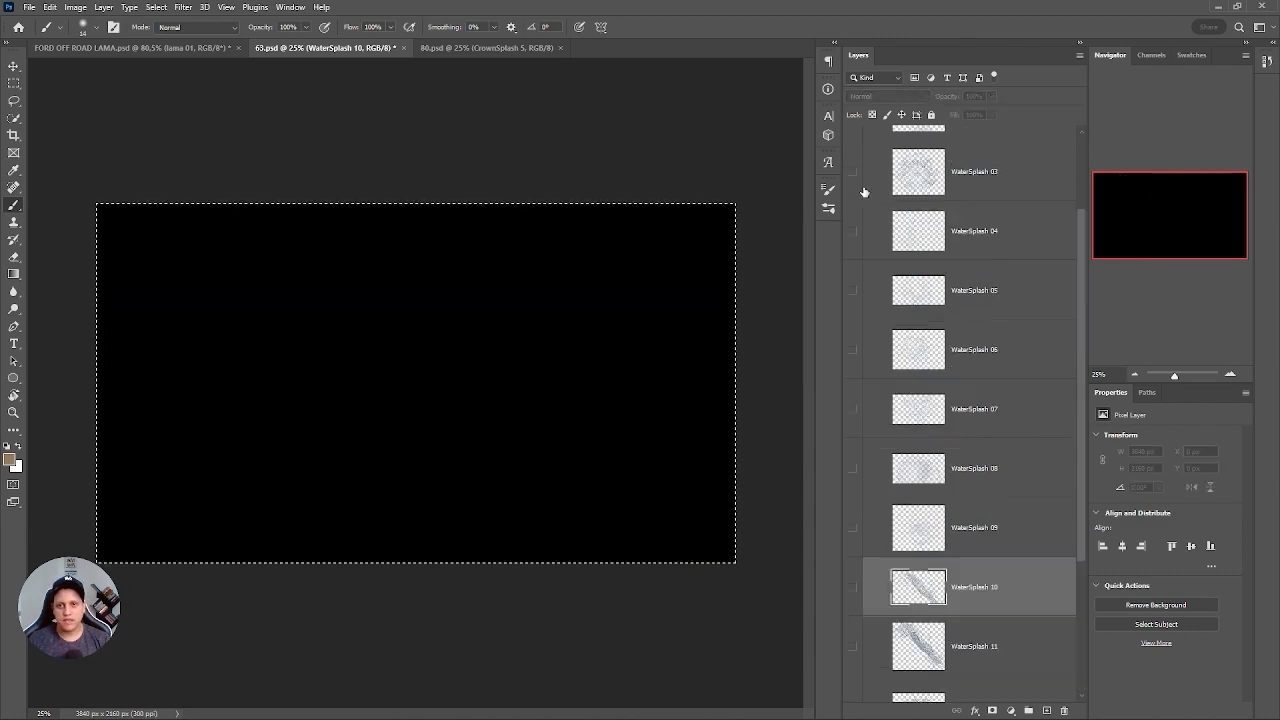
pyautogui.click(853, 174)
pyautogui.click(853, 177)
pyautogui.scroll(3, 1080, 194)
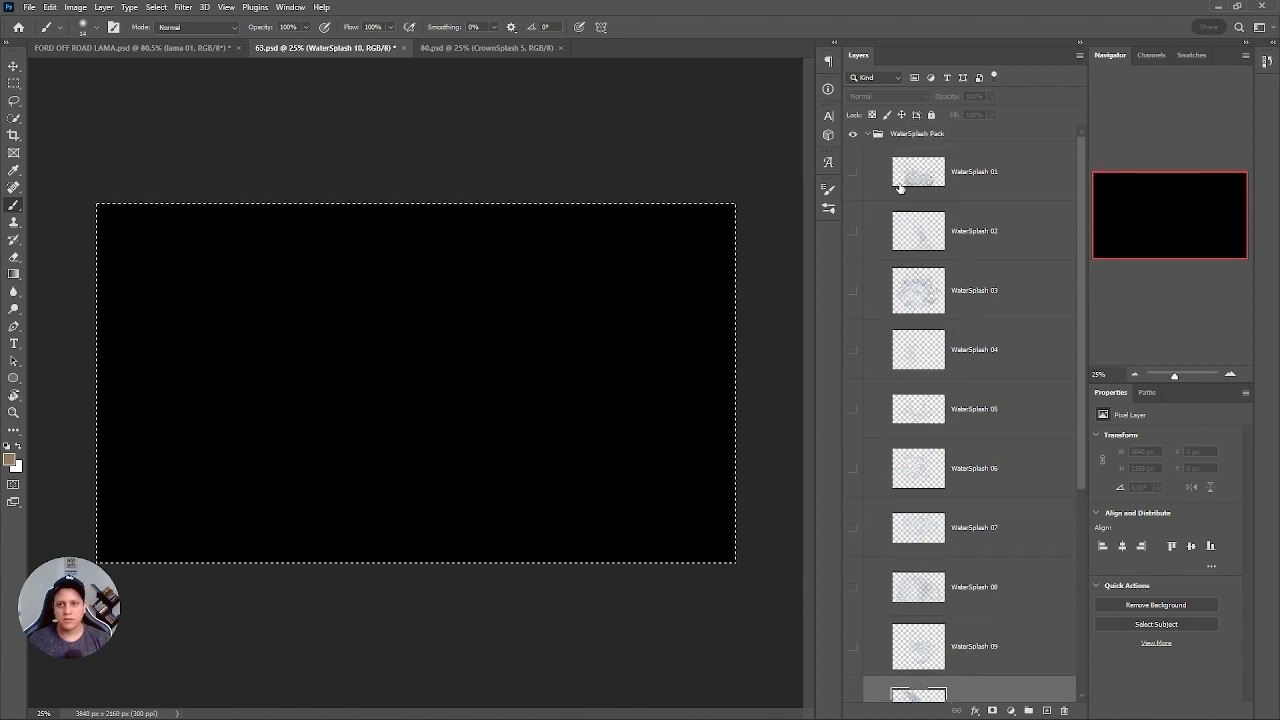
pyautogui.click(853, 172)
pyautogui.click(853, 172)
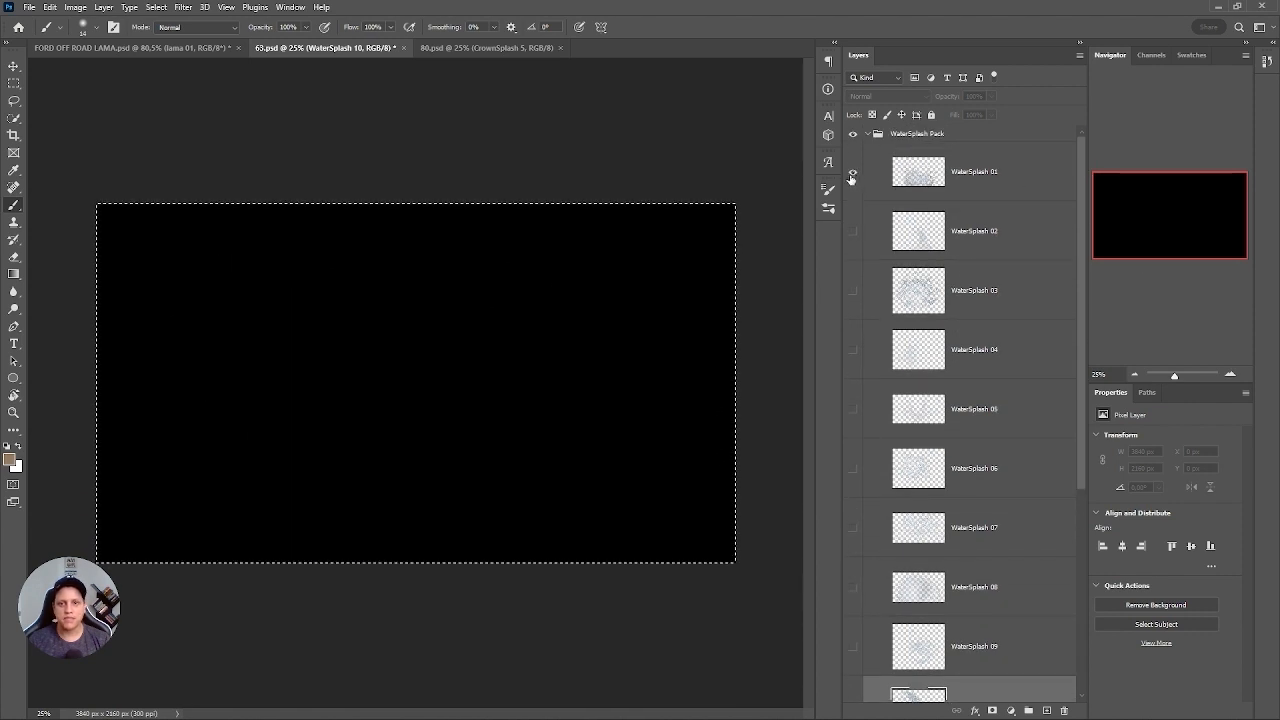
pyautogui.click(853, 172)
pyautogui.click(853, 172)
# Show WaterSplash 02 over the black background and make it the active layer.
pyautogui.click(853, 231)
pyautogui.click(855, 230)
pyautogui.click(855, 230)
pyautogui.click(880, 233)
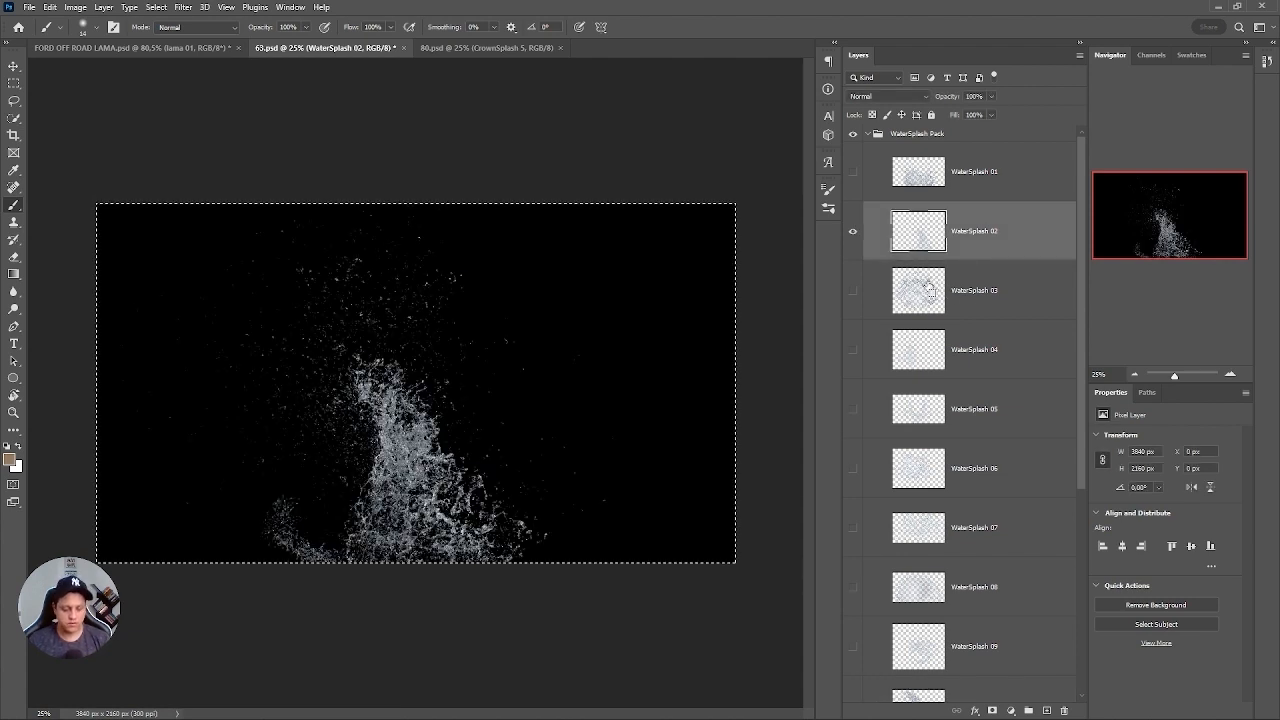
# Paste the copied splash above lama 01 in FORD OFF ROAD LAMA.psd, accepting the color conversion, and convert it to a smart object.
pyautogui.click(219, 47)
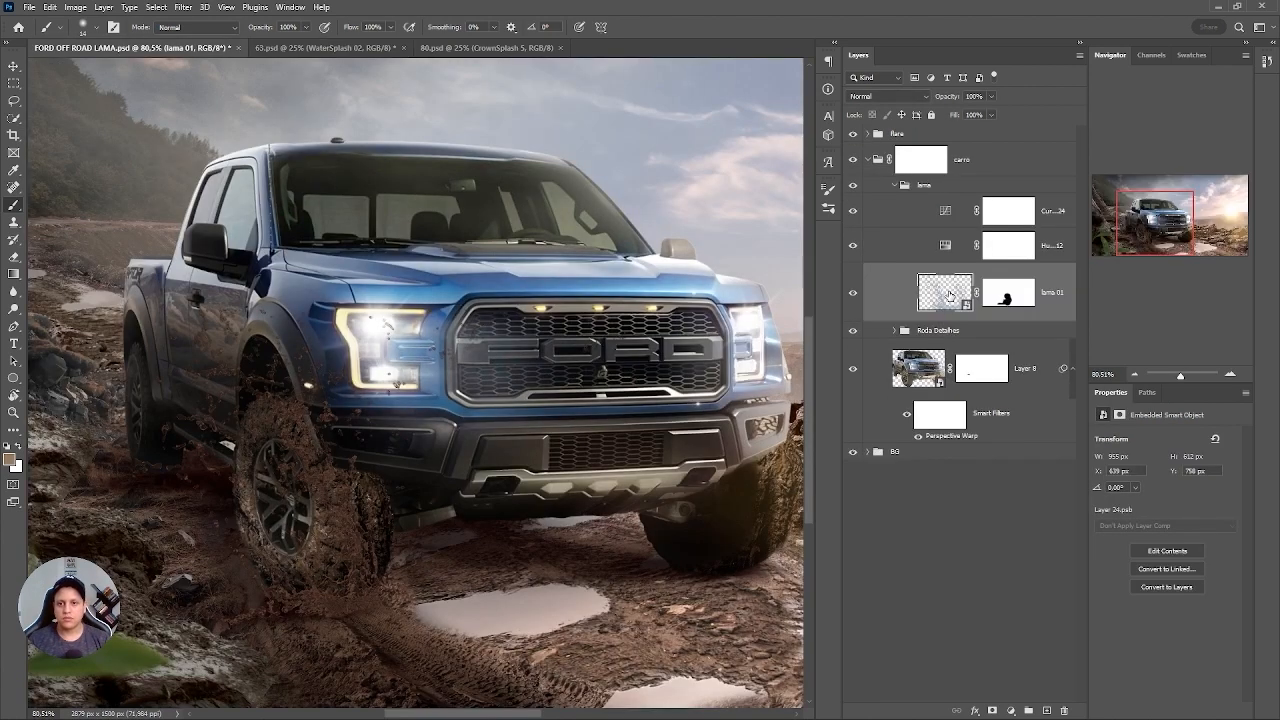
pyautogui.hotkey('ctrl', 'v')
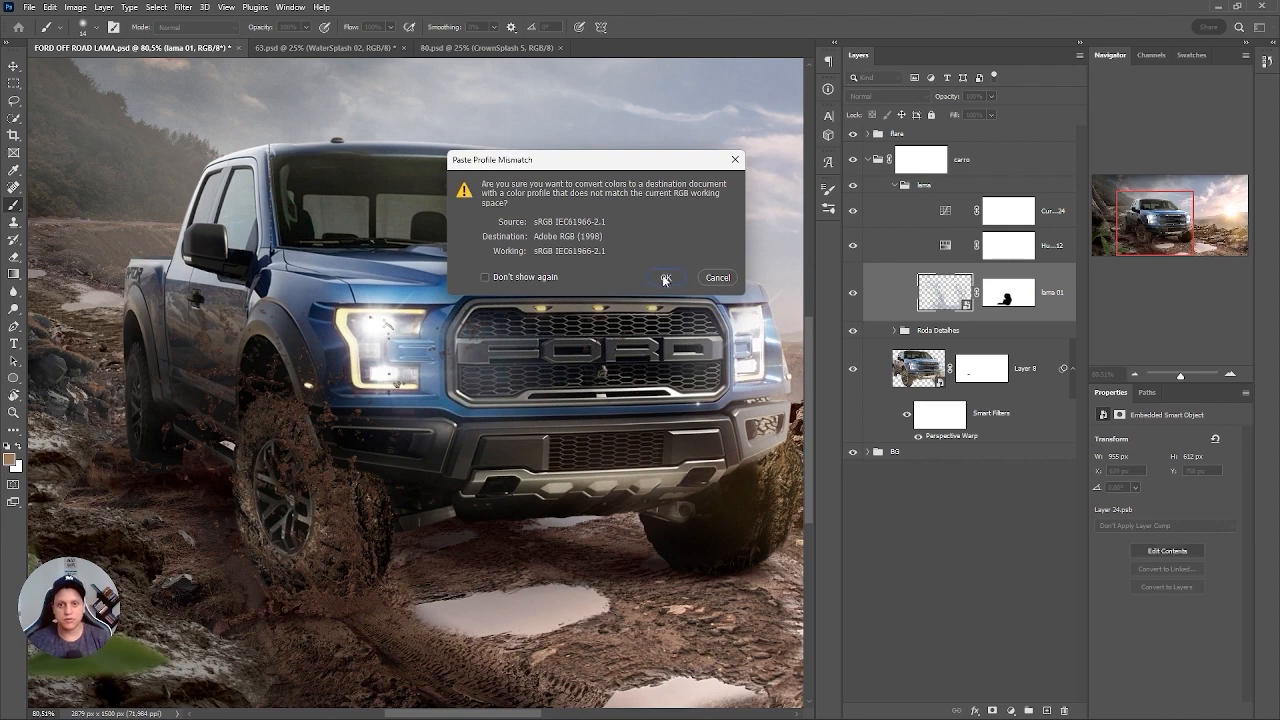
pyautogui.click(665, 278)
pyautogui.rightClick(1035, 287)
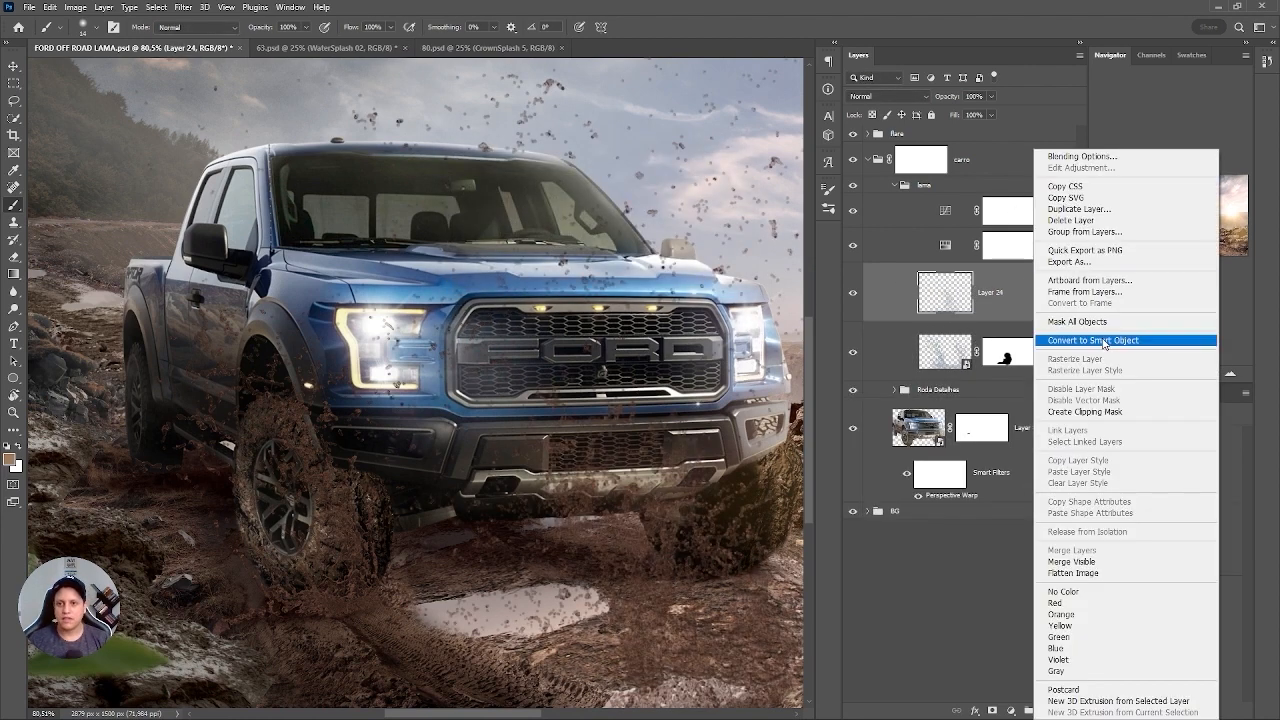
pyautogui.click(1100, 341)
# Scale the pasted splash layer to about 30.5% and move it over the truck's nearer front wheel.
pyautogui.hotkey('ctrl', 't')
pyautogui.hotkey('ctrl', '0')
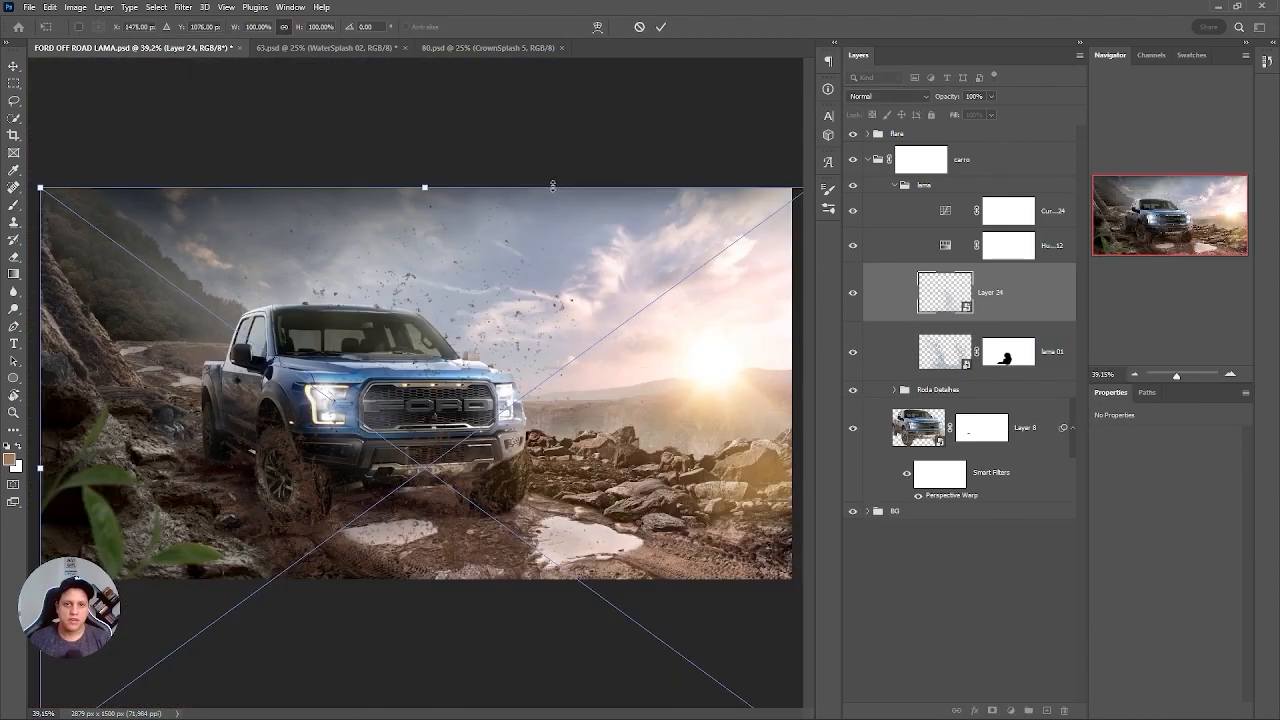
pyautogui.moveTo(540, 243); pyautogui.dragTo(470, 390)
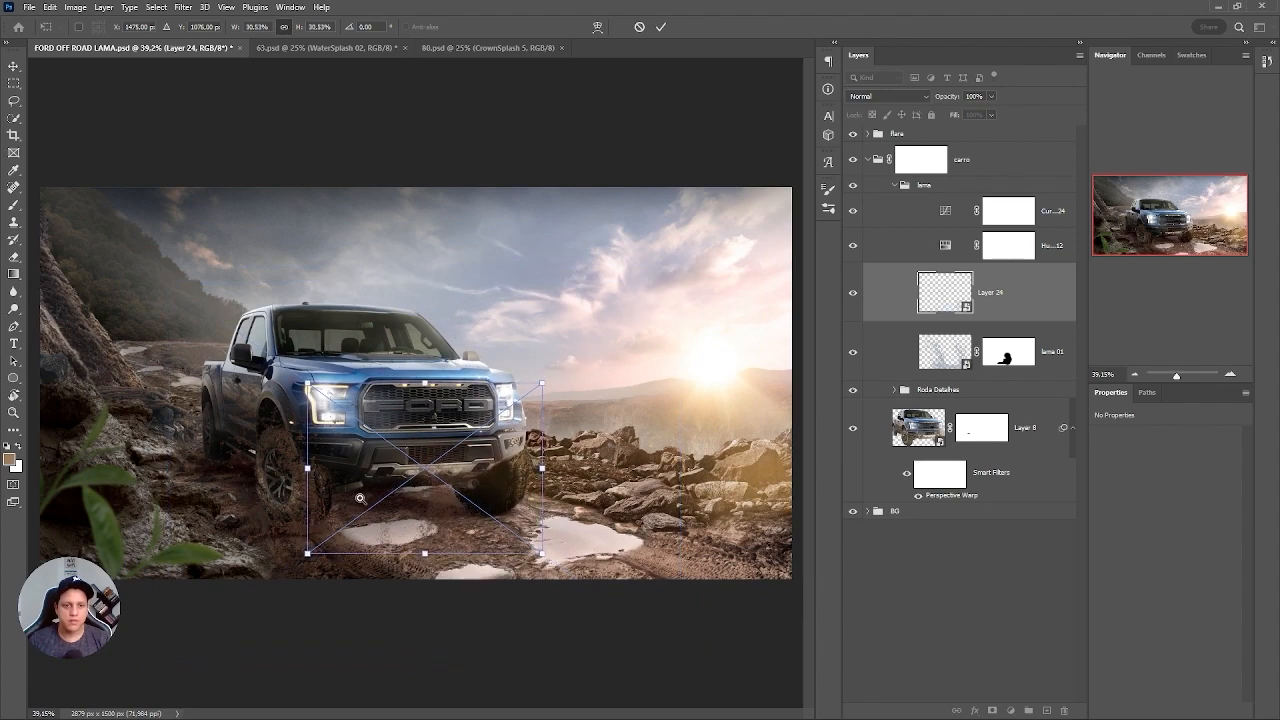
pyautogui.scroll(3, 358, 502)
pyautogui.moveTo(510, 538); pyautogui.dragTo(292, 516)
pyautogui.scroll(3, 250, 513)
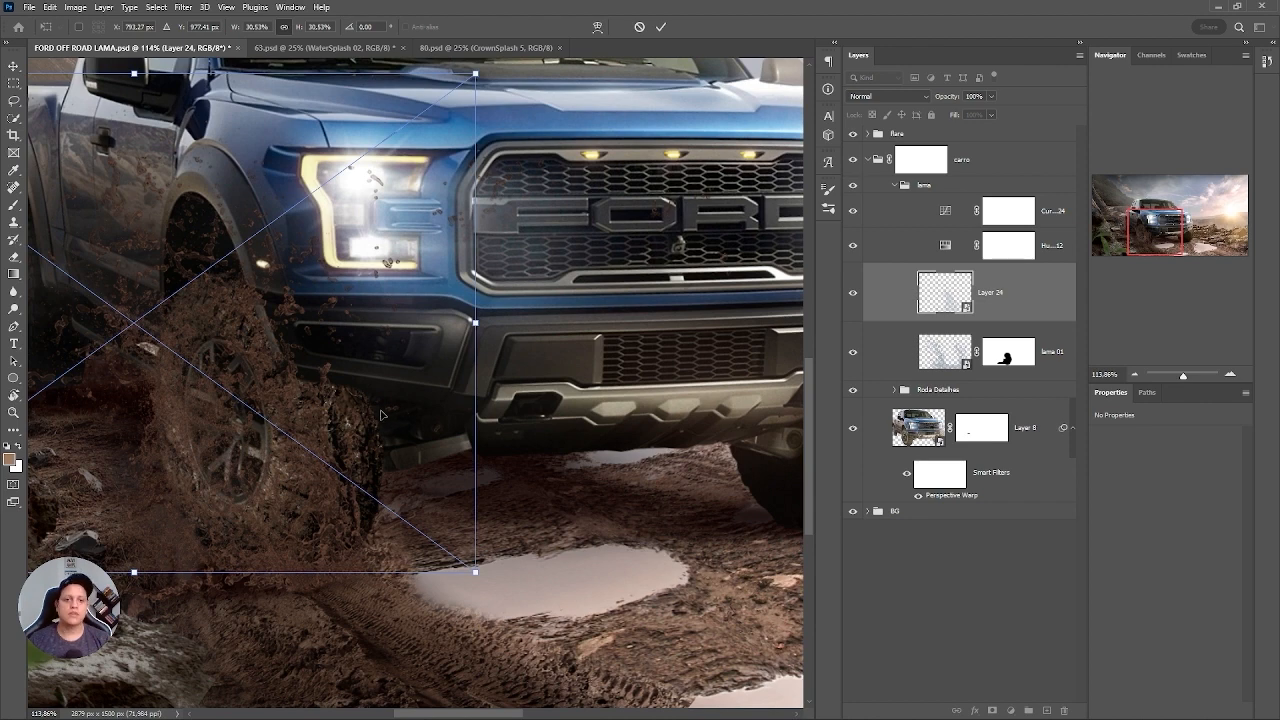
# Fine-tune the splash's position on the front wheel to about X 747 px, Y 959 px and apply the transform.
pyautogui.moveTo(380, 414); pyautogui.dragTo(349, 410)
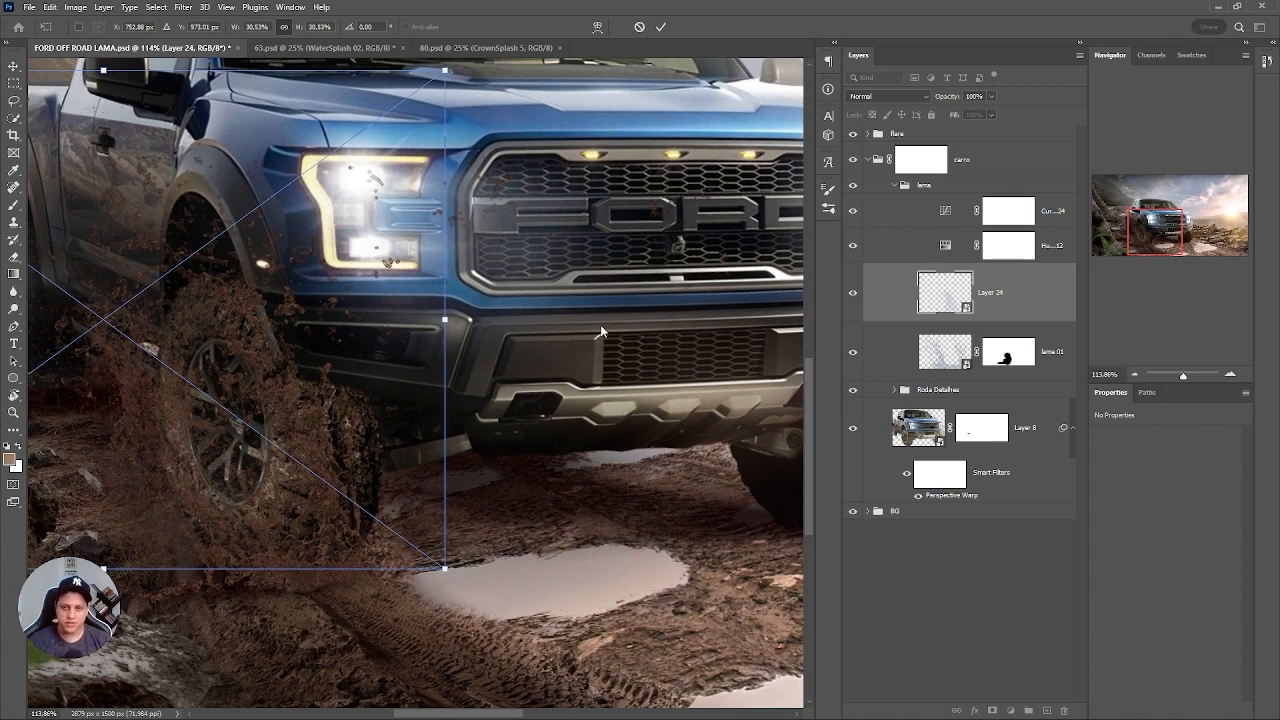
pyautogui.moveTo(293, 453)
pyautogui.mouseDown()
pyautogui.moveTo(333, 451)
pyautogui.moveTo(289, 443)
pyautogui.mouseUp()
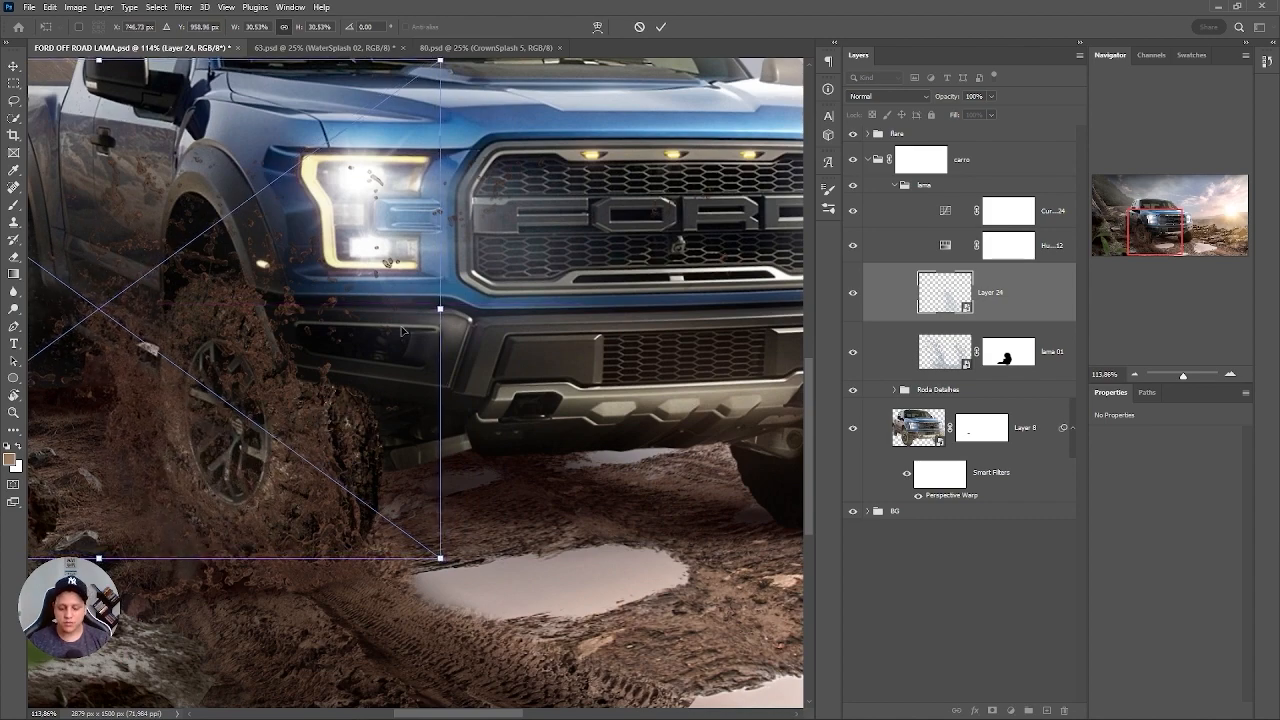
pyautogui.press('Return')
pyautogui.scroll(2, 558, 398)
pyautogui.moveTo(207, 443); pyautogui.dragTo(545, 387)
pyautogui.hotkey('ctrl', 't')
pyautogui.press('Return')
pyautogui.hotkey('ctrl', '0')
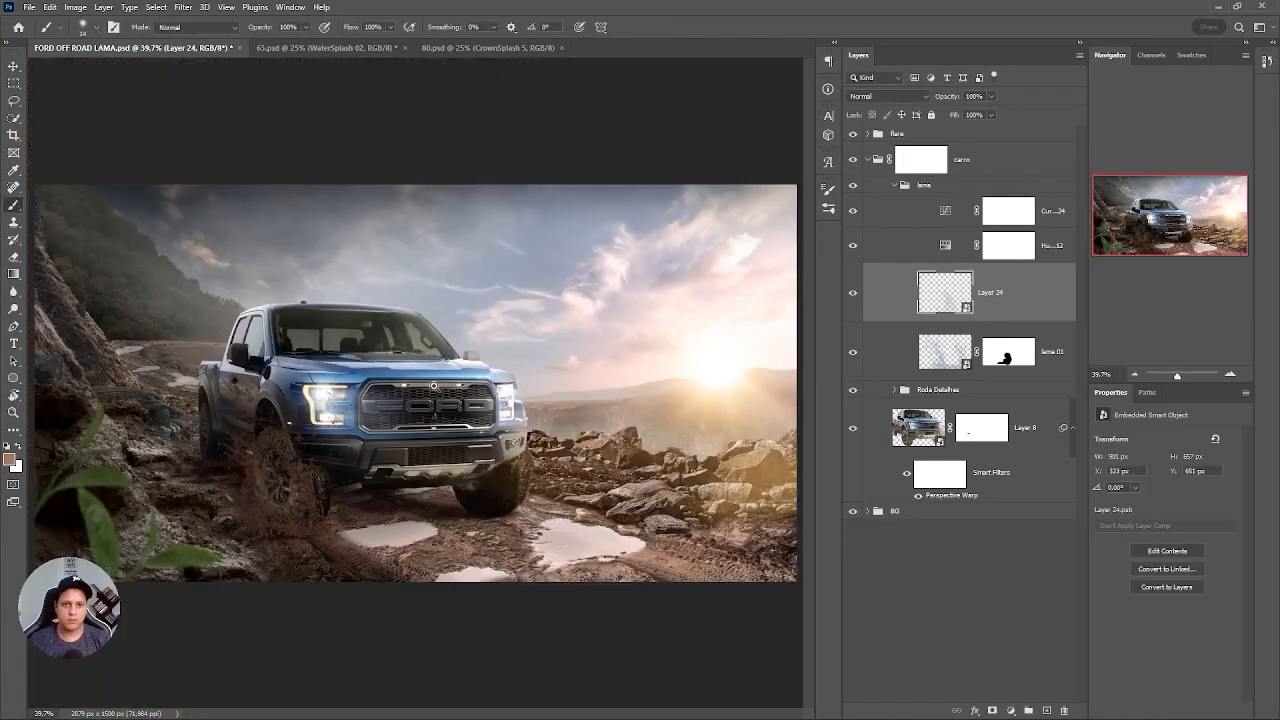
# Duplicate Layer 24, scale the copy to about 13.5% and place it at the truck's rear wheel.
pyautogui.scroll(3, 284, 453)
pyautogui.hotkey('ctrl', 'j')
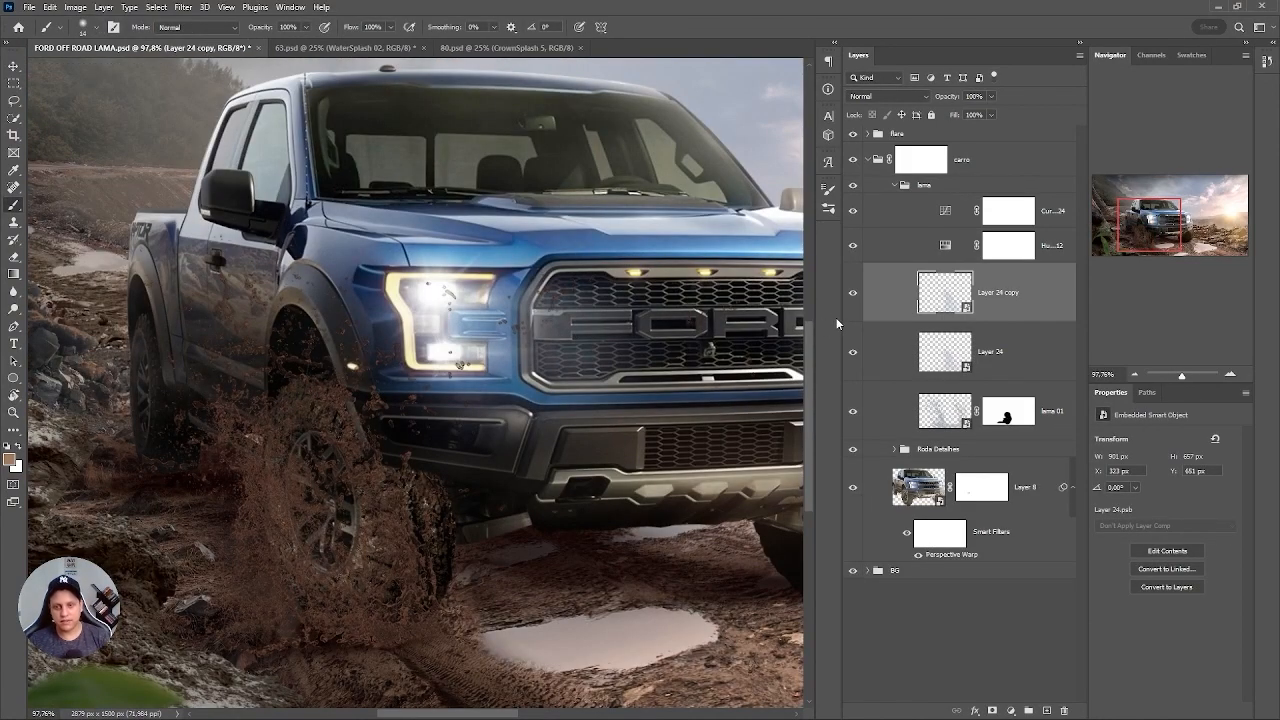
pyautogui.hotkey('ctrl', 't')
pyautogui.moveTo(380, 525); pyautogui.dragTo(187, 411)
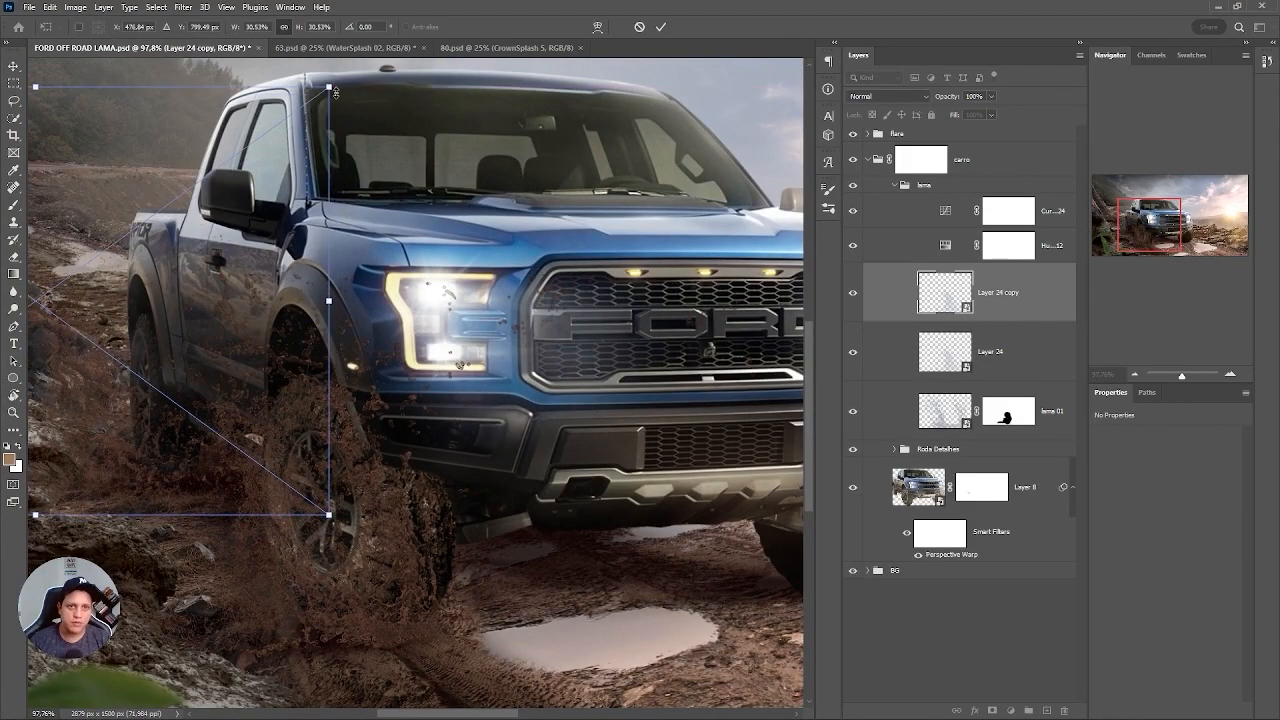
pyautogui.moveTo(330, 86); pyautogui.dragTo(268, 188)
pyautogui.moveTo(118, 400); pyautogui.dragTo(176, 432)
pyautogui.moveTo(301, 184); pyautogui.dragTo(229, 247)
pyautogui.moveTo(165, 387); pyautogui.dragTo(355, 378)
# Start warping the splash copy at the rear wheel and split its warp grid crosswise near the wheel's base.
pyautogui.rightClick(439, 314)
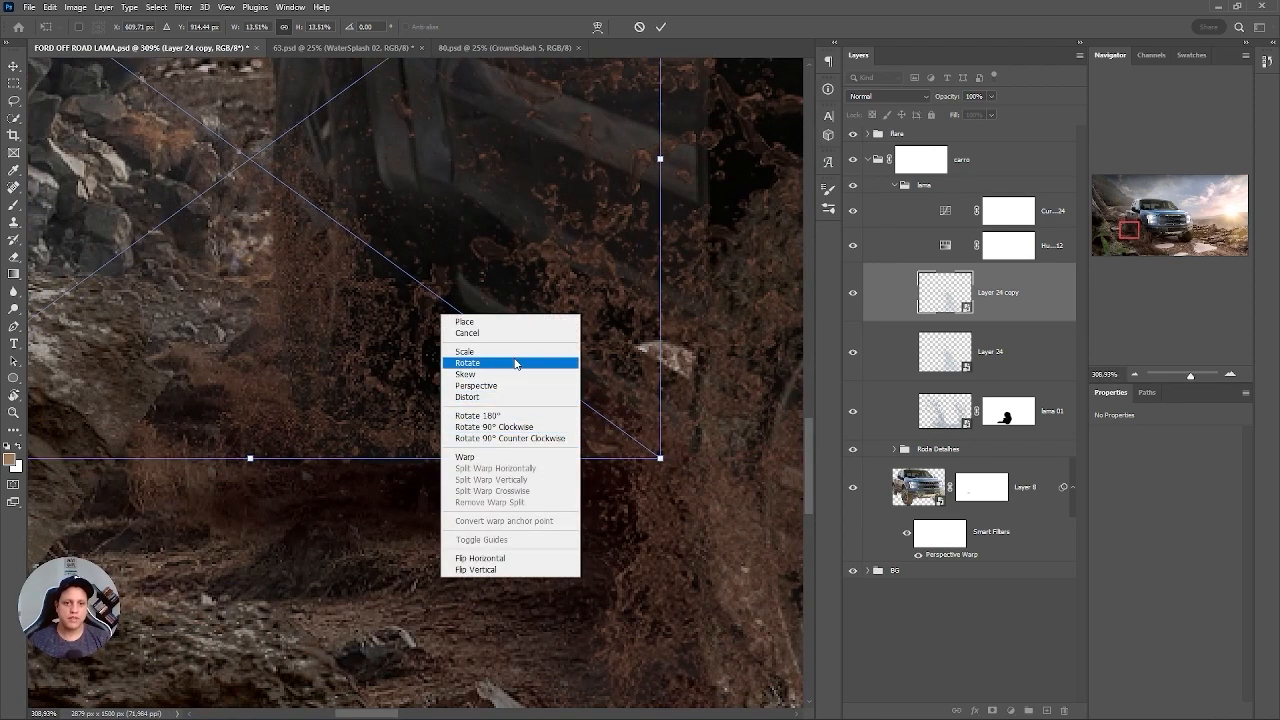
pyautogui.click(488, 457)
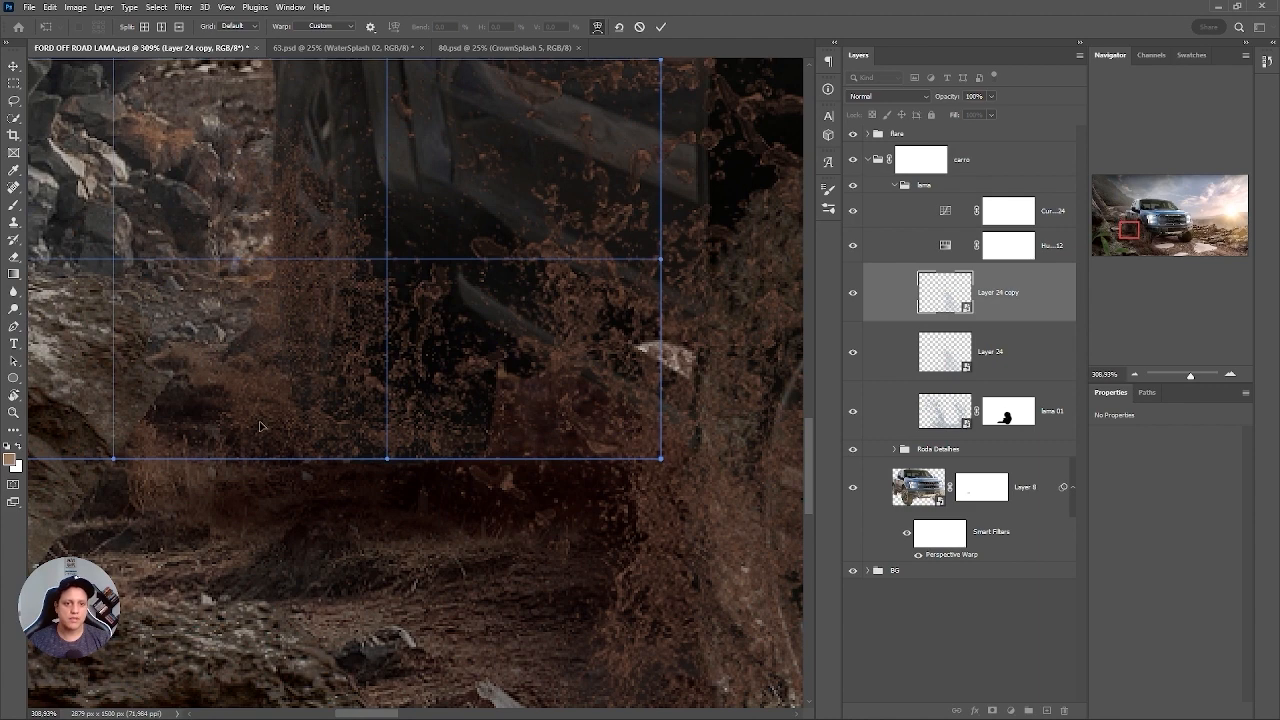
pyautogui.moveTo(259, 426); pyautogui.dragTo(362, 348)
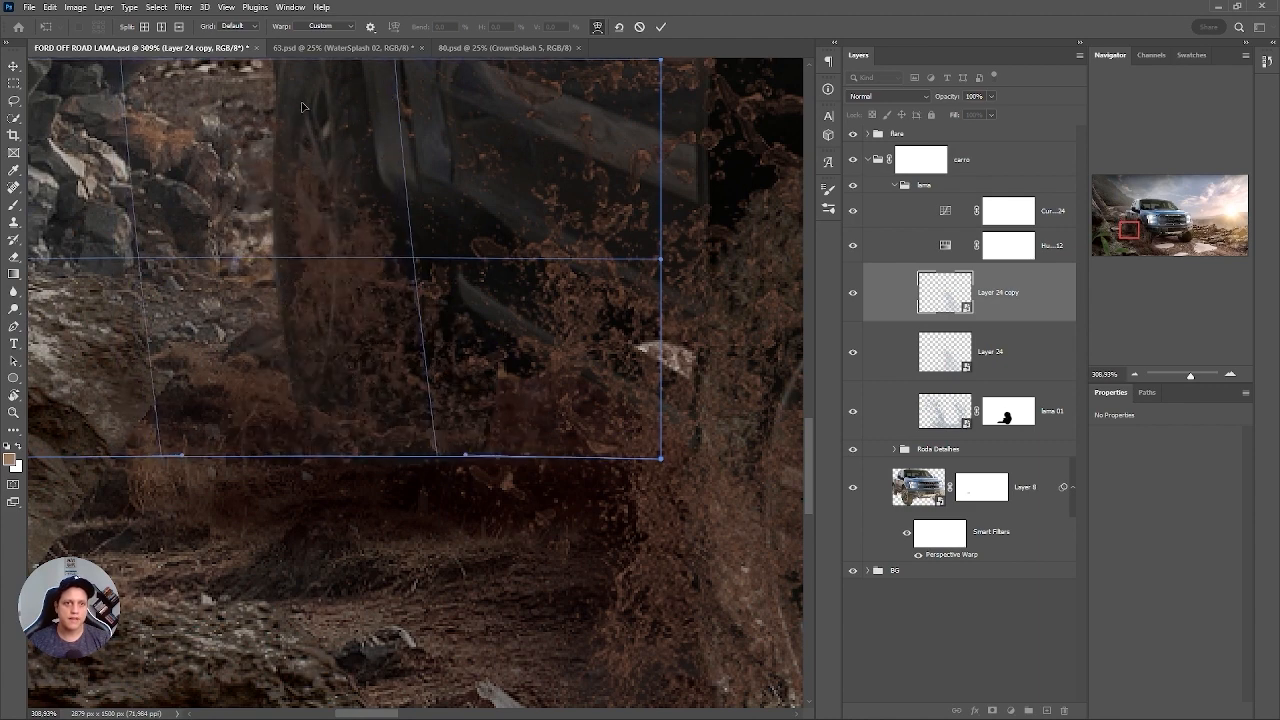
pyautogui.click(145, 27)
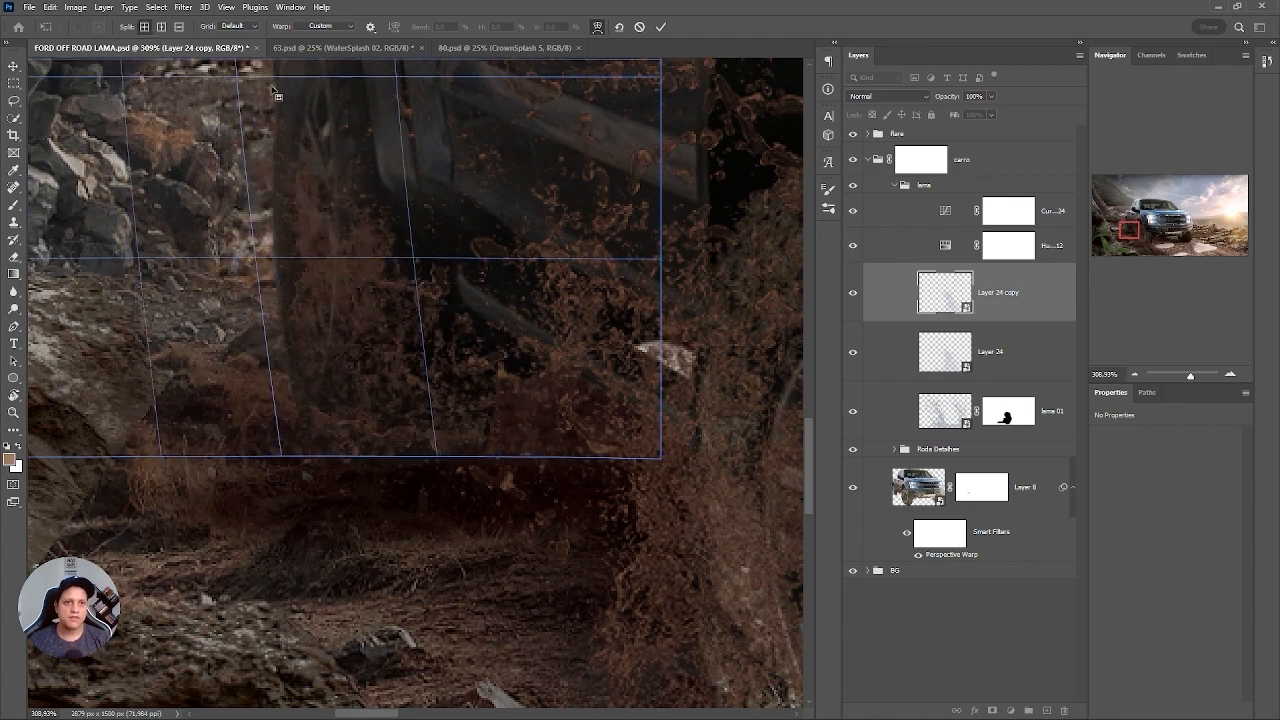
pyautogui.click(323, 226)
pyautogui.moveTo(324, 228); pyautogui.dragTo(338, 295)
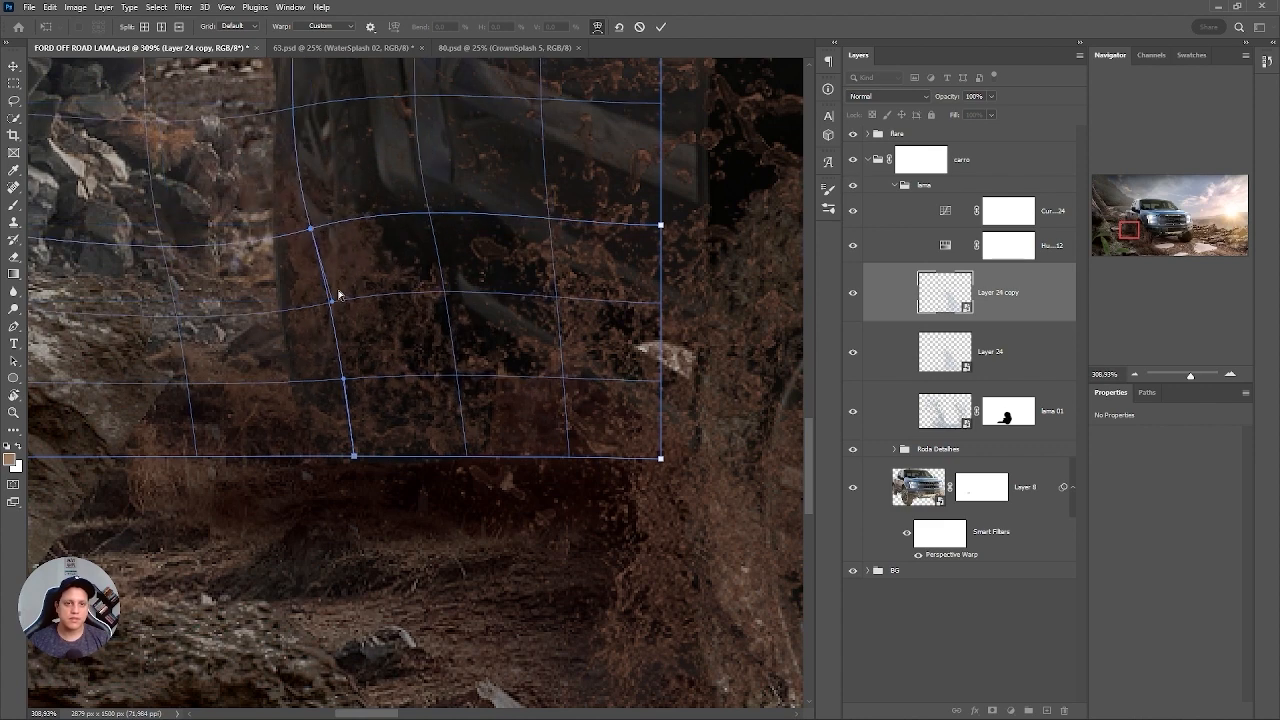
# Reshape the warp grid so the splash curves around the rear wheel down to the ground, and apply the warp.
pyautogui.moveTo(311, 230); pyautogui.dragTo(277, 241)
pyautogui.moveTo(537, 245); pyautogui.dragTo(374, 410)
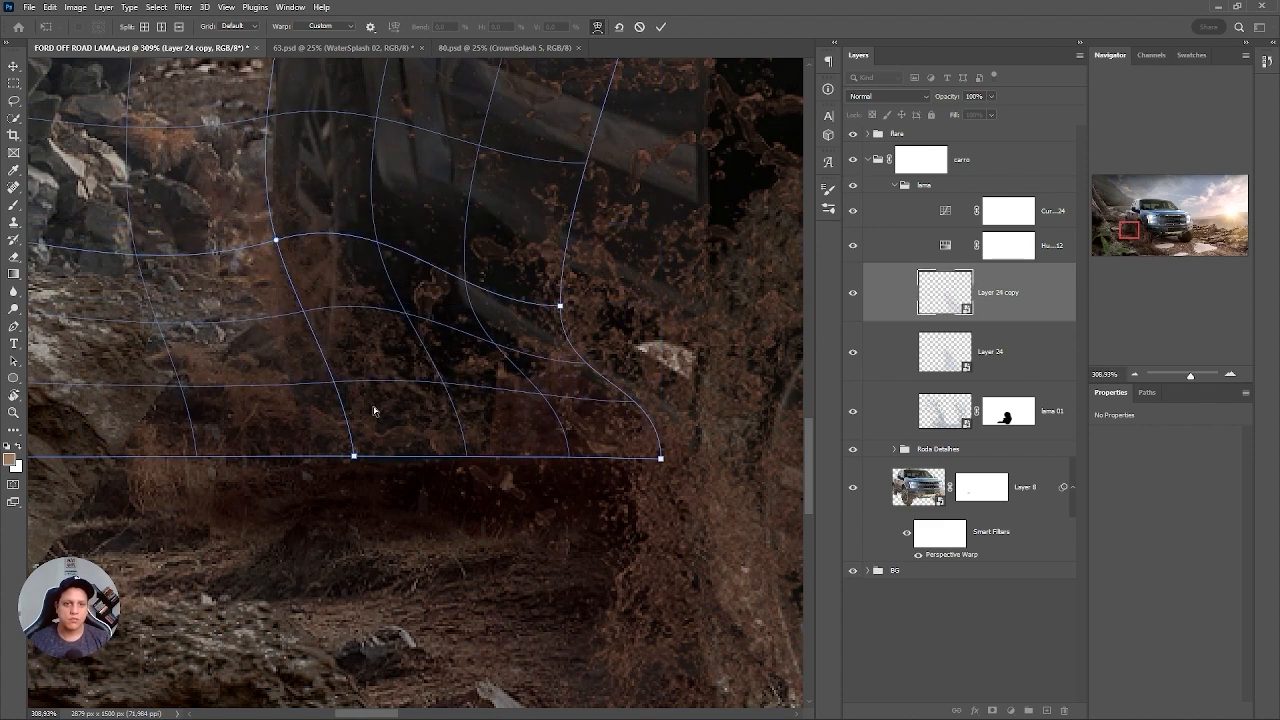
pyautogui.moveTo(352, 457)
pyautogui.mouseDown()
pyautogui.moveTo(277, 489)
pyautogui.moveTo(363, 463)
pyautogui.mouseUp()
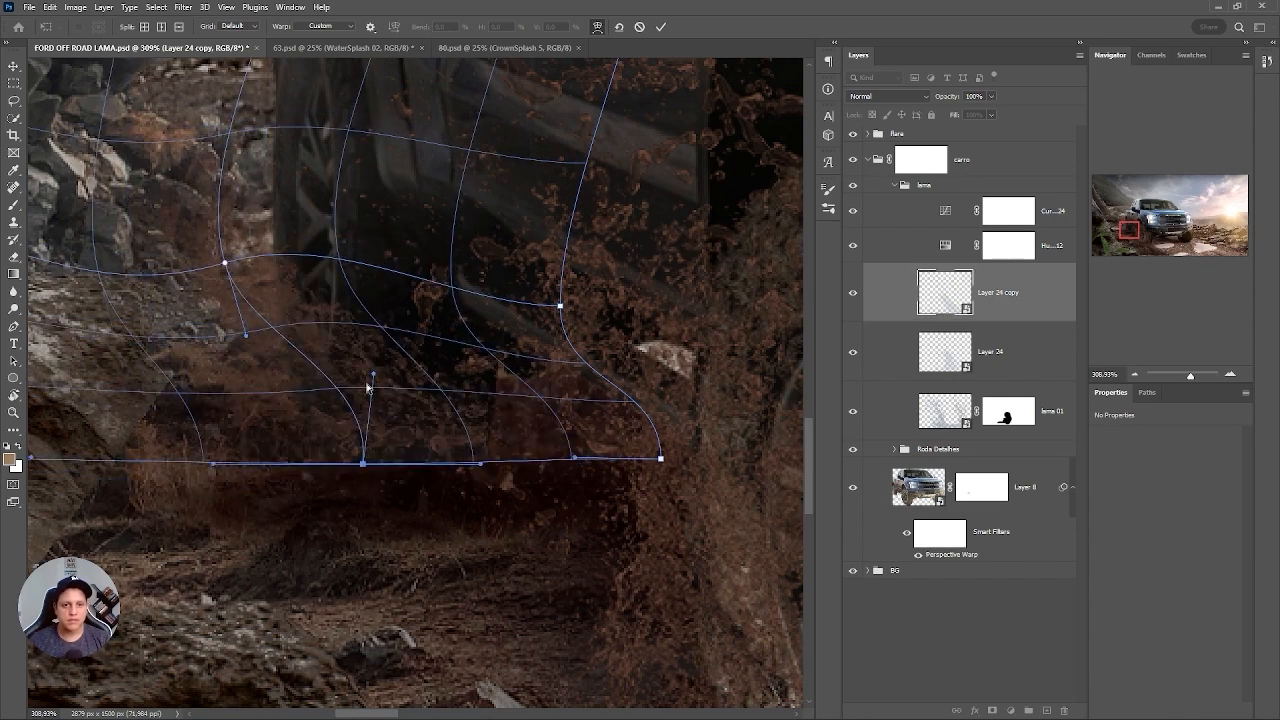
pyautogui.moveTo(343, 393); pyautogui.dragTo(344, 397)
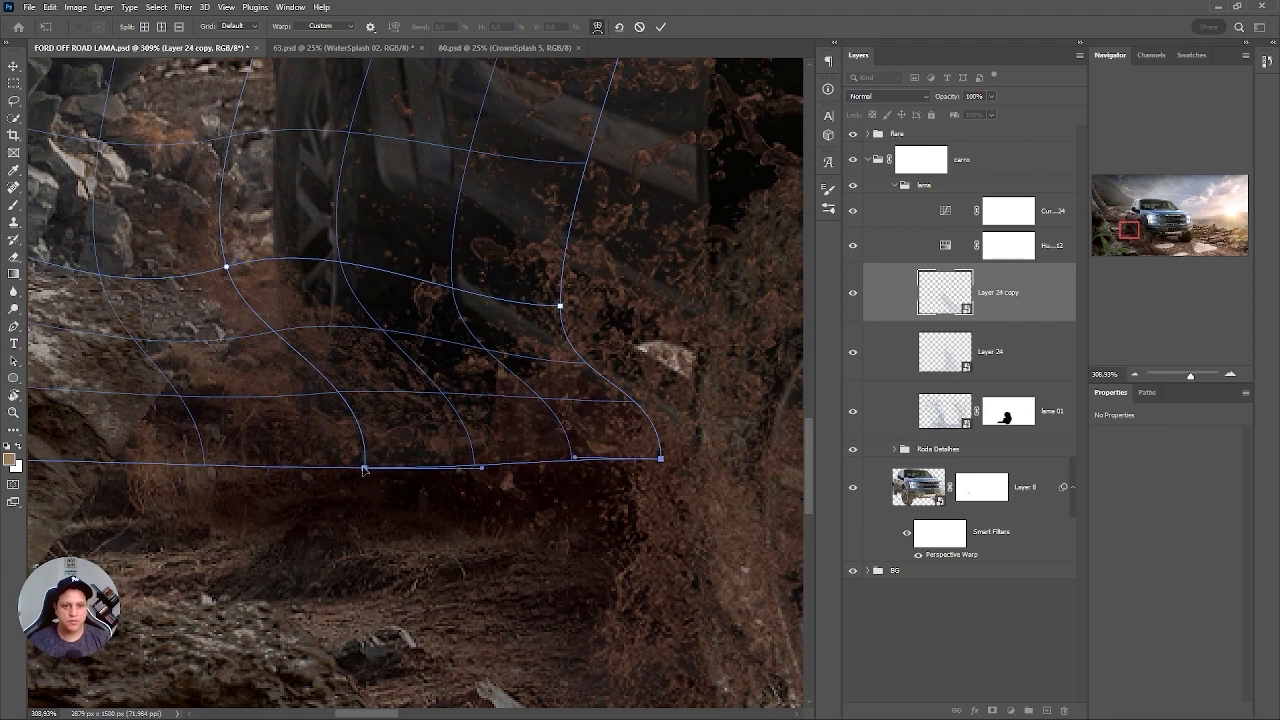
pyautogui.moveTo(363, 467); pyautogui.dragTo(404, 487)
pyautogui.moveTo(414, 397); pyautogui.dragTo(401, 390)
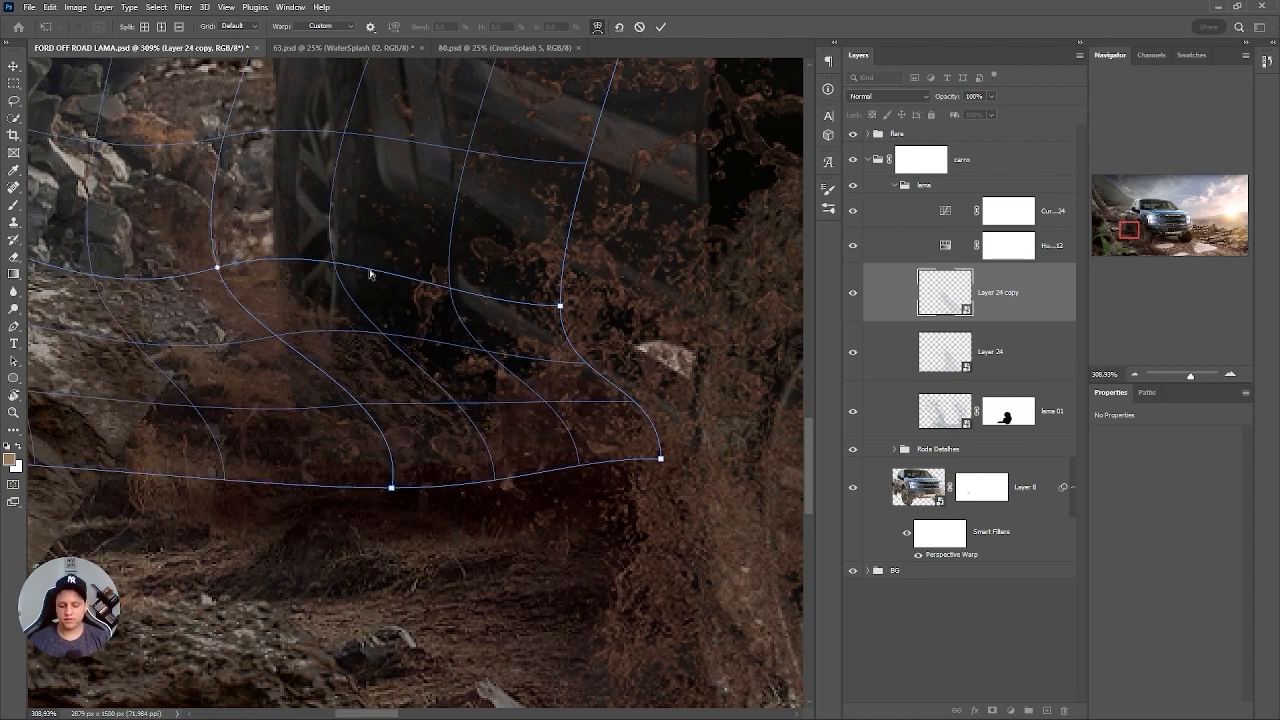
pyautogui.press('Return')
pyautogui.scroll(-5, 430, 316)
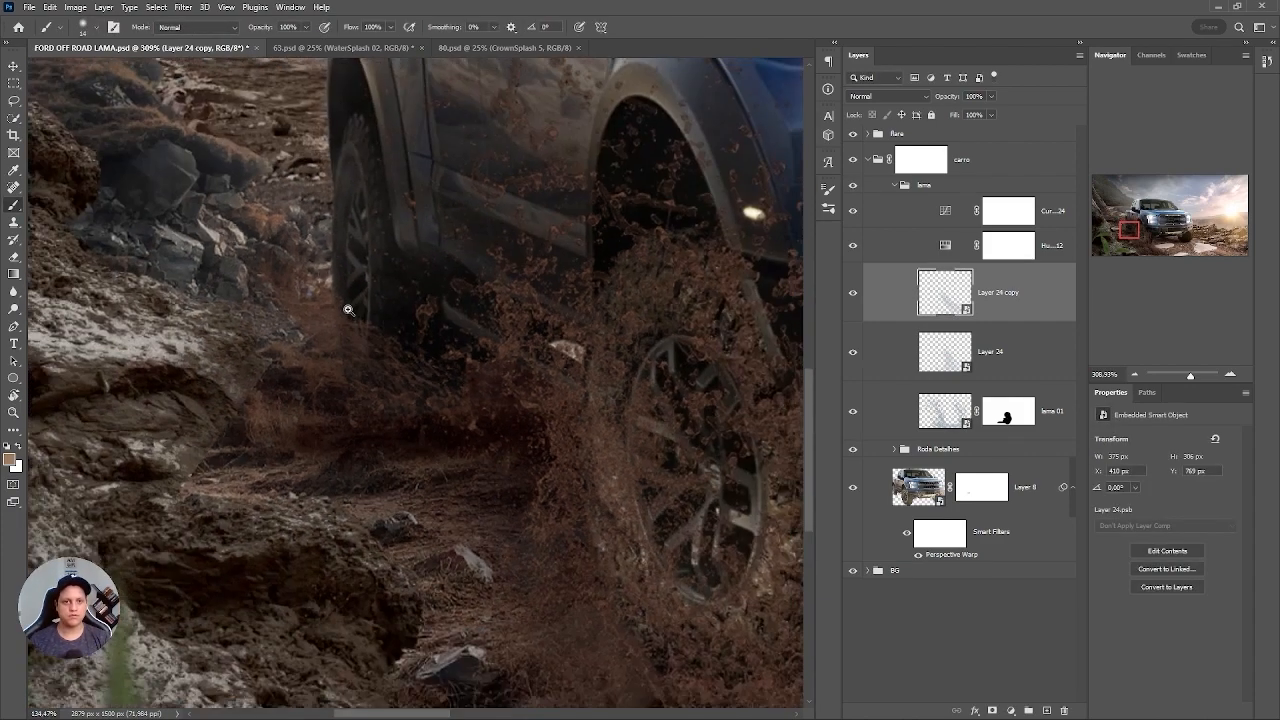
pyautogui.scroll(-3, 560, 305)
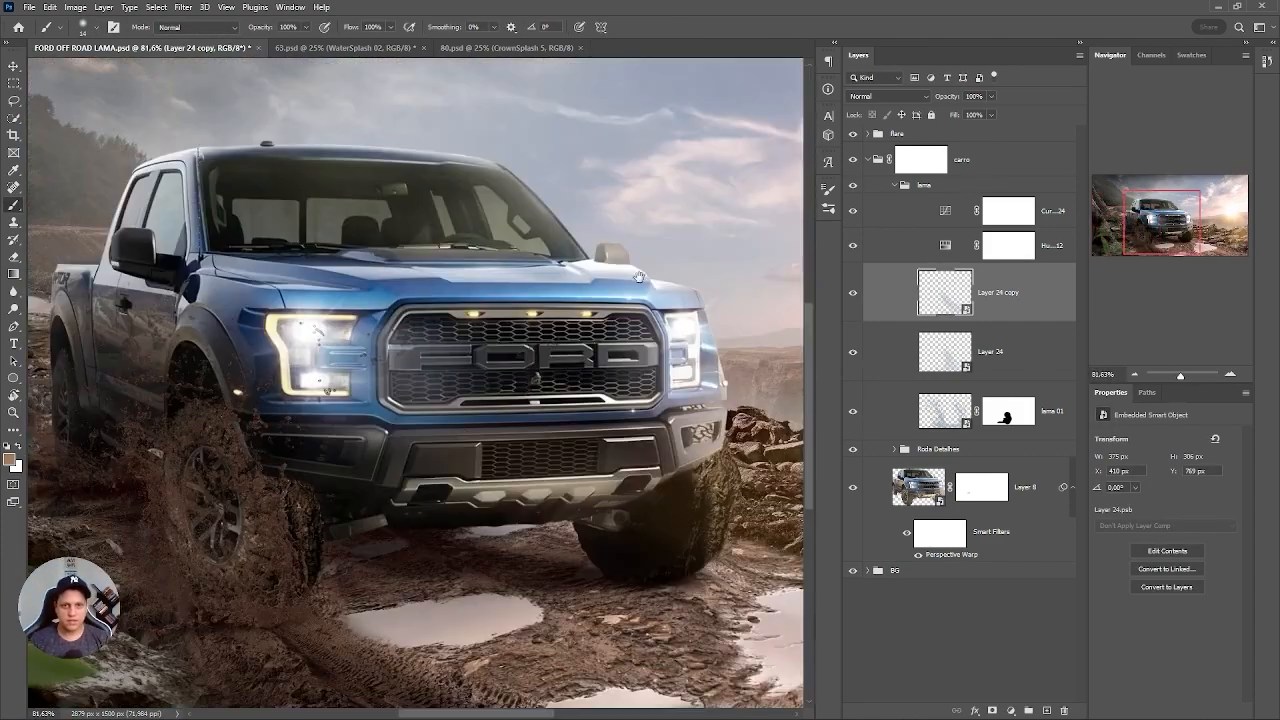
# Duplicate the lama 01 splash with its mask, keeping the copy at the original position and size.
pyautogui.click(945, 410)
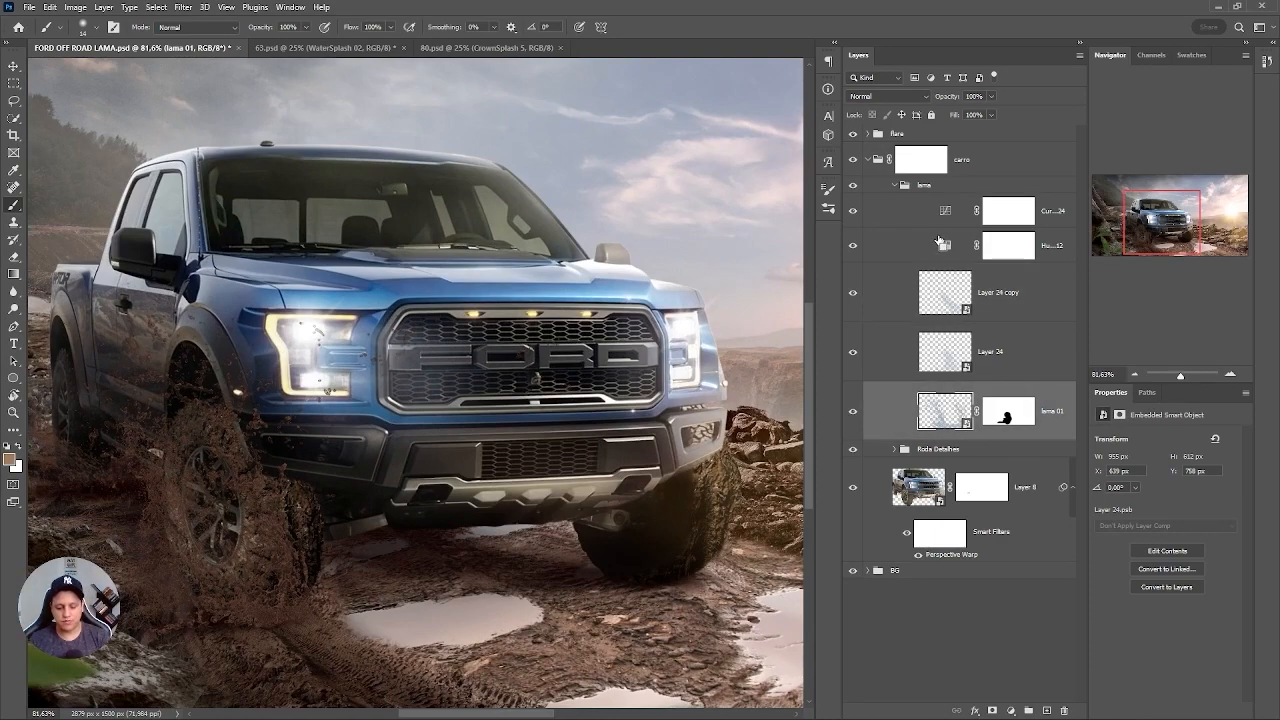
pyautogui.hotkey('ctrl', 'j')
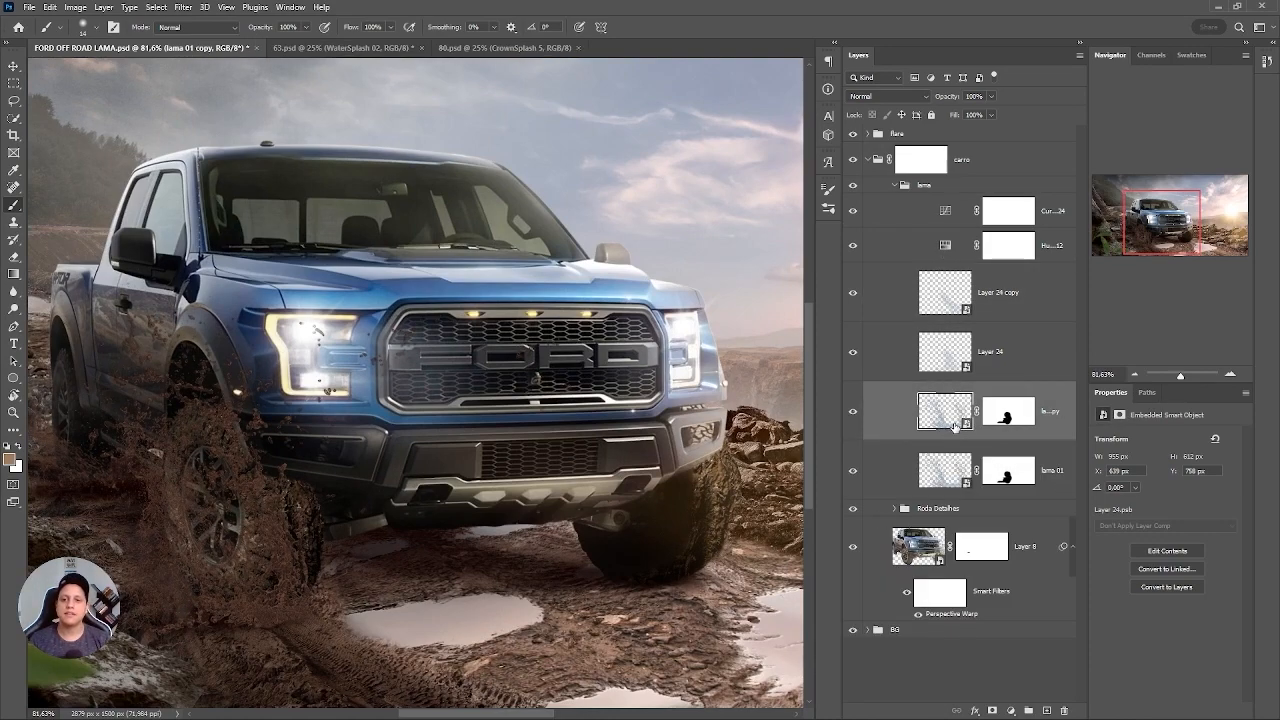
pyautogui.hotkey('ctrl', 't')
pyautogui.moveTo(256, 498)
pyautogui.mouseDown()
pyautogui.moveTo(378, 347)
pyautogui.moveTo(330, 313)
pyautogui.mouseUp()
pyautogui.press('Escape')
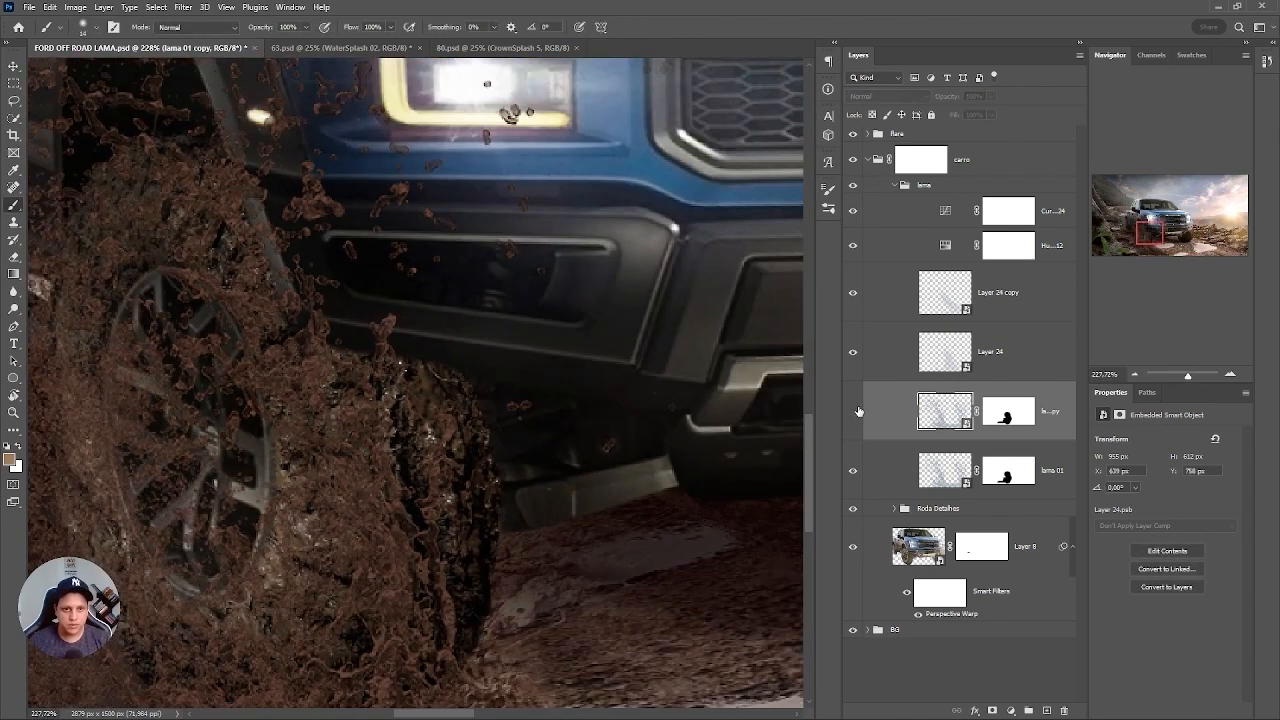
pyautogui.moveTo(423, 384); pyautogui.dragTo(415, 365)
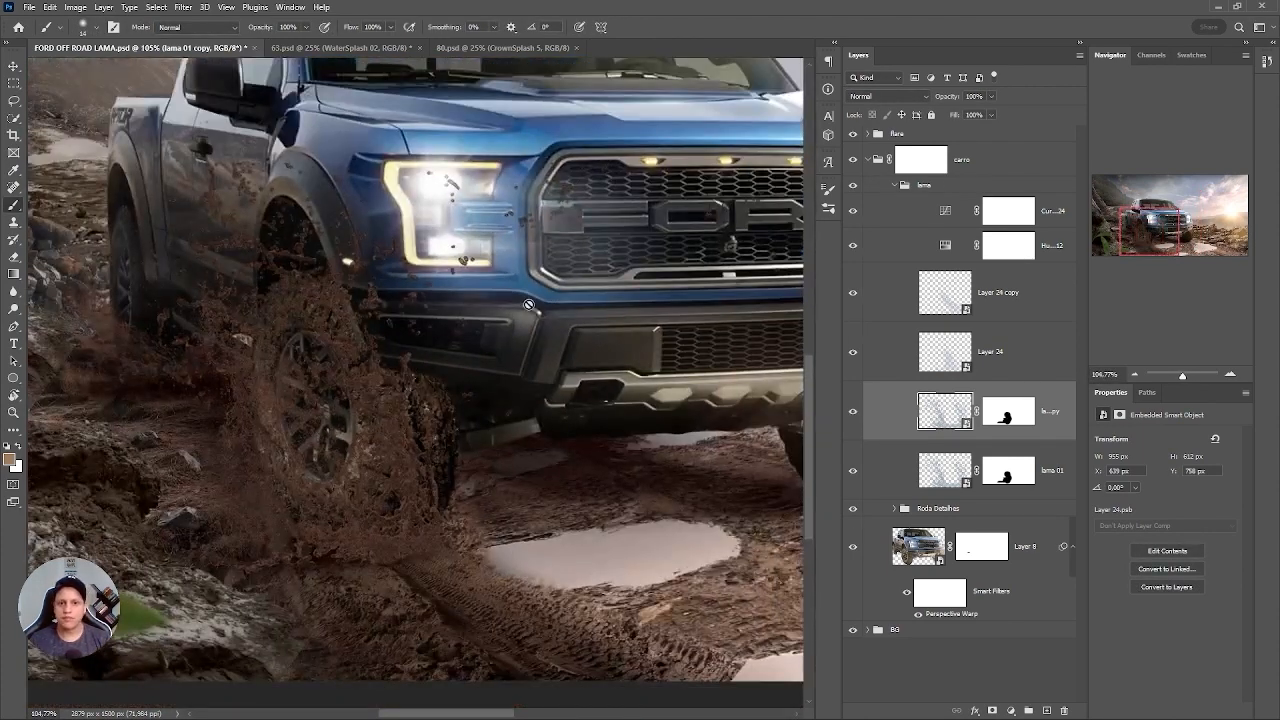
pyautogui.hotkey('ctrl', '0')
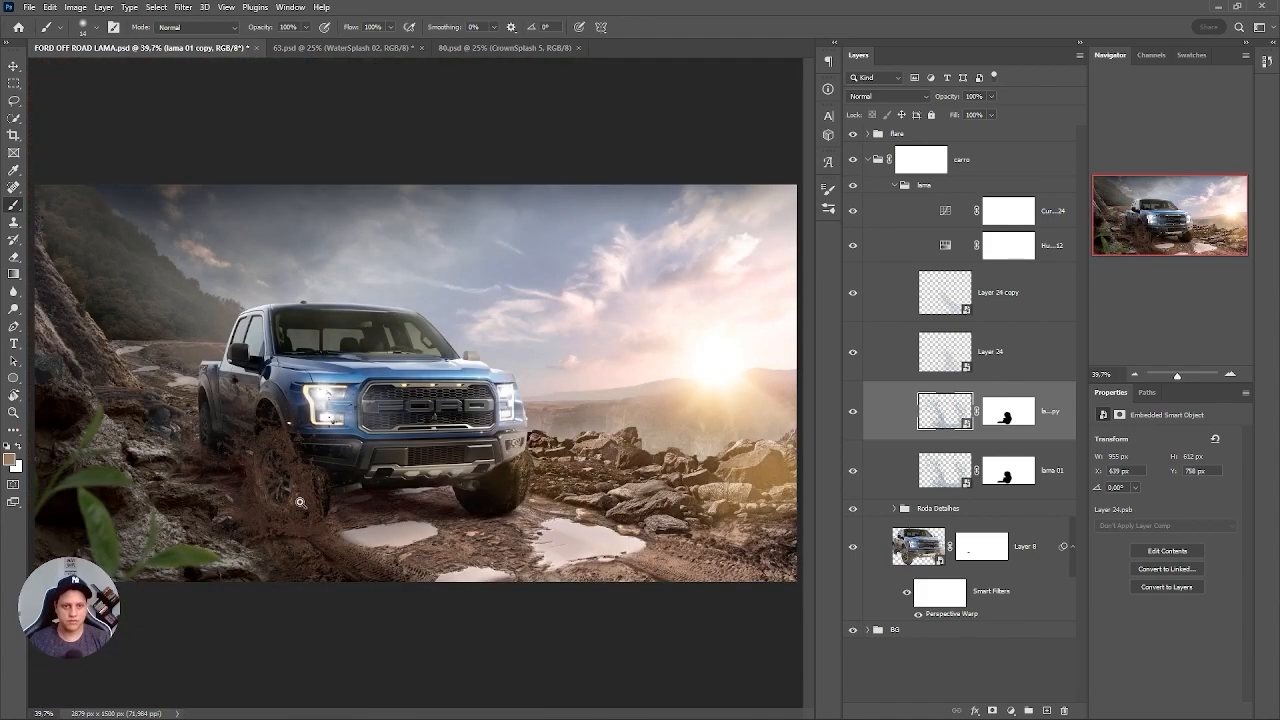
# Touch up the lama 01 copy's layer mask with the brush where the front wheel meets the ground.
pyautogui.moveTo(299, 502); pyautogui.dragTo(470, 434)
pyautogui.click(1007, 409)
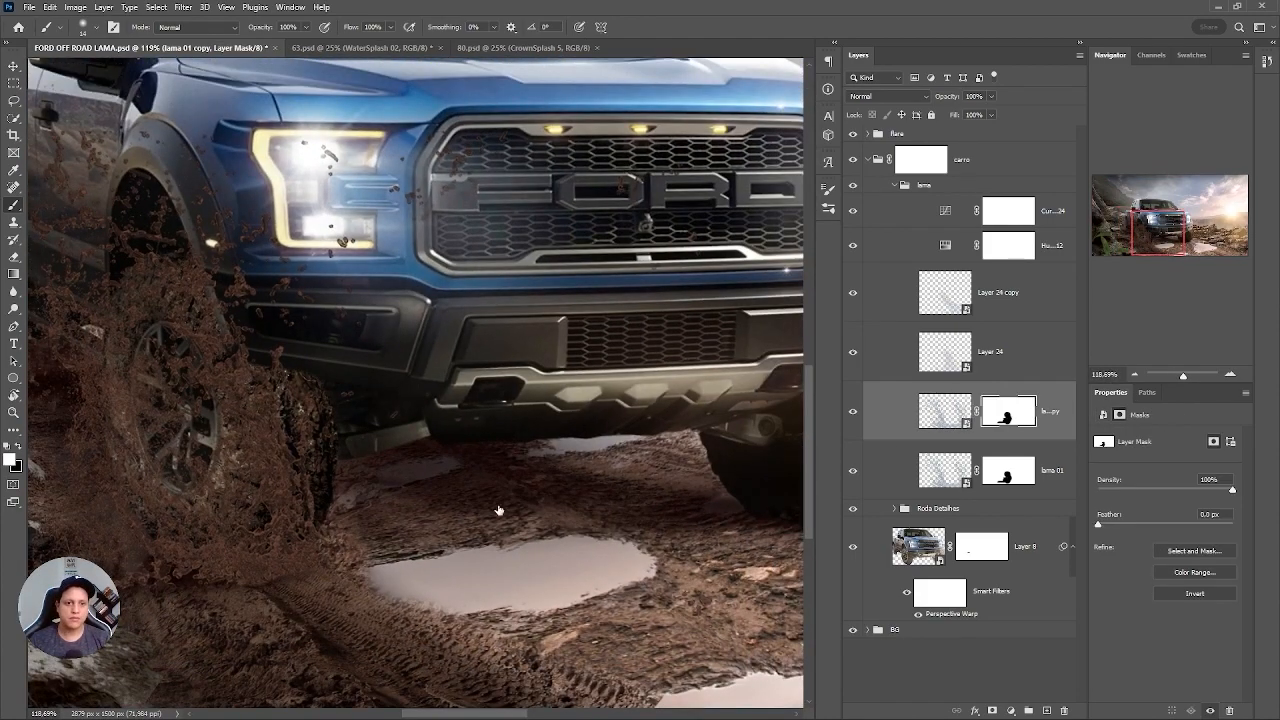
pyautogui.moveTo(269, 545)
pyautogui.mouseDown()
pyautogui.moveTo(286, 557)
pyautogui.moveTo(471, 397)
pyautogui.mouseUp()
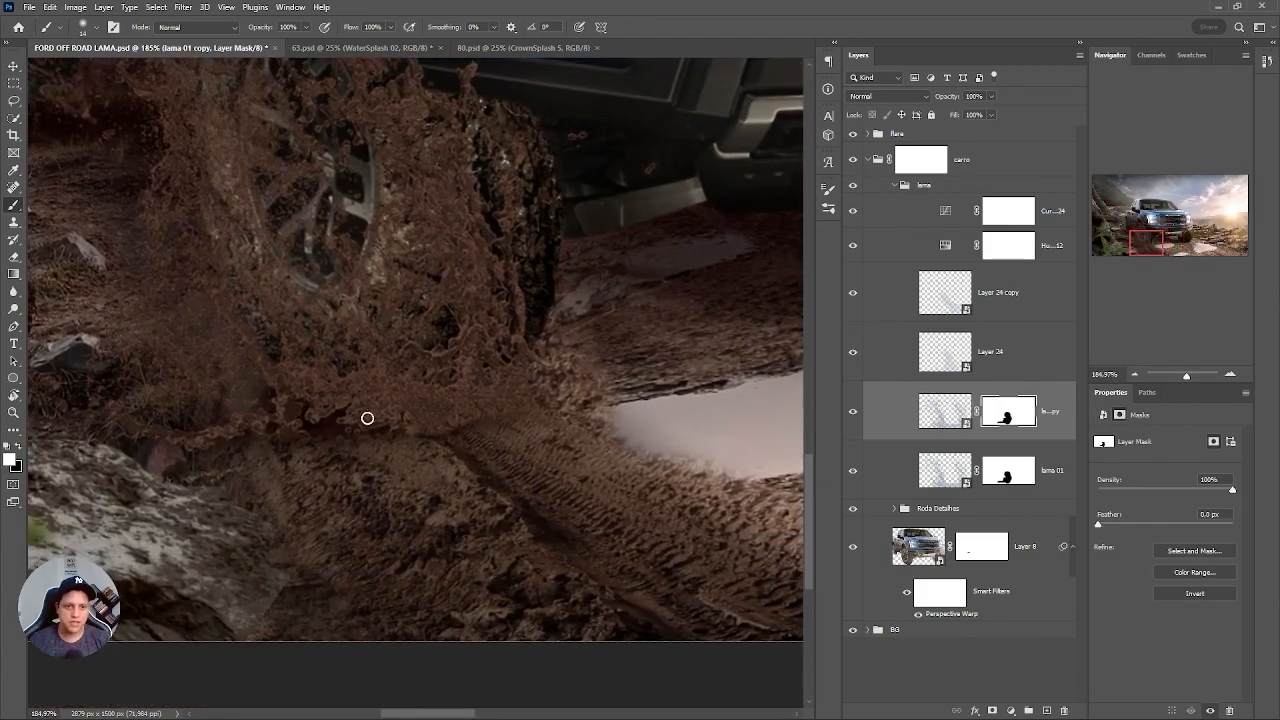
pyautogui.click(462, 425)
pyautogui.press('x')
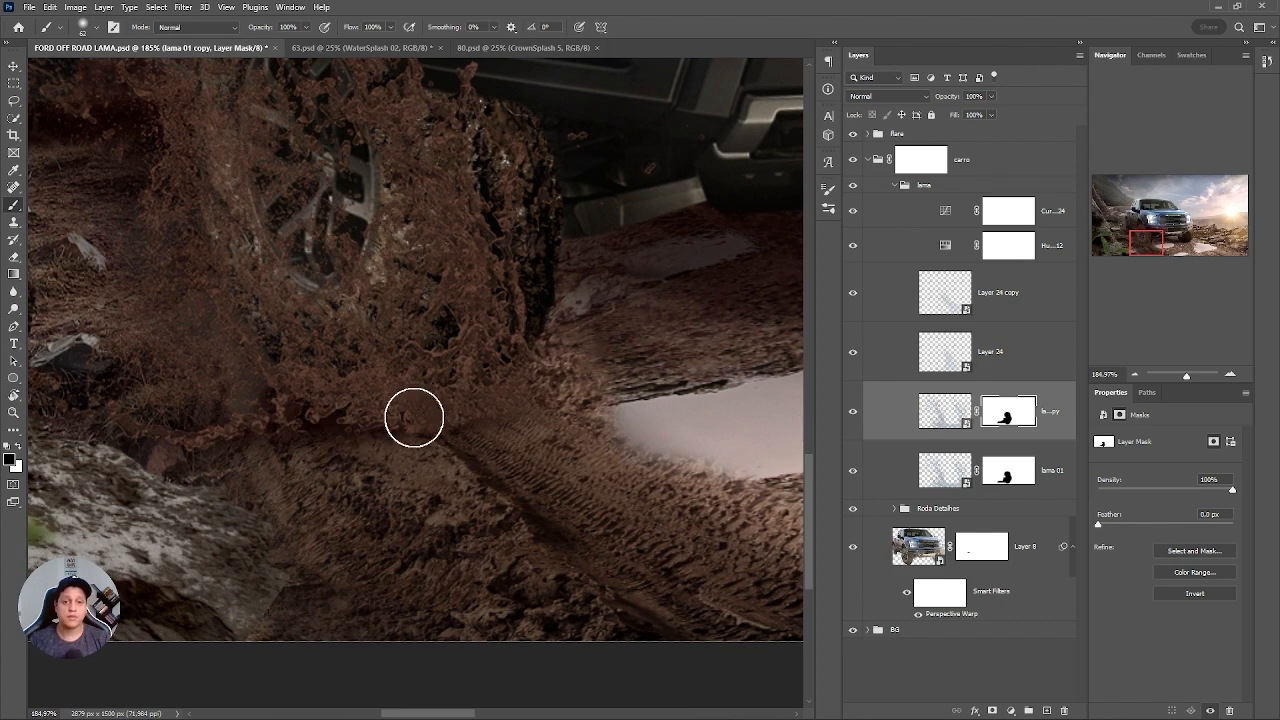
# Duplicate the Curves 24 adjustment and invert the copy's mask to black, with white as the painting color.
pyautogui.click(990, 218)
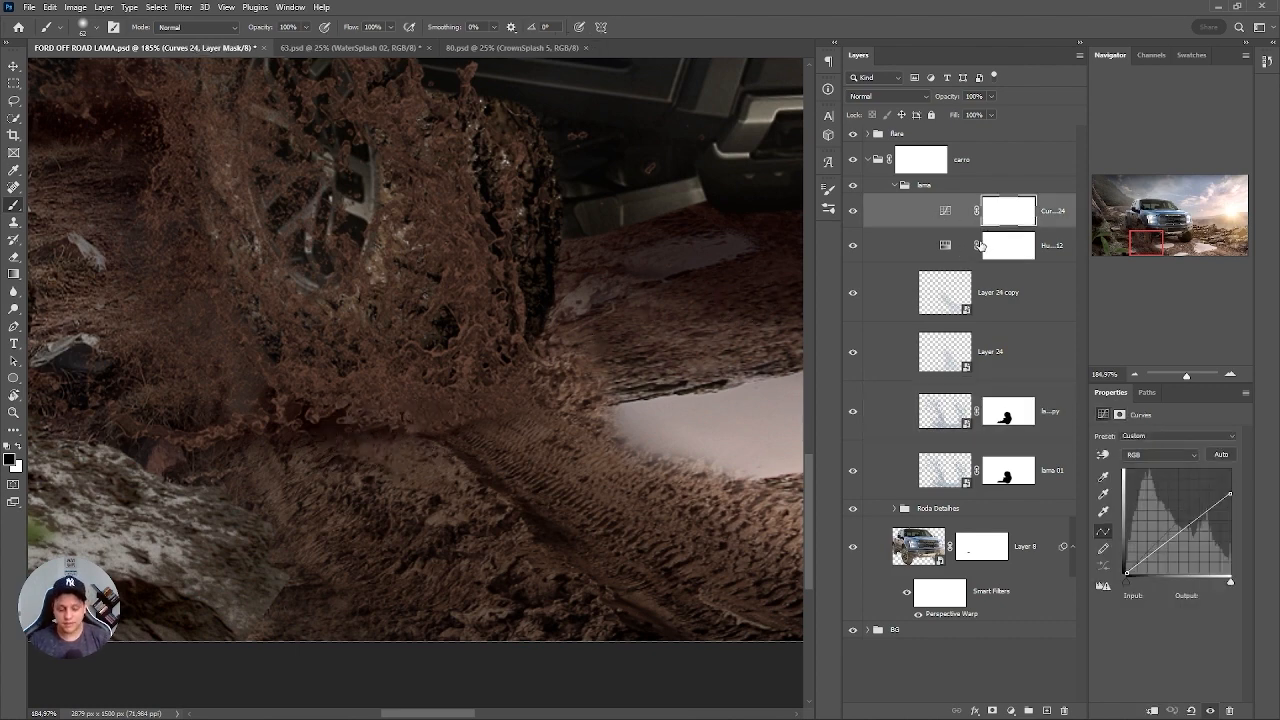
pyautogui.hotkey('ctrl', 'j')
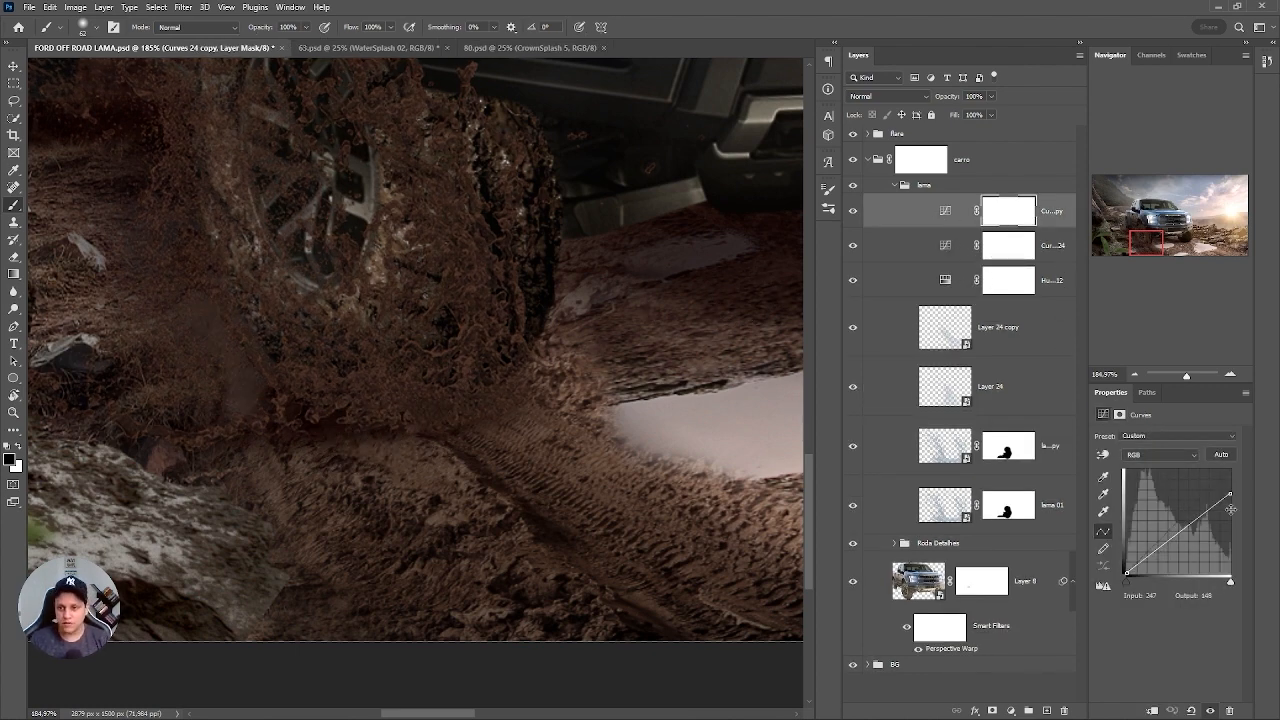
pyautogui.click(1012, 208)
pyautogui.hotkey('ctrl', 'i')
pyautogui.press('x')
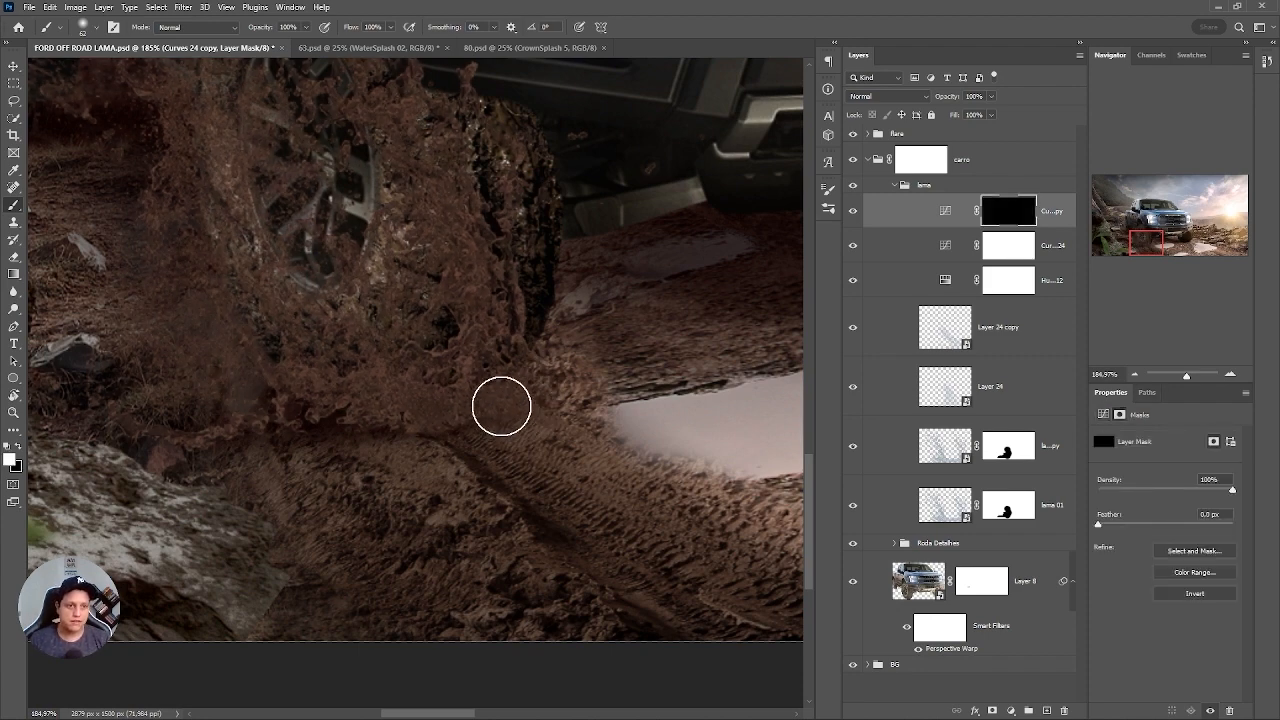
# Paint the Curves 24 copy's mask white at 39% opacity and 55% flow to darken the mud beneath the front wheel.
pyautogui.click(458, 437)
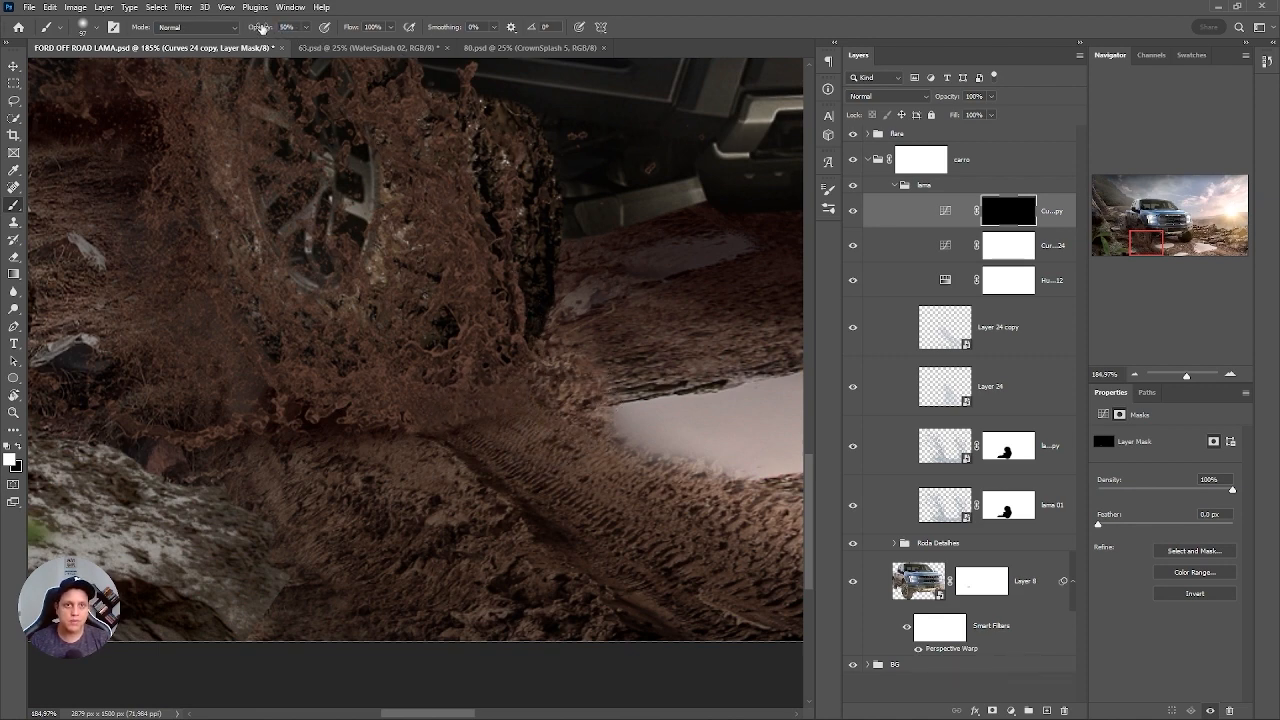
pyautogui.moveTo(351, 30); pyautogui.dragTo(268, 28)
pyautogui.moveTo(353, 28); pyautogui.dragTo(345, 28)
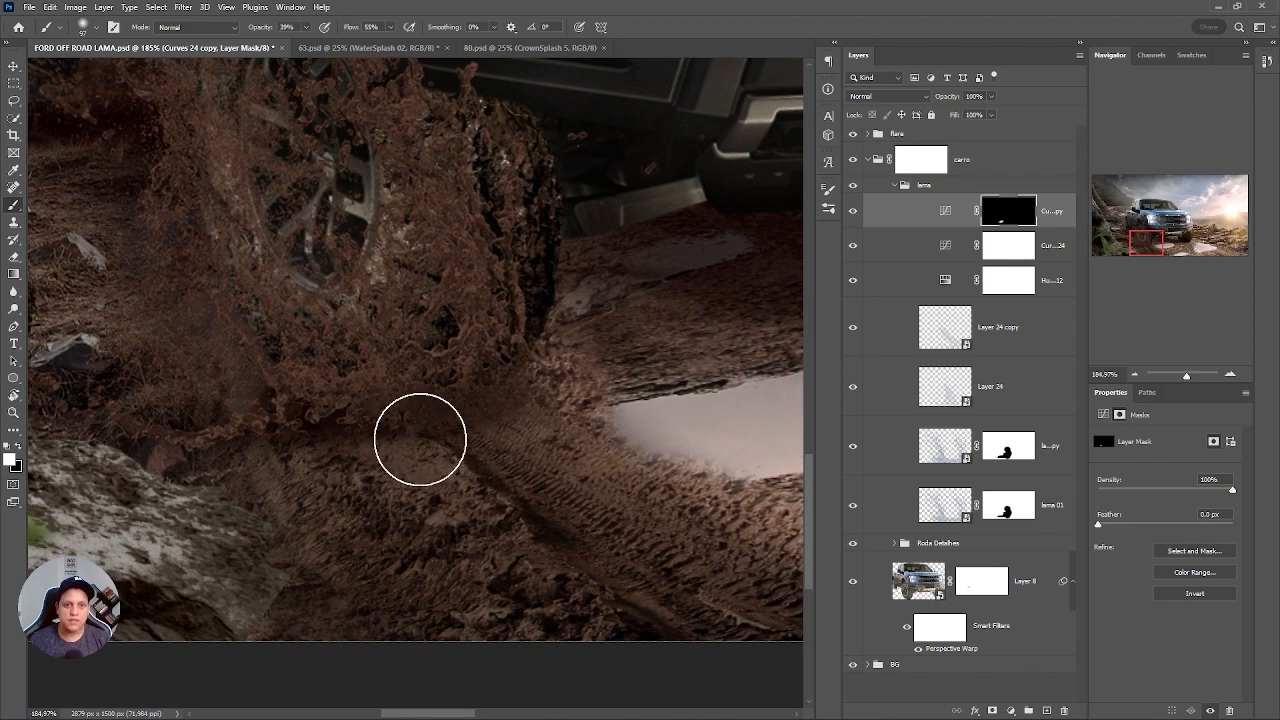
pyautogui.moveTo(512, 347)
pyautogui.mouseDown()
pyautogui.moveTo(488, 342)
pyautogui.moveTo(431, 434)
pyautogui.moveTo(436, 408)
pyautogui.mouseUp()
pyautogui.moveTo(390, 467)
pyautogui.mouseDown()
pyautogui.moveTo(269, 480)
pyautogui.moveTo(431, 411)
pyautogui.moveTo(335, 404)
pyautogui.mouseUp()
pyautogui.hotkey('ctrl', '0')
# Duplicate the lama 01 copy splash together with its layer mask.
pyautogui.click(945, 389)
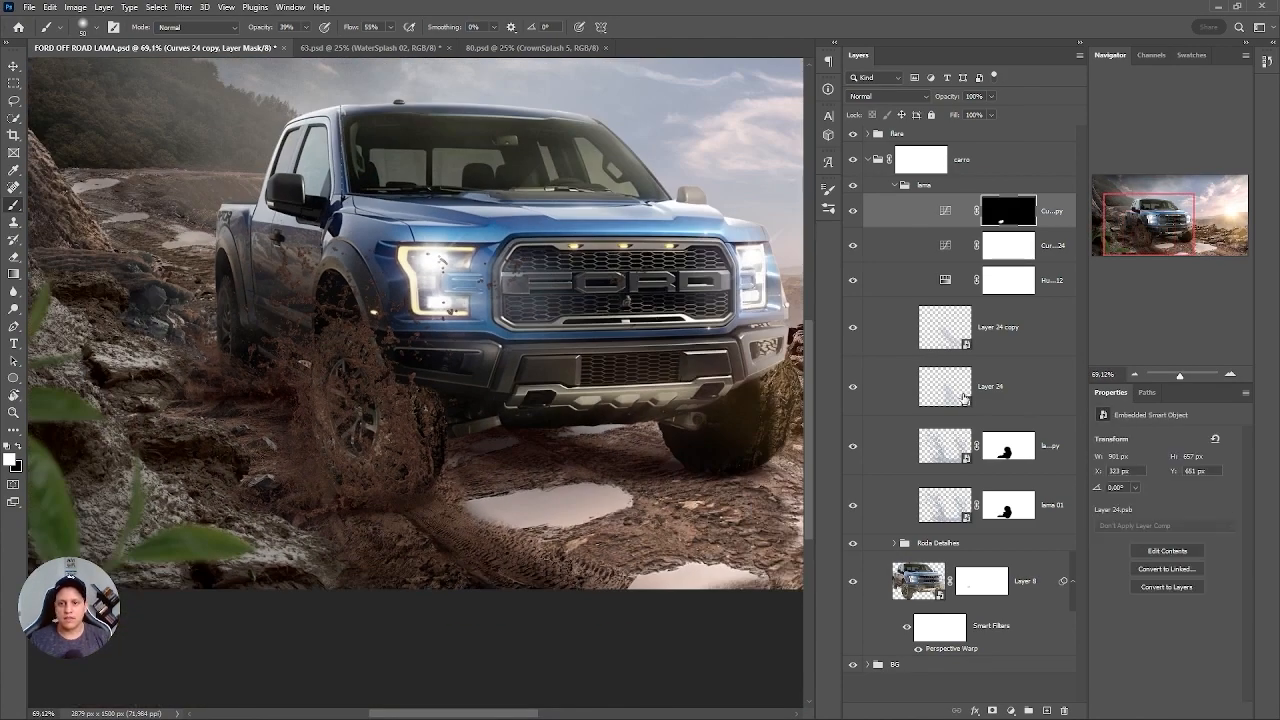
pyautogui.click(943, 453)
pyautogui.hotkey('ctrl', 'j')
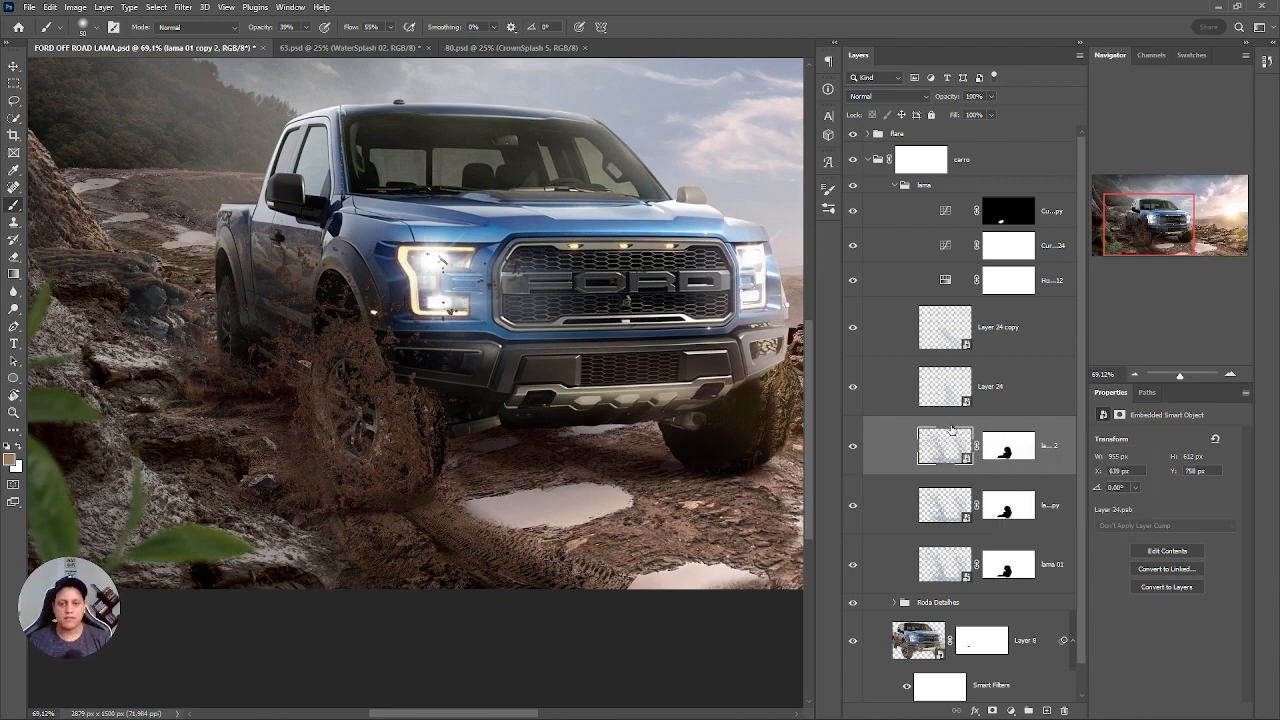
# Move the lama 01 copy 2 splash onto the front wheel on the sun side and rotate it to 17.15°.
pyautogui.hotkey('ctrl', 't')
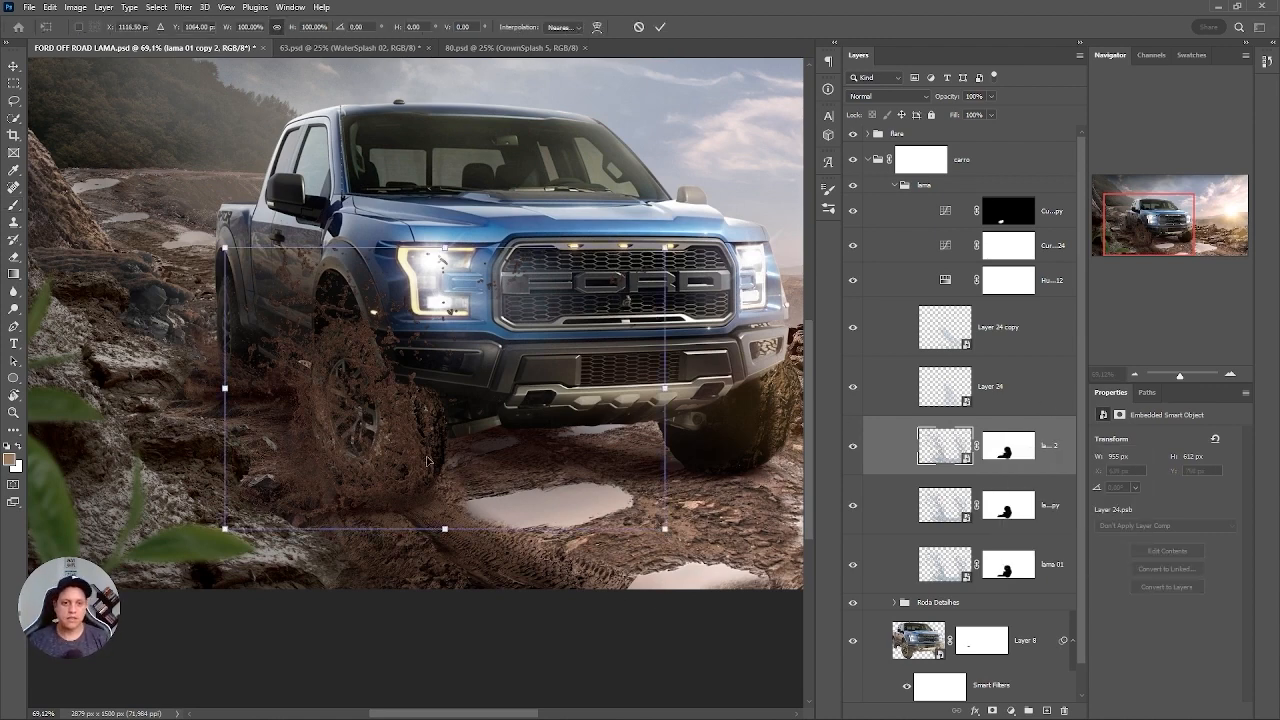
pyautogui.moveTo(427, 460); pyautogui.dragTo(752, 437)
pyautogui.moveTo(679, 418); pyautogui.dragTo(490, 457)
pyautogui.moveTo(761, 276); pyautogui.dragTo(780, 351)
pyautogui.moveTo(464, 455); pyautogui.dragTo(510, 424)
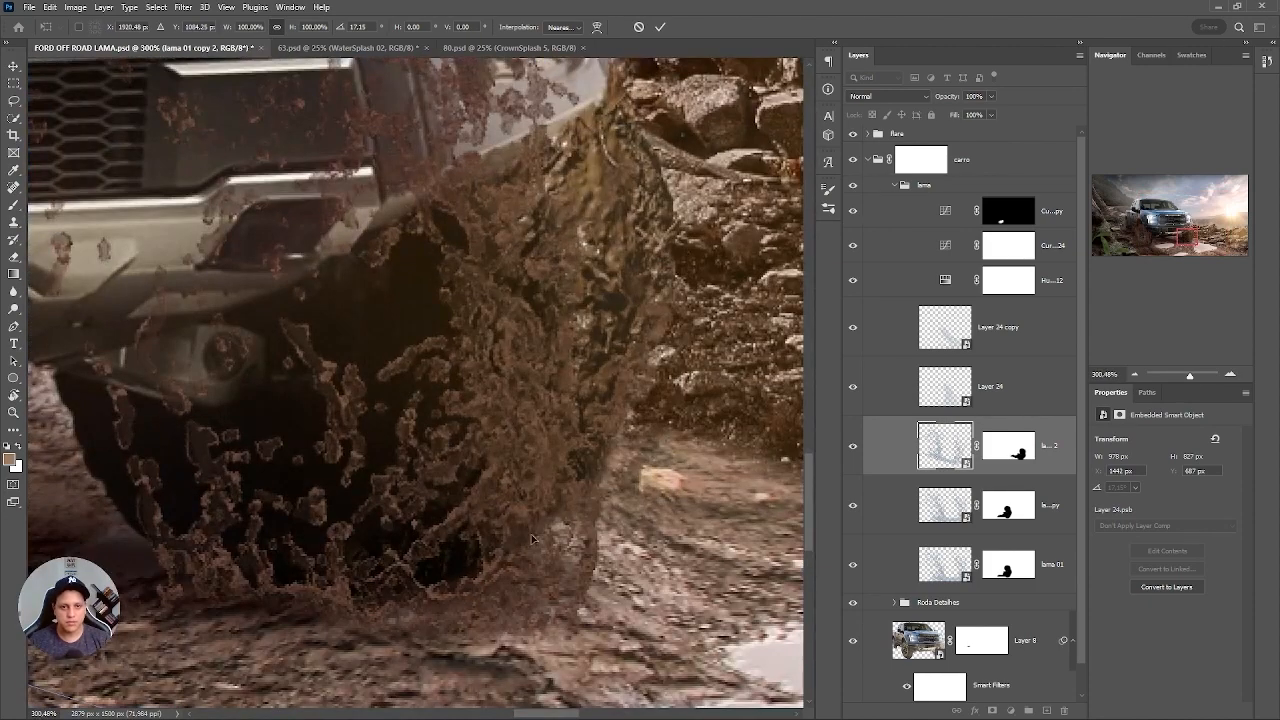
pyautogui.moveTo(532, 540); pyautogui.dragTo(530, 530)
pyautogui.press('Return')
pyautogui.hotkey('ctrl', '0')
pyautogui.press('b')
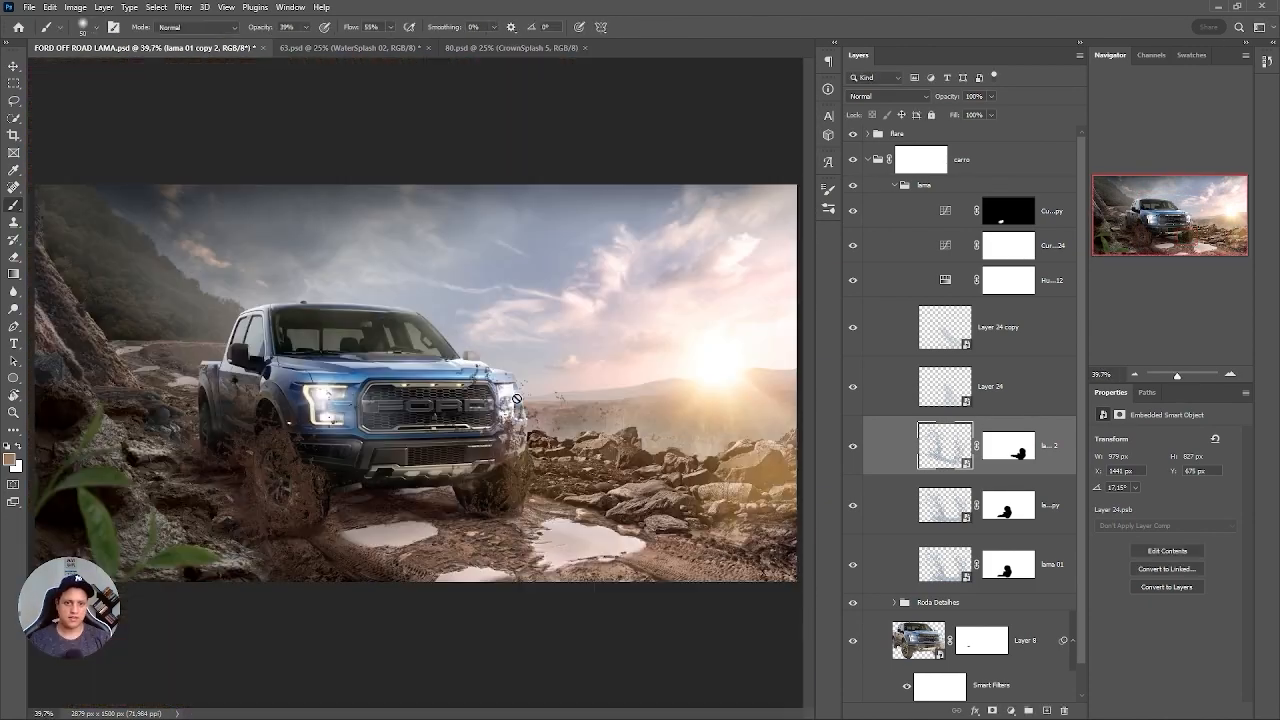
# Try to warp the lama 01 copy 2 splash with its layer mask still linked.
pyautogui.moveTo(549, 465); pyautogui.dragTo(598, 476)
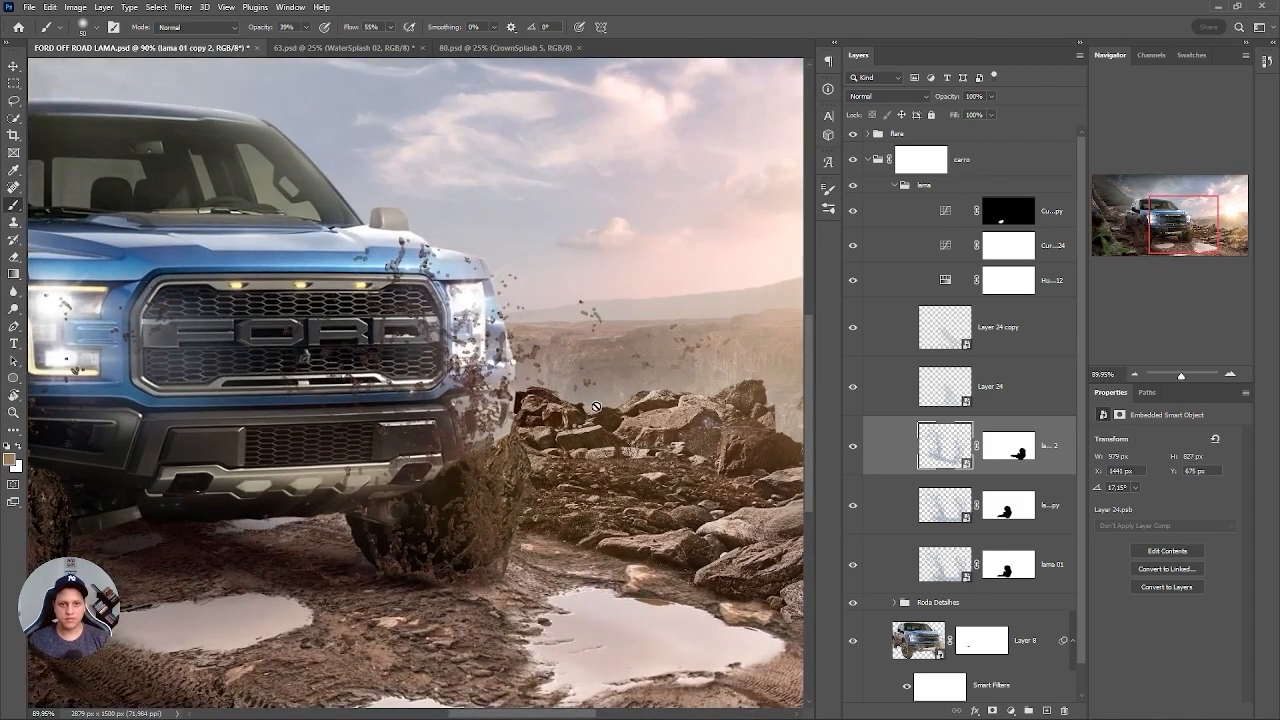
pyautogui.rightClick(497, 412)
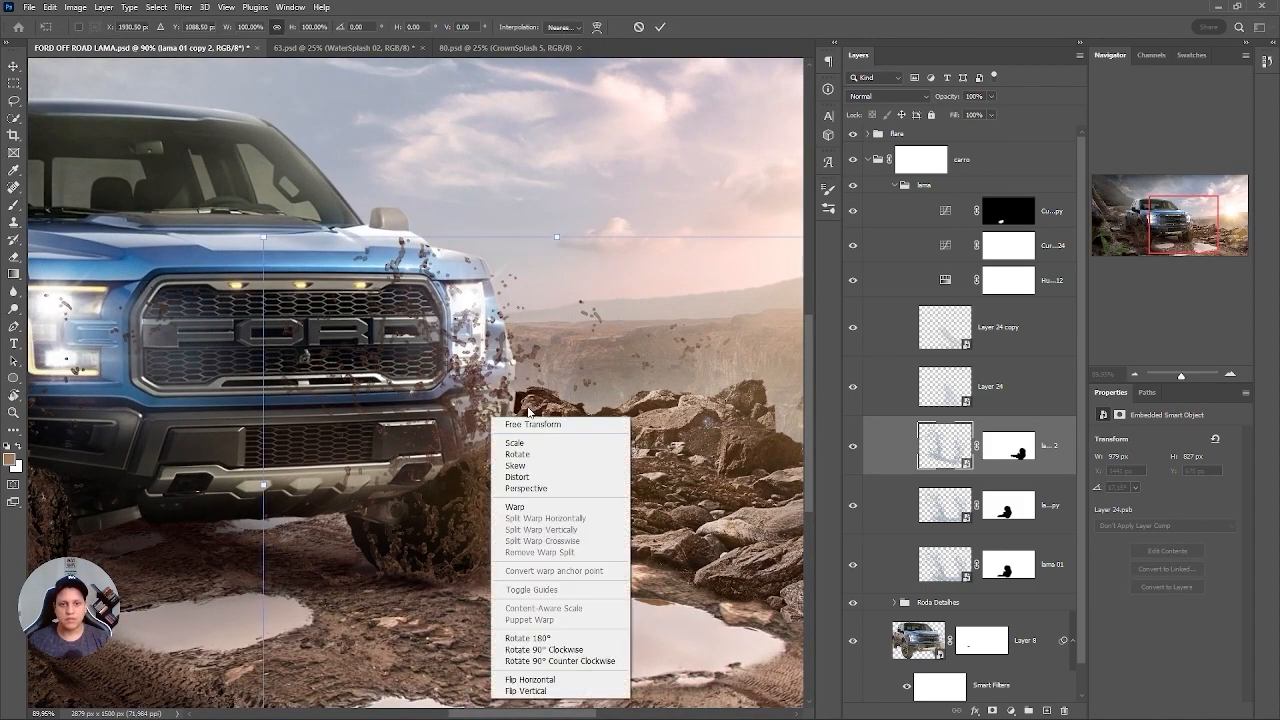
pyautogui.click(614, 438)
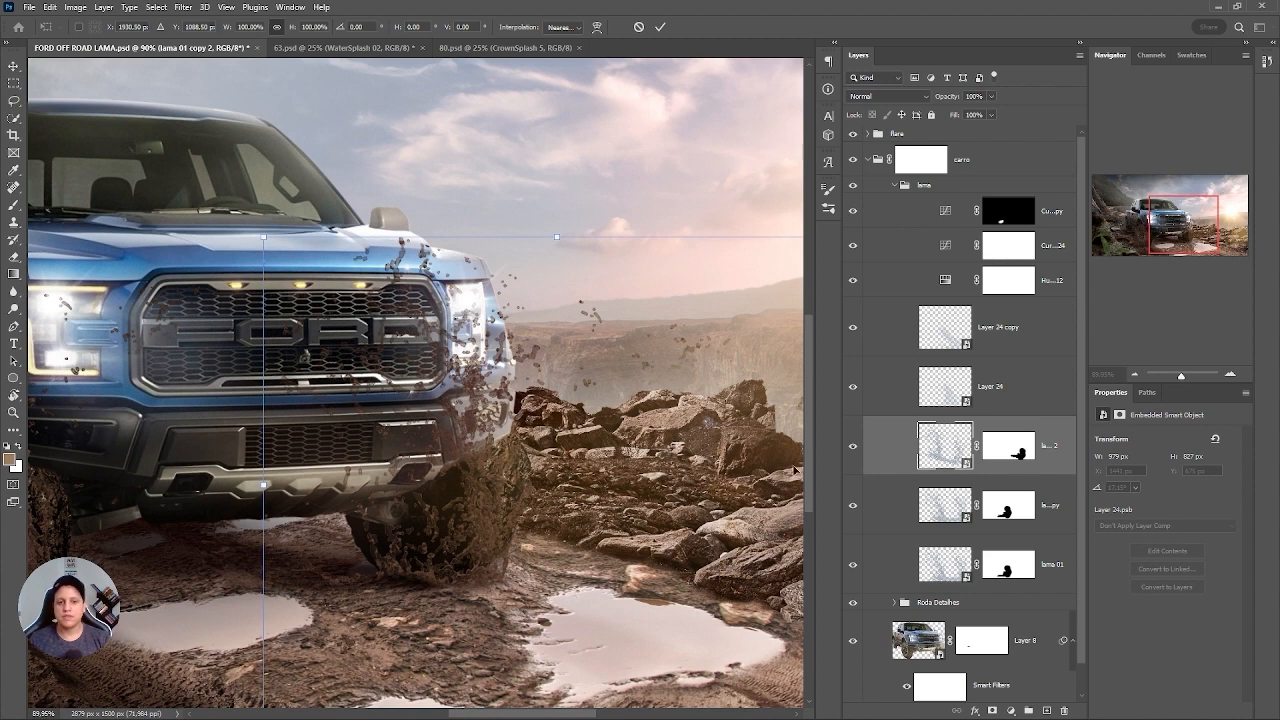
pyautogui.click(1005, 453)
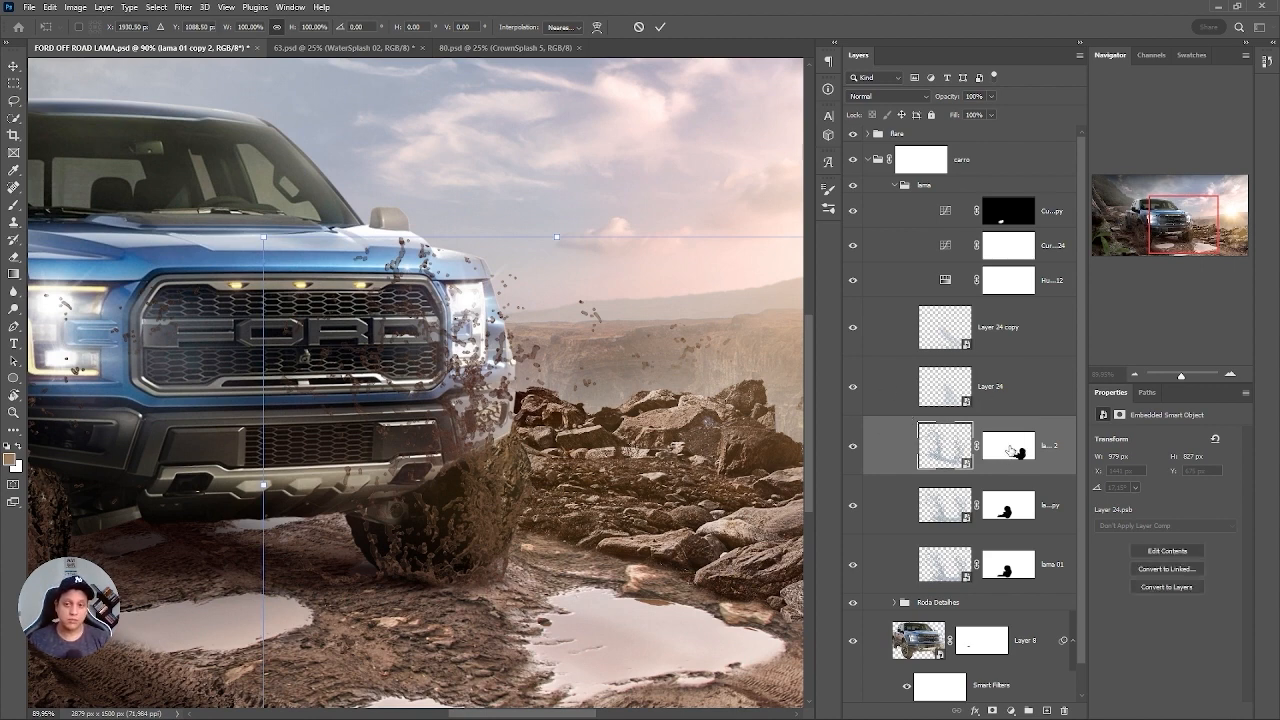
pyautogui.press('b')
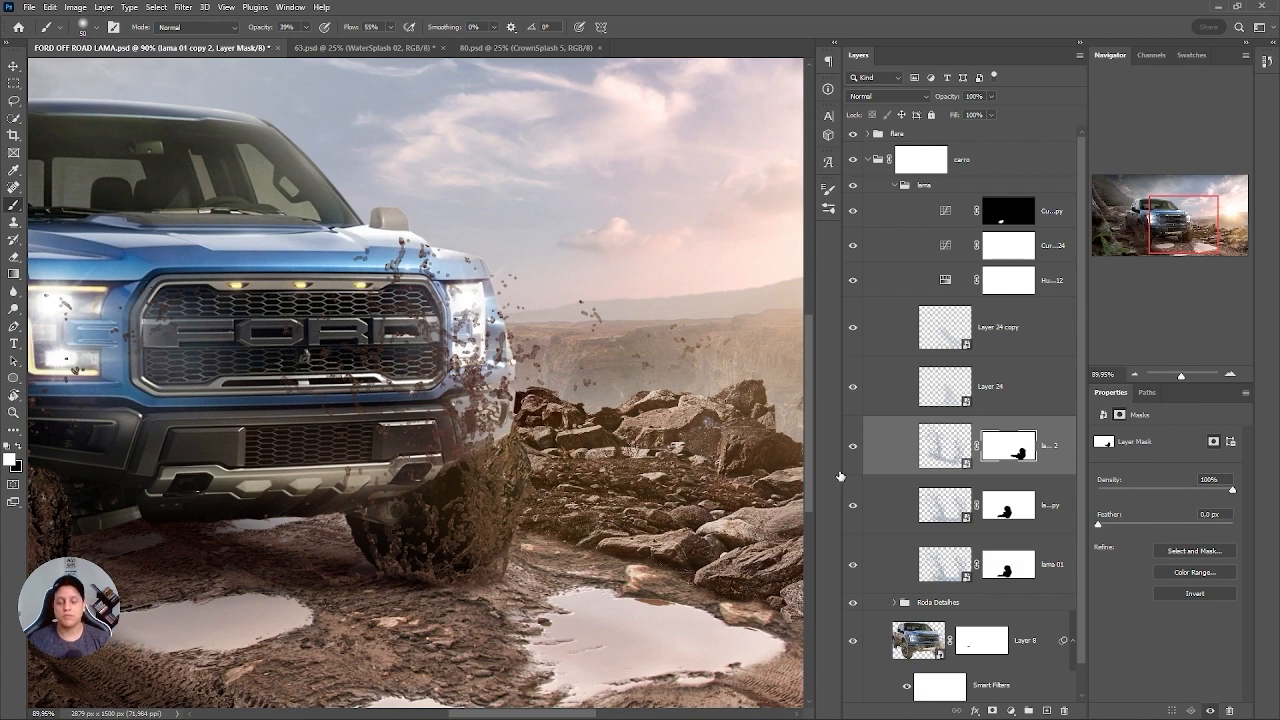
pyautogui.click(942, 452)
pyautogui.hotkey('ctrl', 't')
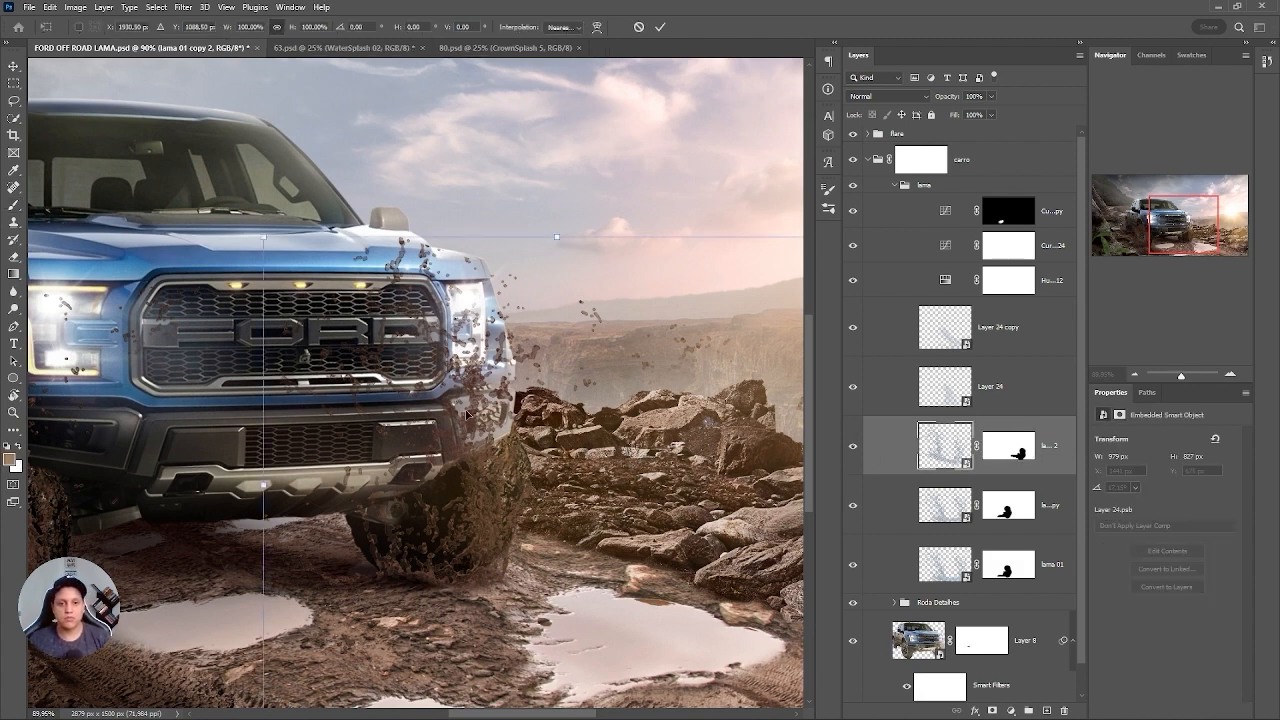
pyautogui.rightClick(497, 480)
pyautogui.click(518, 280)
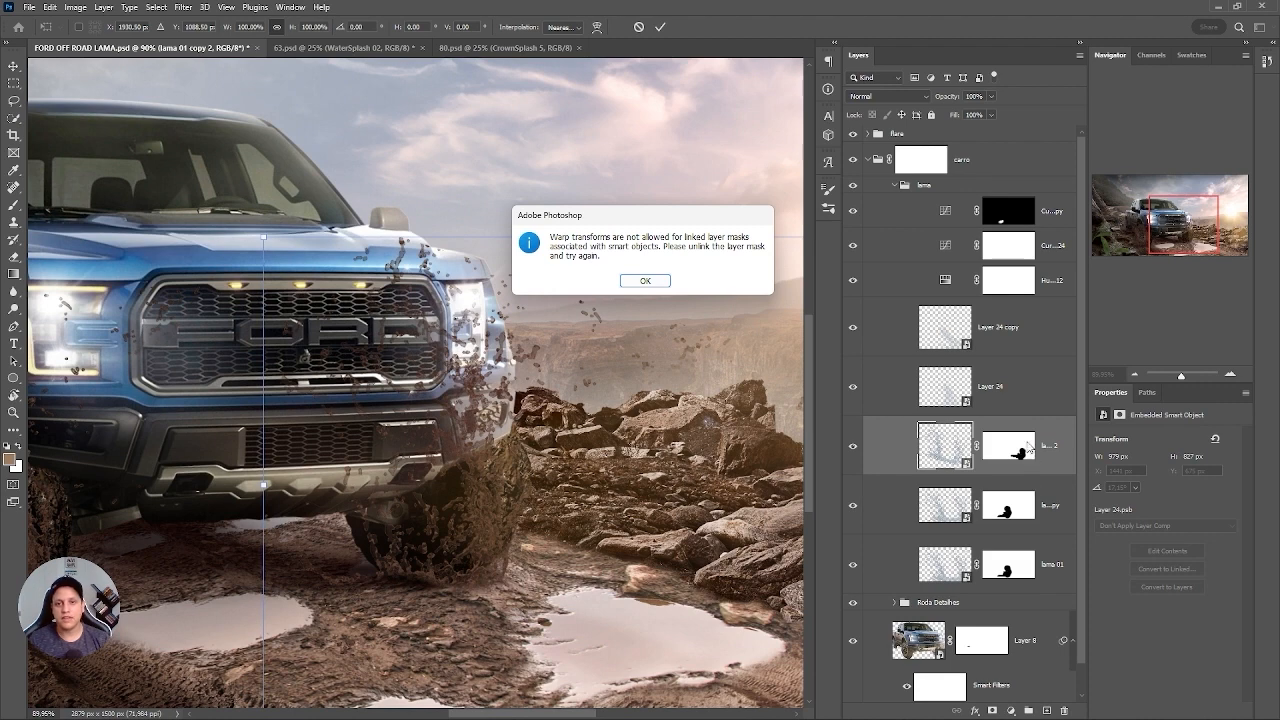
pyautogui.click(647, 281)
# Unlink the layer mask of lama 01 copy 2 and warp the splash outward around the bumper corner and sun-side front wheel.
pyautogui.click(1020, 453)
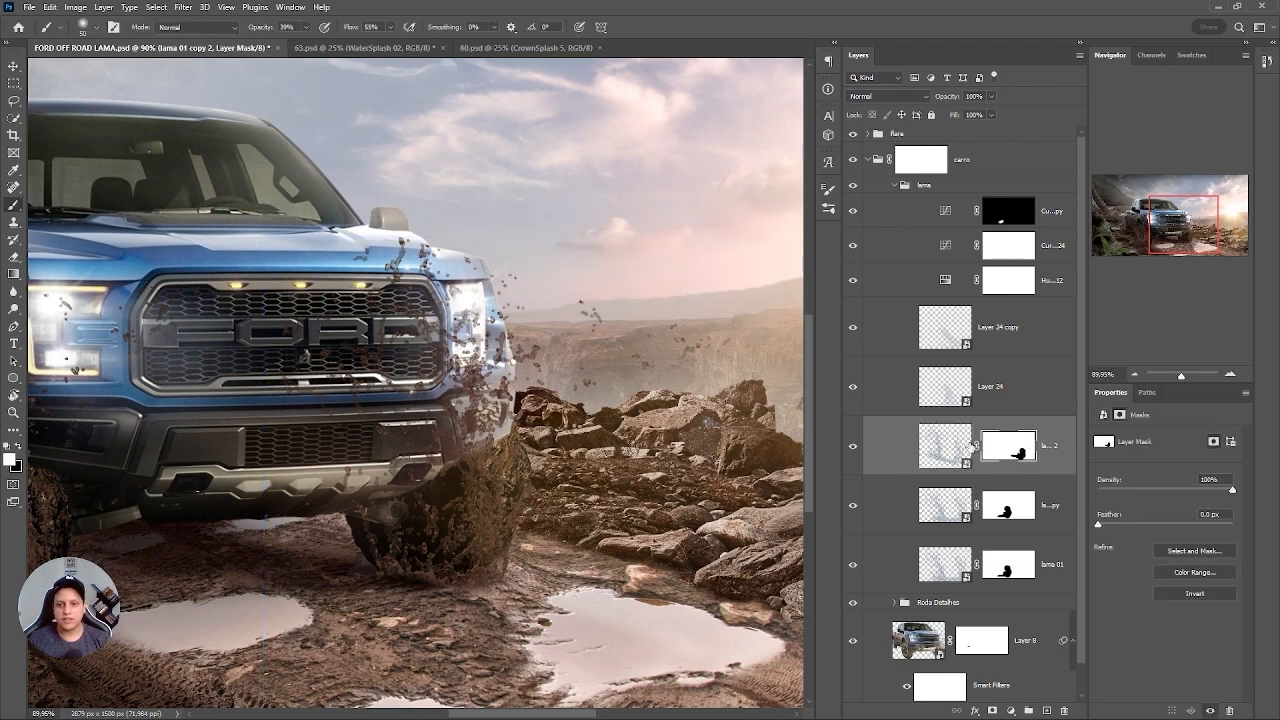
pyautogui.click(971, 444)
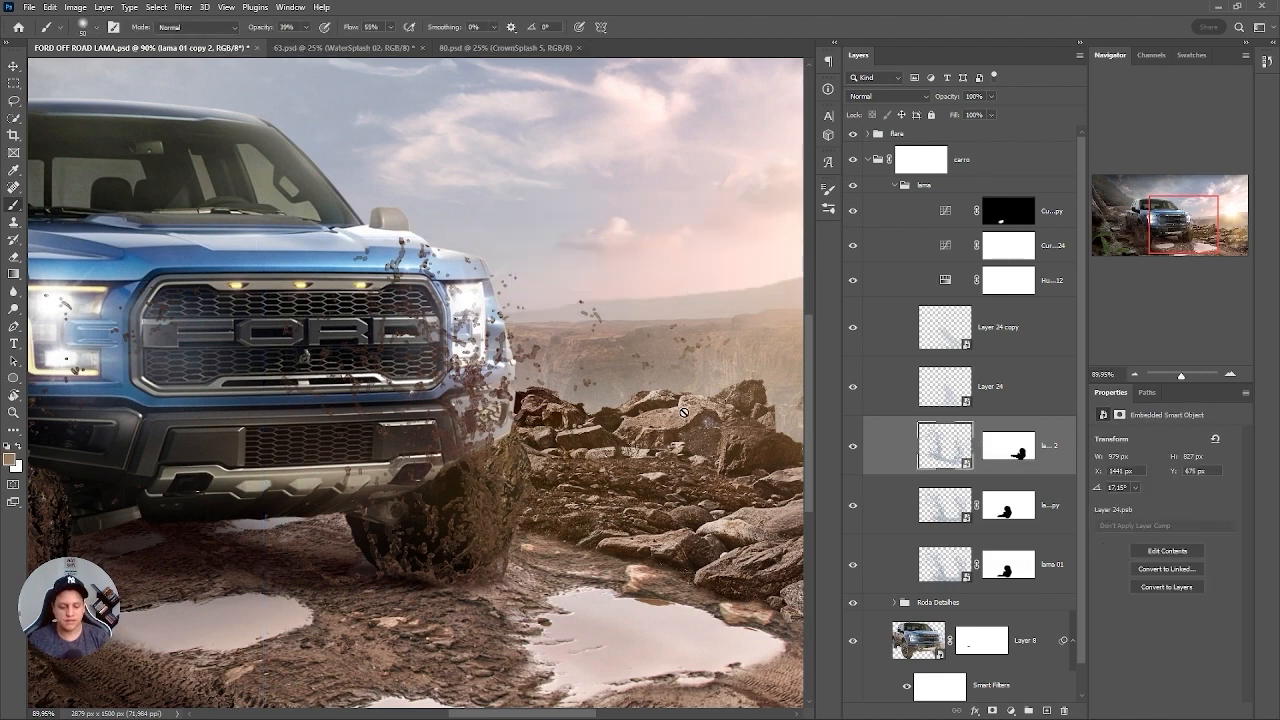
pyautogui.hotkey('ctrl', 't')
pyautogui.rightClick(512, 334)
pyautogui.click(570, 474)
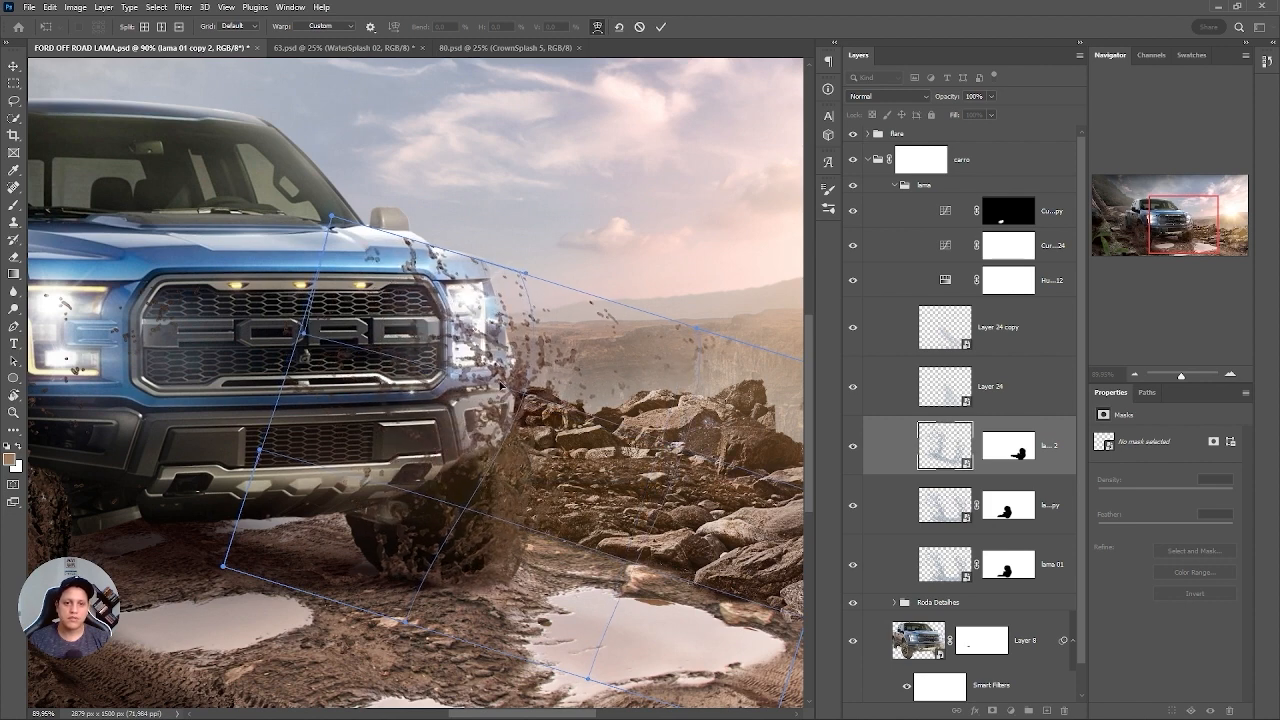
pyautogui.moveTo(490, 367); pyautogui.dragTo(516, 371)
pyautogui.moveTo(334, 219); pyautogui.dragTo(388, 230)
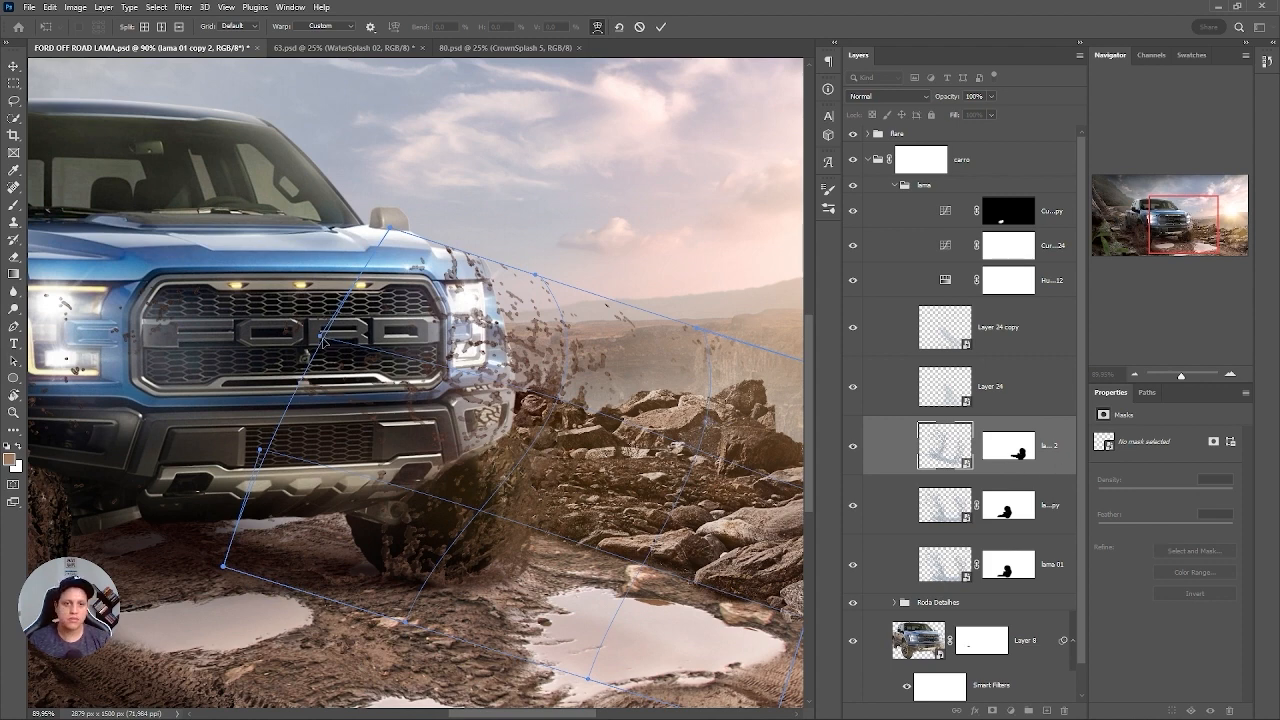
pyautogui.moveTo(423, 388); pyautogui.dragTo(441, 391)
pyautogui.moveTo(500, 566); pyautogui.dragTo(481, 562)
pyautogui.moveTo(576, 343); pyautogui.dragTo(508, 316)
pyautogui.press('Return')
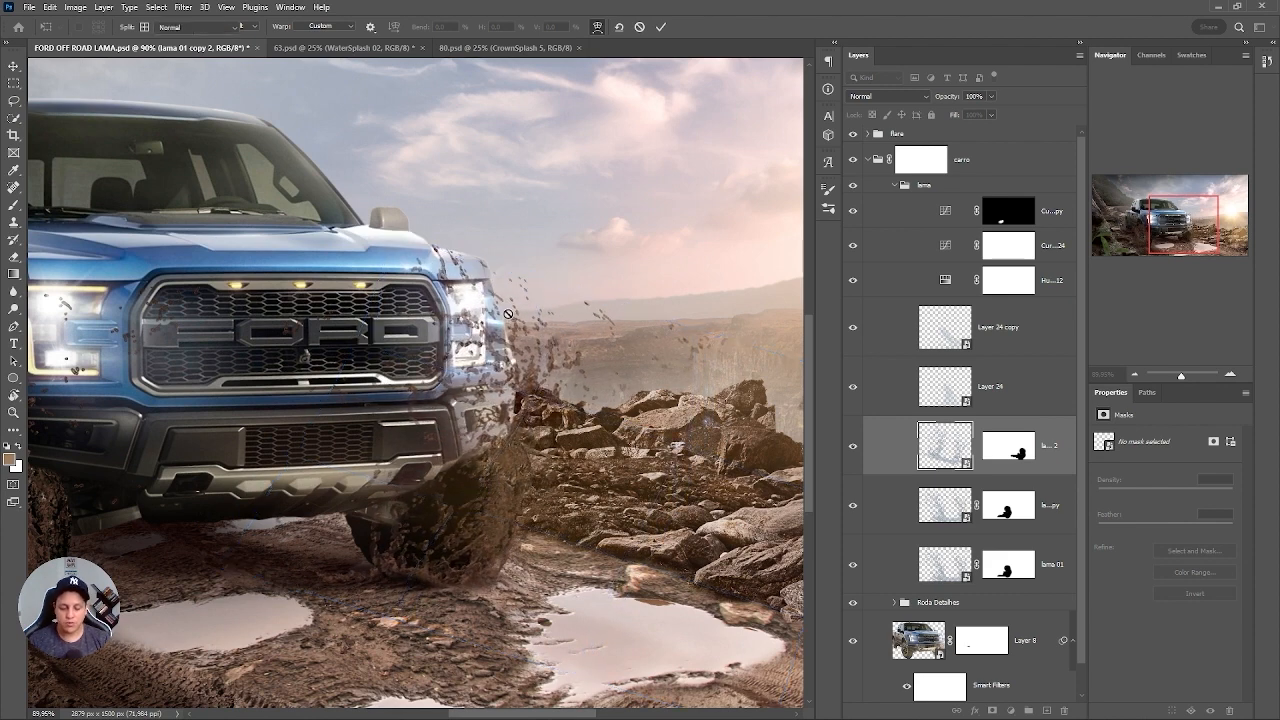
# Duplicate the warped lama 01 copy 2 splash in place to thicken the mud around the sun-side front wheel.
pyautogui.hotkey('ctrl', '0')
pyautogui.scroll(5, 616, 481)
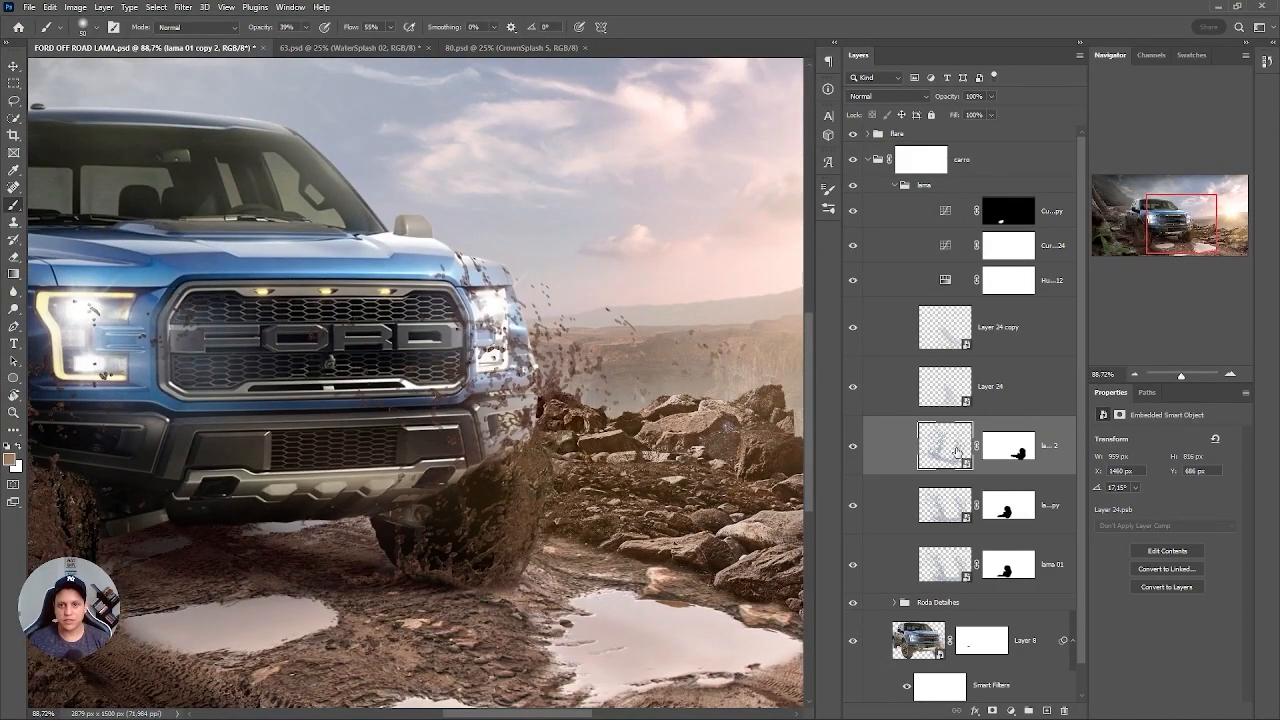
pyautogui.hotkey('ctrl', 'j')
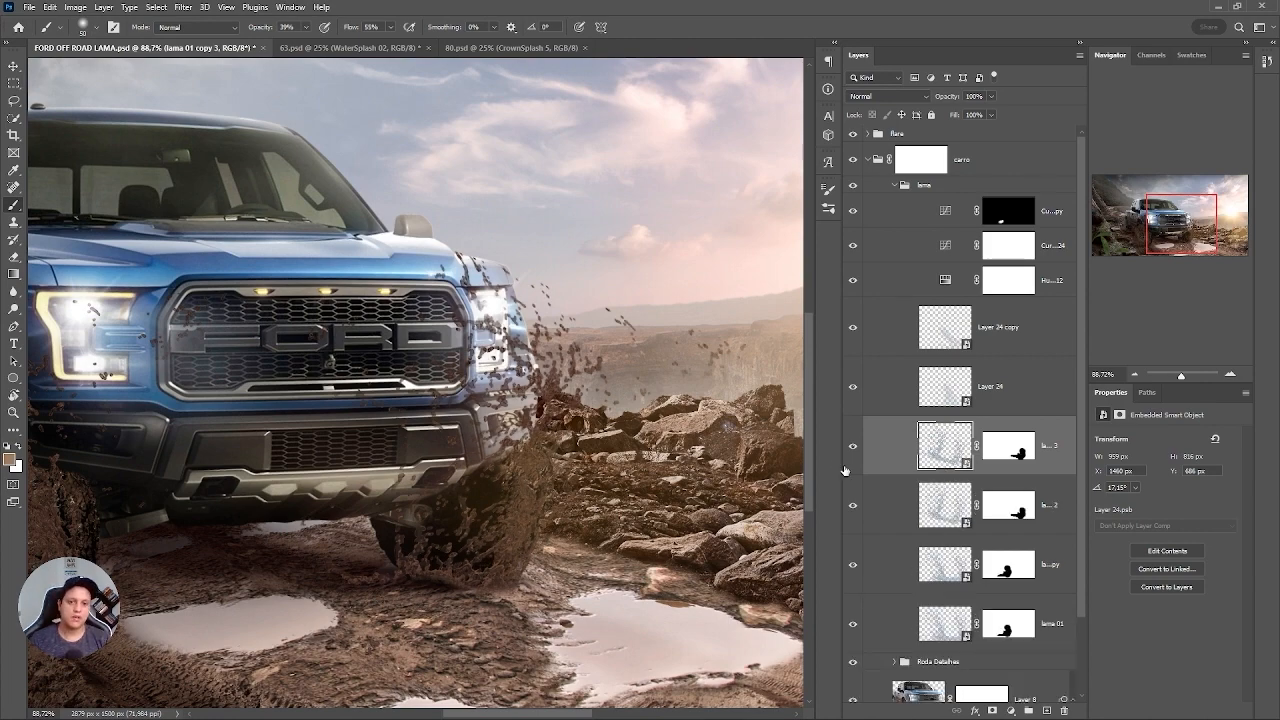
pyautogui.hotkey('ctrl', '0')
pyautogui.moveTo(552, 472); pyautogui.dragTo(692, 458)
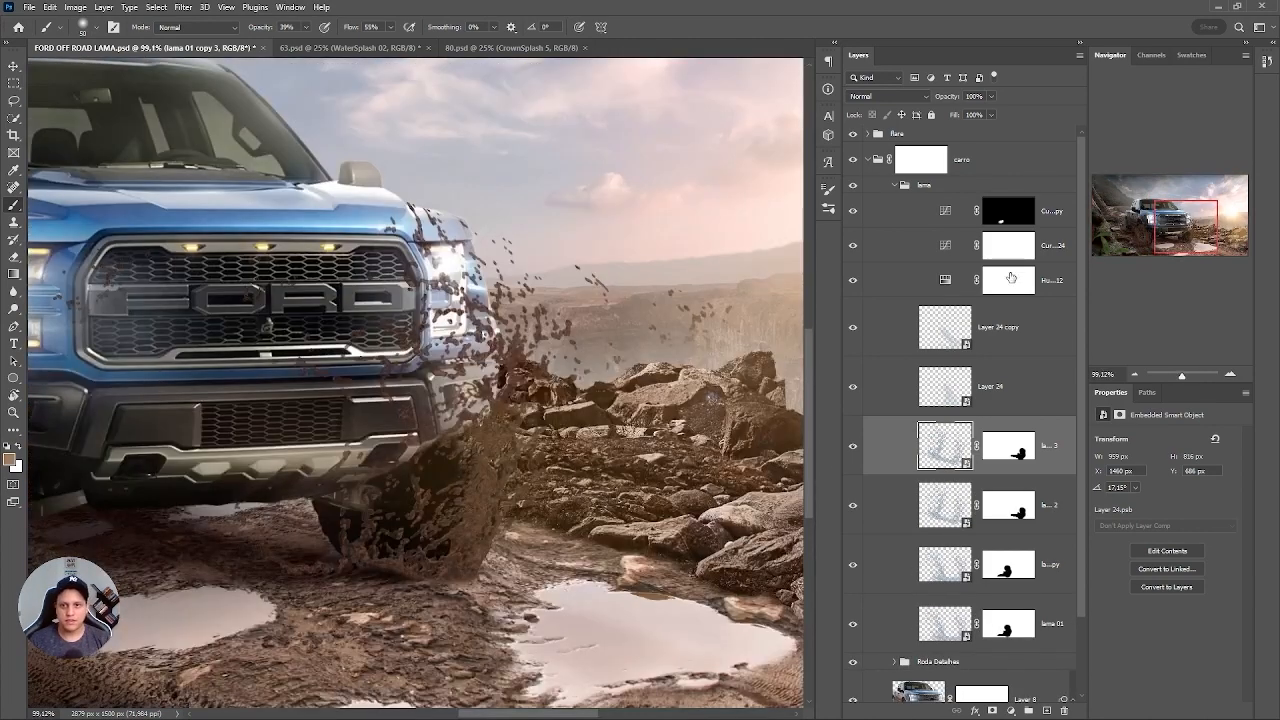
# Paint the Curves 24 copy's mask white at 39% opacity to darken the ground beneath the sun-side front wheel.
pyautogui.click(1007, 212)
pyautogui.scroll(4, 466, 491)
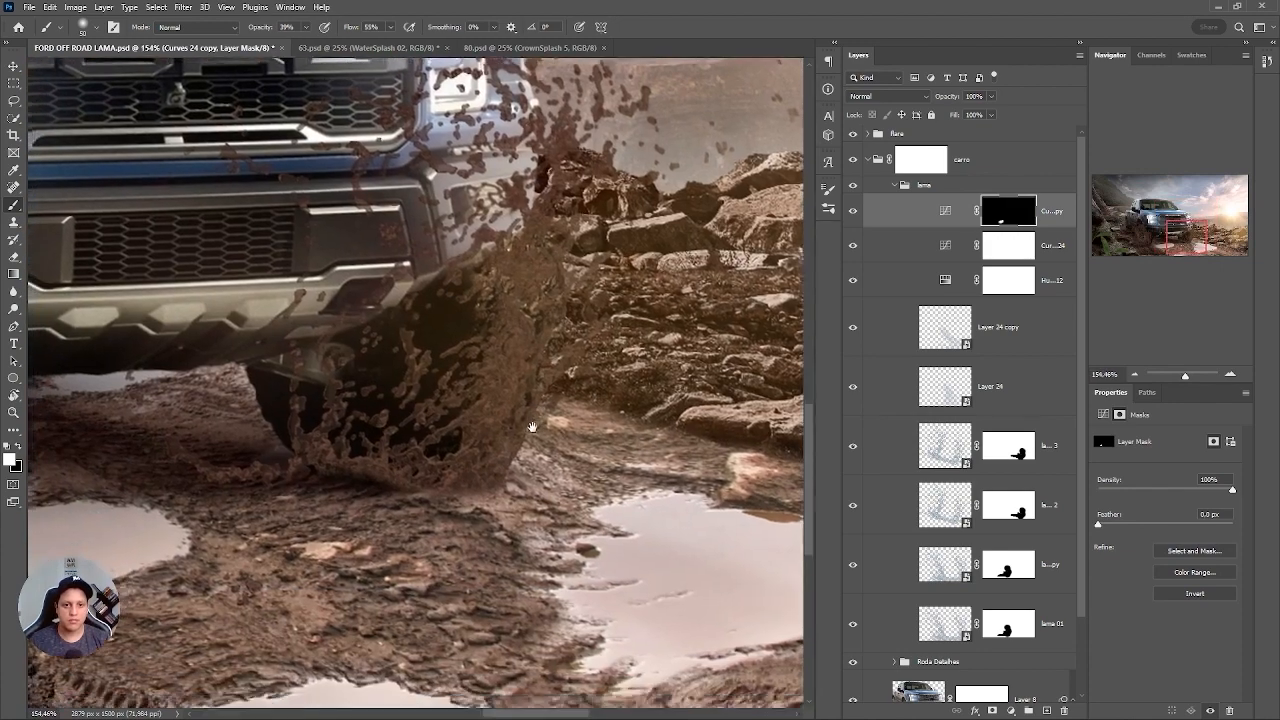
pyautogui.moveTo(491, 508)
pyautogui.mouseDown()
pyautogui.moveTo(349, 507)
pyautogui.moveTo(480, 481)
pyautogui.moveTo(372, 495)
pyautogui.moveTo(229, 467)
pyautogui.moveTo(277, 408)
pyautogui.moveTo(348, 461)
pyautogui.moveTo(333, 437)
pyautogui.moveTo(307, 436)
pyautogui.moveTo(386, 461)
pyautogui.mouseUp()
pyautogui.hotkey('ctrl', '2')
pyautogui.moveTo(563, 388); pyautogui.dragTo(425, 388)
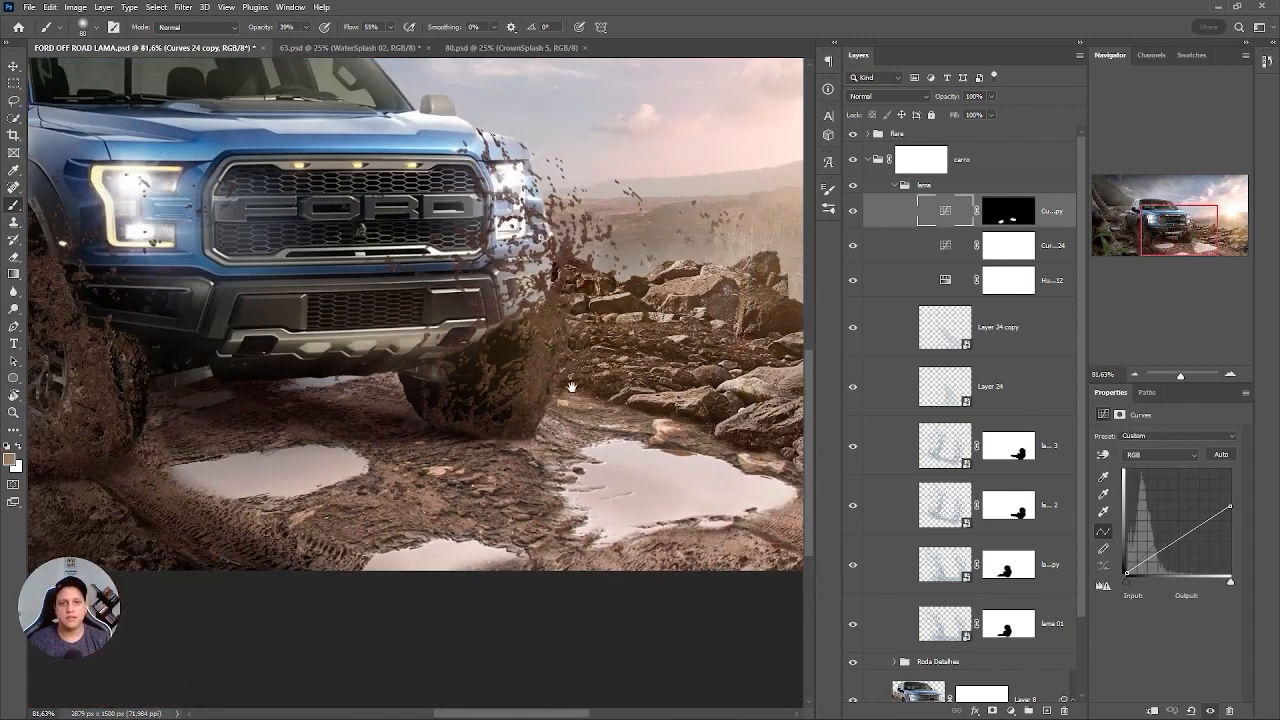
pyautogui.moveTo(565, 355); pyautogui.dragTo(530, 340)
pyautogui.moveTo(578, 411); pyautogui.dragTo(597, 388)
pyautogui.moveTo(597, 388); pyautogui.dragTo(625, 406)
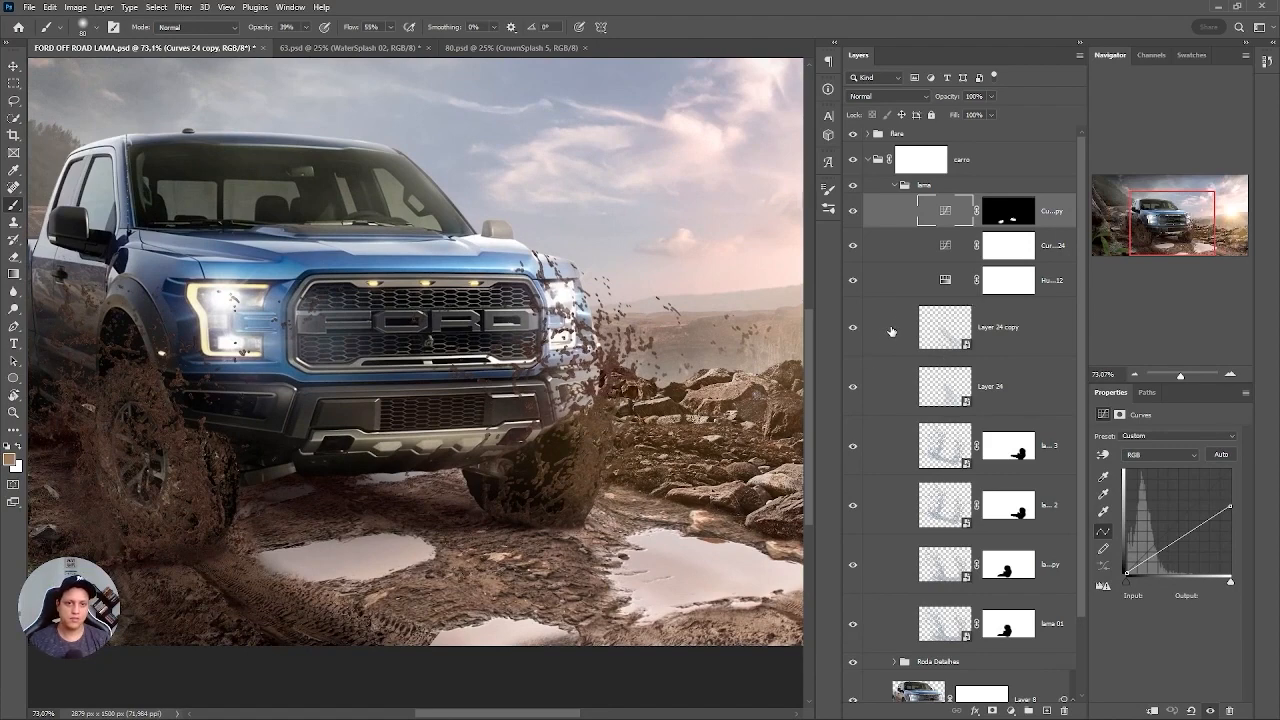
# Duplicate the Layer 24 splash and flip the copy horizontally.
pyautogui.click(921, 349)
pyautogui.click(944, 391)
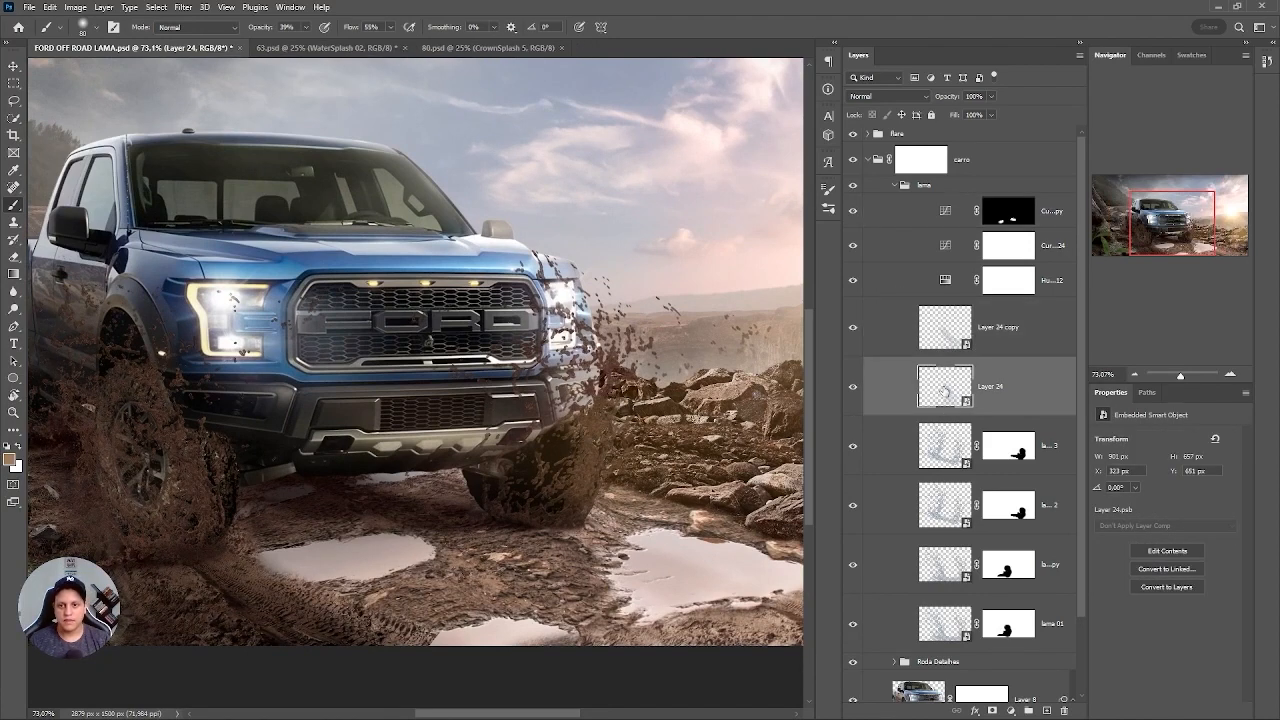
pyautogui.hotkey('ctrl', 'j')
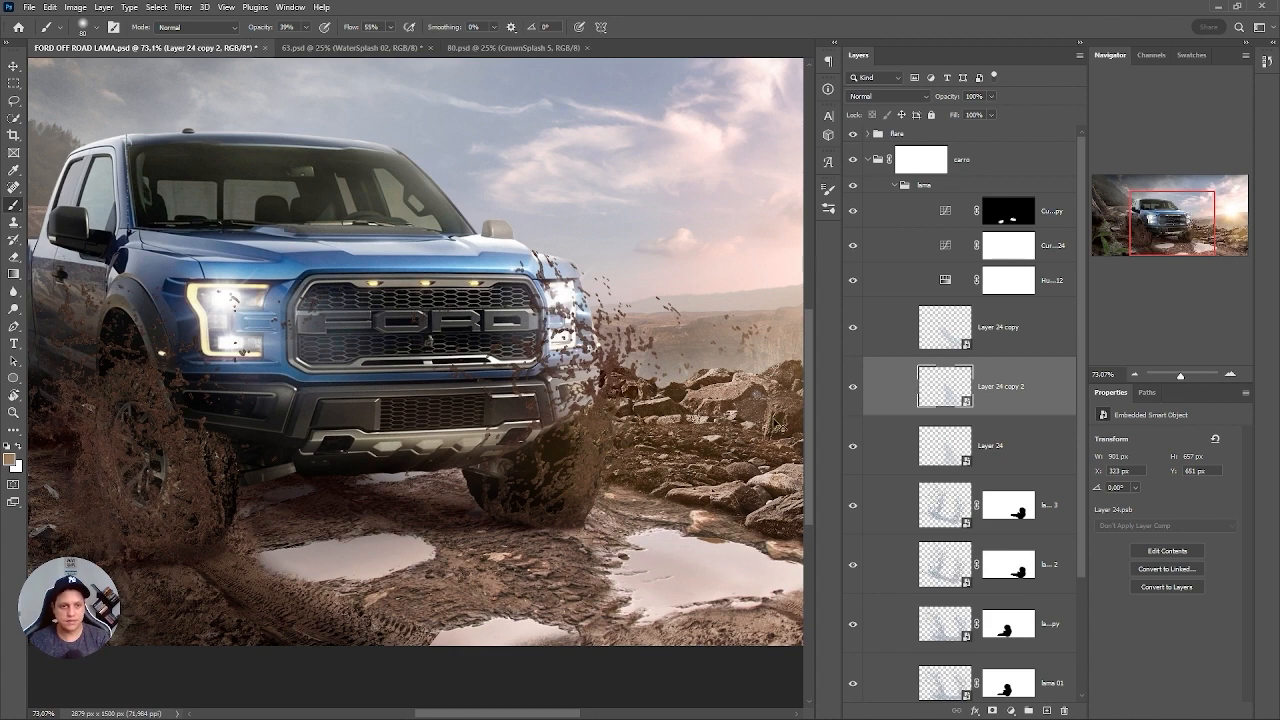
pyautogui.hotkey('ctrl', 't')
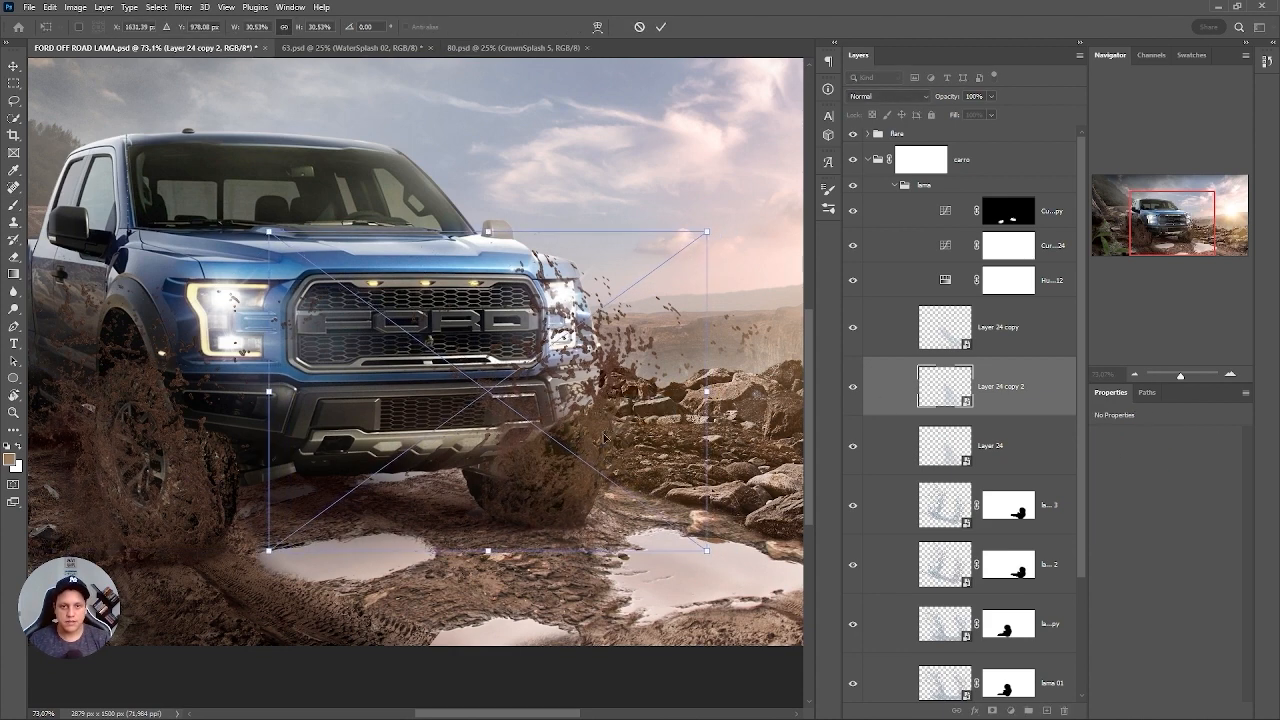
pyautogui.rightClick(614, 407)
pyautogui.click(625, 483)
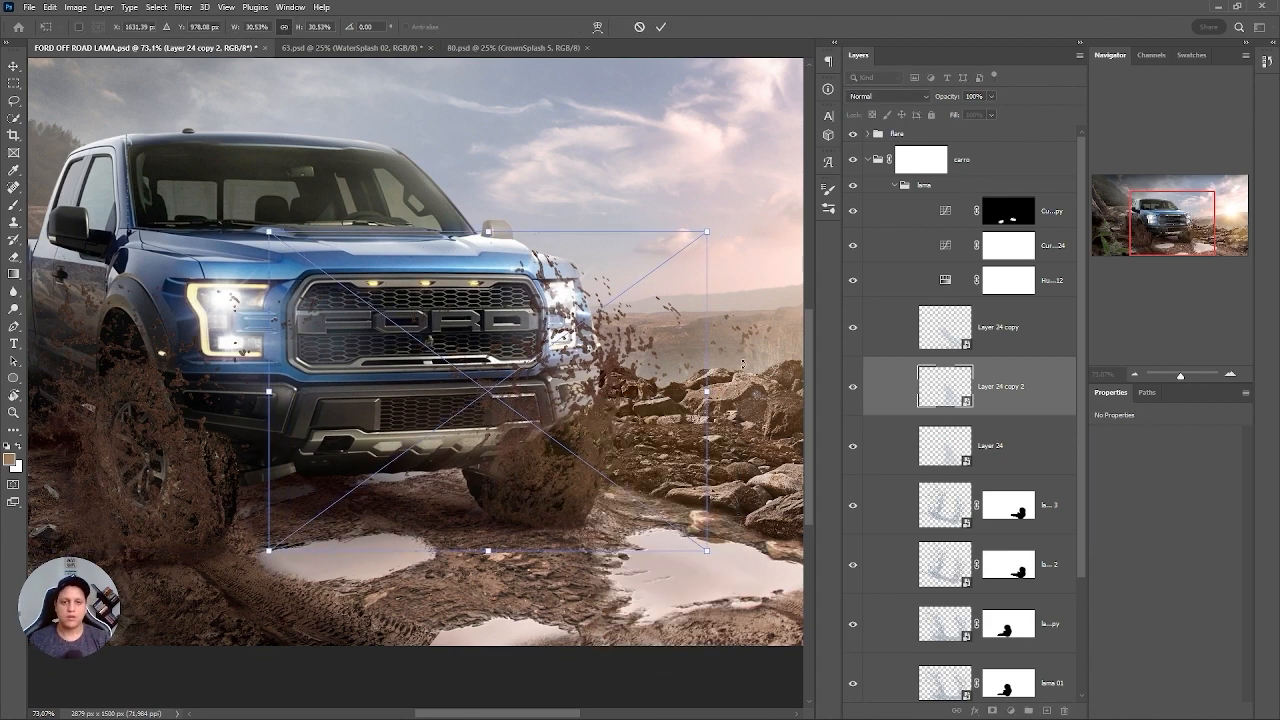
pyautogui.rightClick(525, 420)
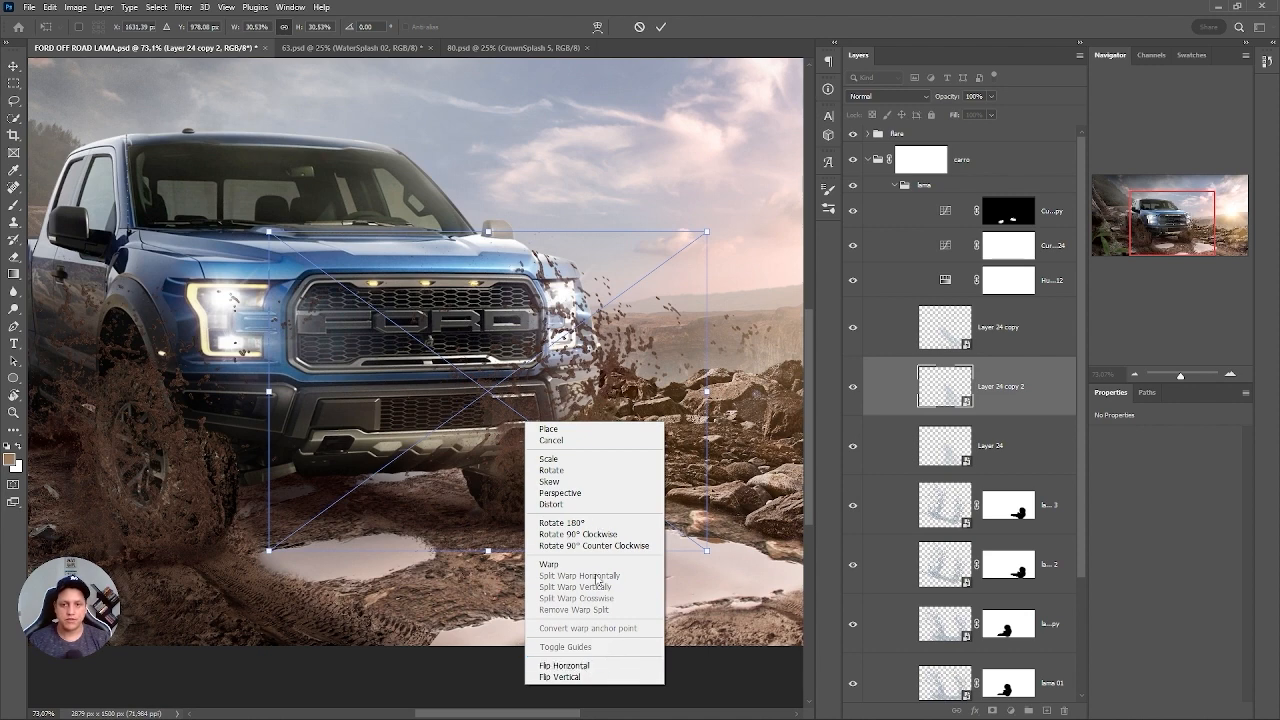
pyautogui.rightClick(568, 383)
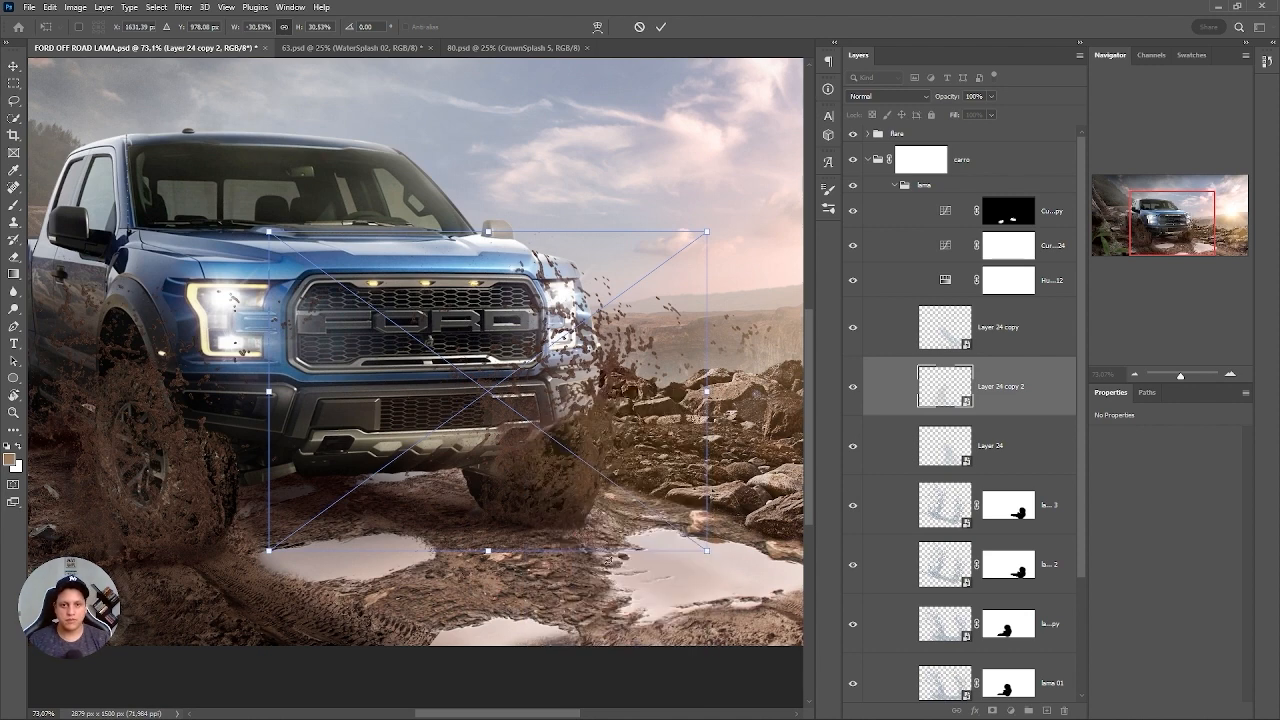
pyautogui.click(605, 627)
# Place the Layer 24 copy 2 splash over the sun-side front wheel, scaled to 19.40% and rotated to -165.44°.
pyautogui.moveTo(533, 484); pyautogui.dragTo(645, 496)
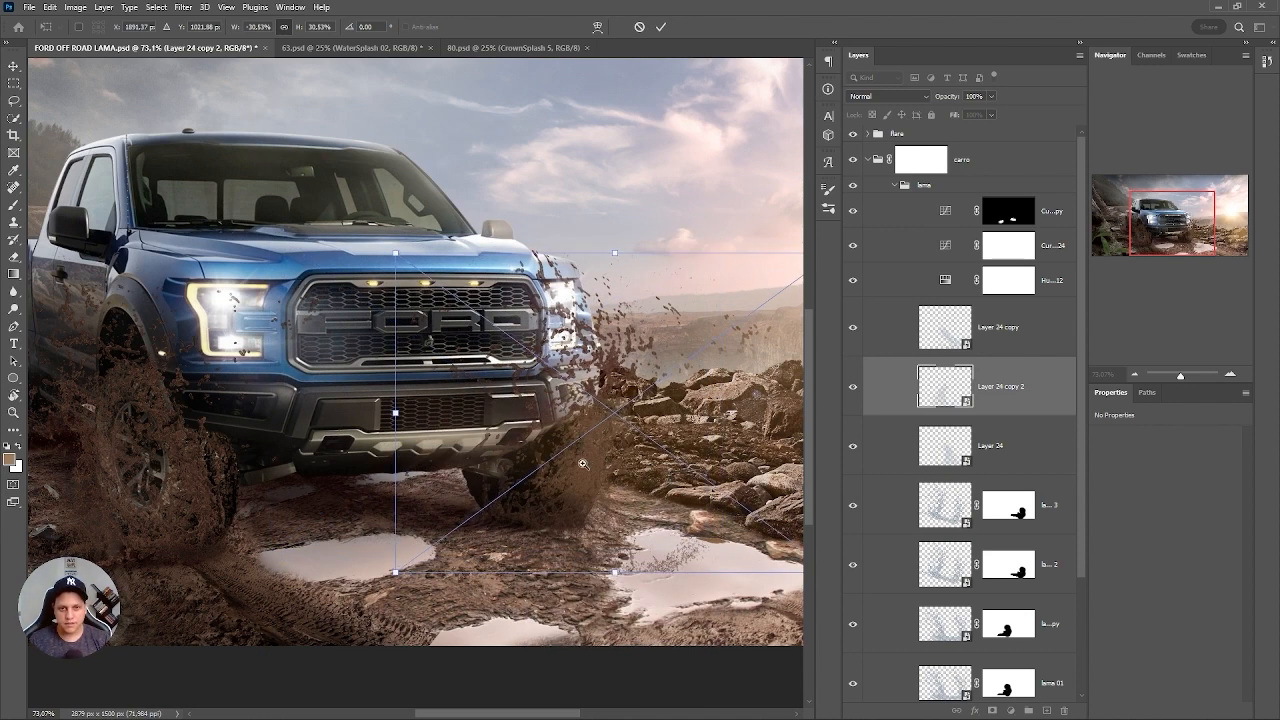
pyautogui.scroll(-5, 583, 463)
pyautogui.moveTo(591, 442); pyautogui.dragTo(602, 486)
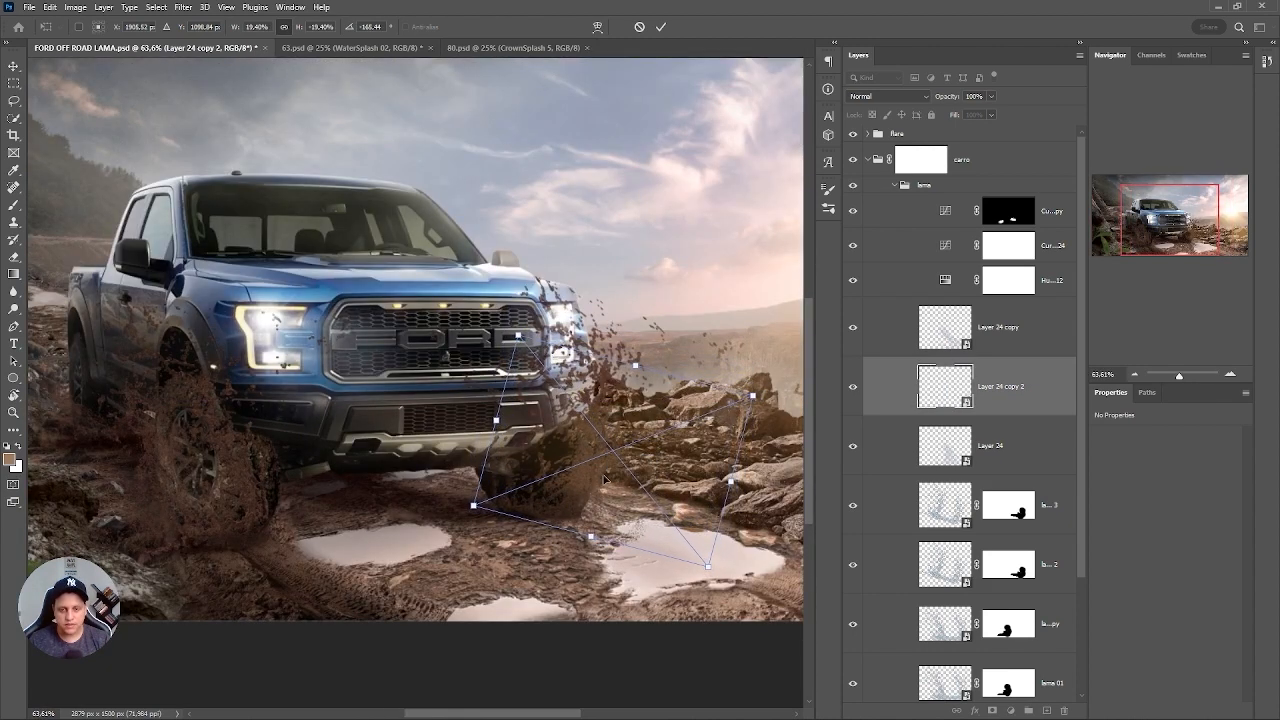
pyautogui.press('Return')
pyautogui.press('b')
pyautogui.hotkey('ctrl', '0')
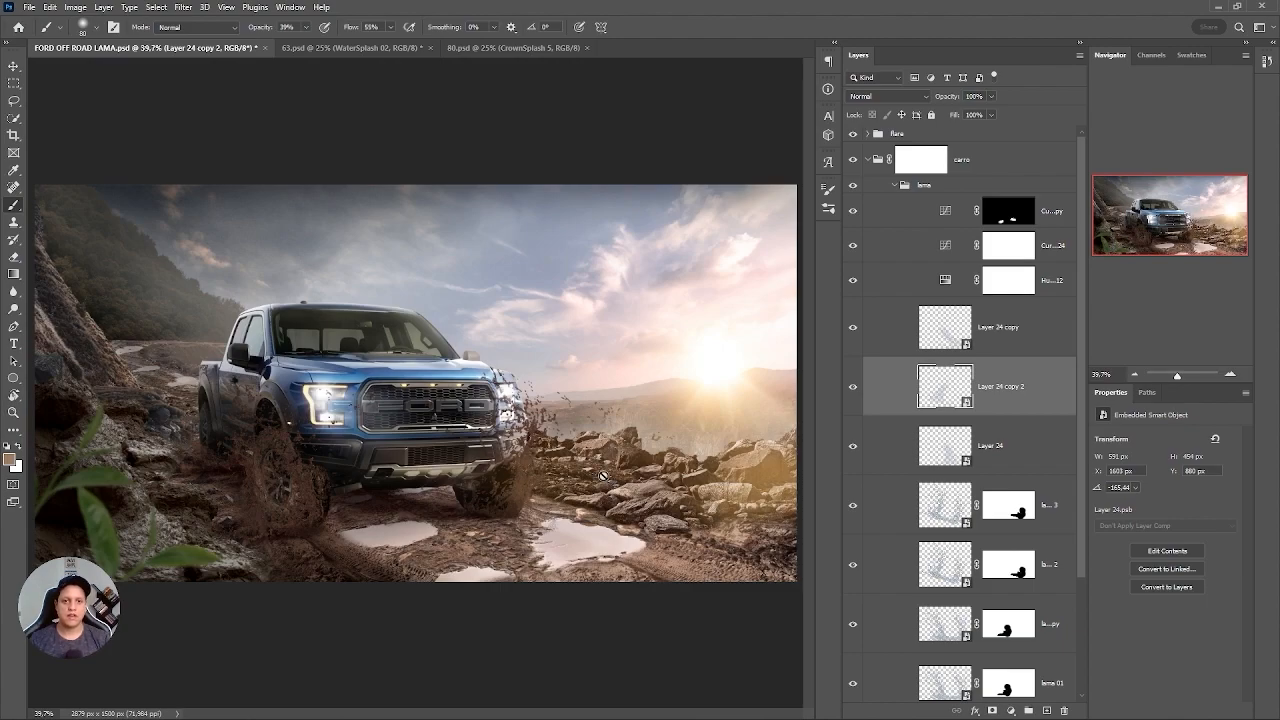
pyautogui.moveTo(556, 460); pyautogui.dragTo(710, 310)
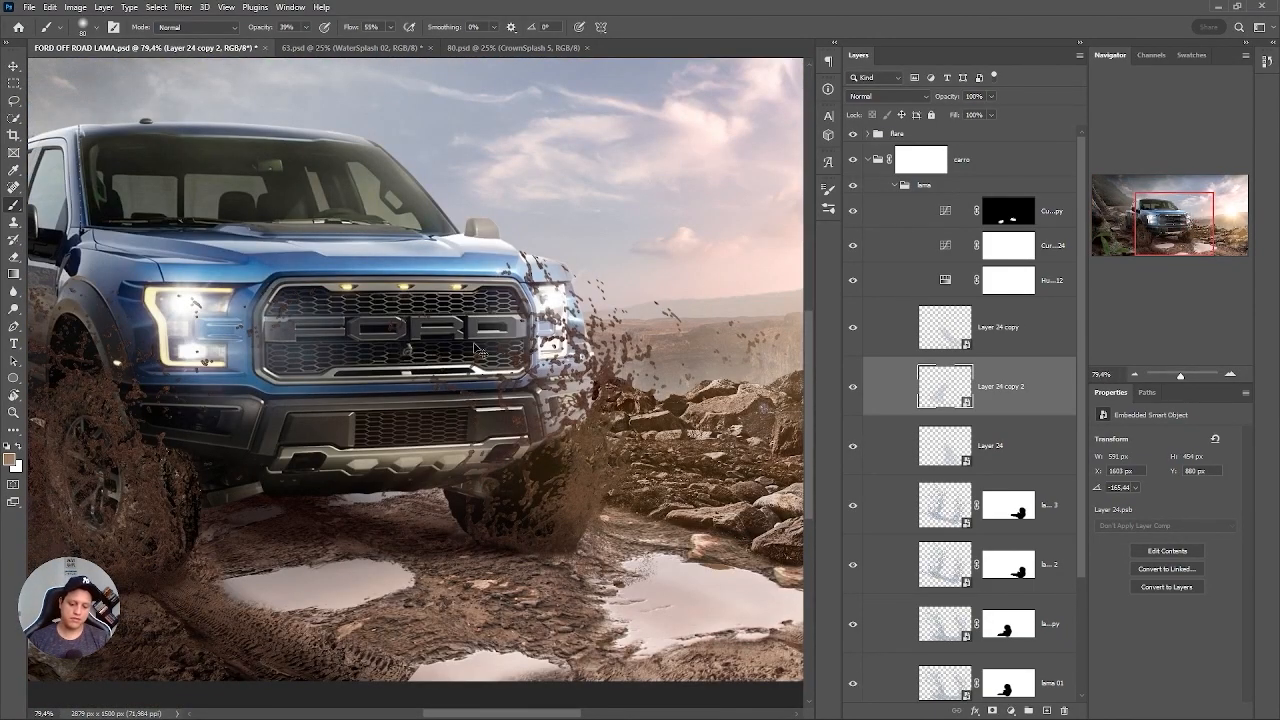
pyautogui.hotkey('ctrl', '0')
pyautogui.scroll(2, 530, 483)
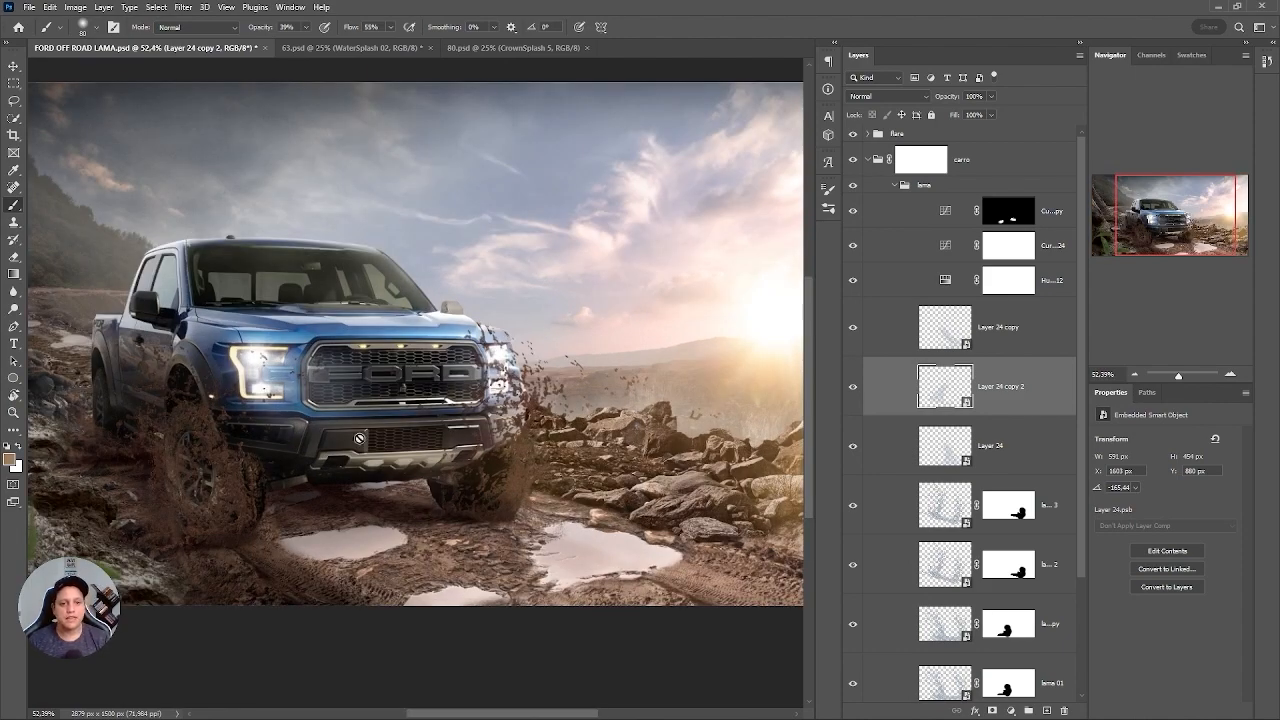
pyautogui.scroll(5, 255, 490)
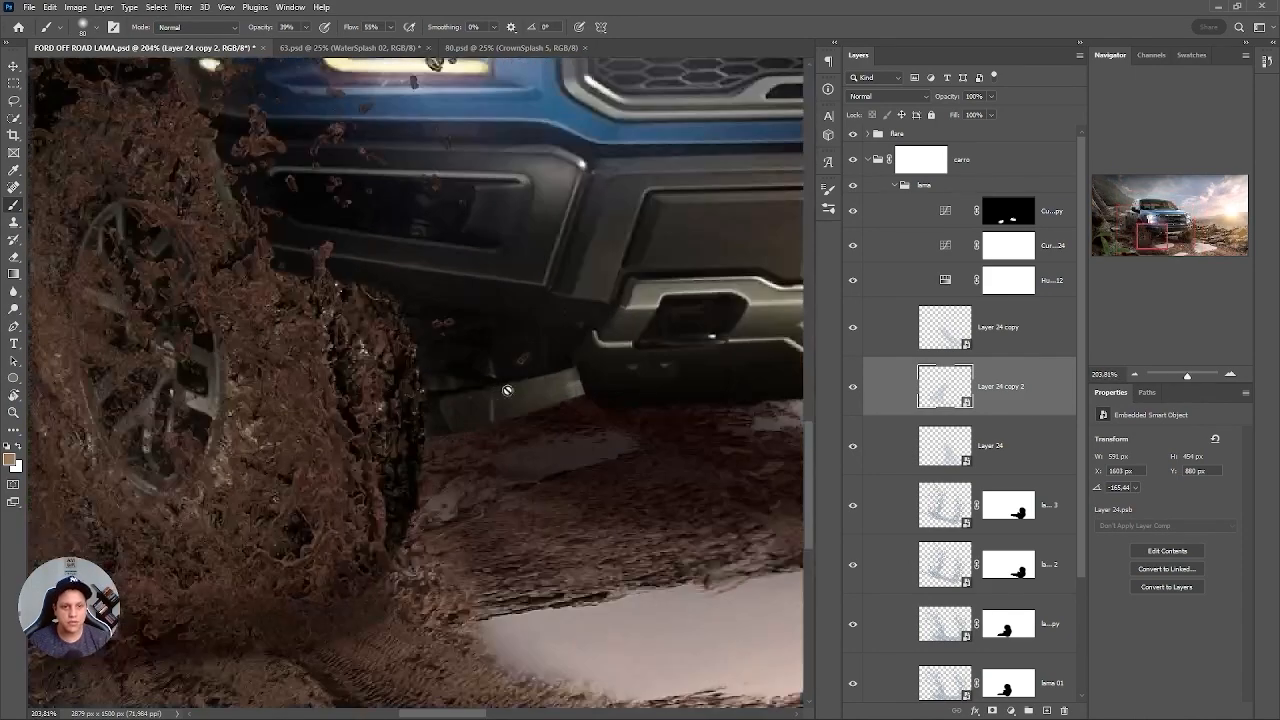
pyautogui.hotkey('ctrl', '0')
pyautogui.click(920, 489)
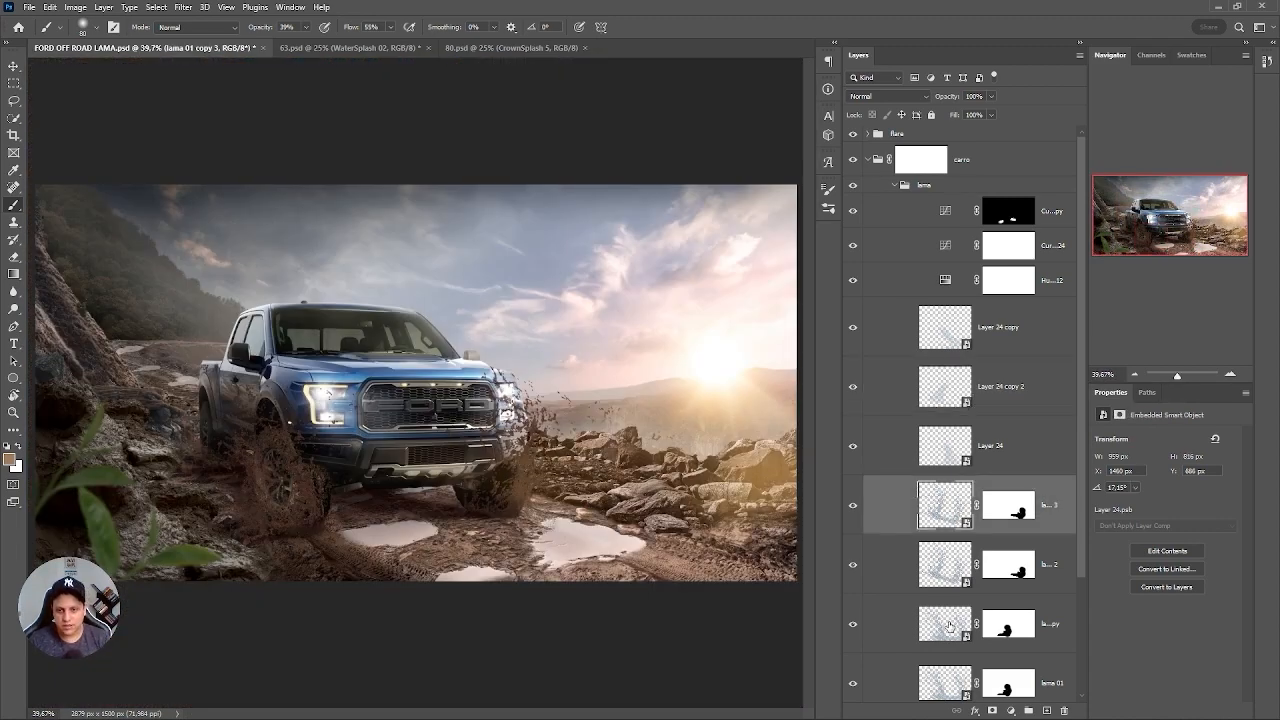
pyautogui.click(956, 574)
pyautogui.hotkey('ctrl', 'j')
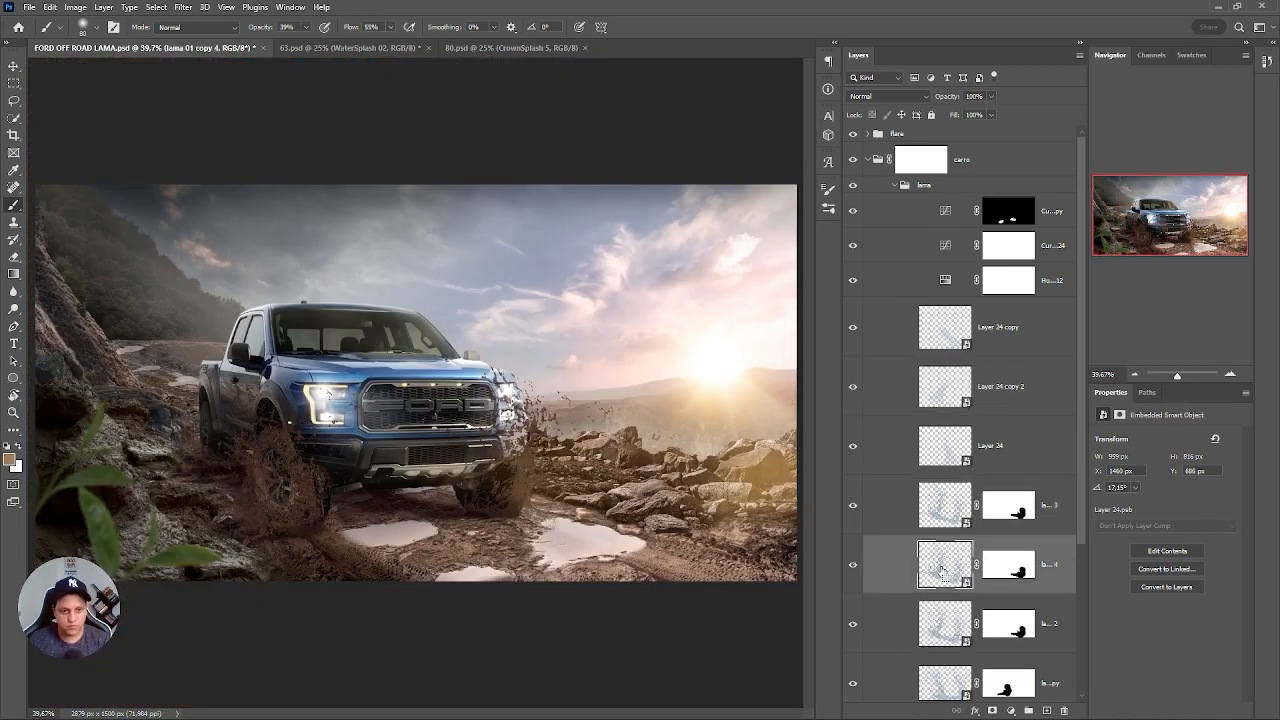
pyautogui.hotkey('ctrl', 't')
pyautogui.click(667, 292)
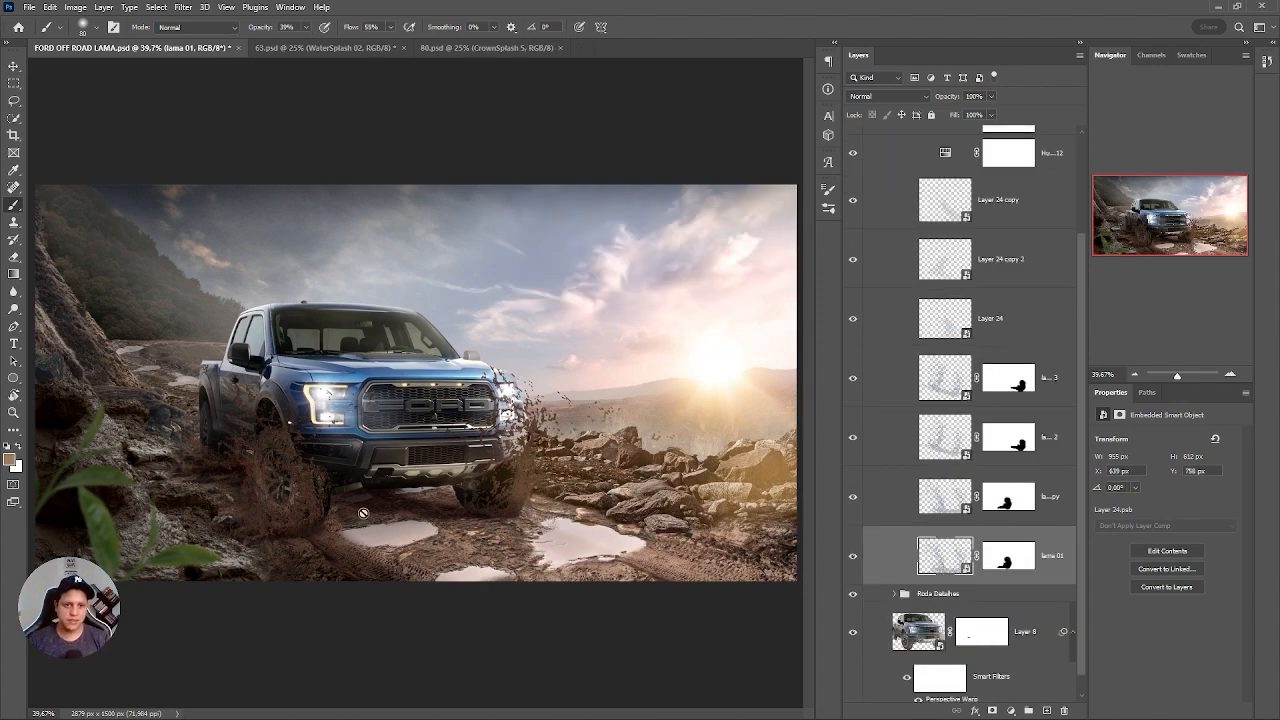
# Try duplicating the lama 01 splash and deleting the copy's layer mask to get a full, unmasked splash.
pyautogui.moveTo(266, 470); pyautogui.dragTo(357, 494)
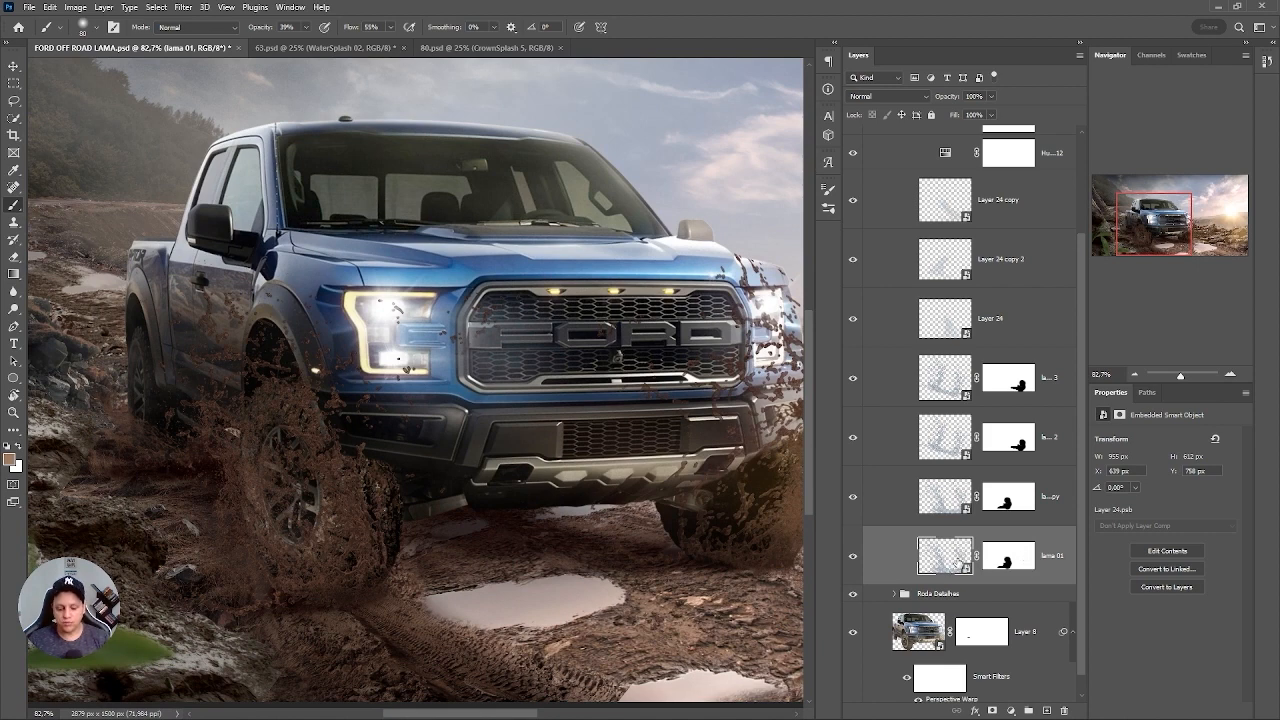
pyautogui.hotkey('ctrl', 'j')
pyautogui.rightClick(1010, 564)
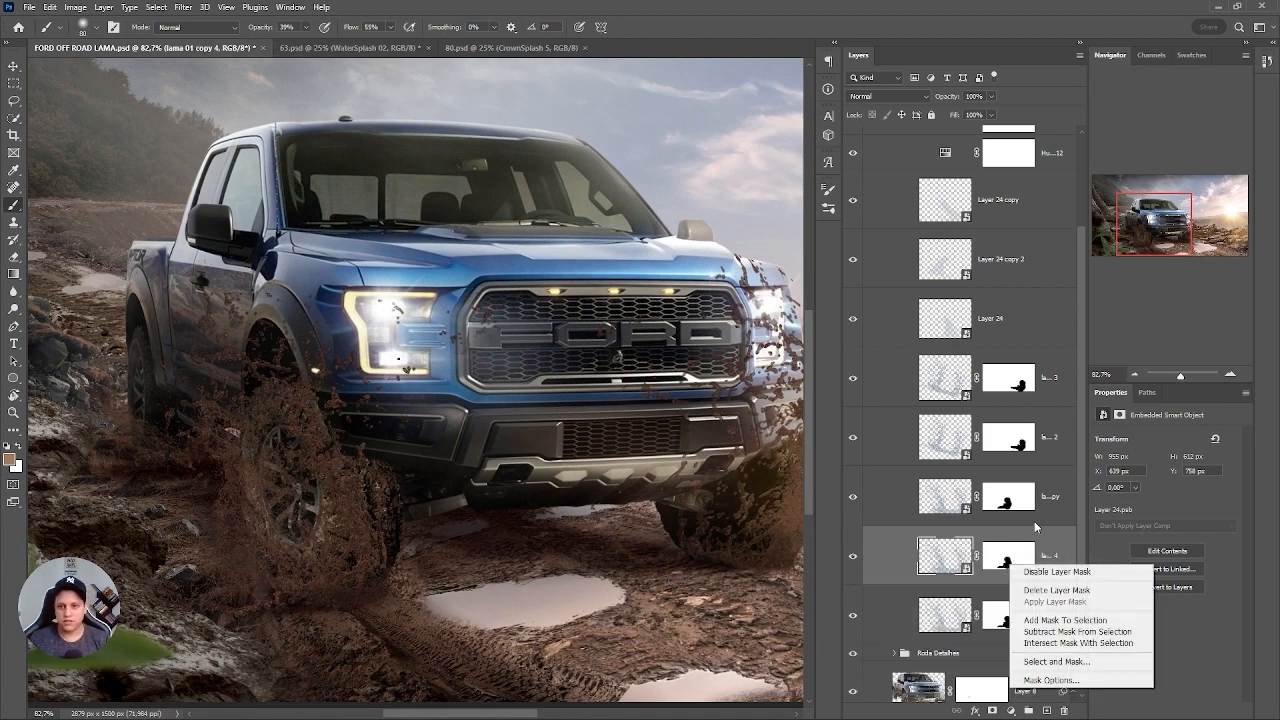
pyautogui.click(1049, 590)
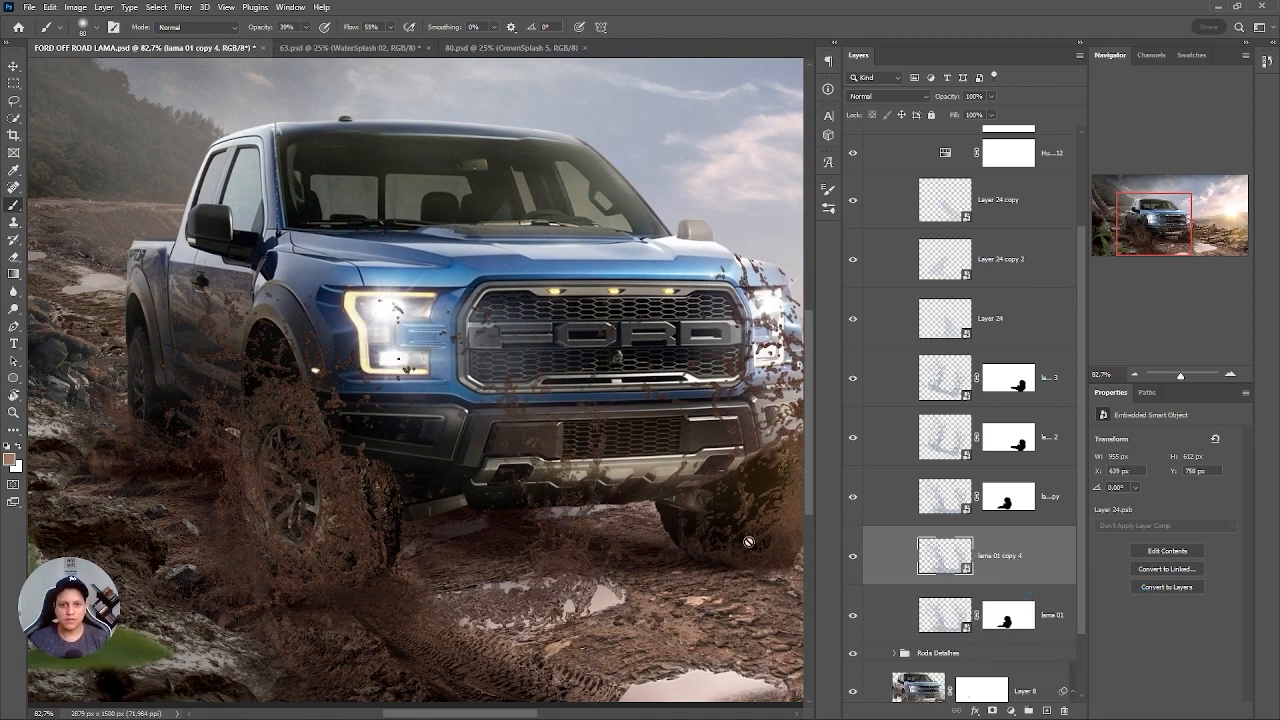
# Try placing the unmasked lama 01 copy 4 splash across the truck's front, scaled to 32.53% and rotated to 7.25°.
pyautogui.hotkey('ctrl', 't')
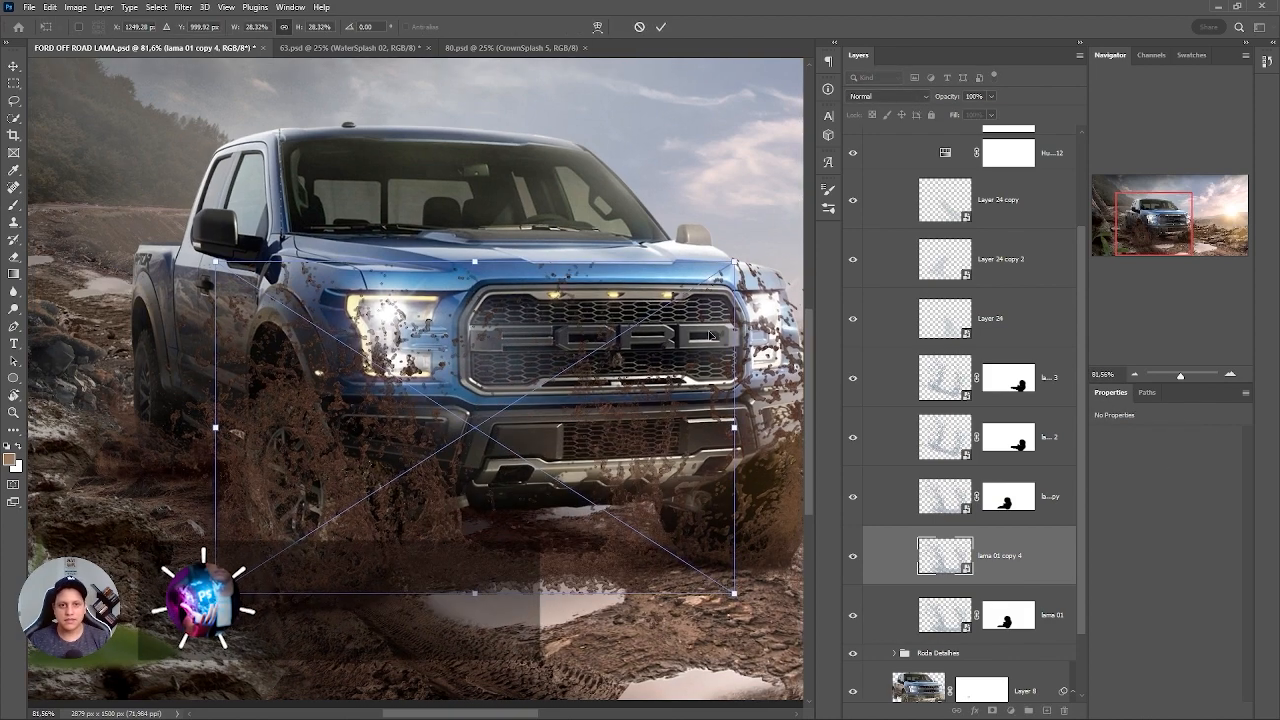
pyautogui.moveTo(735, 262); pyautogui.dragTo(812, 193)
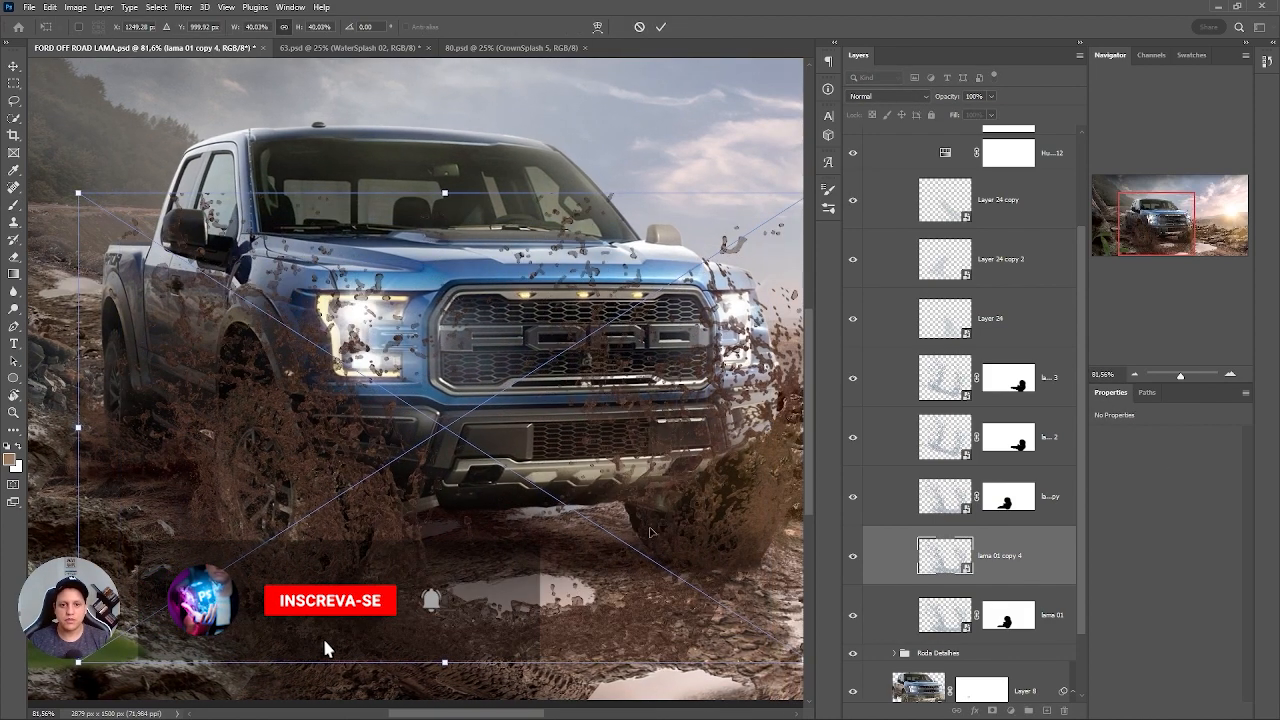
pyautogui.moveTo(650, 532); pyautogui.dragTo(583, 472)
pyautogui.scroll(-1, 593, 456)
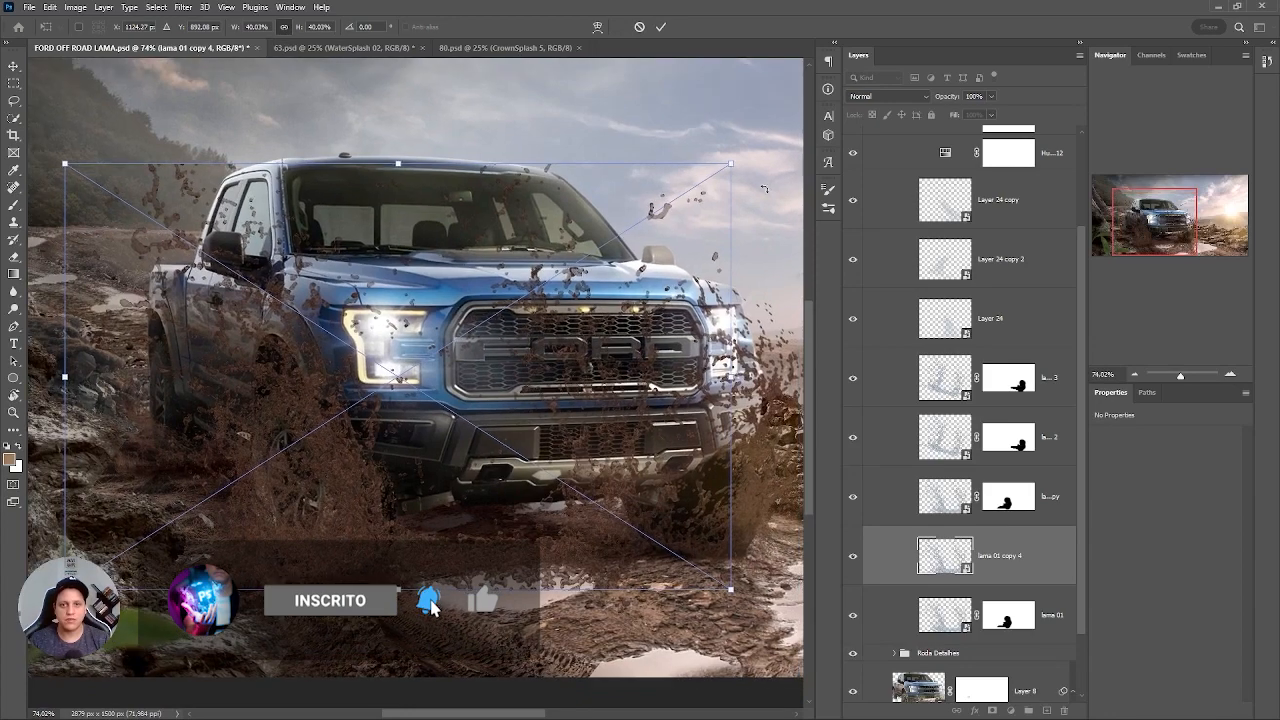
pyautogui.moveTo(430, 605); pyautogui.dragTo(482, 607)
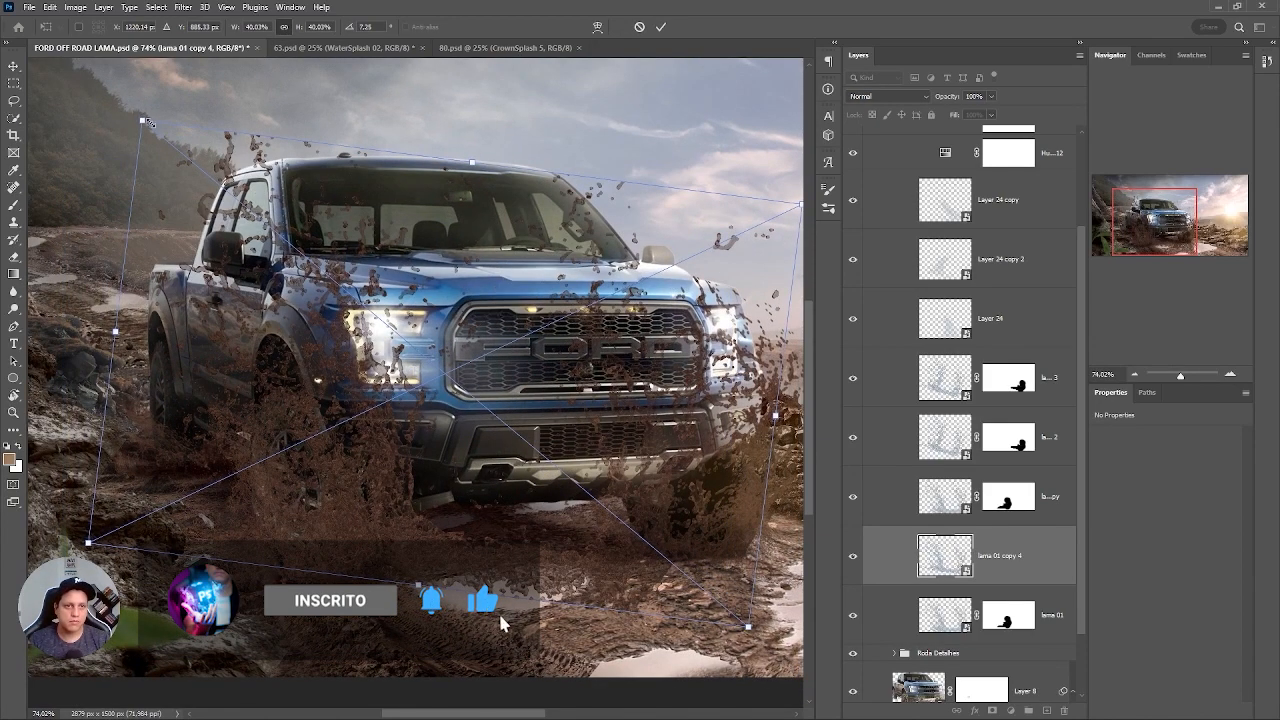
pyautogui.moveTo(147, 122); pyautogui.dragTo(208, 171)
pyautogui.moveTo(446, 456); pyautogui.dragTo(463, 513)
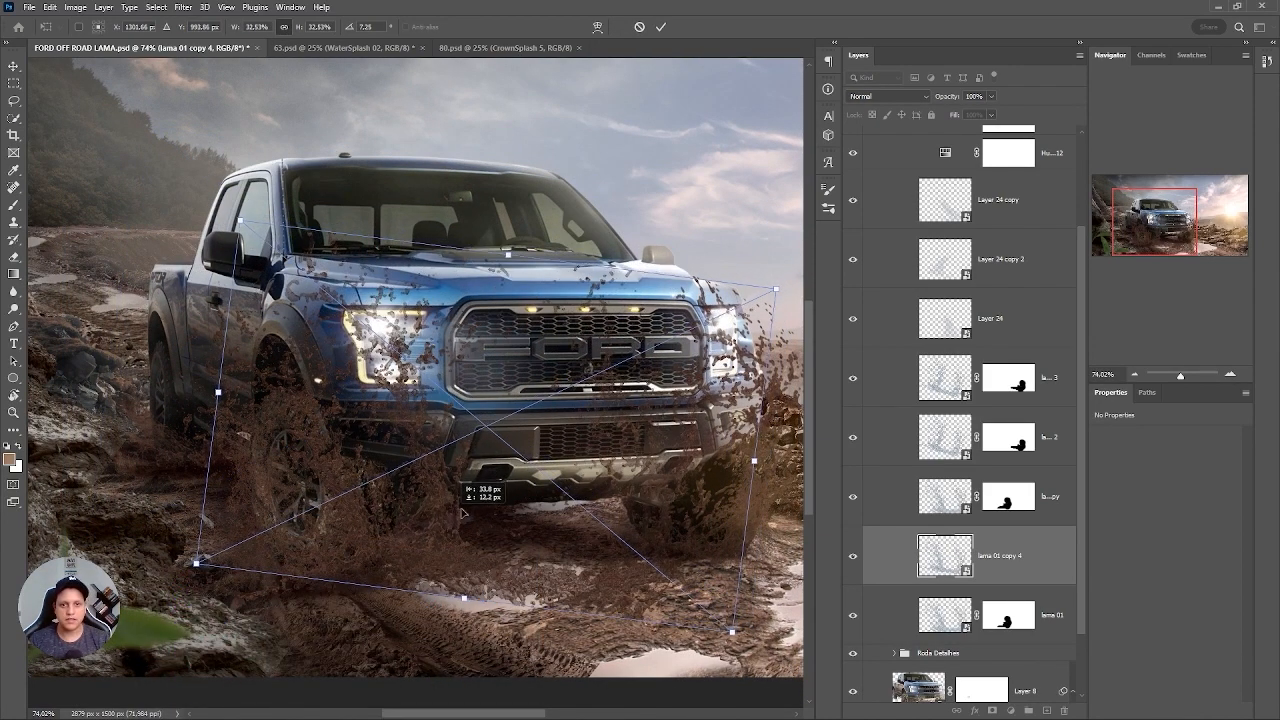
pyautogui.press('Return')
# Try adding a mask to lama 01 copy 4 and painting out mud over the puddle in black, raising the brush opacity to 100%.
pyautogui.press('b')
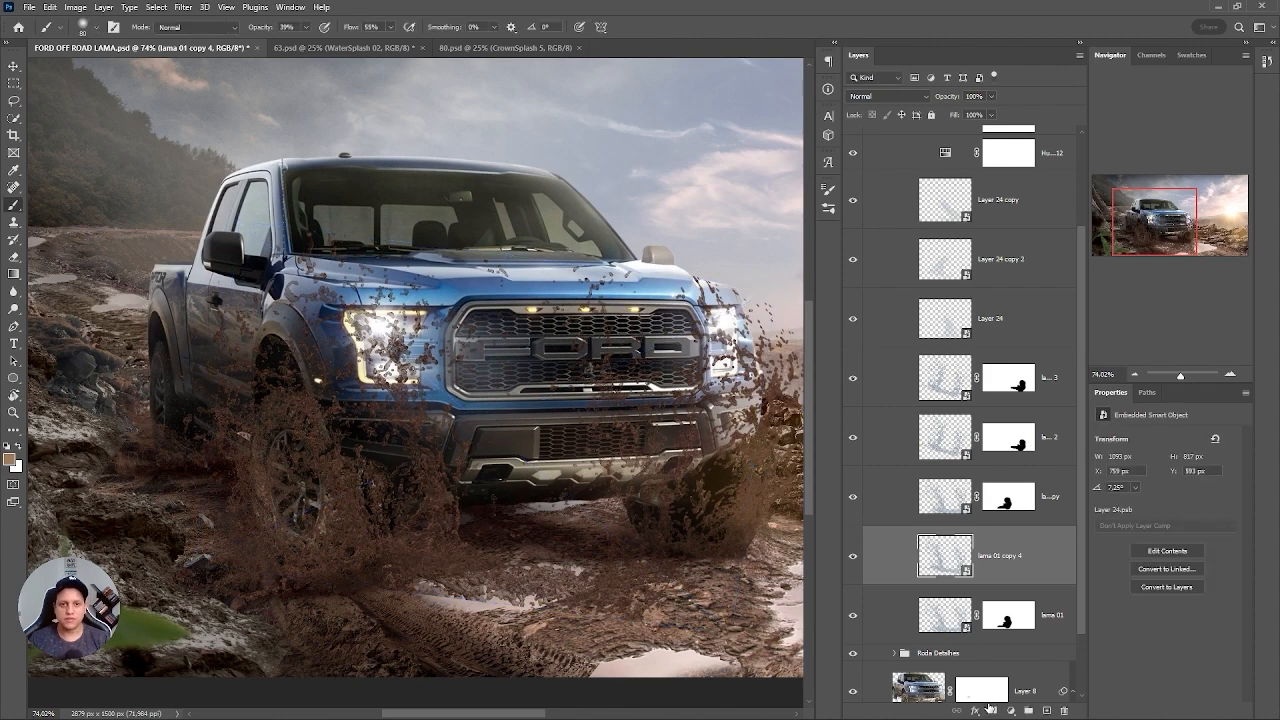
pyautogui.click(990, 709)
pyautogui.moveTo(590, 501); pyautogui.dragTo(442, 425)
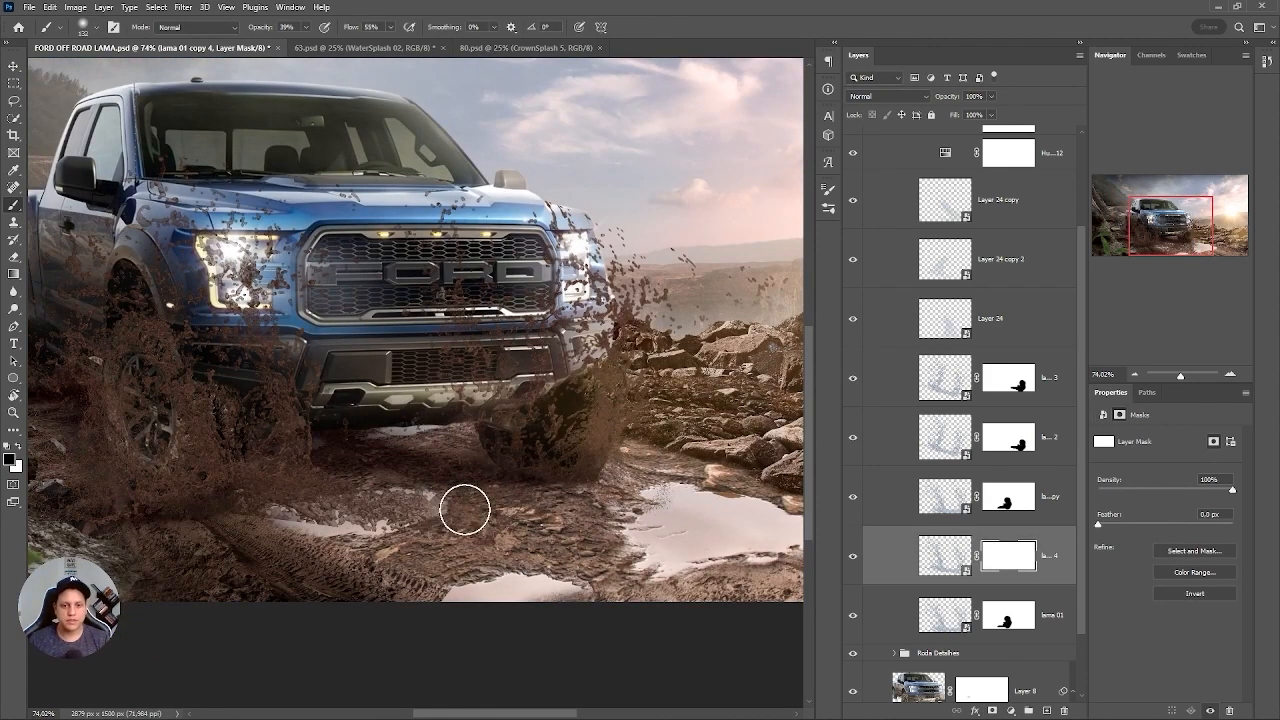
pyautogui.moveTo(466, 509)
pyautogui.mouseDown()
pyautogui.moveTo(316, 541)
pyautogui.moveTo(408, 517)
pyautogui.mouseUp()
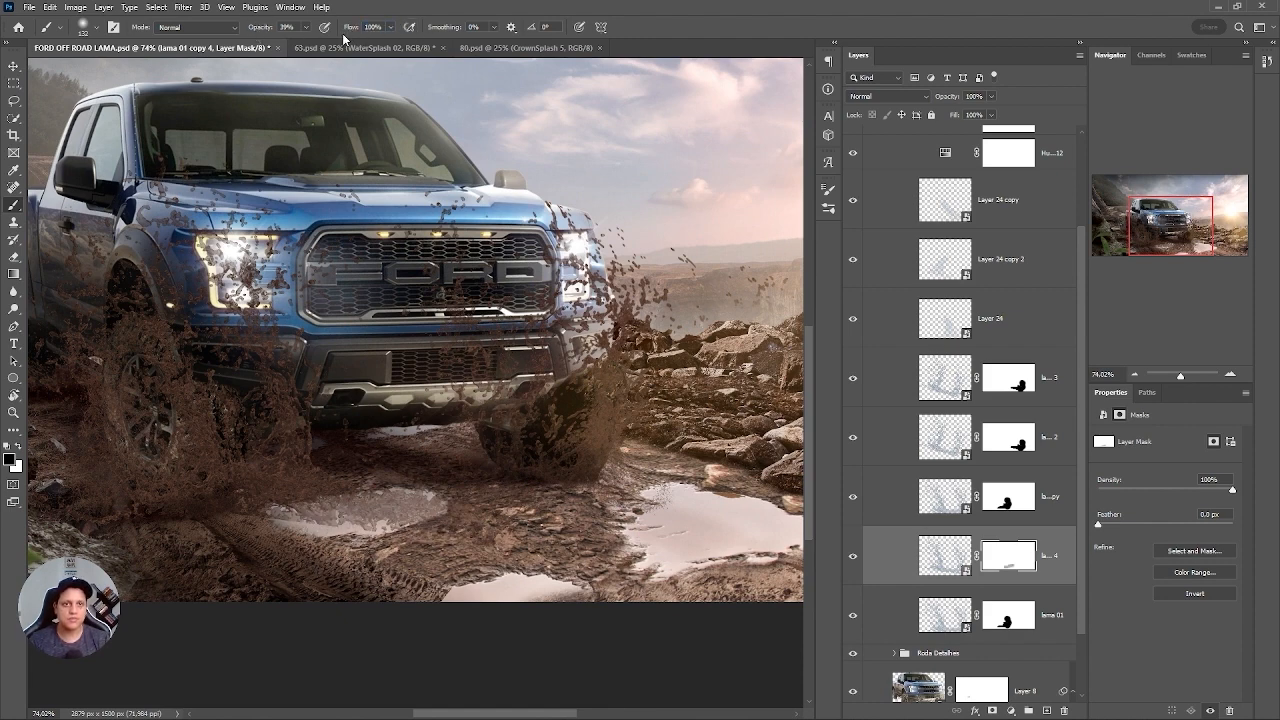
pyautogui.press('0')
pyautogui.moveTo(515, 512)
pyautogui.mouseDown()
pyautogui.moveTo(315, 520)
pyautogui.moveTo(365, 468)
pyautogui.moveTo(305, 435)
pyautogui.moveTo(303, 507)
pyautogui.mouseUp()
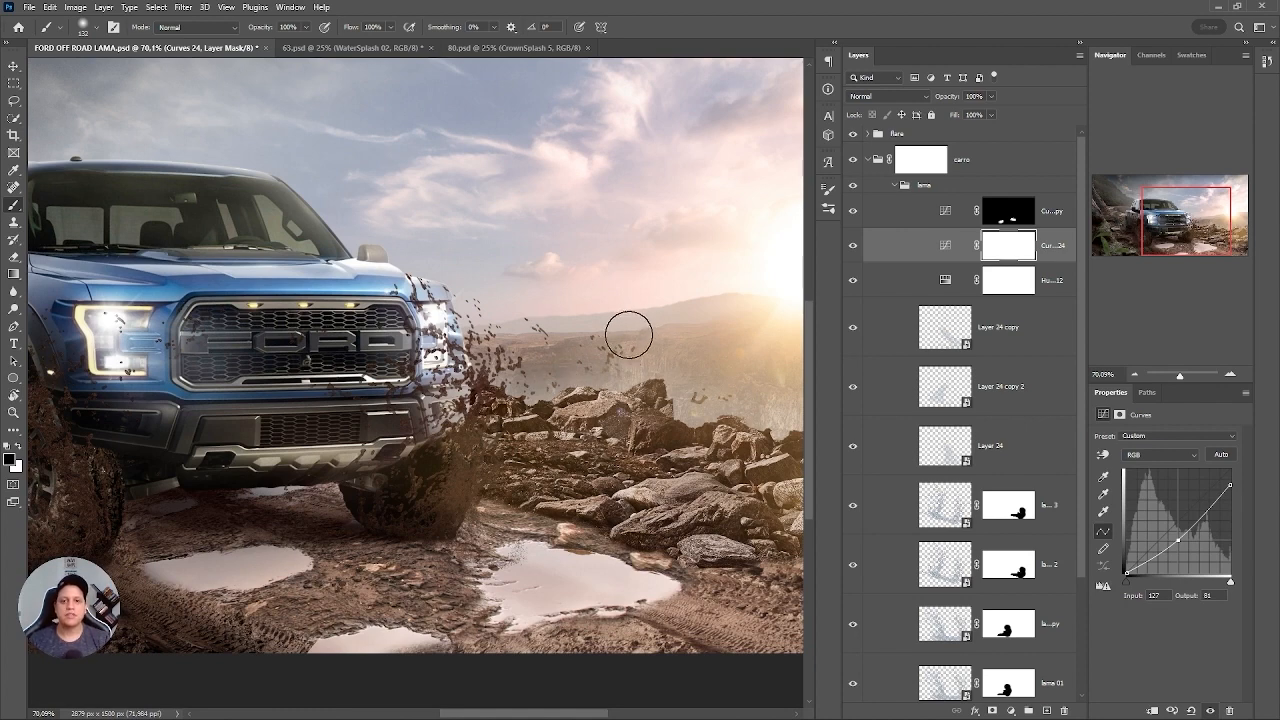
# Paint the Curves 24 mask black at 10% opacity and 10% flow to lighten the splash beside the sun-side front wheel.
pyautogui.moveTo(659, 352); pyautogui.dragTo(504, 378)
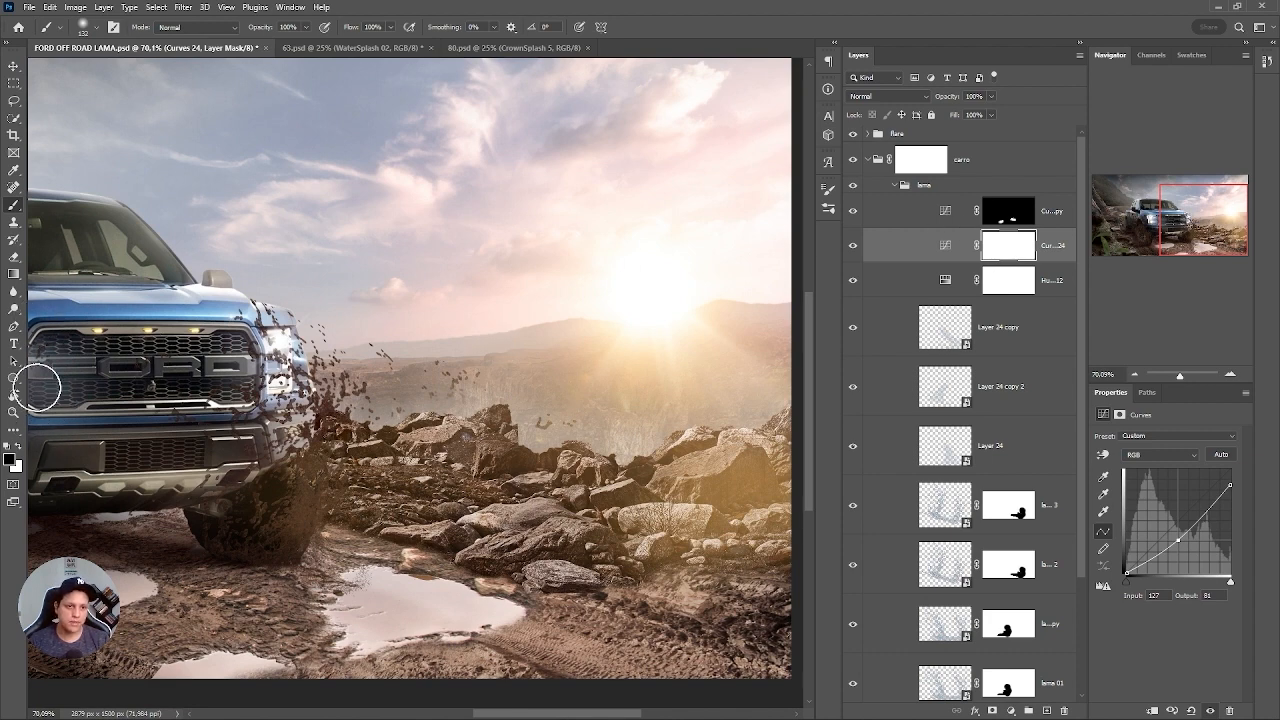
pyautogui.keyDown('alt'); pyautogui.rightClick(388, 322); pyautogui.keyUp('alt')
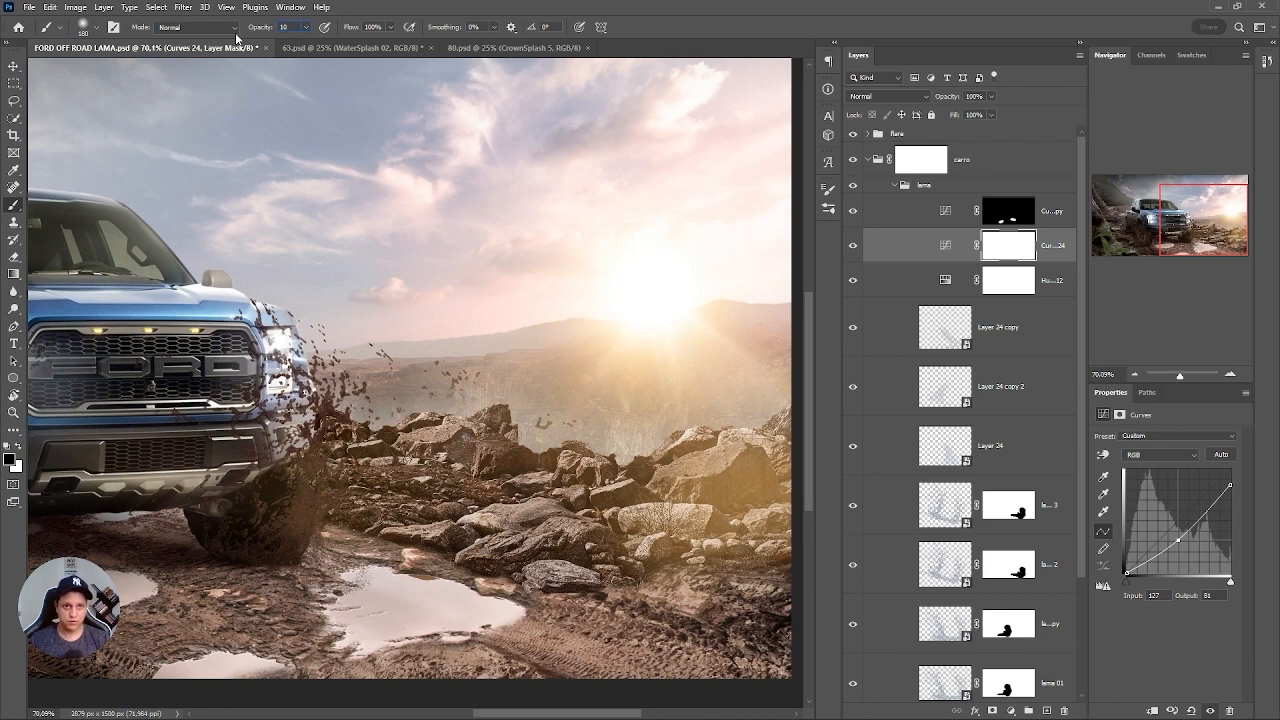
pyautogui.write('10')
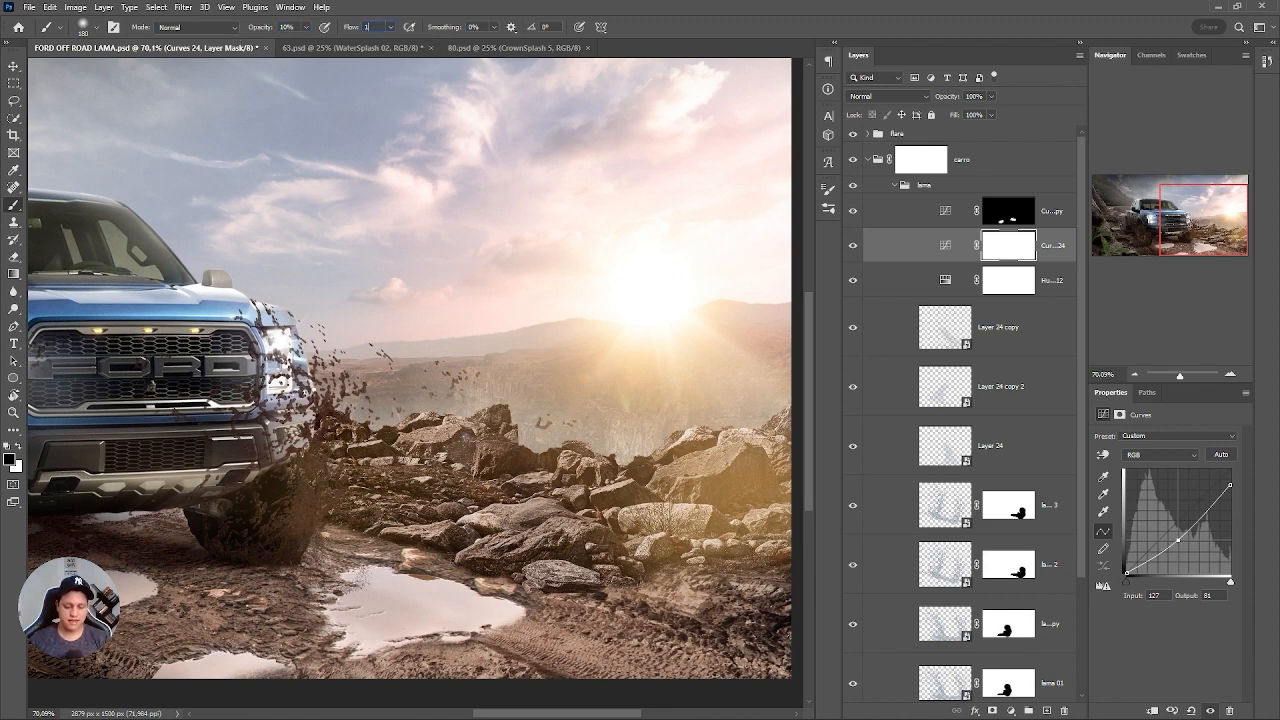
pyautogui.press('Return')
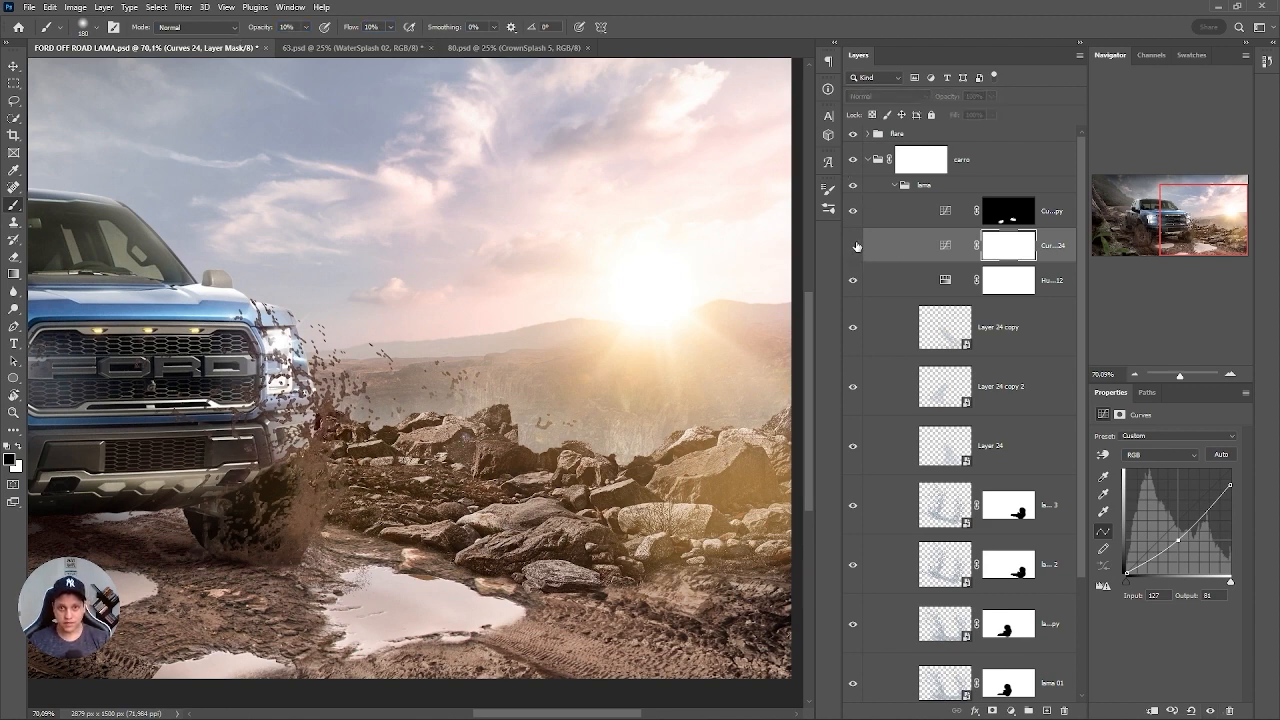
pyautogui.click(985, 252)
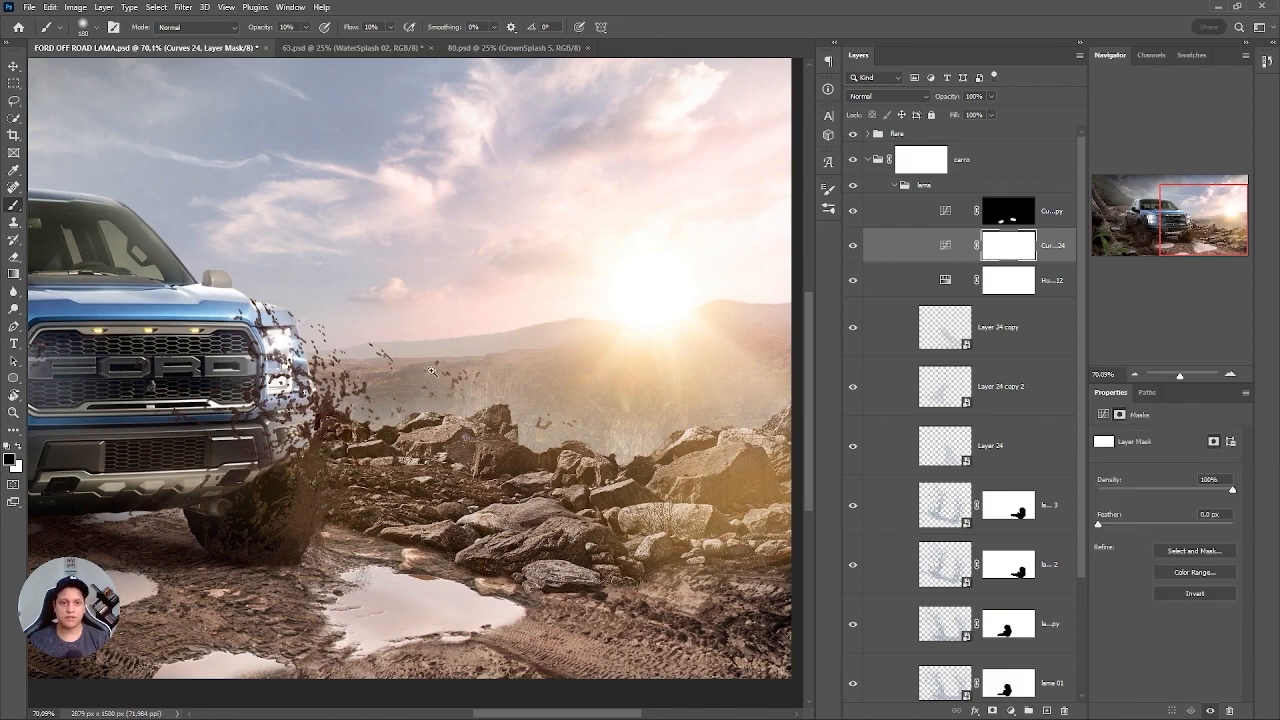
pyautogui.scroll(3, 432, 372)
pyautogui.moveTo(446, 465)
pyautogui.mouseDown()
pyautogui.moveTo(357, 289)
pyautogui.moveTo(396, 338)
pyautogui.mouseUp()
pyautogui.moveTo(396, 338); pyautogui.dragTo(451, 175)
pyautogui.moveTo(367, 302)
pyautogui.mouseDown()
pyautogui.moveTo(436, 175)
pyautogui.moveTo(428, 203)
pyautogui.moveTo(402, 208)
pyautogui.moveTo(364, 383)
pyautogui.moveTo(381, 293)
pyautogui.moveTo(382, 327)
pyautogui.mouseUp()
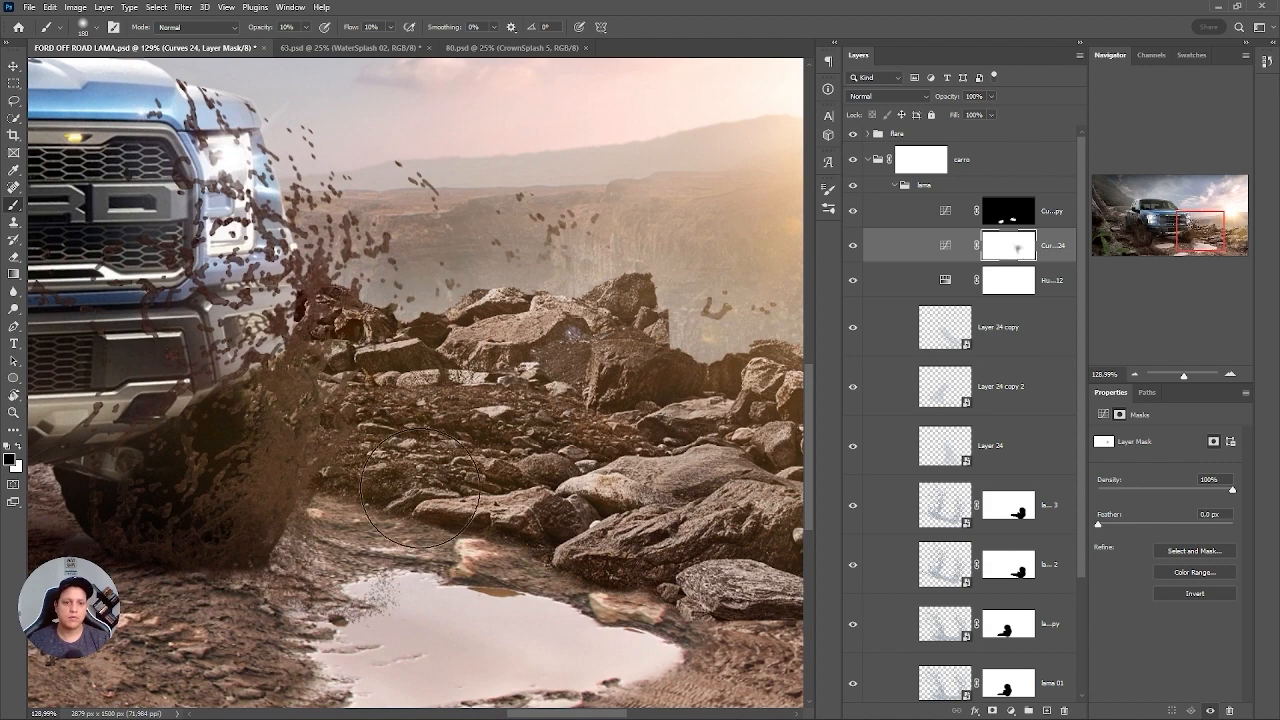
pyautogui.press('[')
pyautogui.press('[')
pyautogui.press('[')
pyautogui.press('[')
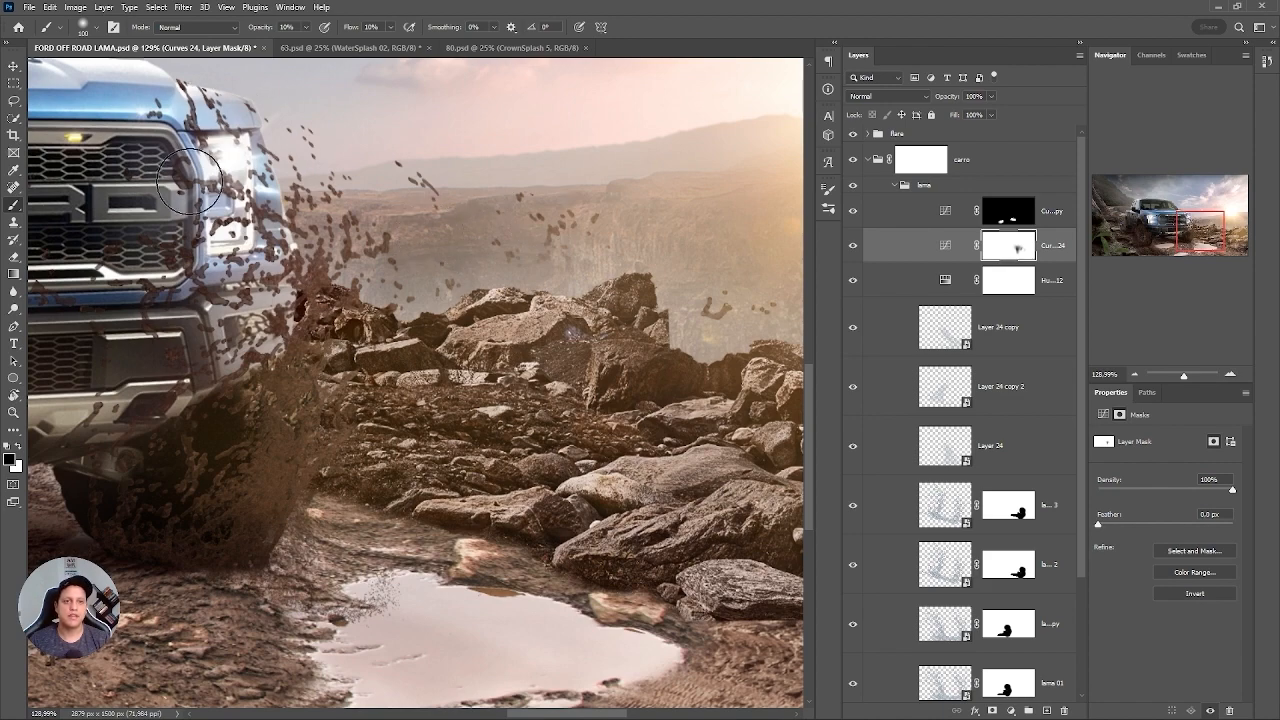
# Examine the mud splashes around both front wheels, up close and within the whole composite.
pyautogui.scroll(-3, 485, 333)
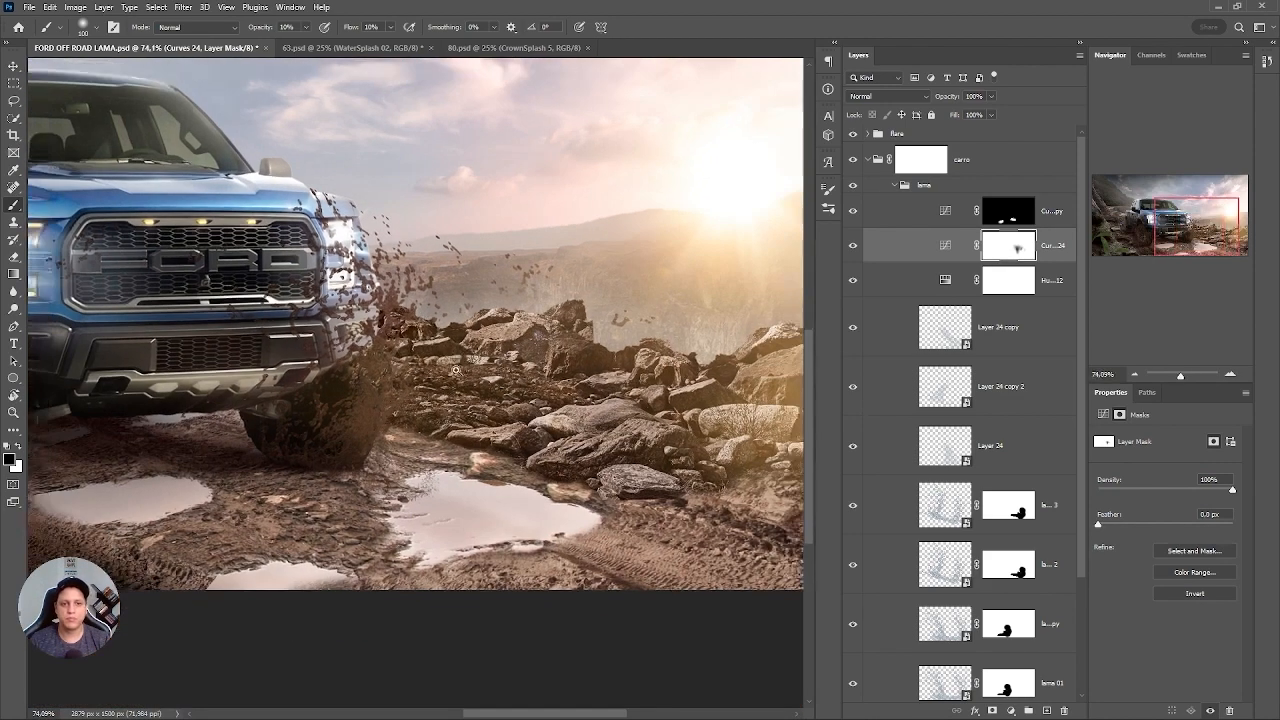
pyautogui.scroll(-1, 426, 326)
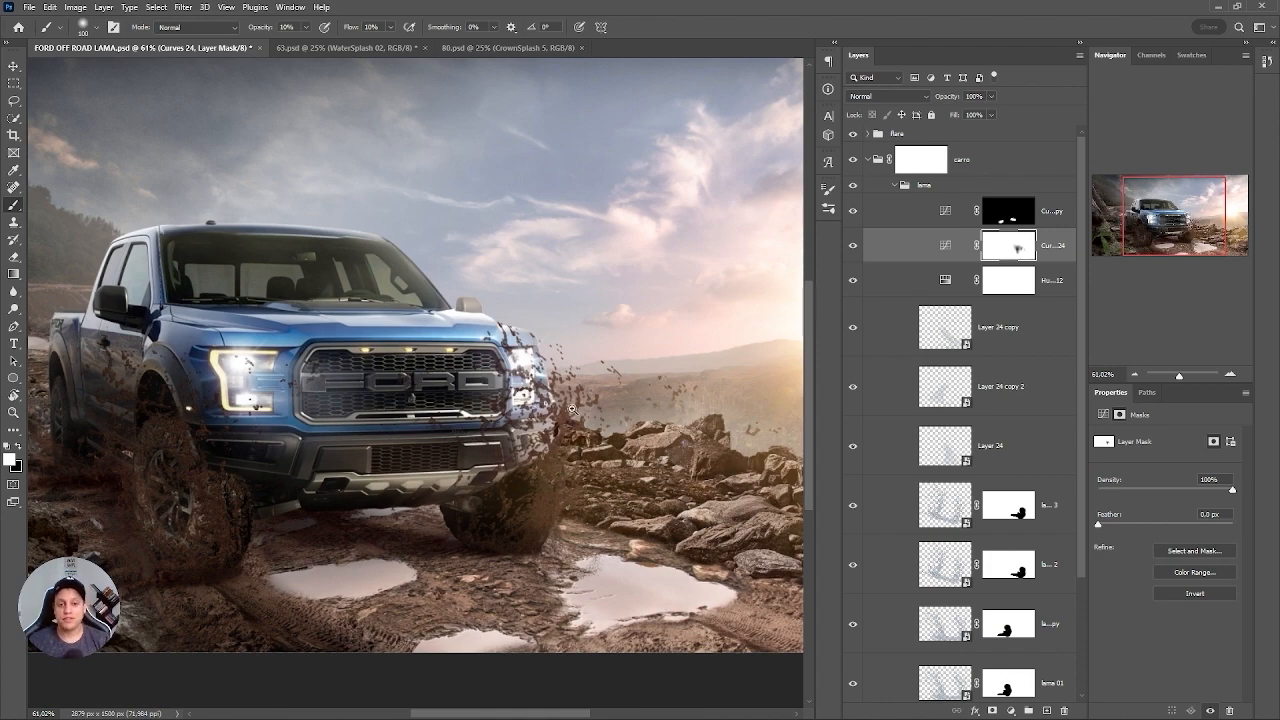
pyautogui.scroll(-3, 572, 408)
pyautogui.scroll(5, 400, 380)
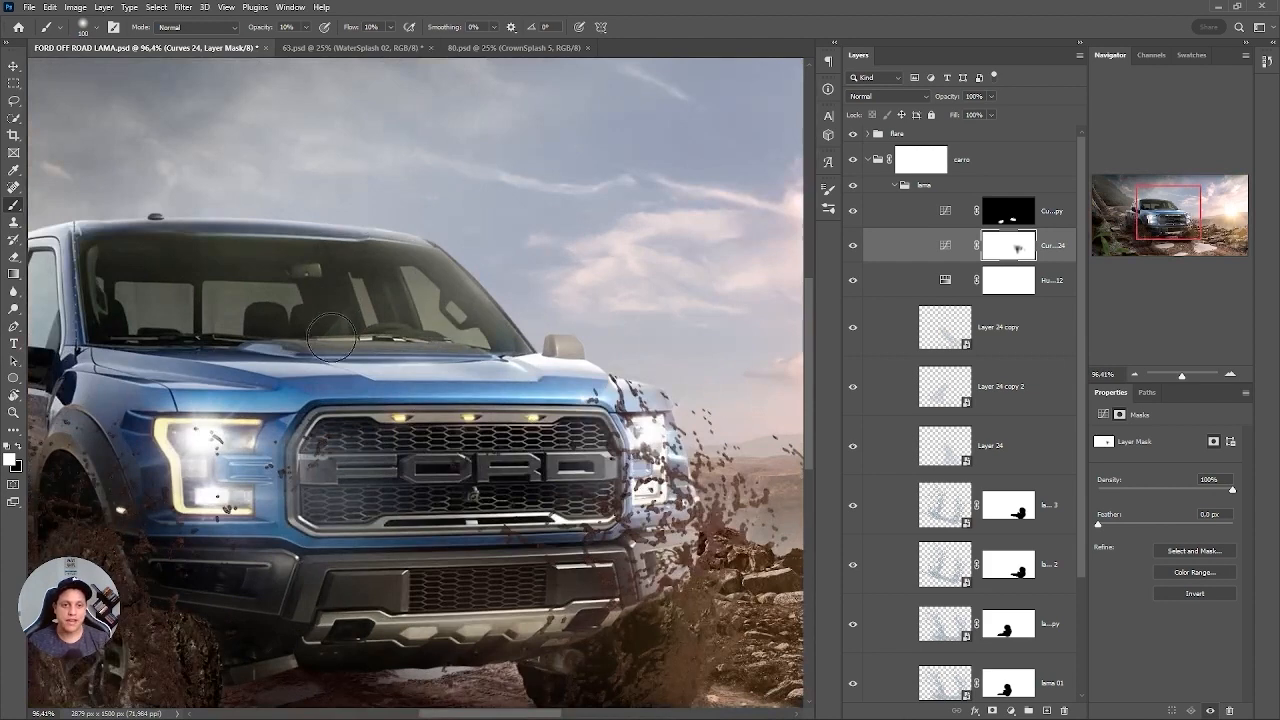
pyautogui.scroll(-3, 545, 405)
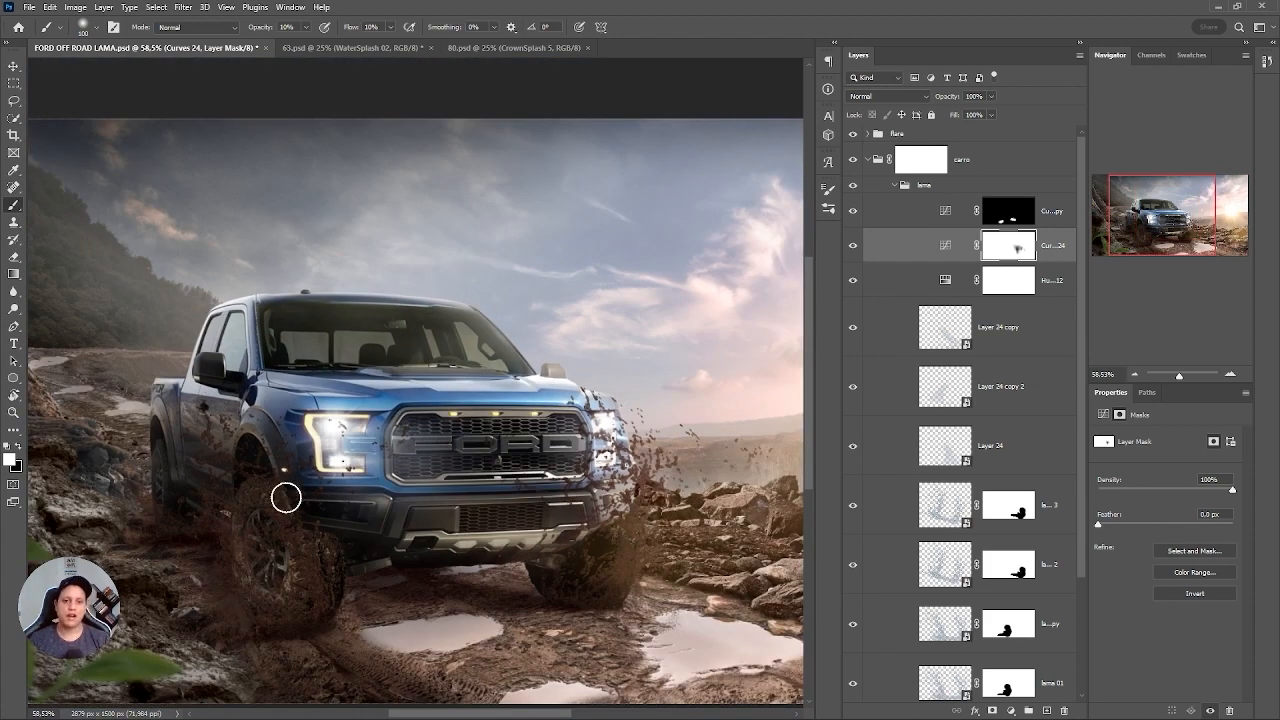
pyautogui.scroll(3, 397, 357)
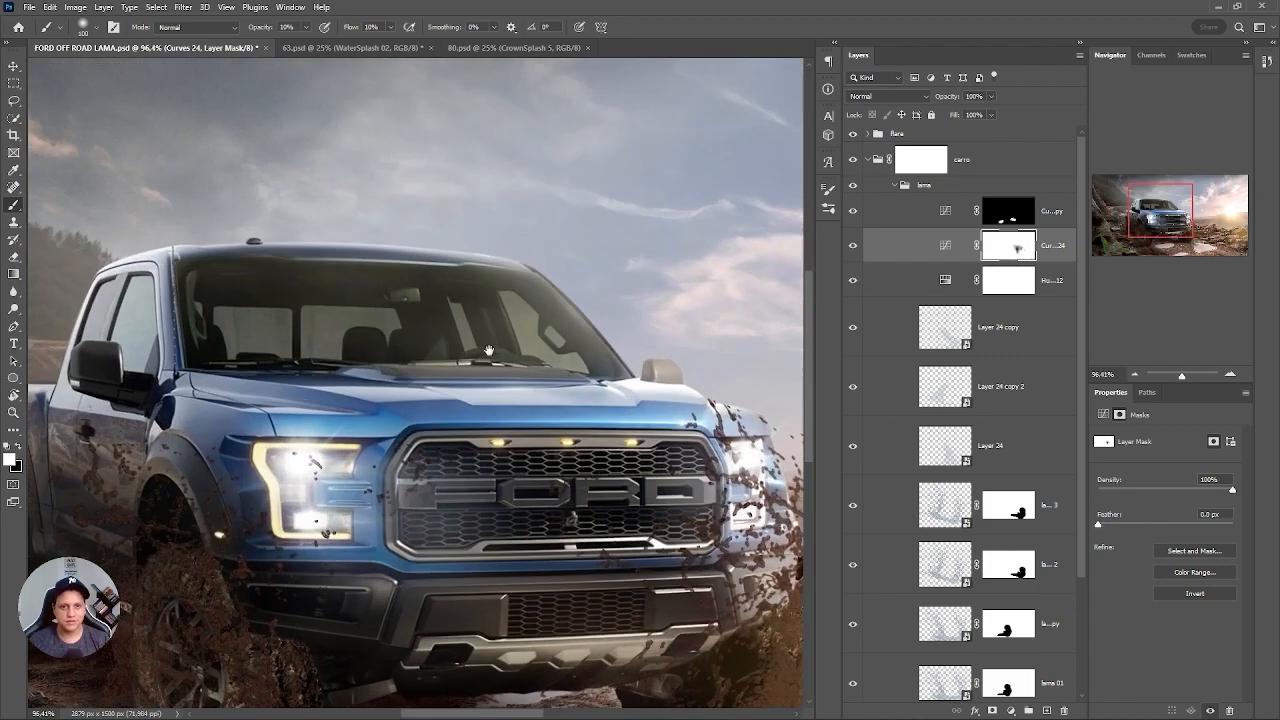
pyautogui.scroll(-4, 540, 428)
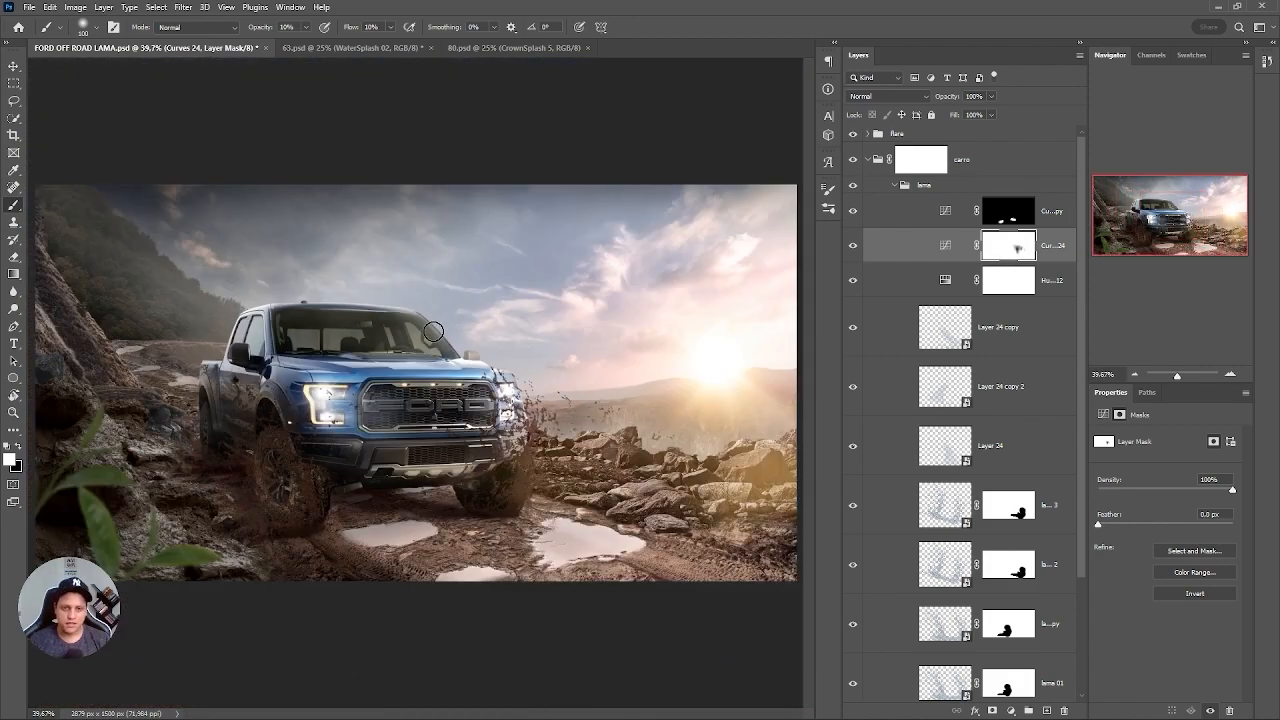
pyautogui.scroll(4, 481, 408)
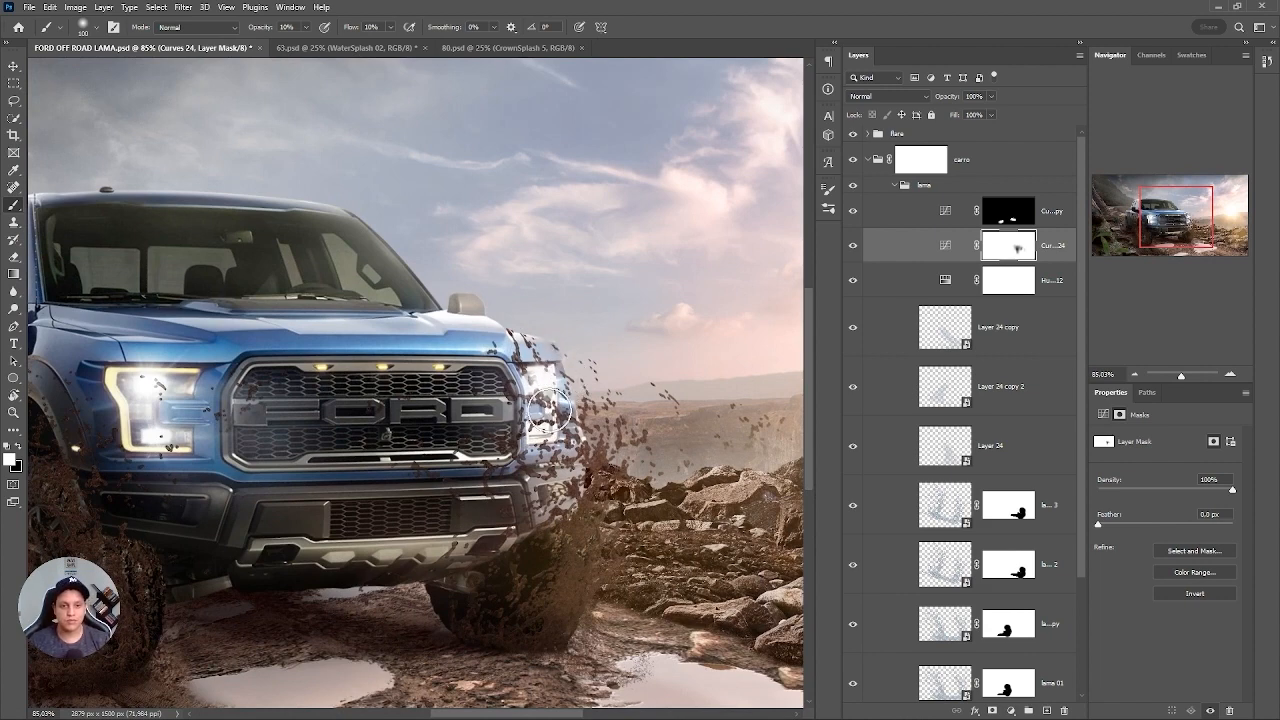
pyautogui.scroll(-2, 515, 385)
pyautogui.scroll(-2, 402, 377)
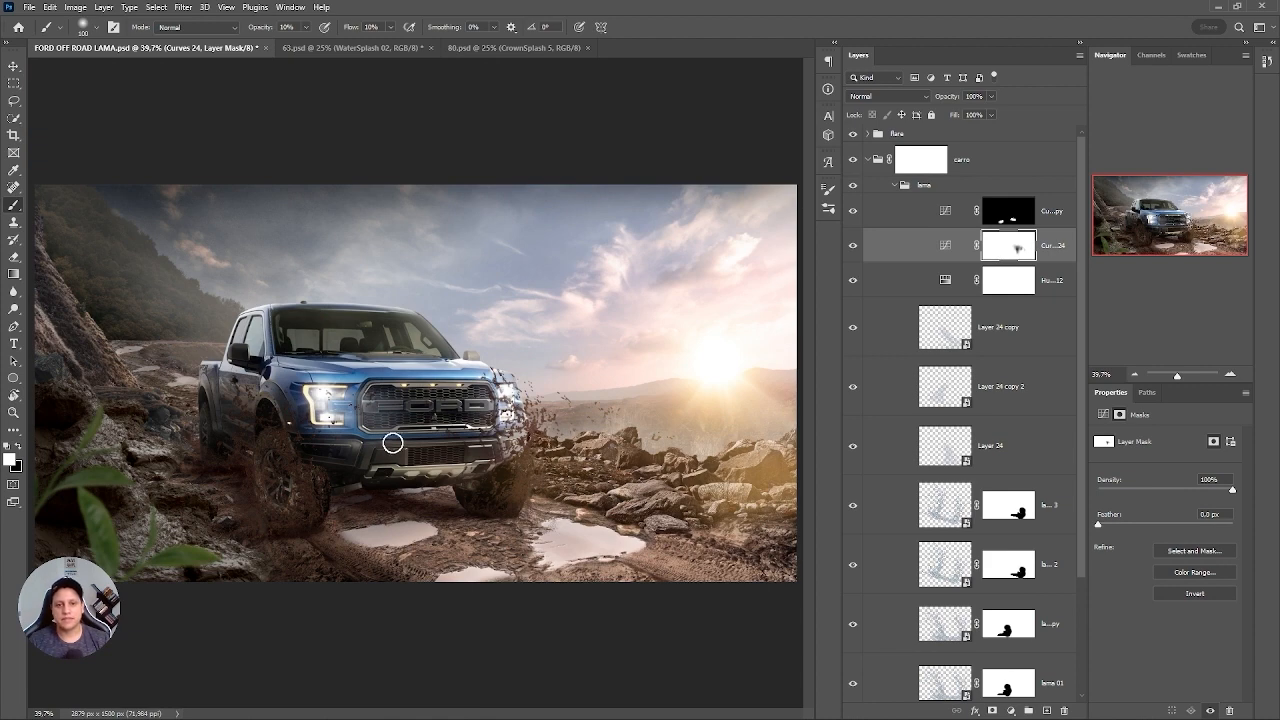
pyautogui.scroll(3, 437, 407)
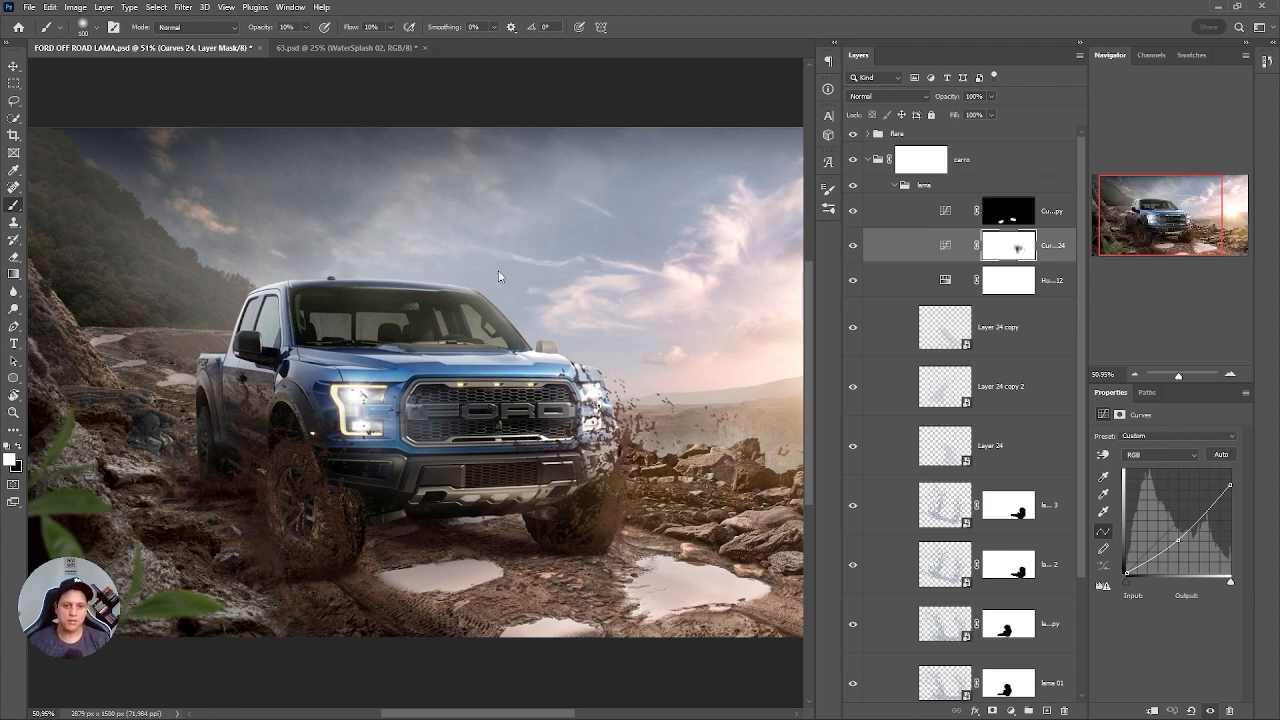
# Open the mud texture image 1gG6d1GH8b813hNDHxoU.jpeg from the v2- off road folder.
pyautogui.hotkey('ctrl', 'o')
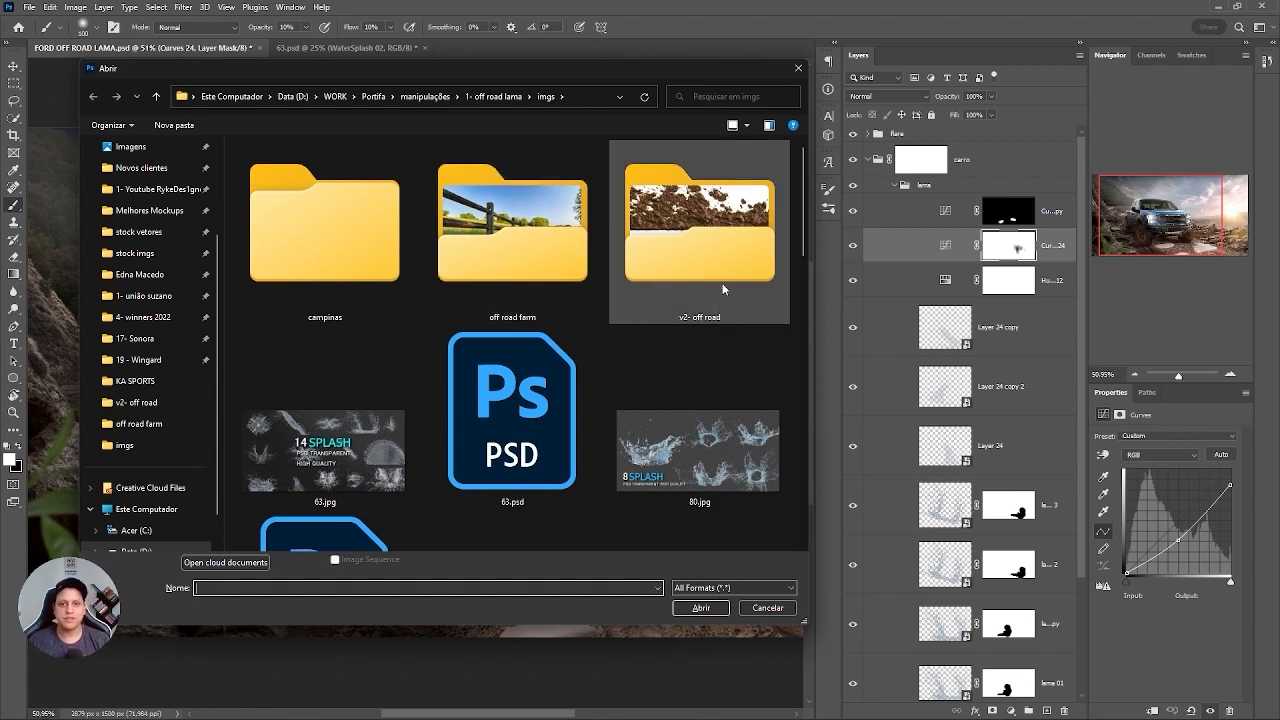
pyautogui.doubleClick(708, 237)
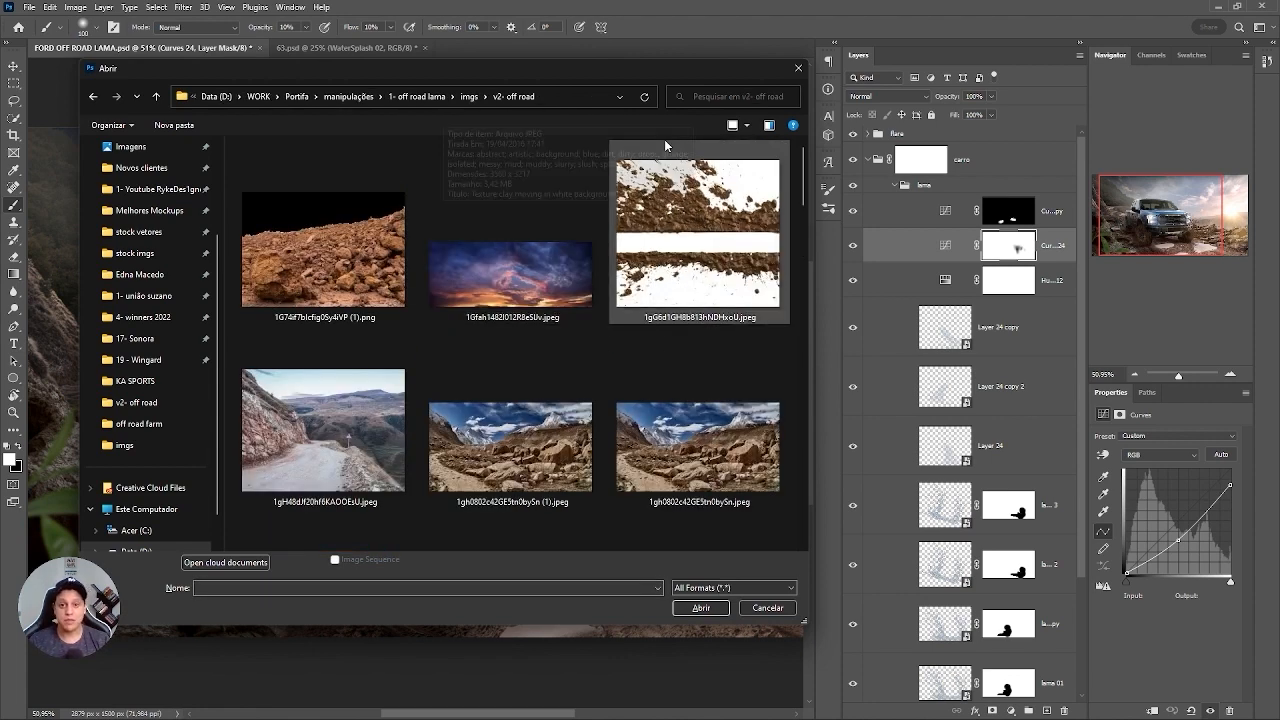
pyautogui.click(713, 300)
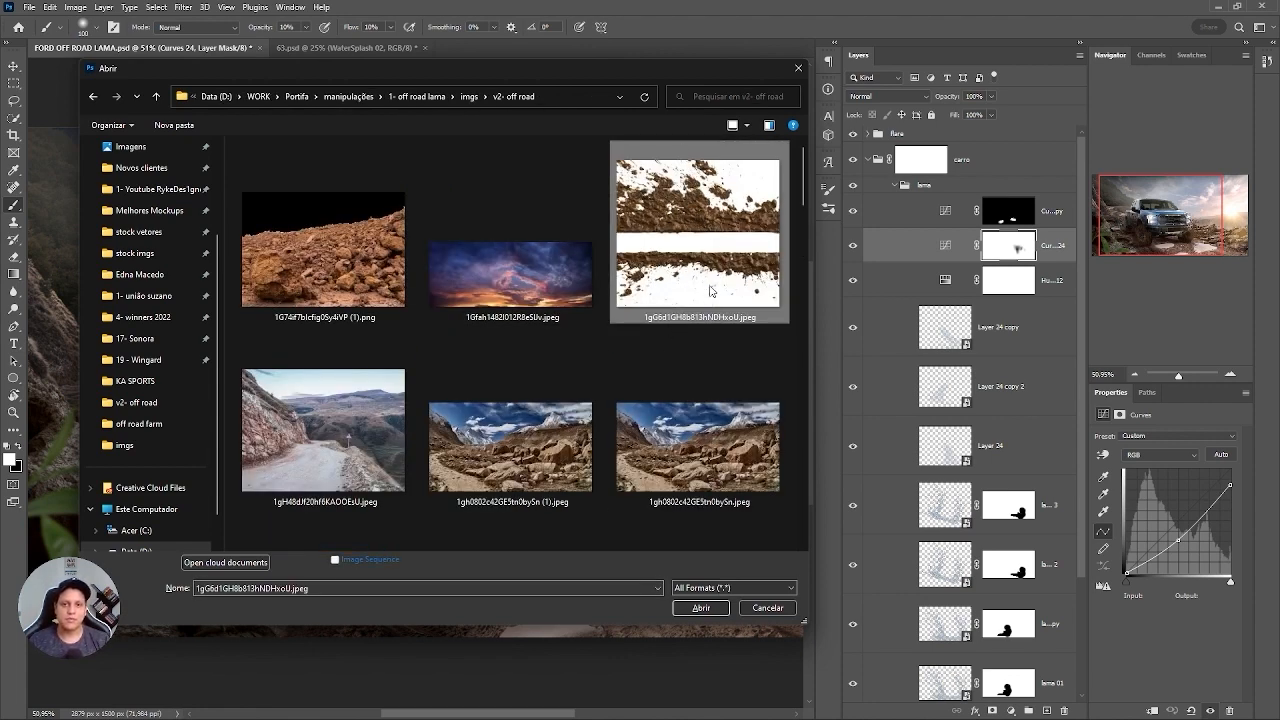
pyautogui.click(701, 608)
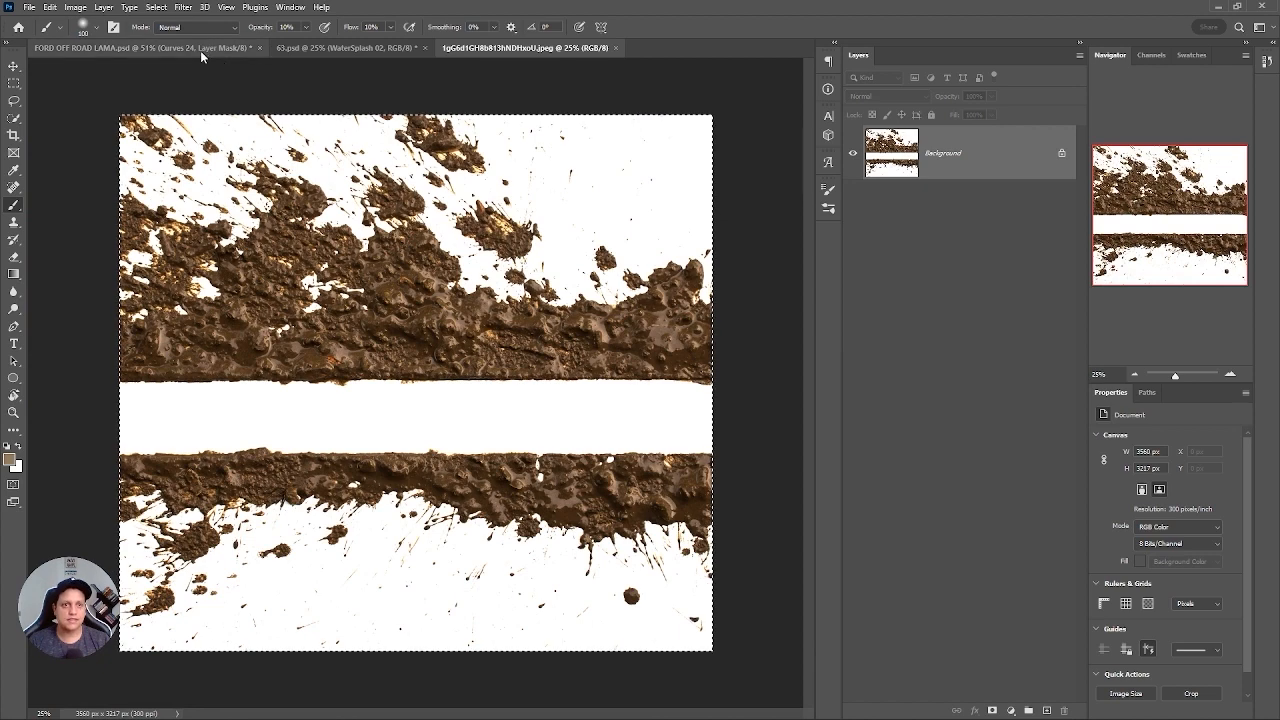
# Paste the mud texture above Curves 24 copy in the lama group of FORD OFF ROAD LAMA.psd and convert it to a smart object.
pyautogui.click(200, 48)
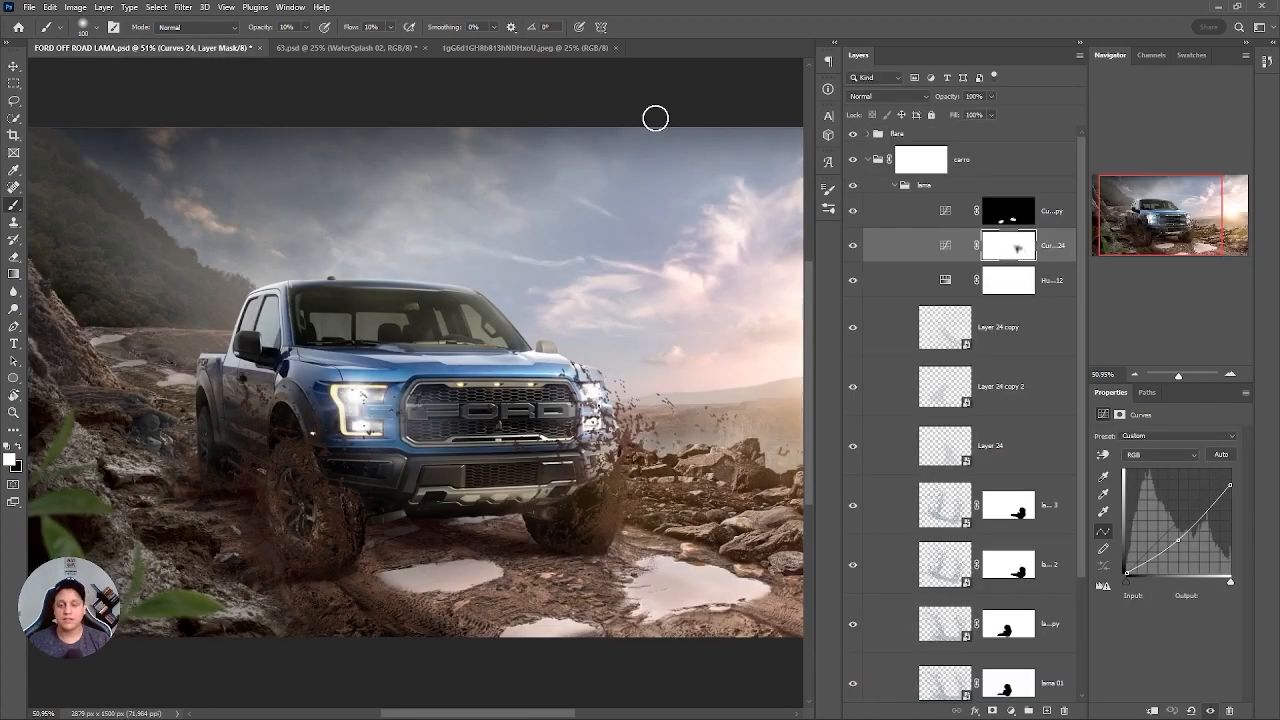
pyautogui.click(471, 48)
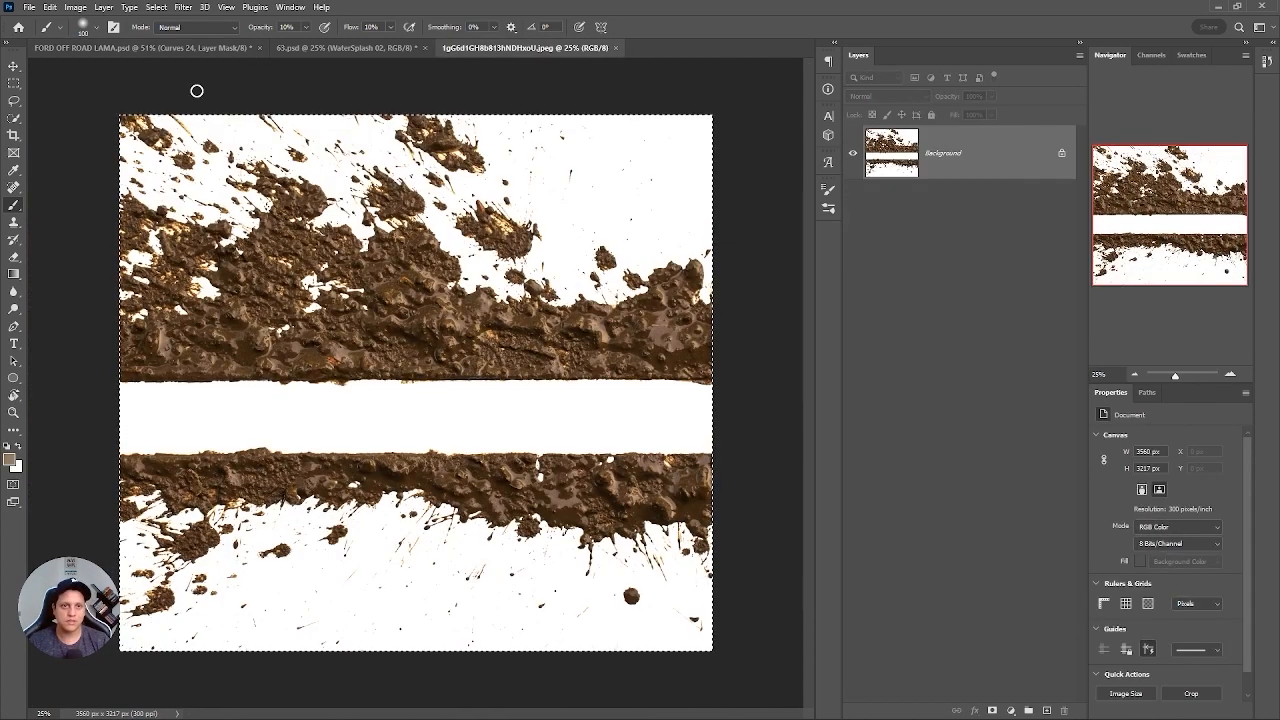
pyautogui.click(160, 48)
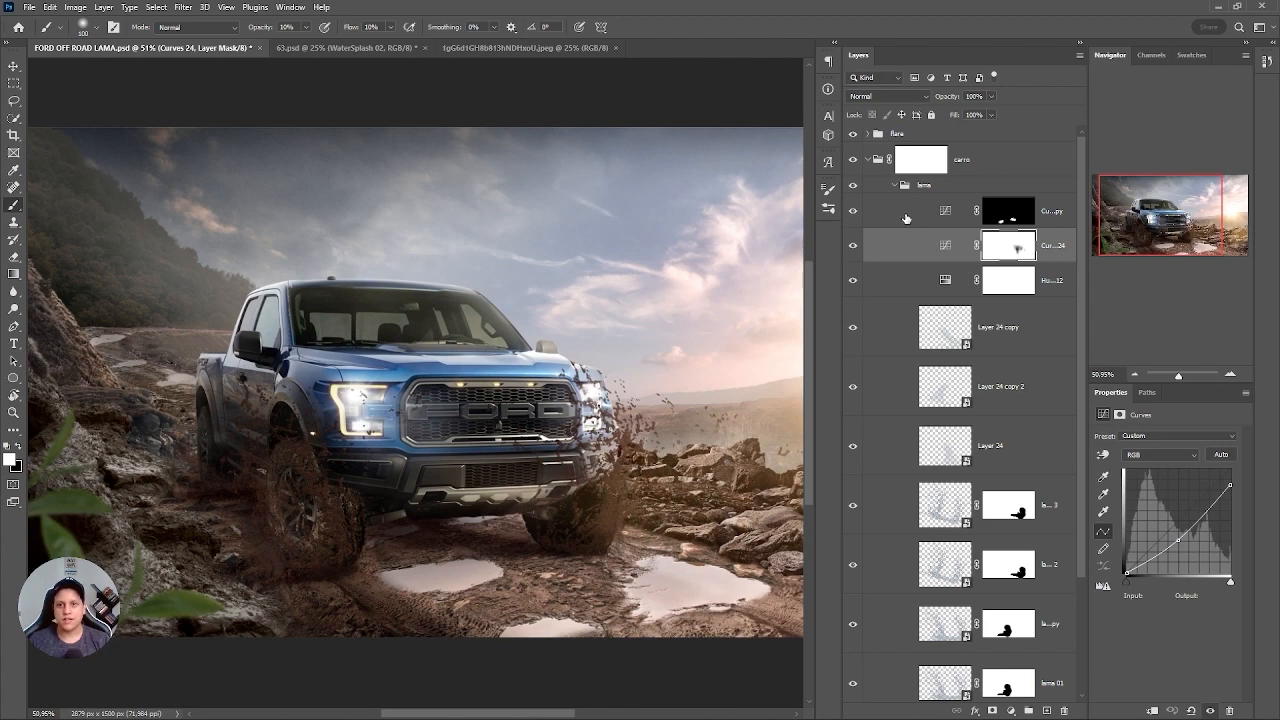
pyautogui.click(906, 218)
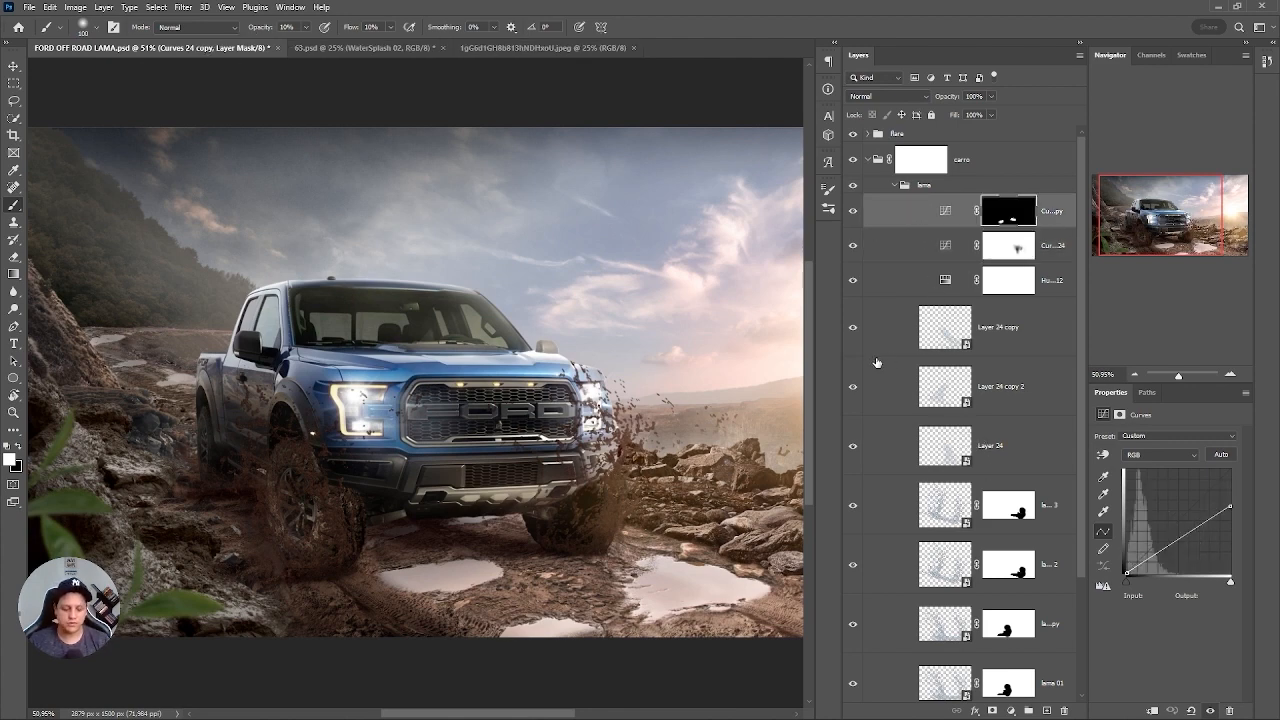
pyautogui.hotkey('ctrl', 'v')
pyautogui.press('Return')
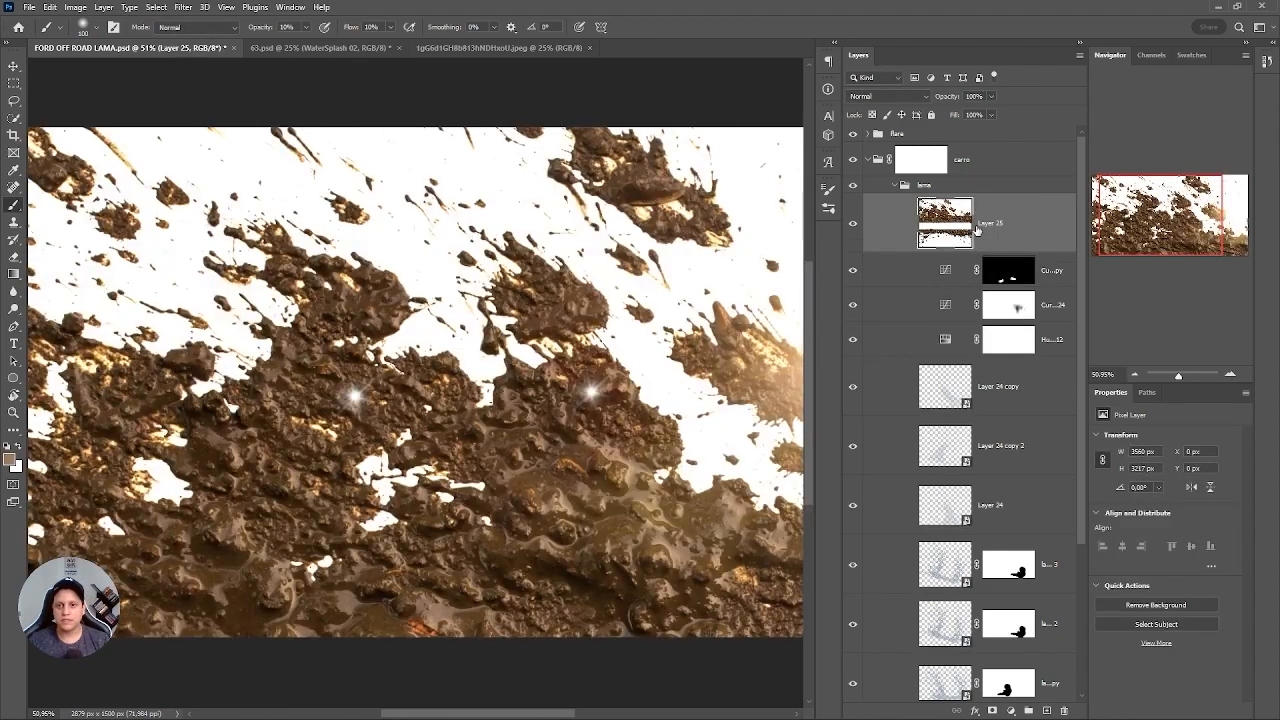
pyautogui.rightClick(977, 229)
pyautogui.click(1040, 340)
# Scale the mud texture down to about 23%, rotate it 6.18° and place it over the truck's front bumper.
pyautogui.hotkey('ctrl', 't')
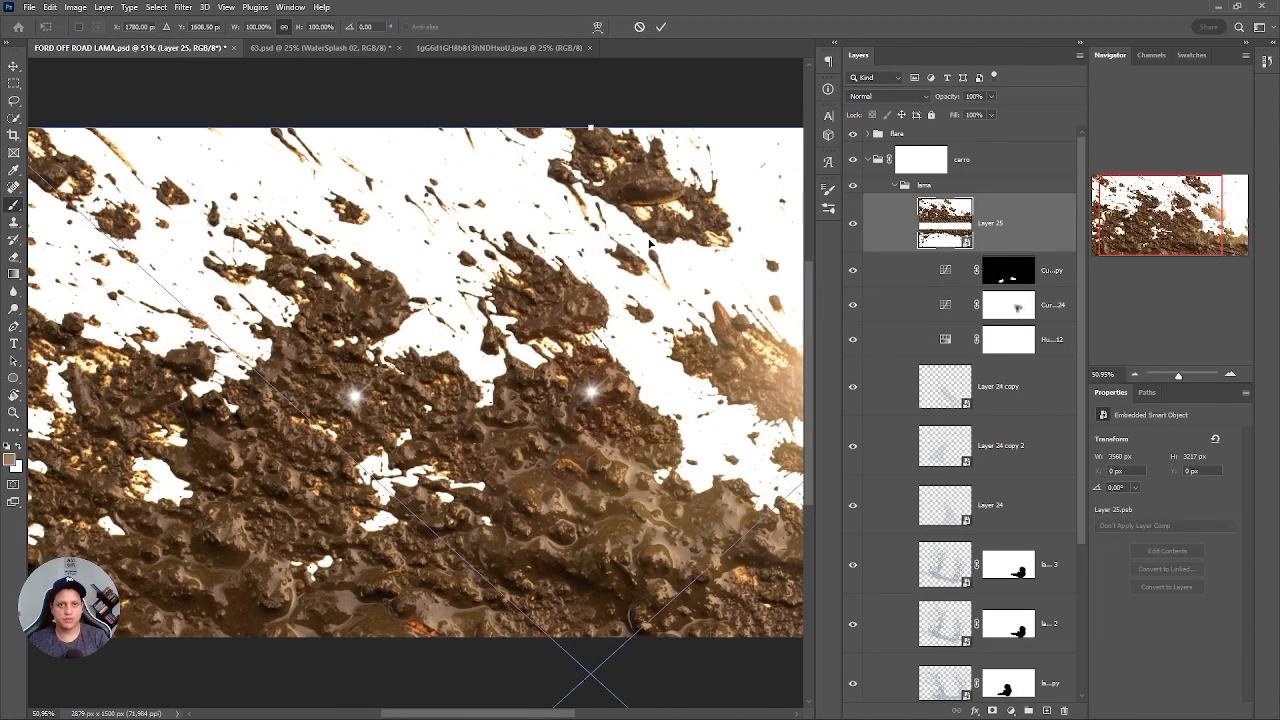
pyautogui.moveTo(590, 128); pyautogui.dragTo(624, 525)
pyautogui.moveTo(590, 568); pyautogui.dragTo(494, 338)
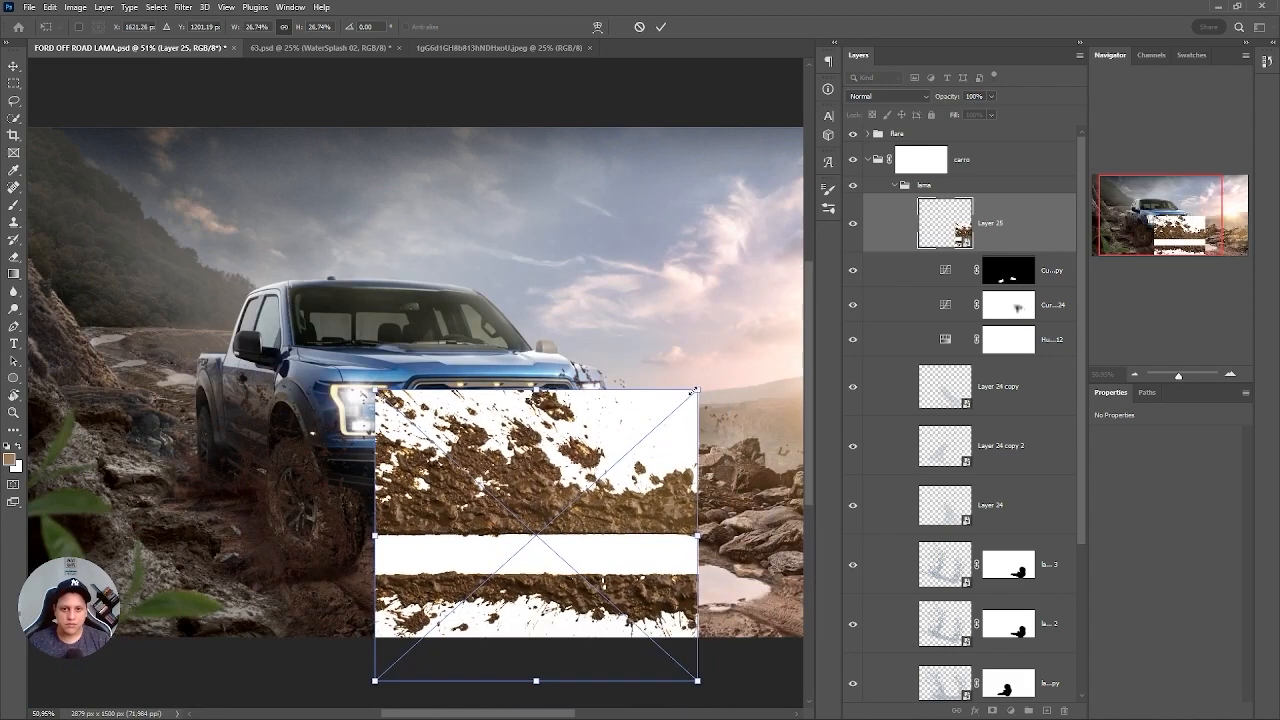
pyautogui.moveTo(694, 391); pyautogui.dragTo(659, 355)
pyautogui.scroll(3, 536, 435)
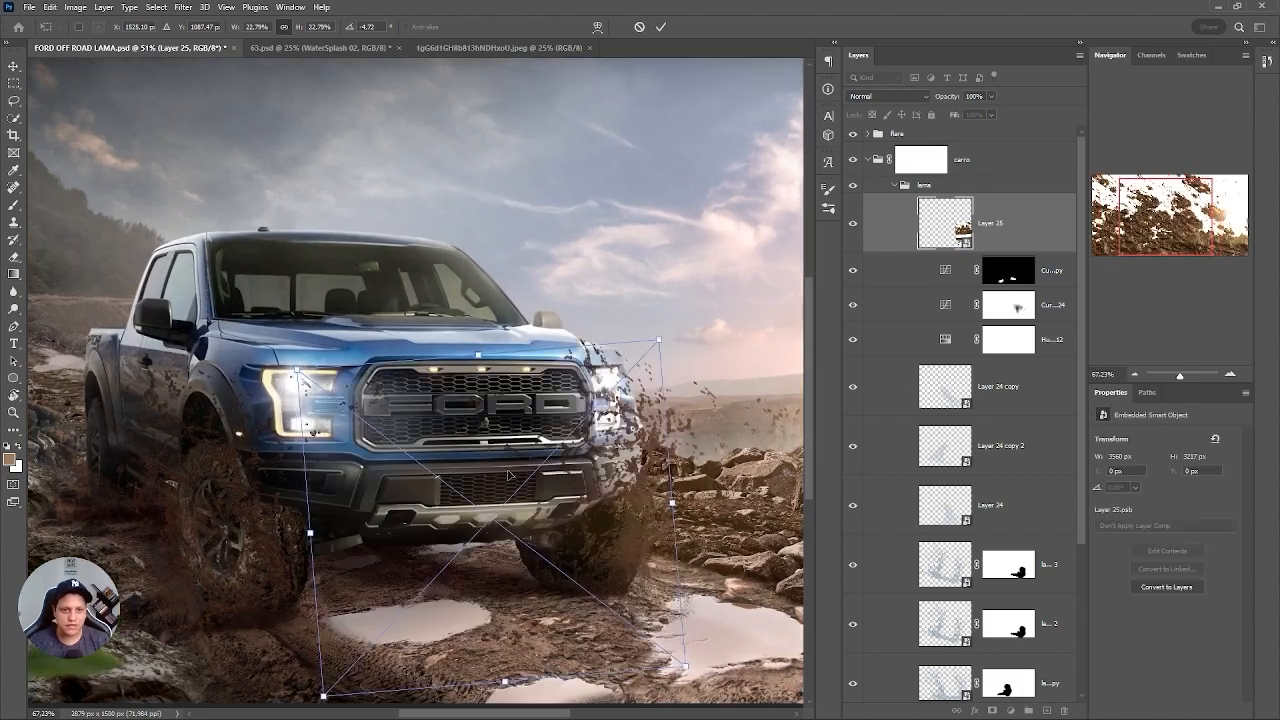
pyautogui.moveTo(510, 475); pyautogui.dragTo(418, 472)
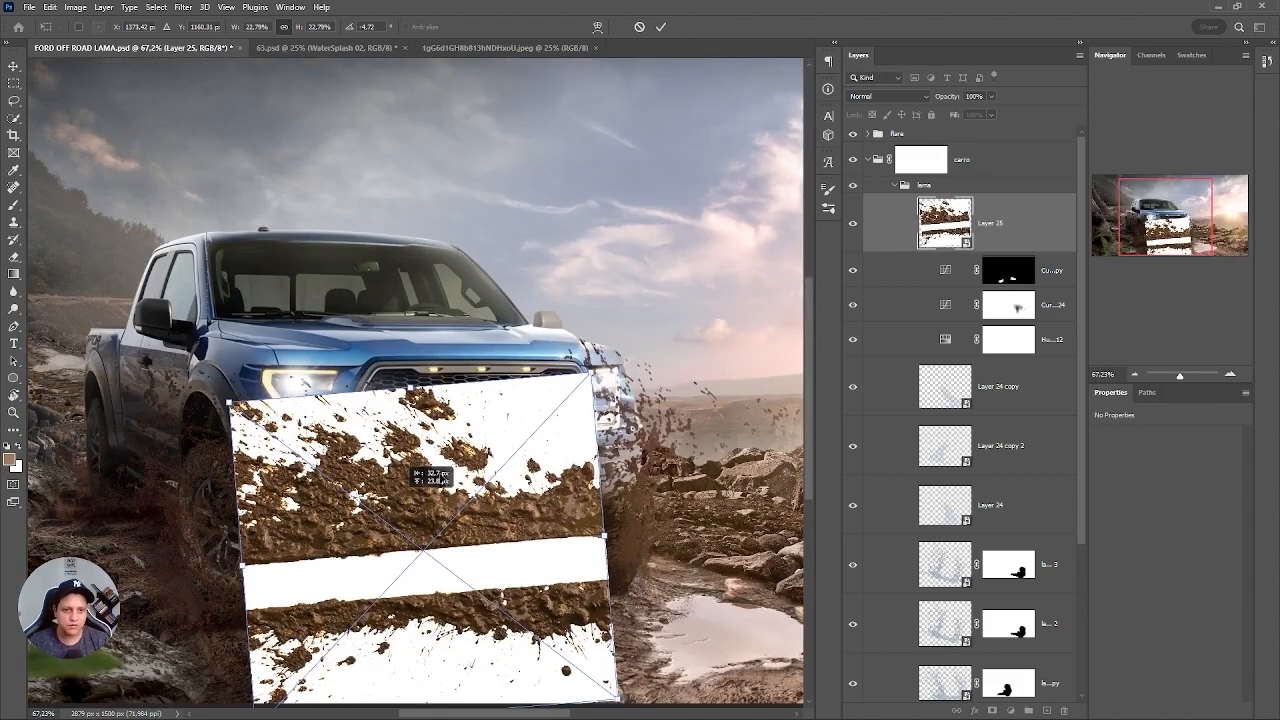
pyautogui.press('Return')
pyautogui.press('b')
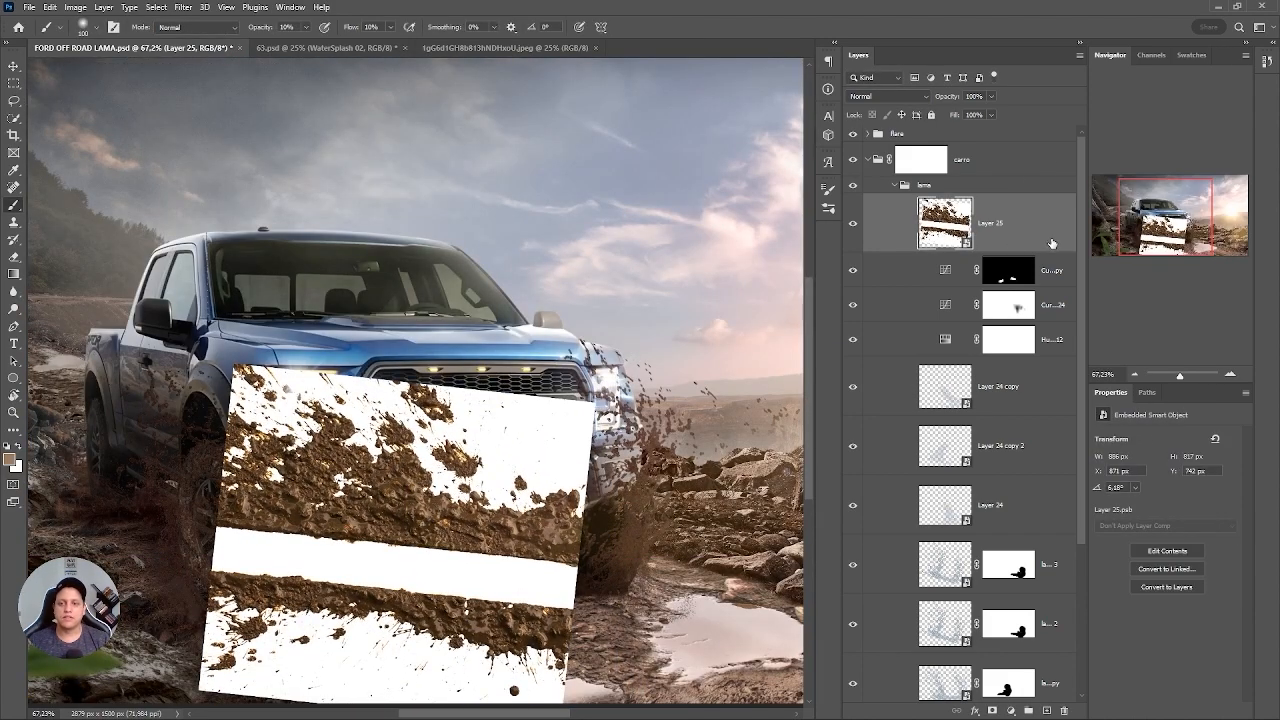
# Knock out the mud texture's white background with Blend If Gray, splitting the current layer's white point to 75 / 100.
pyautogui.doubleClick(962, 202)
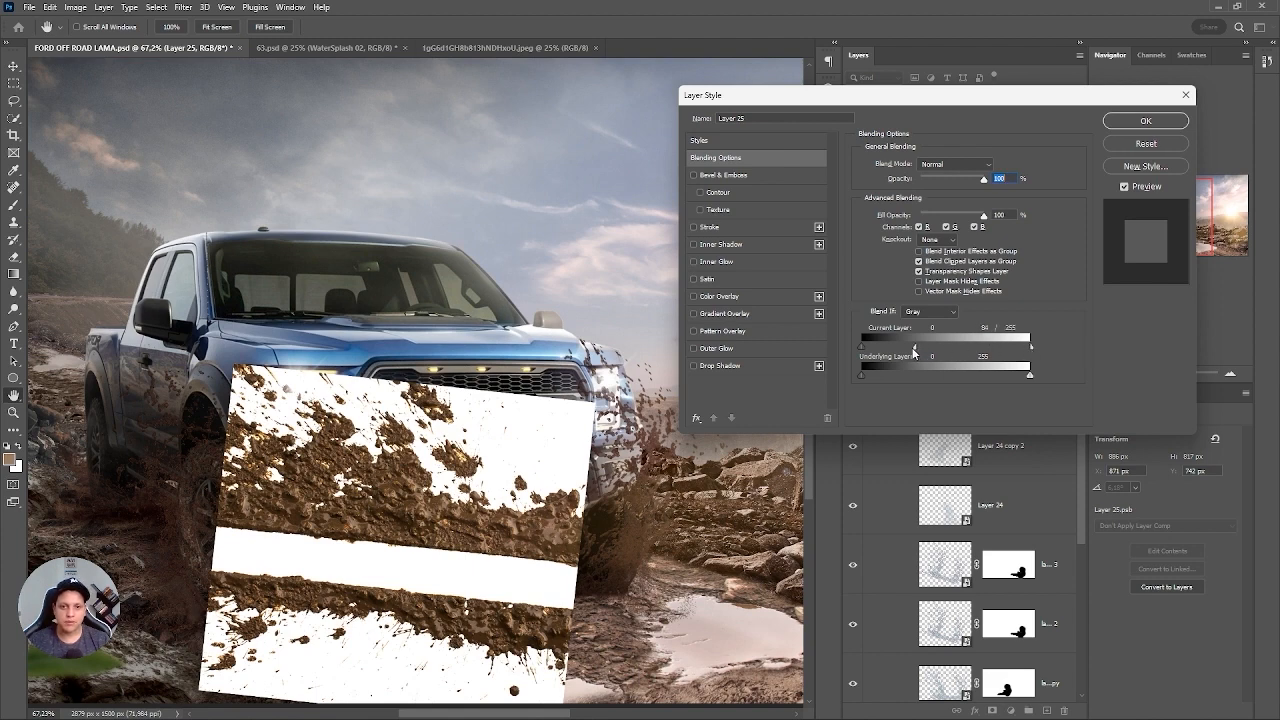
pyautogui.moveTo(912, 350); pyautogui.dragTo(880, 349)
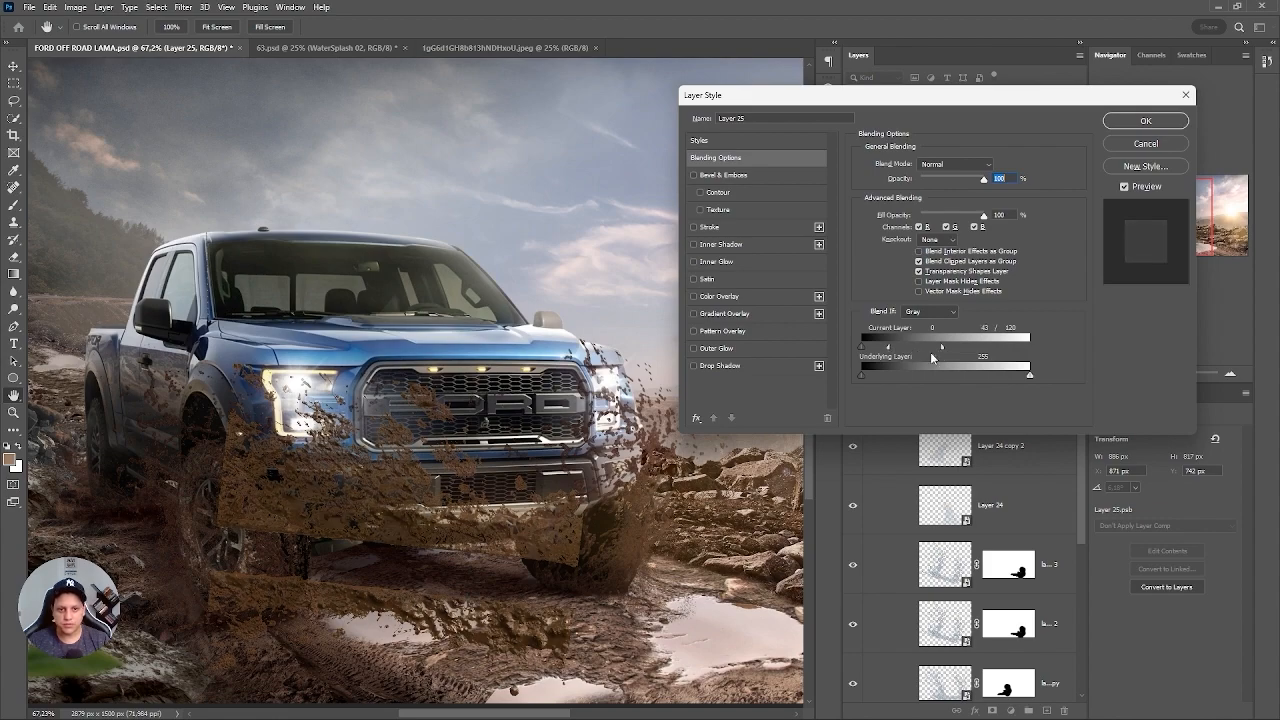
pyautogui.moveTo(357, 450); pyautogui.dragTo(514, 431)
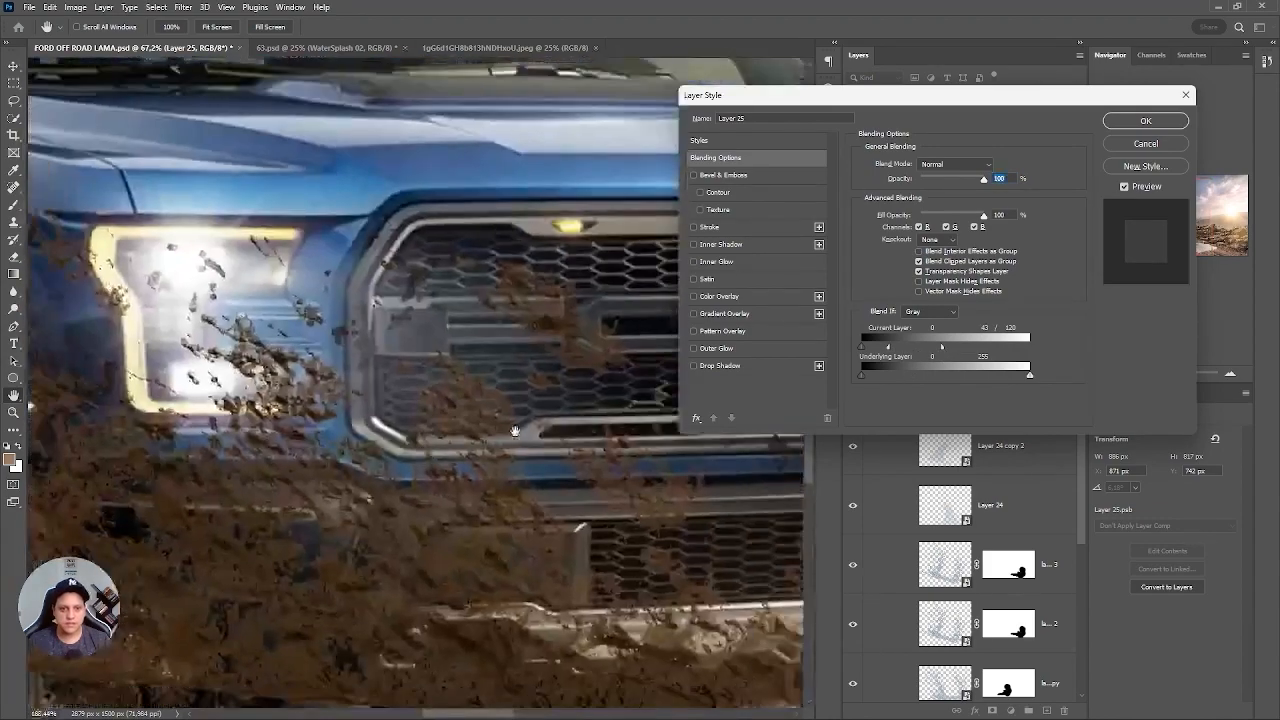
pyautogui.moveTo(888, 348); pyautogui.dragTo(935, 350)
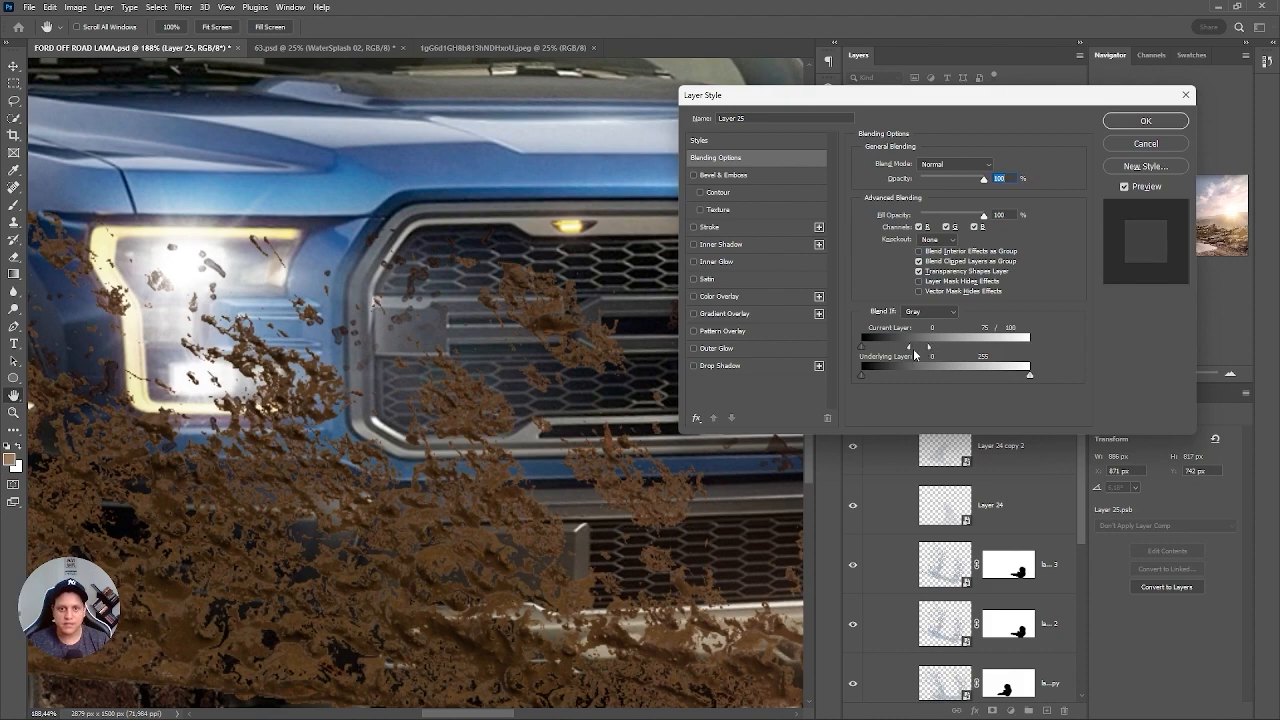
pyautogui.press('Return')
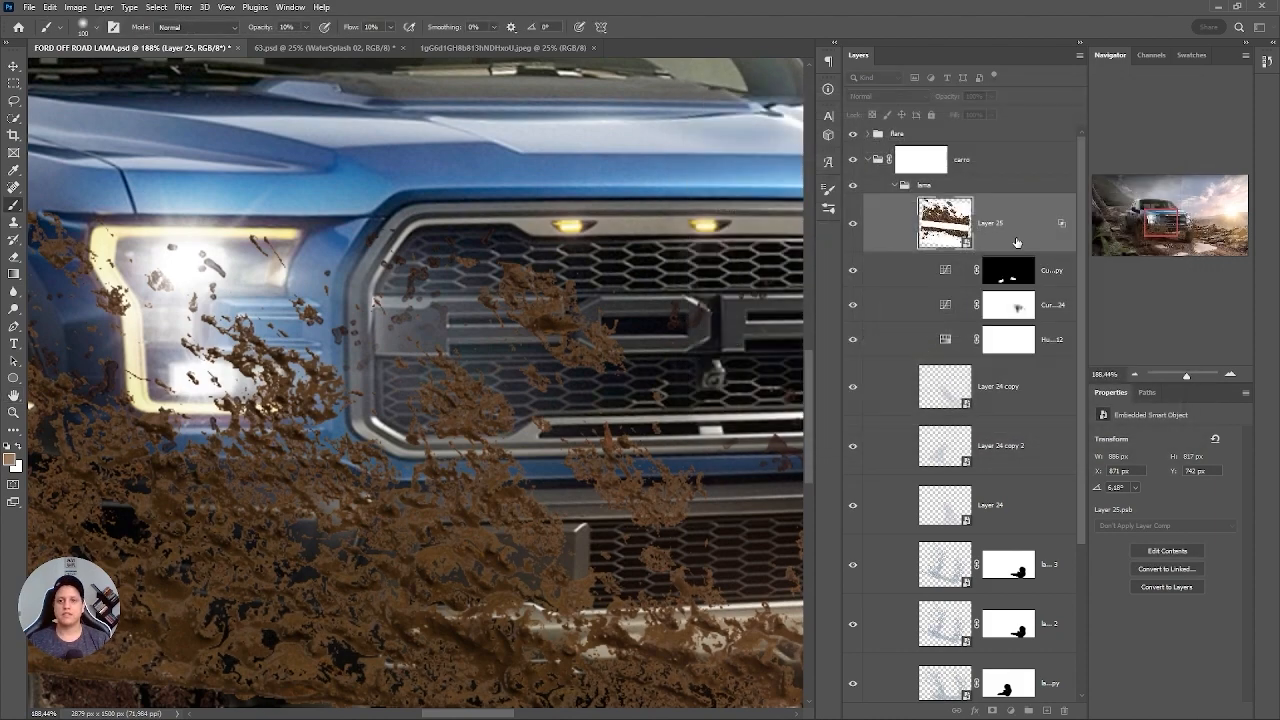
# Lock the flare group and move the mud texture slightly across the front bumper, to X 911 px and Y 766 px.
pyautogui.scroll(-5, 553, 432)
pyautogui.scroll(2, 553, 432)
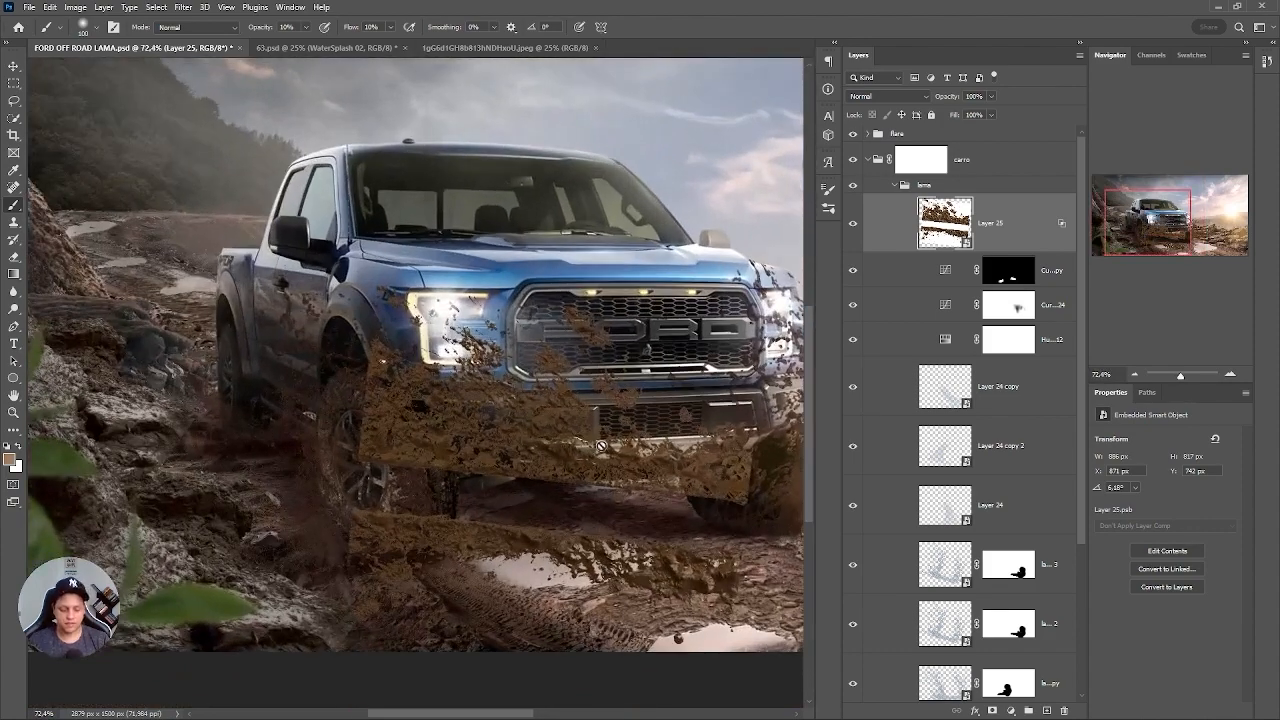
pyautogui.press('v')
pyautogui.click(605, 432)
pyautogui.hotkey('ctrl', 'z')
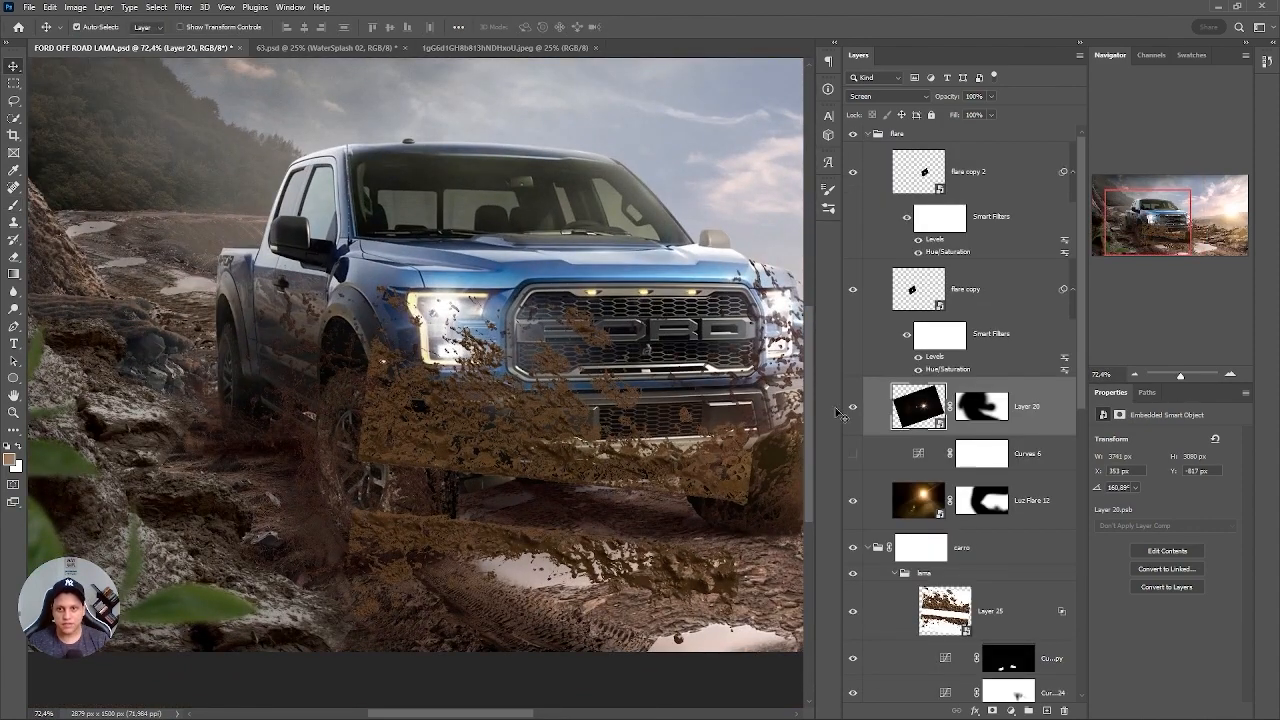
pyautogui.moveTo(556, 433); pyautogui.dragTo(596, 455)
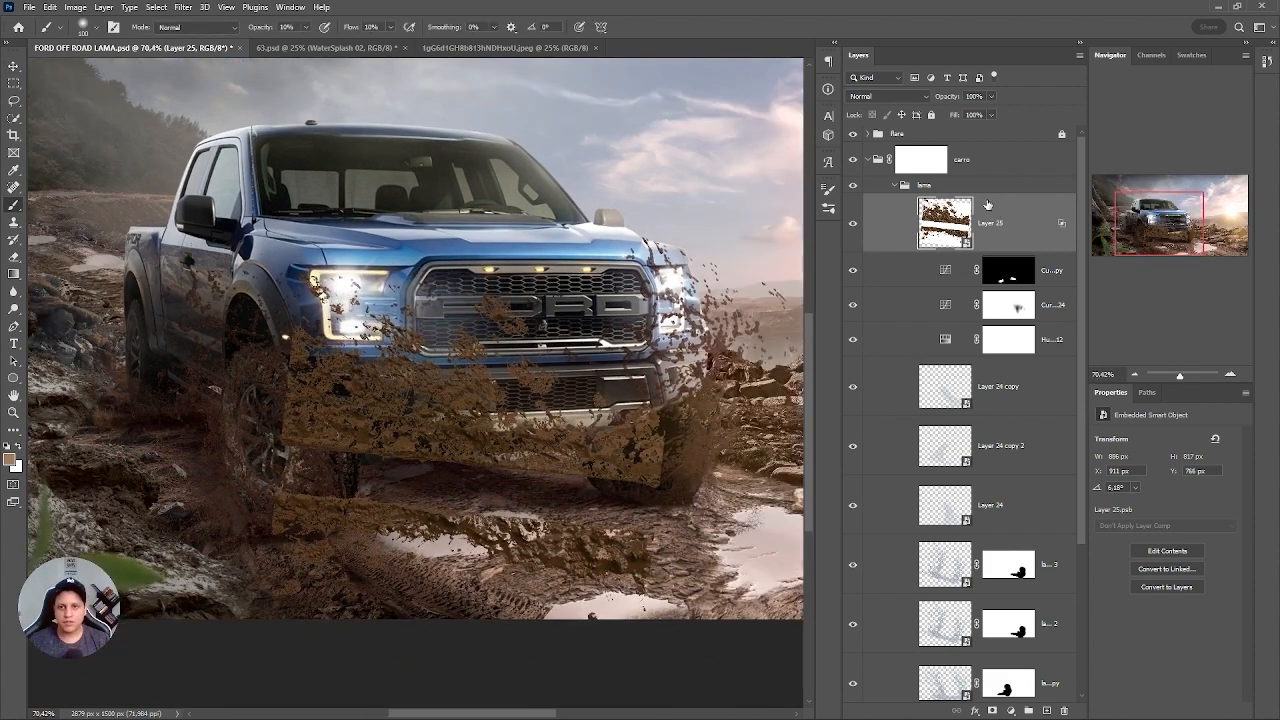
# Load the truck outline from Layer 8 as a selection and use it to mask the Layer 25 mud texture.
pyautogui.moveTo(1081, 254); pyautogui.dragTo(1085, 597)
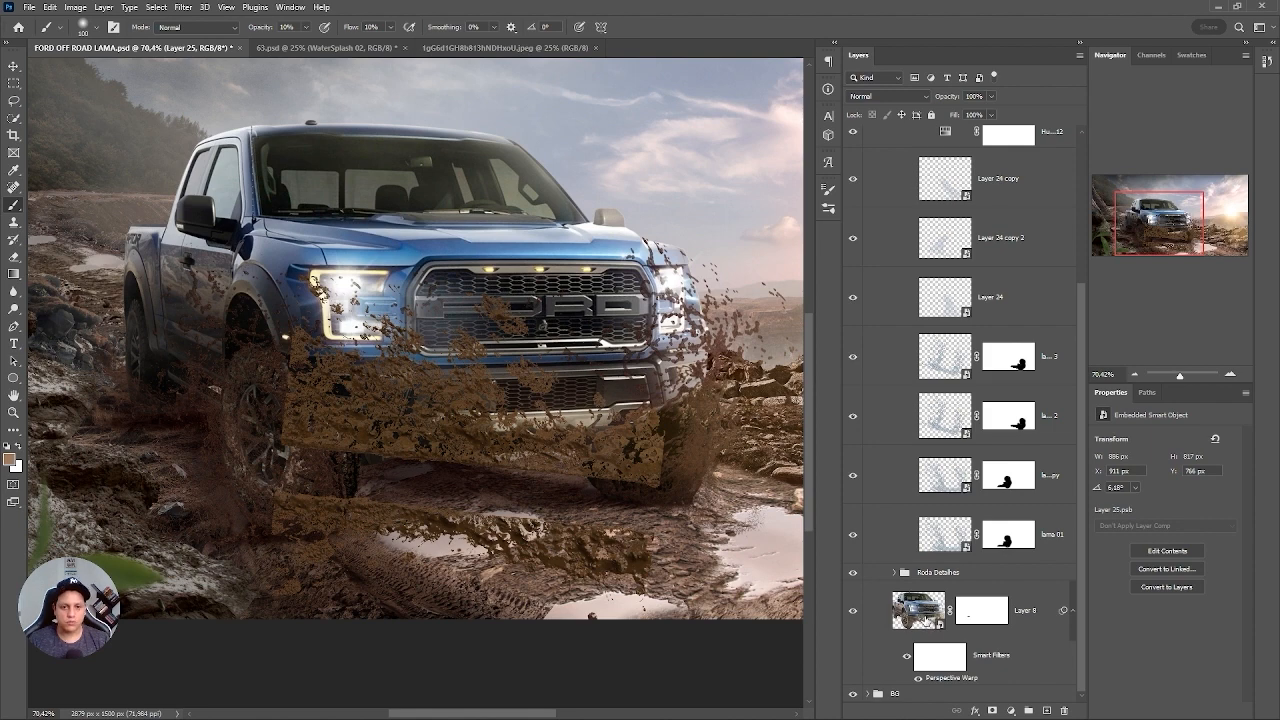
pyautogui.keyDown('ctrl'); pyautogui.click(925, 620); pyautogui.keyUp('ctrl')
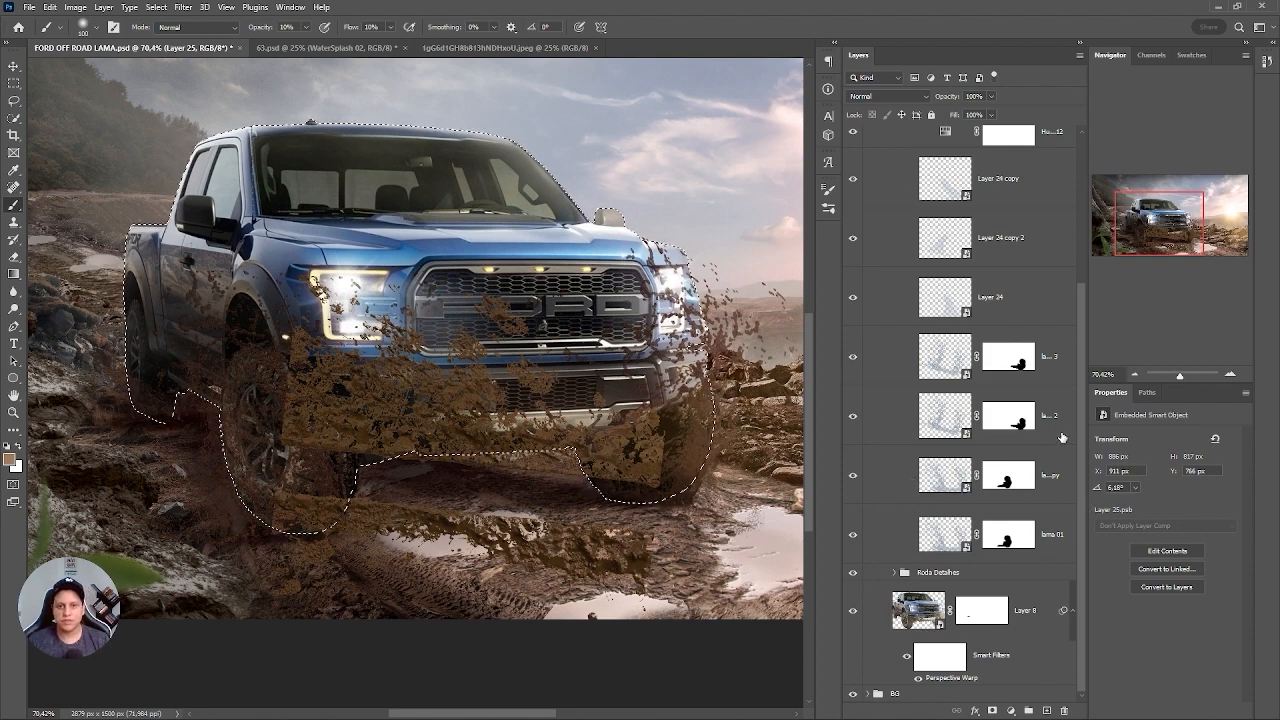
pyautogui.scroll(5, 1045, 530)
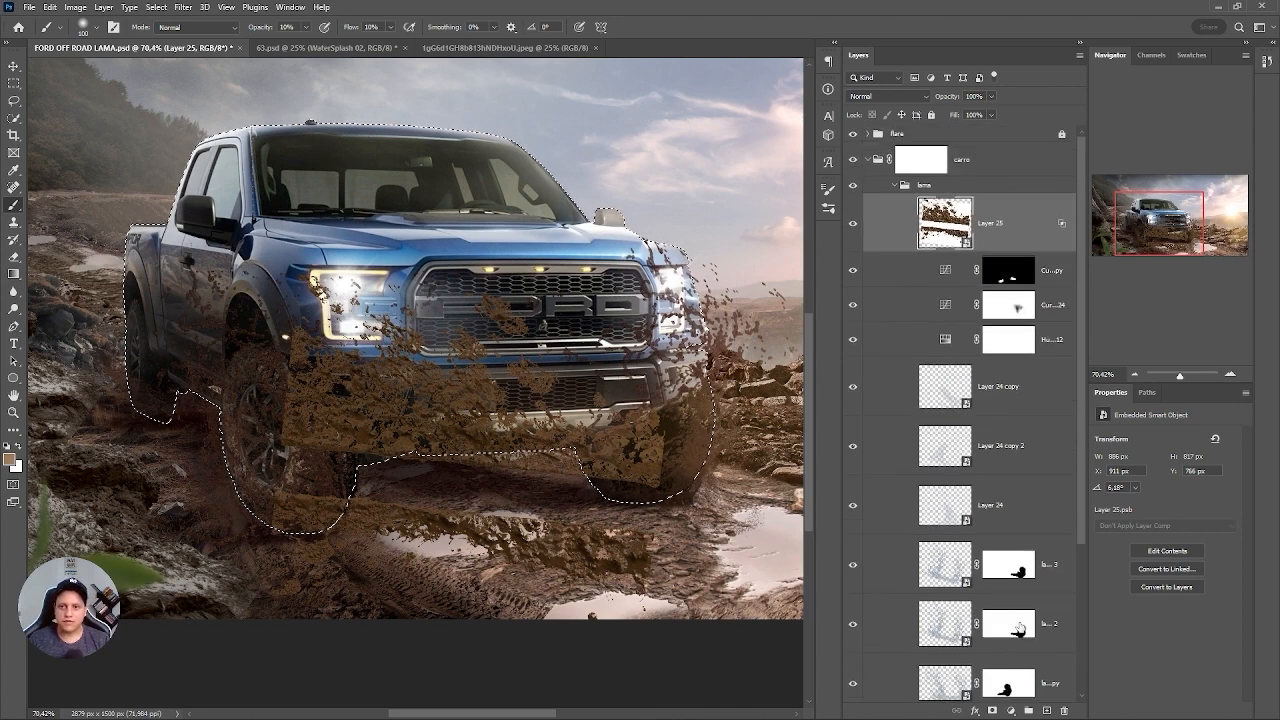
pyautogui.click(992, 710)
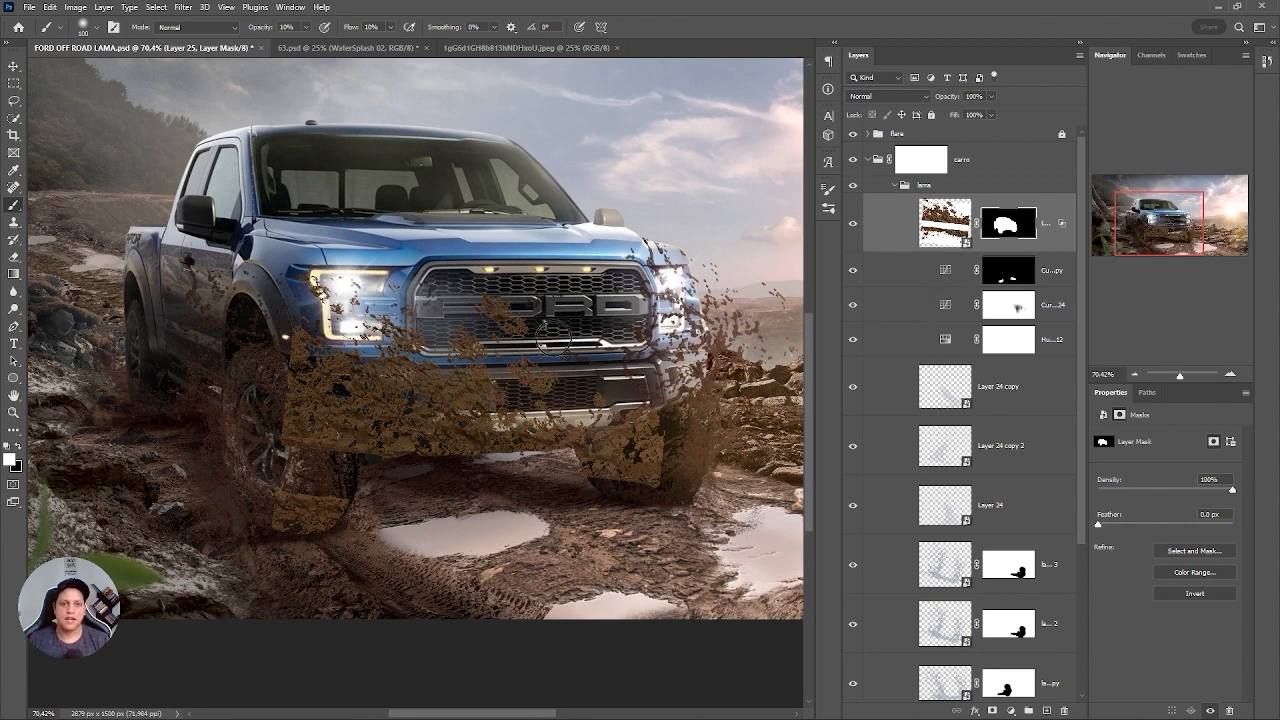
# Choose a splatter brush from the Free Splash Photoshop Brushes 4 set and set its size to 100 px.
pyautogui.scroll(3, 336, 403)
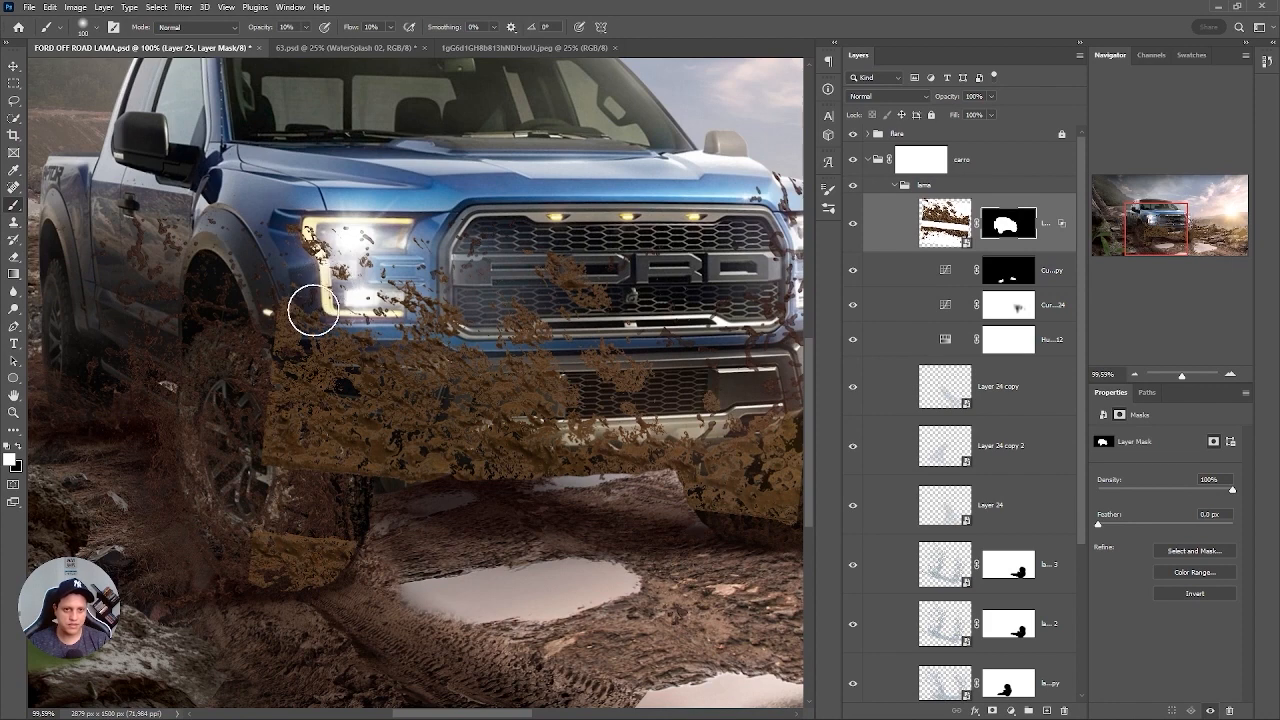
pyautogui.rightClick(505, 262)
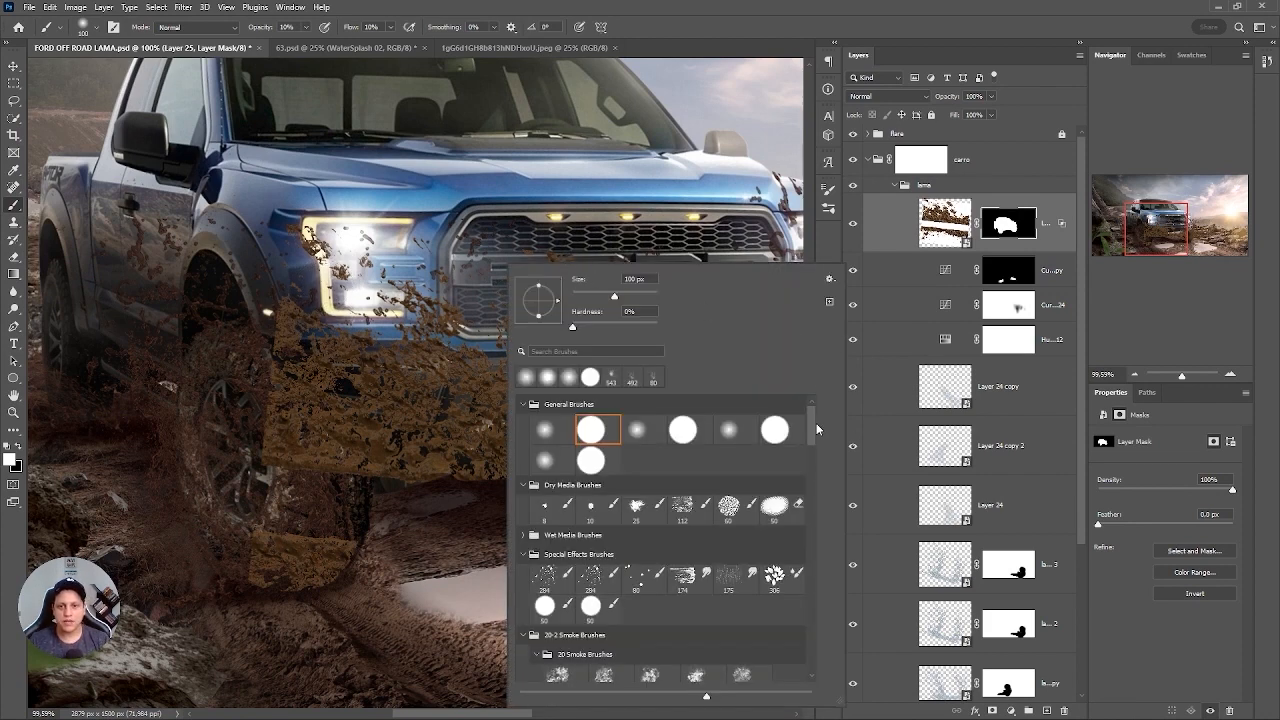
pyautogui.scroll(-10, 770, 590)
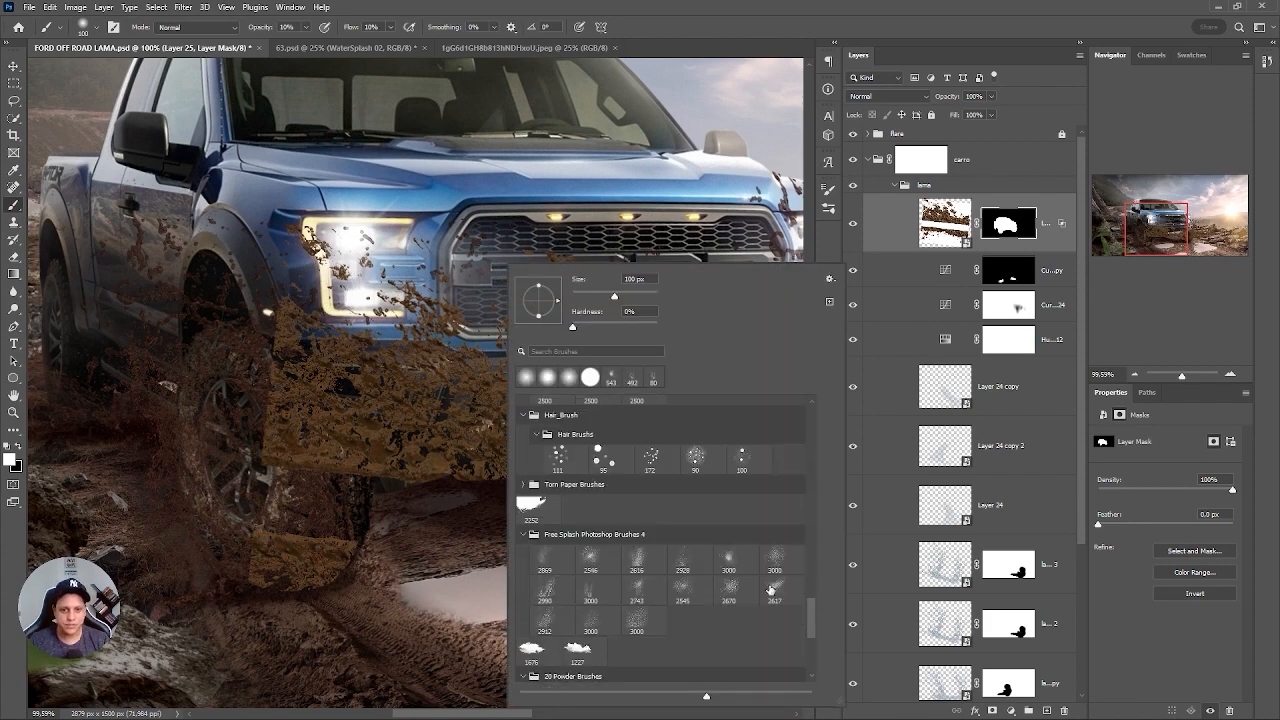
pyautogui.click(680, 592)
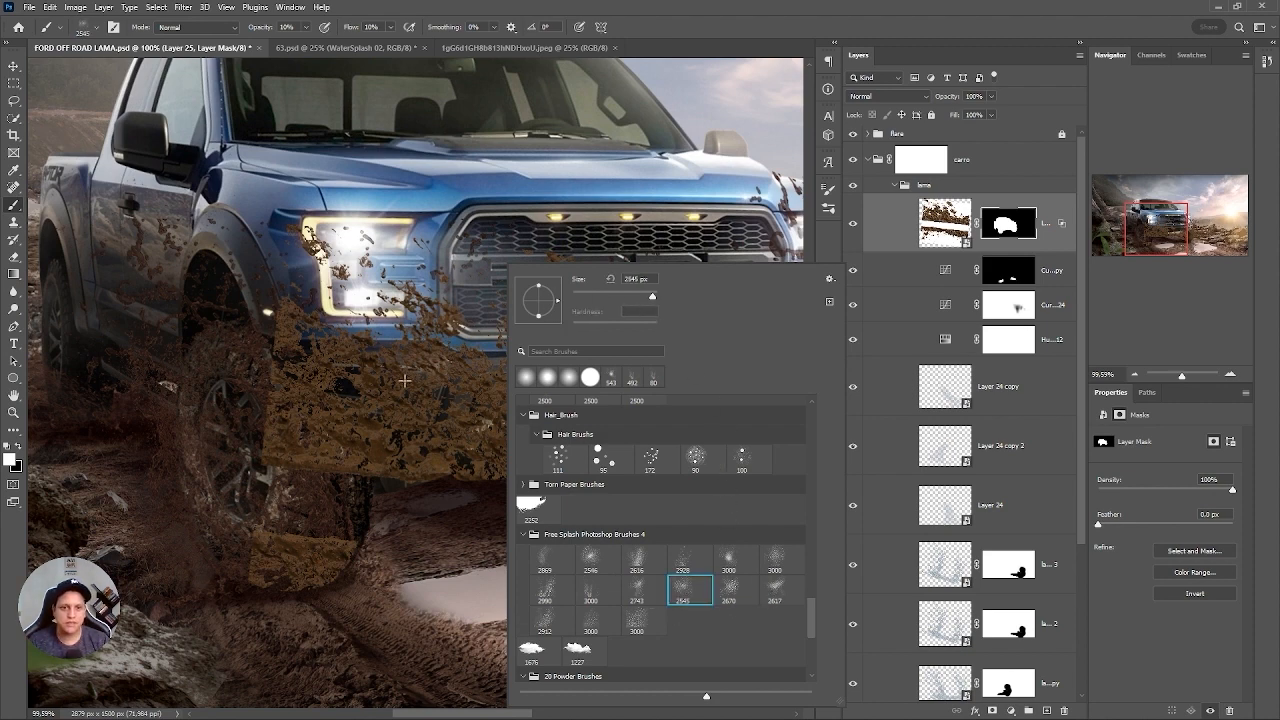
pyautogui.click(615, 298)
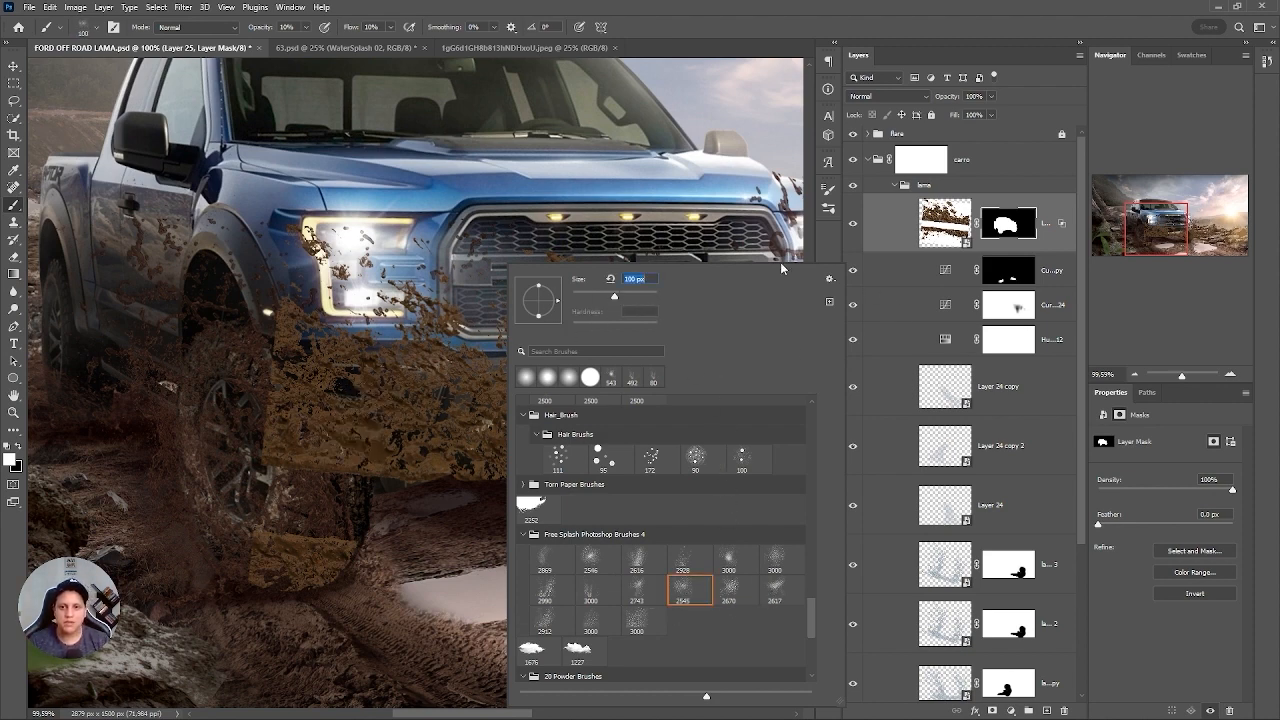
# Paint the Layer 25 mask black at 100% opacity and flow to break up the mud's hard edges around the front wheel and below the bumper.
pyautogui.click(1005, 230)
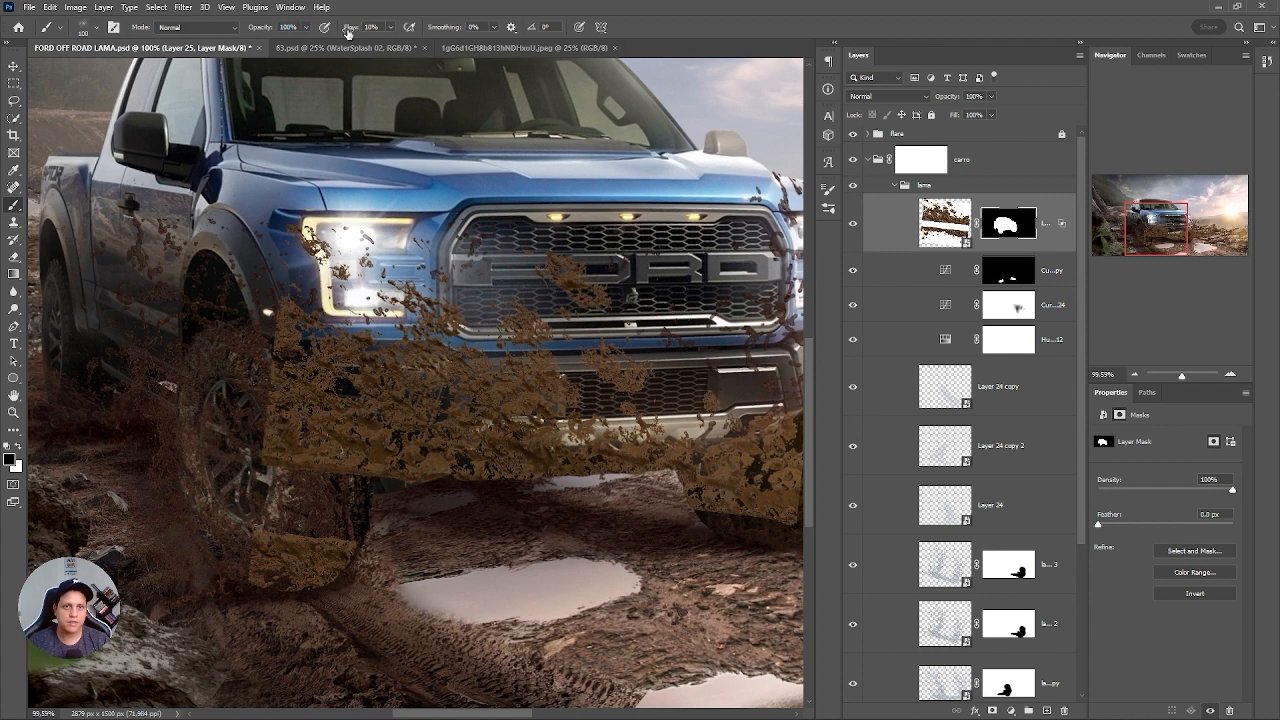
pyautogui.moveTo(348, 33); pyautogui.dragTo(446, 43)
pyautogui.moveTo(284, 454)
pyautogui.mouseDown()
pyautogui.moveTo(288, 486)
pyautogui.moveTo(257, 427)
pyautogui.moveTo(342, 422)
pyautogui.moveTo(314, 561)
pyautogui.moveTo(258, 558)
pyautogui.mouseUp()
pyautogui.press(']')
pyautogui.press(']')
pyautogui.press(']')
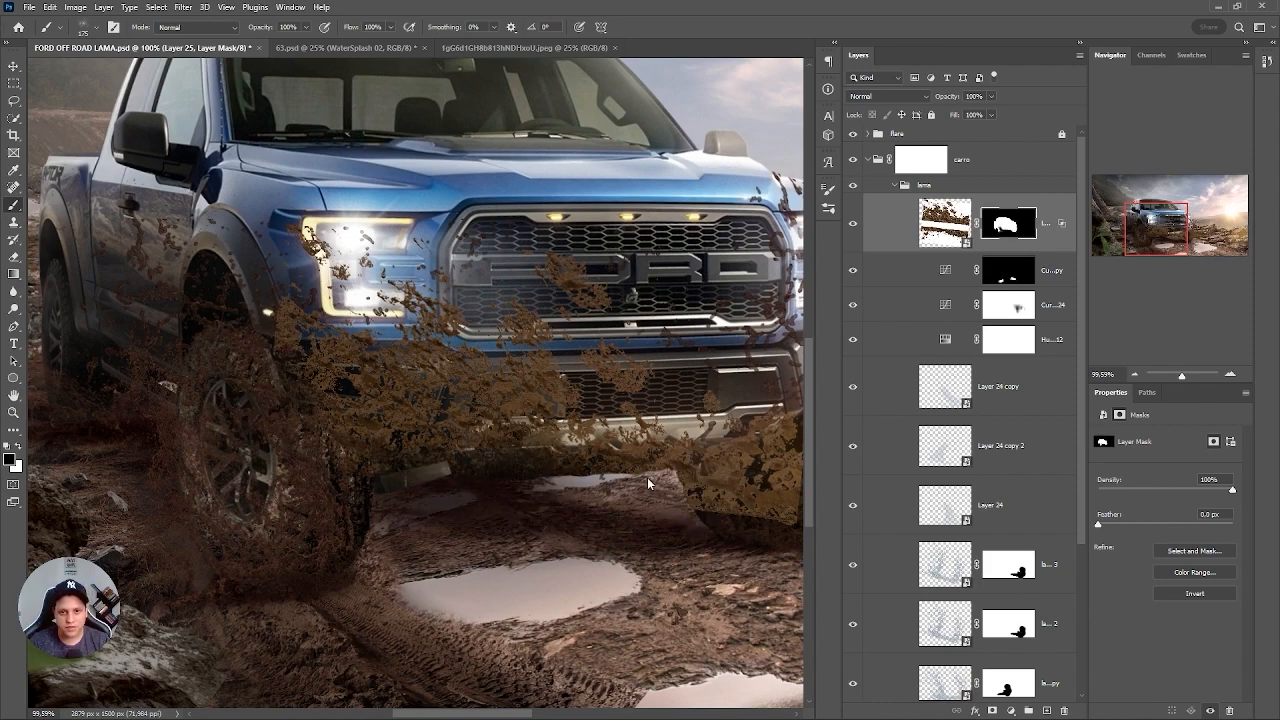
pyautogui.moveTo(648, 484); pyautogui.dragTo(448, 453)
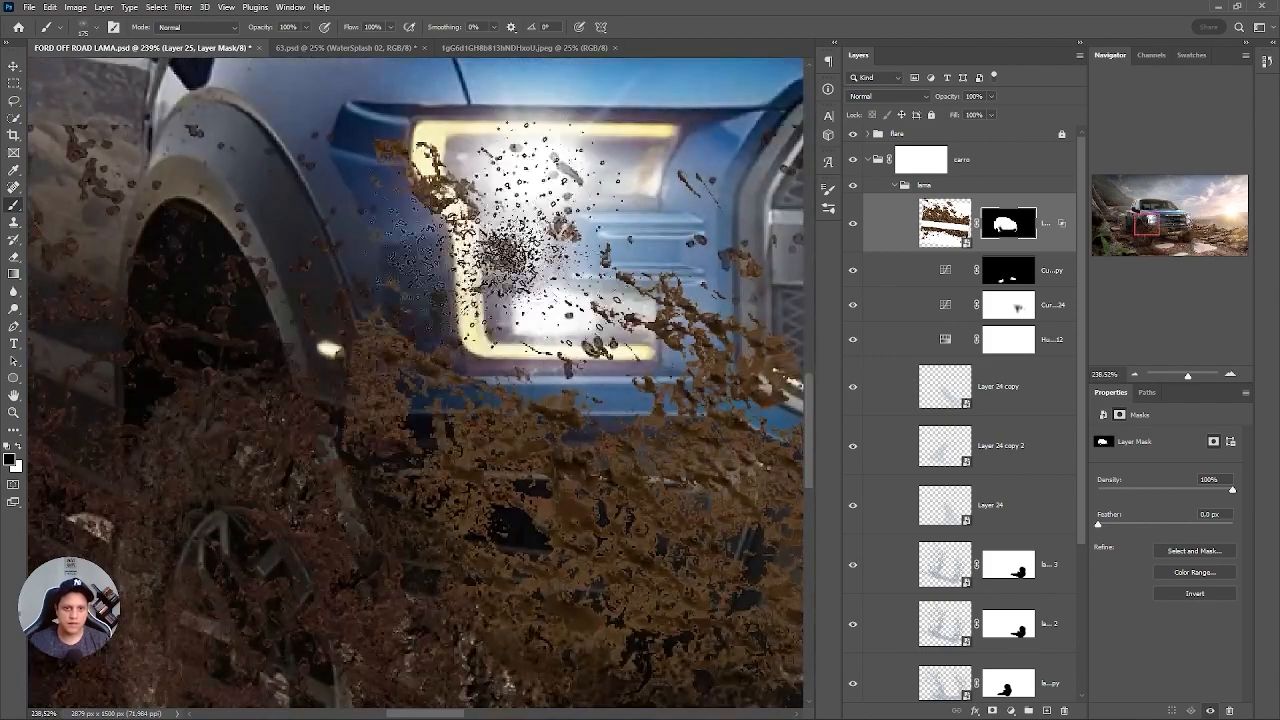
# Paint black splatter on the Layer 25 mask to clear mud from the shaded-side headlight and the grille edge beside it.
pyautogui.moveTo(406, 296); pyautogui.dragTo(340, 302)
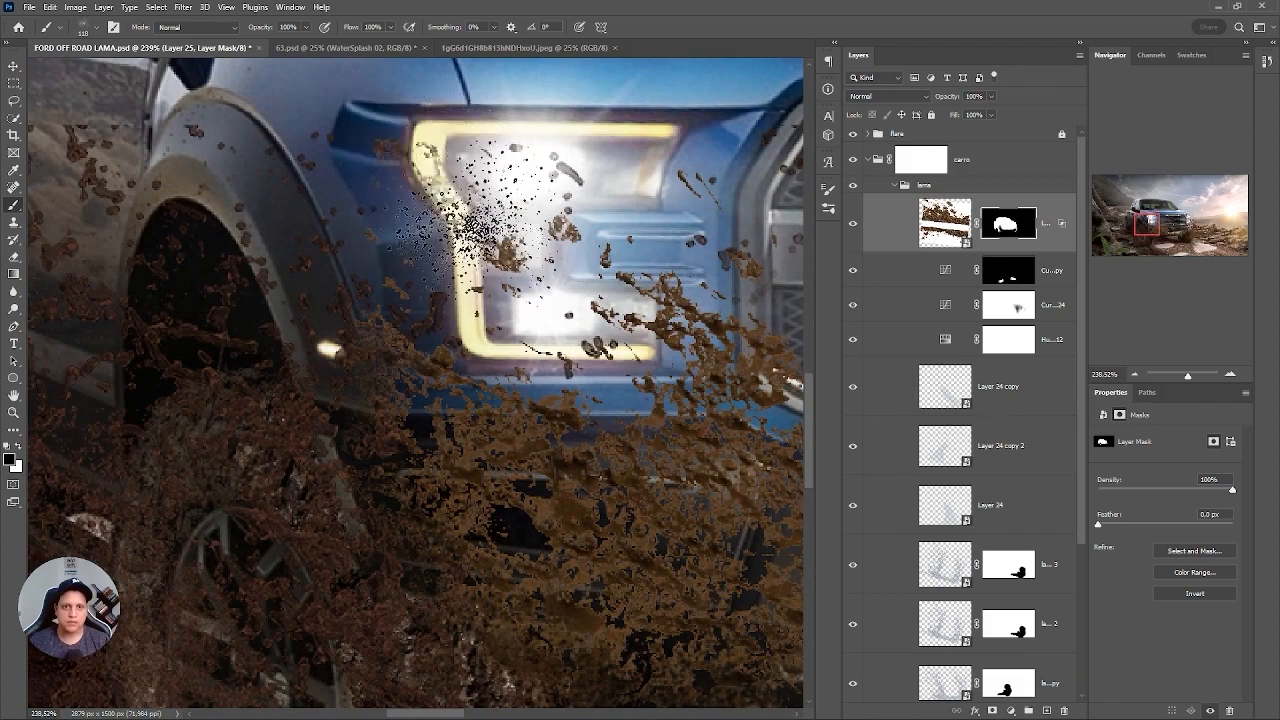
pyautogui.moveTo(530, 262)
pyautogui.mouseDown()
pyautogui.moveTo(615, 275)
pyautogui.moveTo(595, 210)
pyautogui.moveTo(670, 302)
pyautogui.mouseUp()
pyautogui.moveTo(620, 265); pyautogui.dragTo(445, 285)
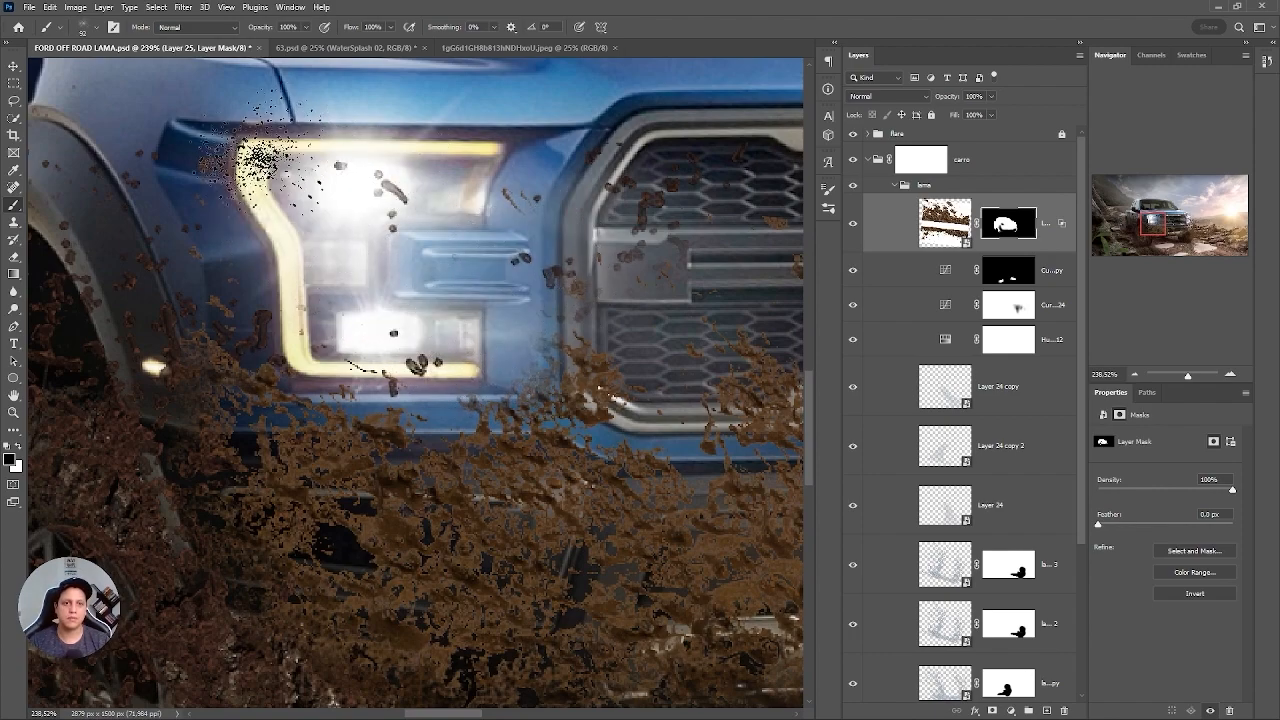
pyautogui.moveTo(477, 241)
pyautogui.mouseDown()
pyautogui.moveTo(461, 176)
pyautogui.moveTo(570, 228)
pyautogui.mouseUp()
pyautogui.moveTo(552, 326)
pyautogui.mouseDown()
pyautogui.moveTo(448, 233)
pyautogui.moveTo(396, 225)
pyautogui.mouseUp()
pyautogui.moveTo(587, 343)
pyautogui.mouseDown()
pyautogui.moveTo(452, 320)
pyautogui.moveTo(480, 322)
pyautogui.mouseUp()
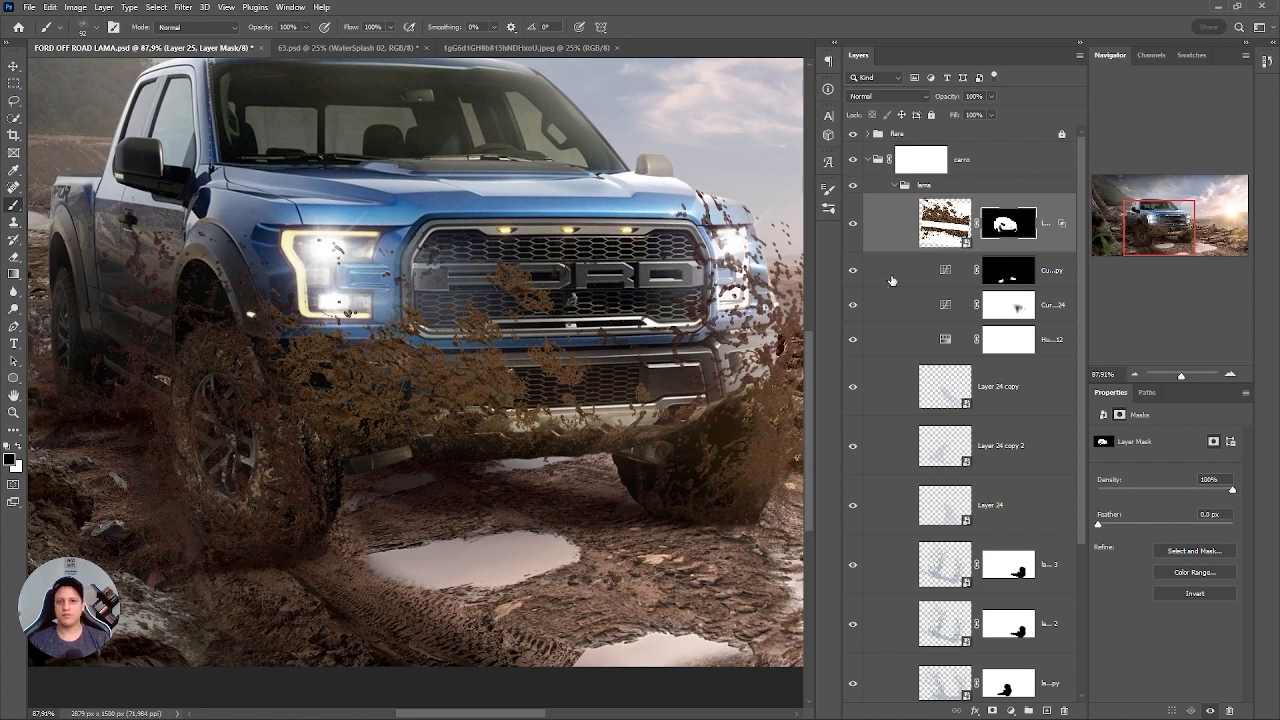
# Add a Hue/Saturation adjustment above Layer 25 and clip it to that mud texture.
pyautogui.moveTo(935, 237); pyautogui.dragTo(947, 194)
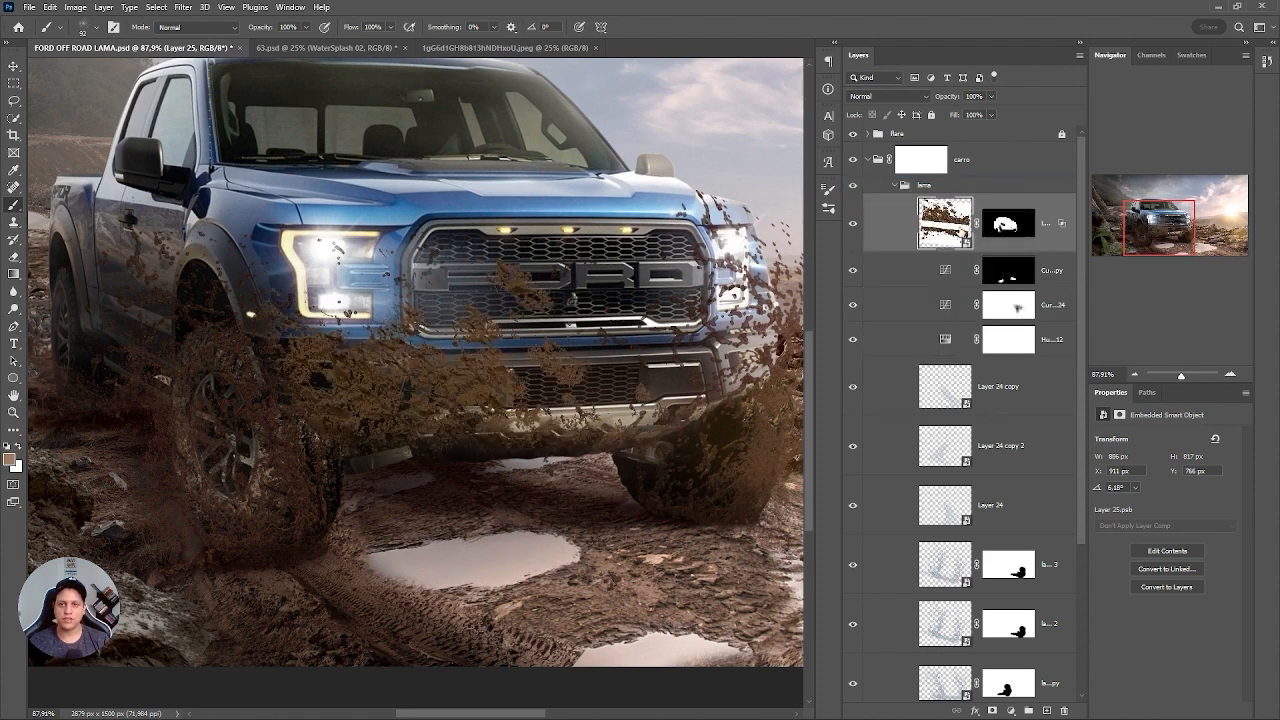
pyautogui.click(1012, 710)
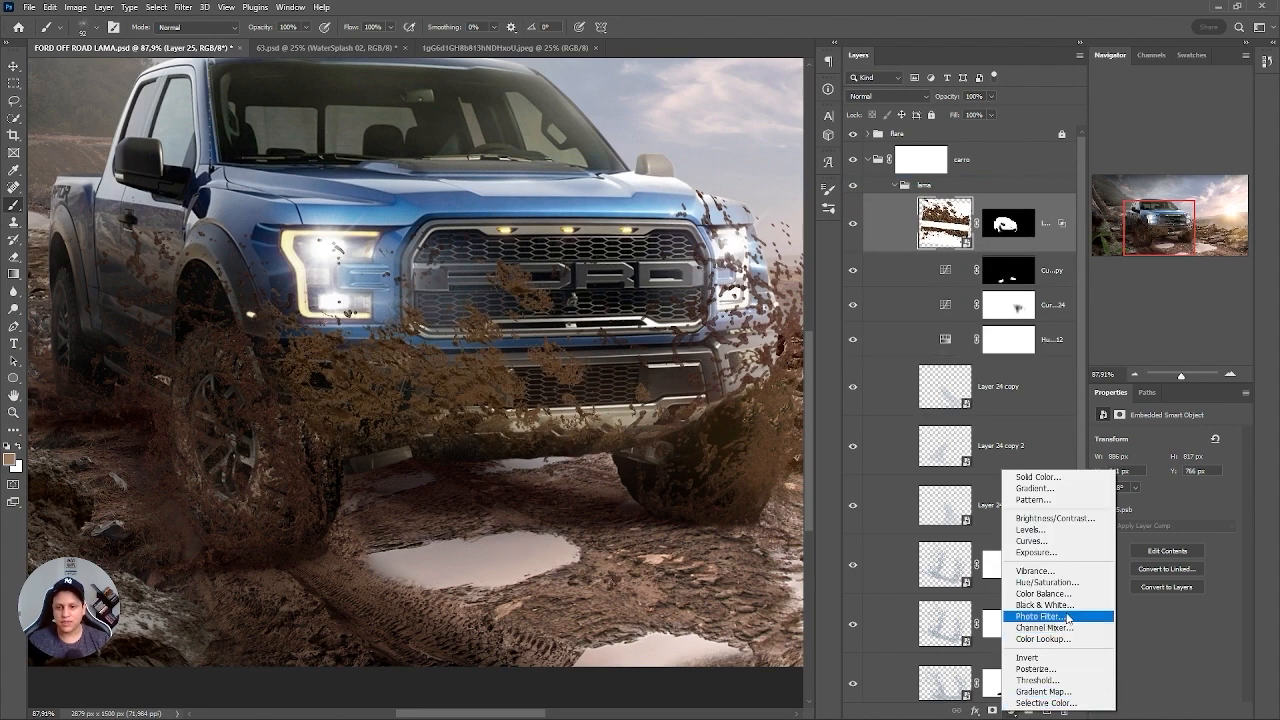
pyautogui.click(1055, 588)
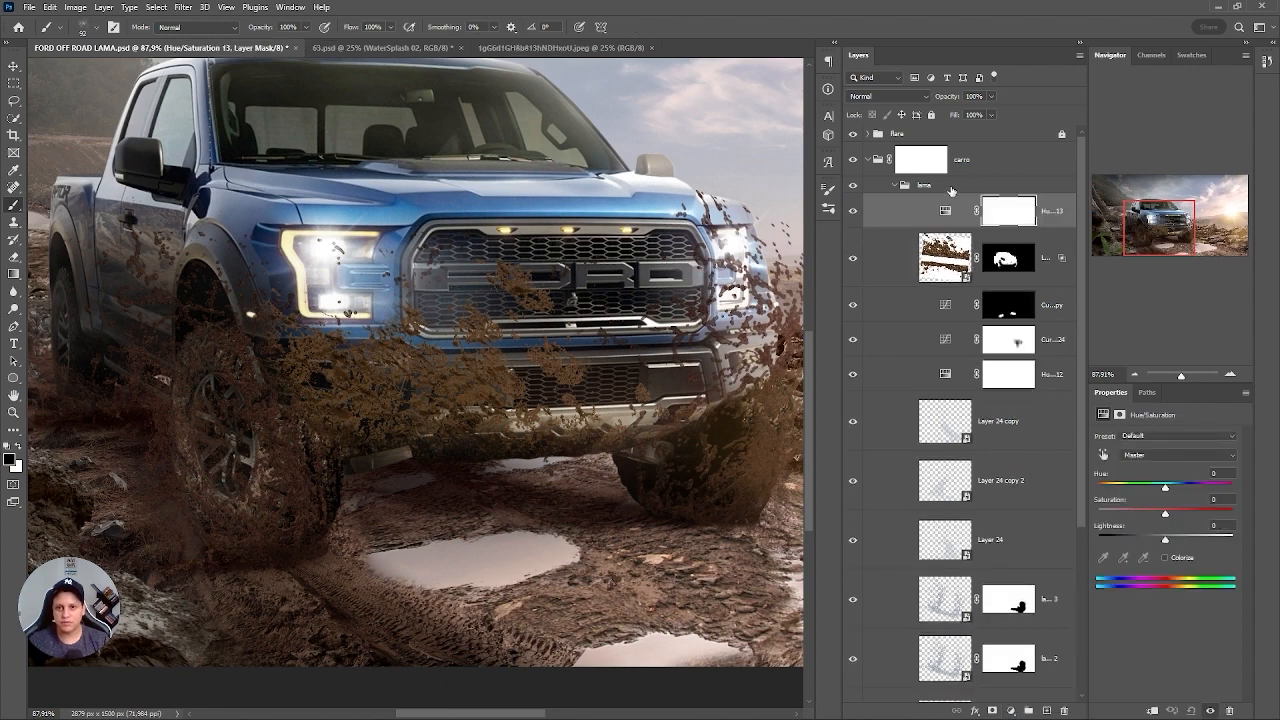
pyautogui.rightClick(904, 226)
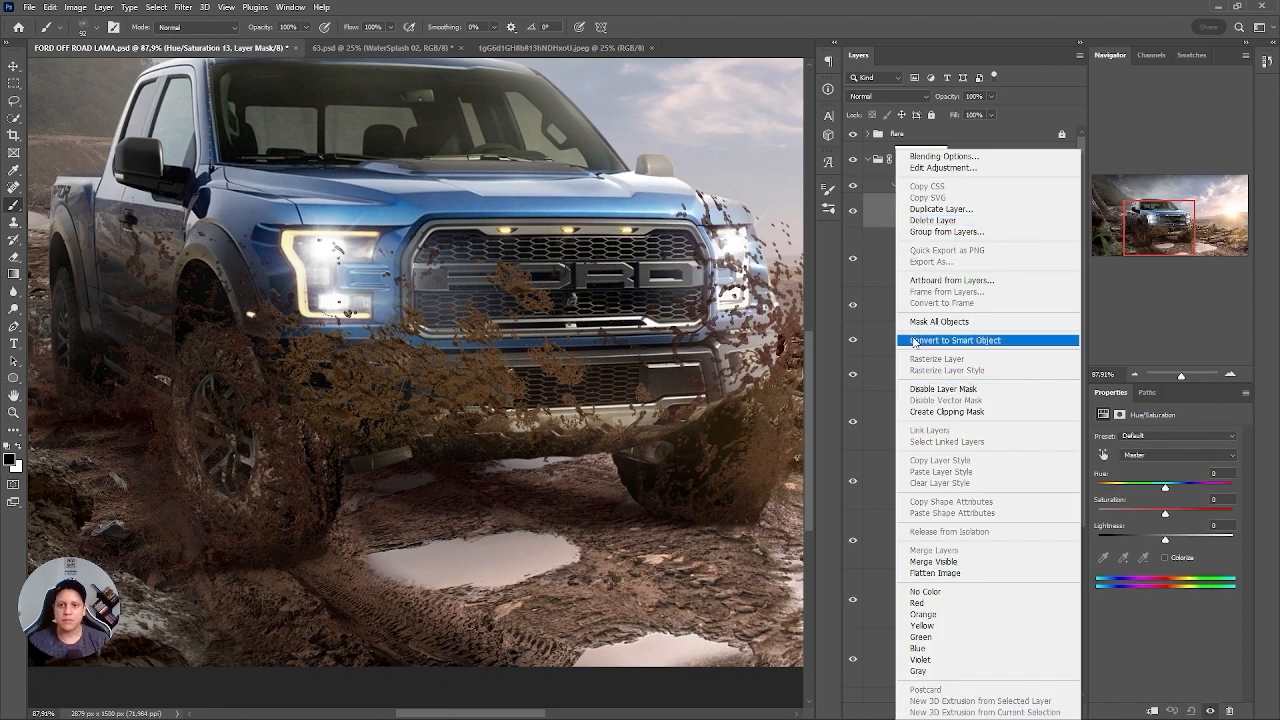
pyautogui.click(960, 412)
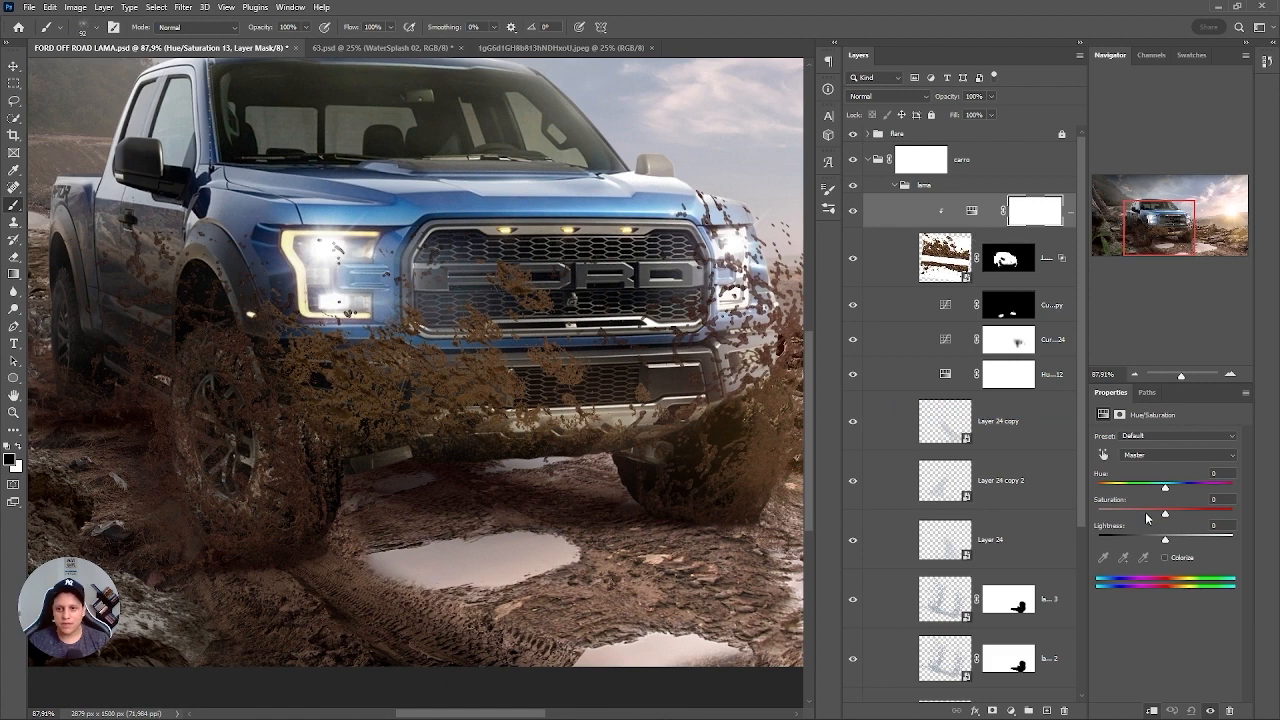
# Set the clipped Hue/Saturation adjustment to Saturation -35 and Lightness -13 to match the surrounding mud.
pyautogui.click(1145, 514)
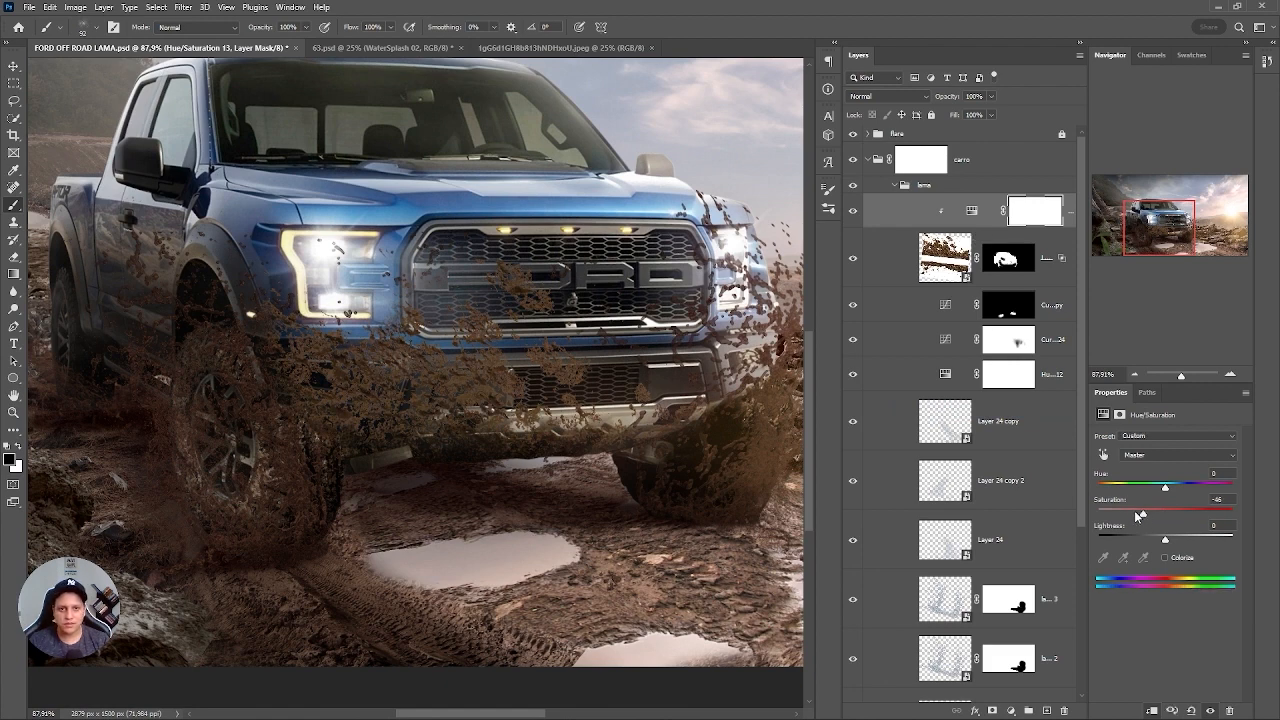
pyautogui.click(1156, 537)
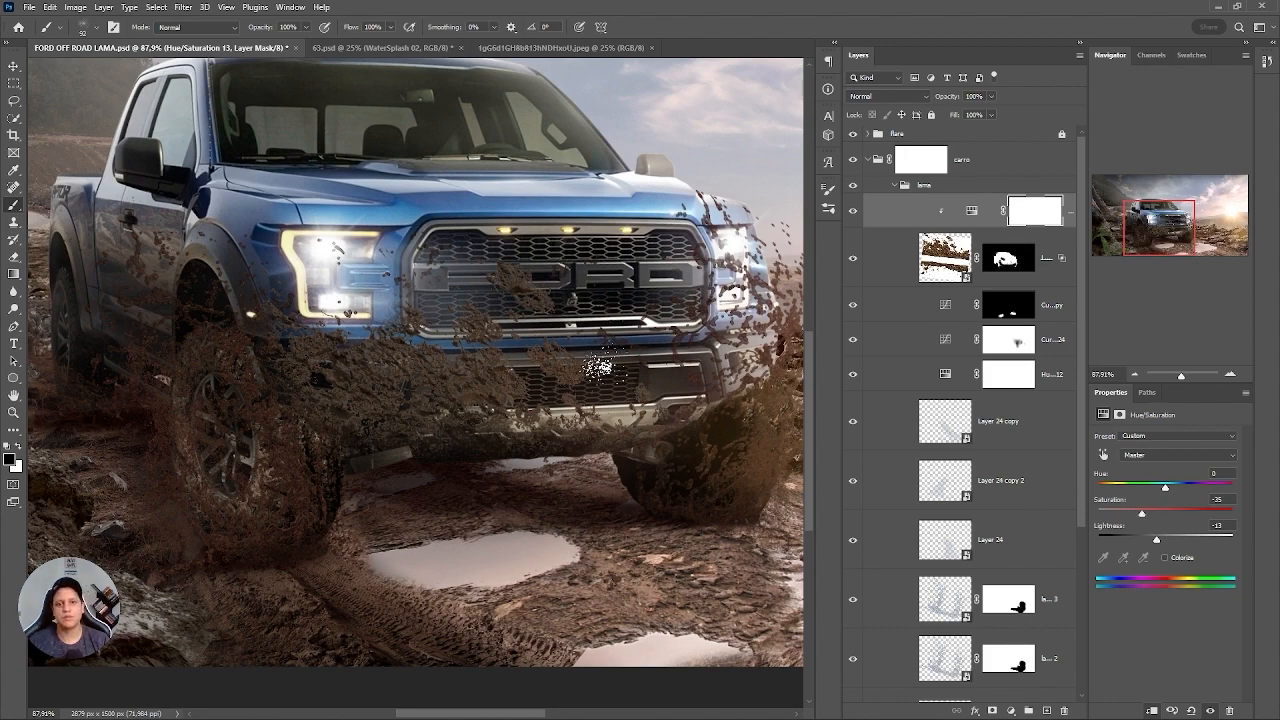
pyautogui.hotkey('ctrl', '0')
pyautogui.moveTo(407, 445); pyautogui.dragTo(530, 440)
pyautogui.moveTo(440, 438); pyautogui.dragTo(544, 472)
pyautogui.moveTo(674, 418); pyautogui.dragTo(512, 460)
# Group Layer 25 with its Hue/Saturation adjustment and name the group "lama grudada".
pyautogui.click(950, 281)
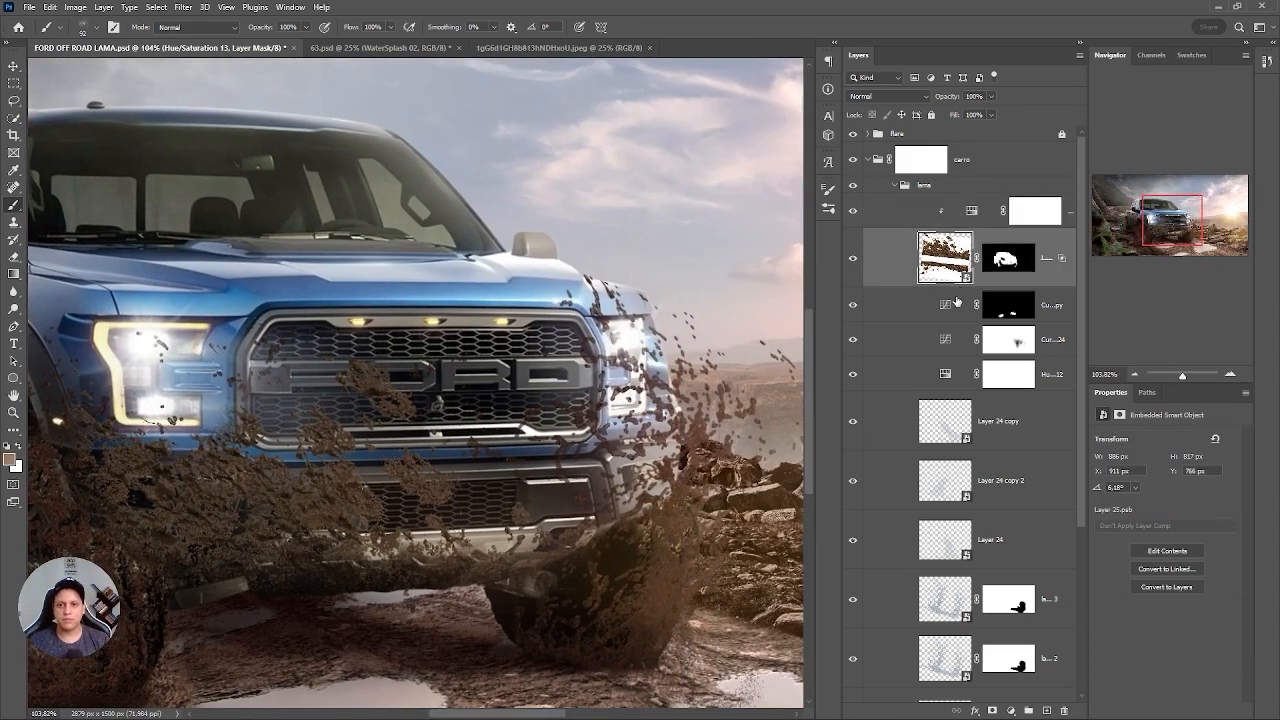
pyautogui.hotkey('ctrl', 'j')
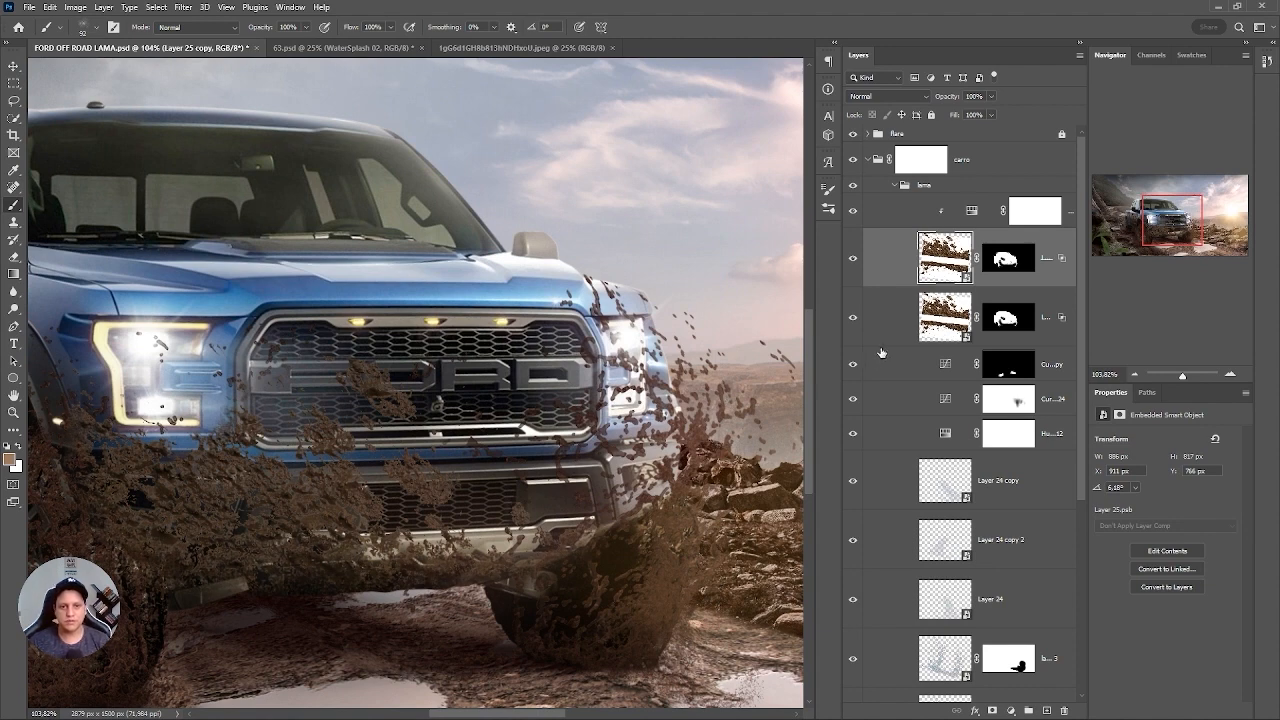
pyautogui.hotkey('ctrl', 'z')
pyautogui.keyDown('shift'); pyautogui.click(936, 213); pyautogui.keyUp('shift')
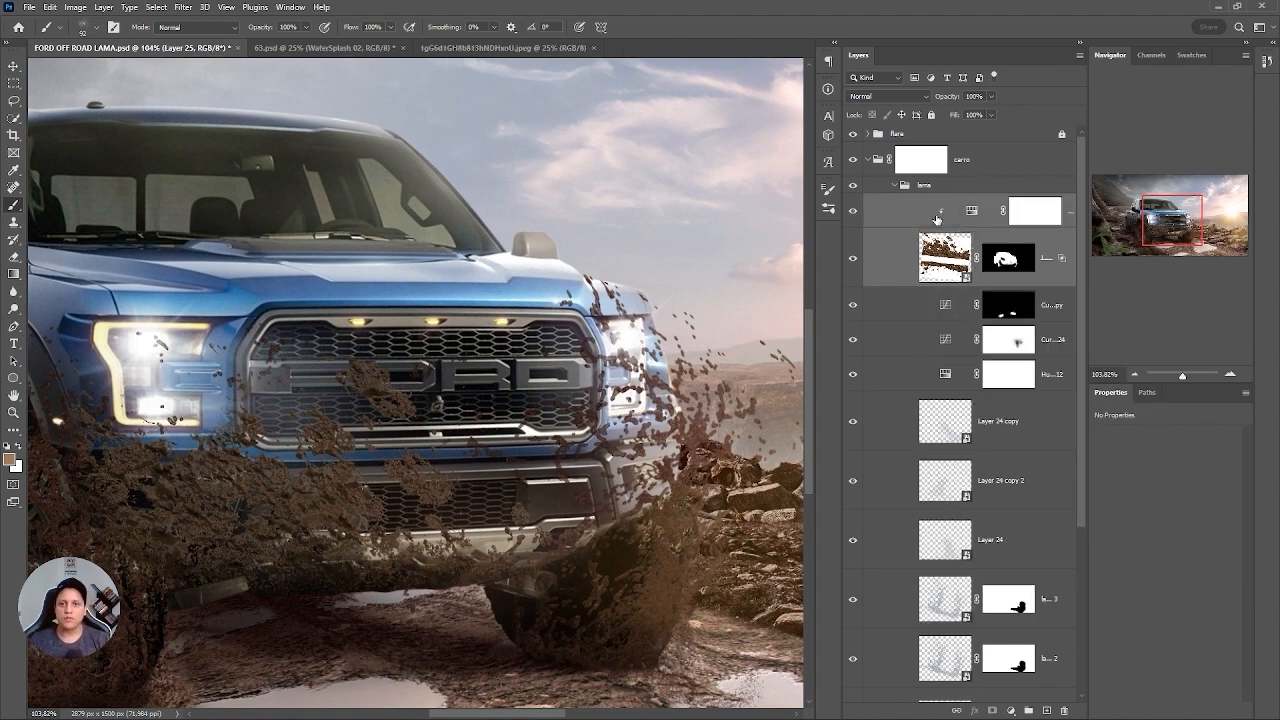
pyautogui.hotkey('ctrl', 'g')
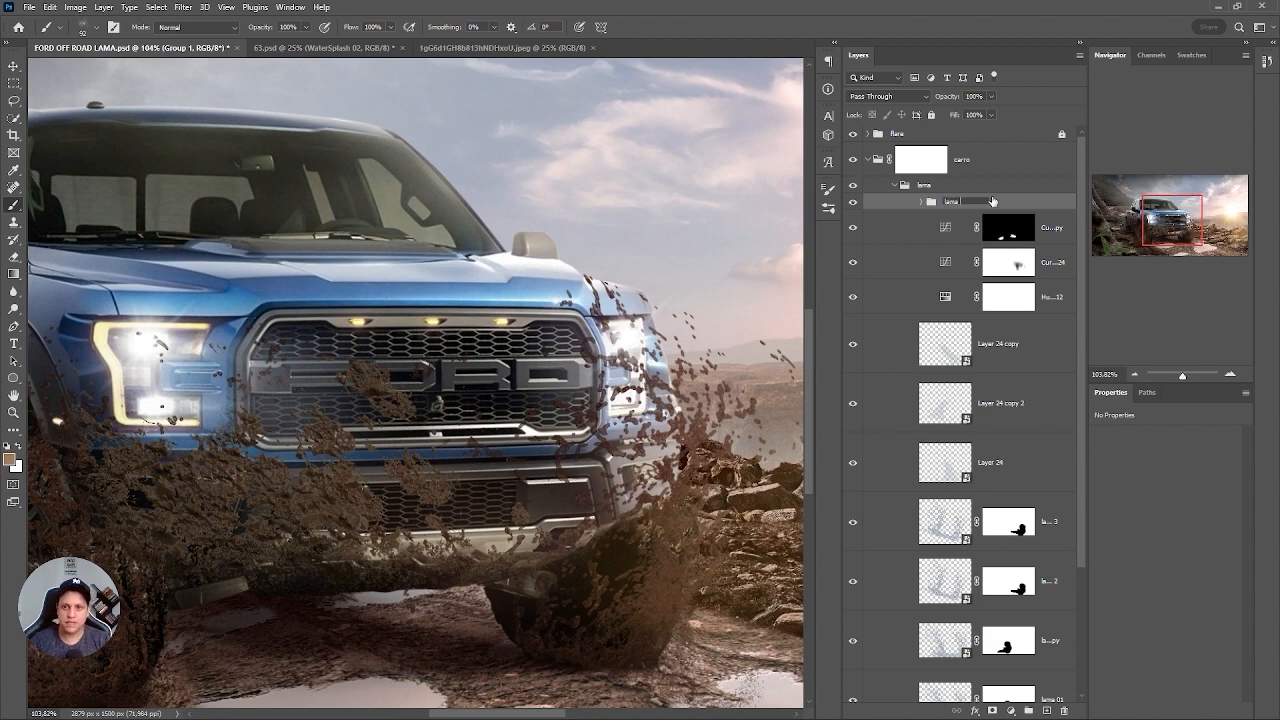
pyautogui.click(921, 201)
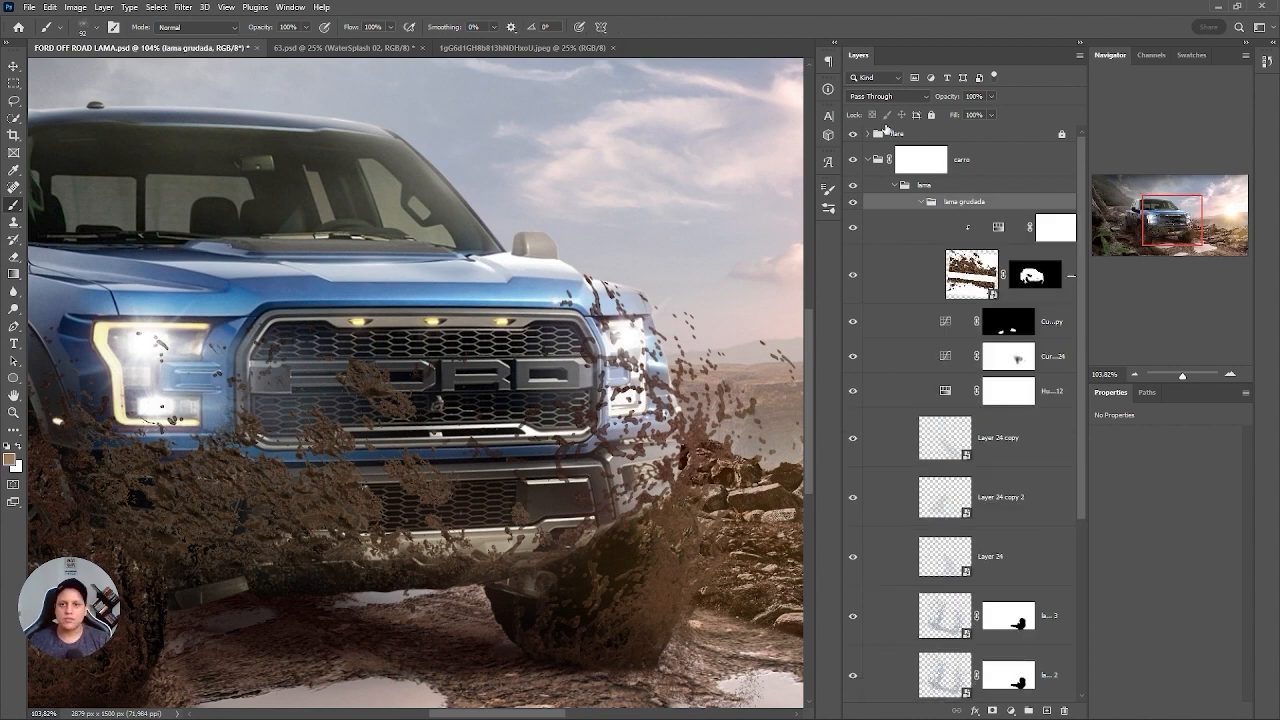
# Set the "lama grudada" group's blend mode to Normal and release the Hue/Saturation adjustment's clipping mask.
pyautogui.click(872, 97)
pyautogui.click(872, 118)
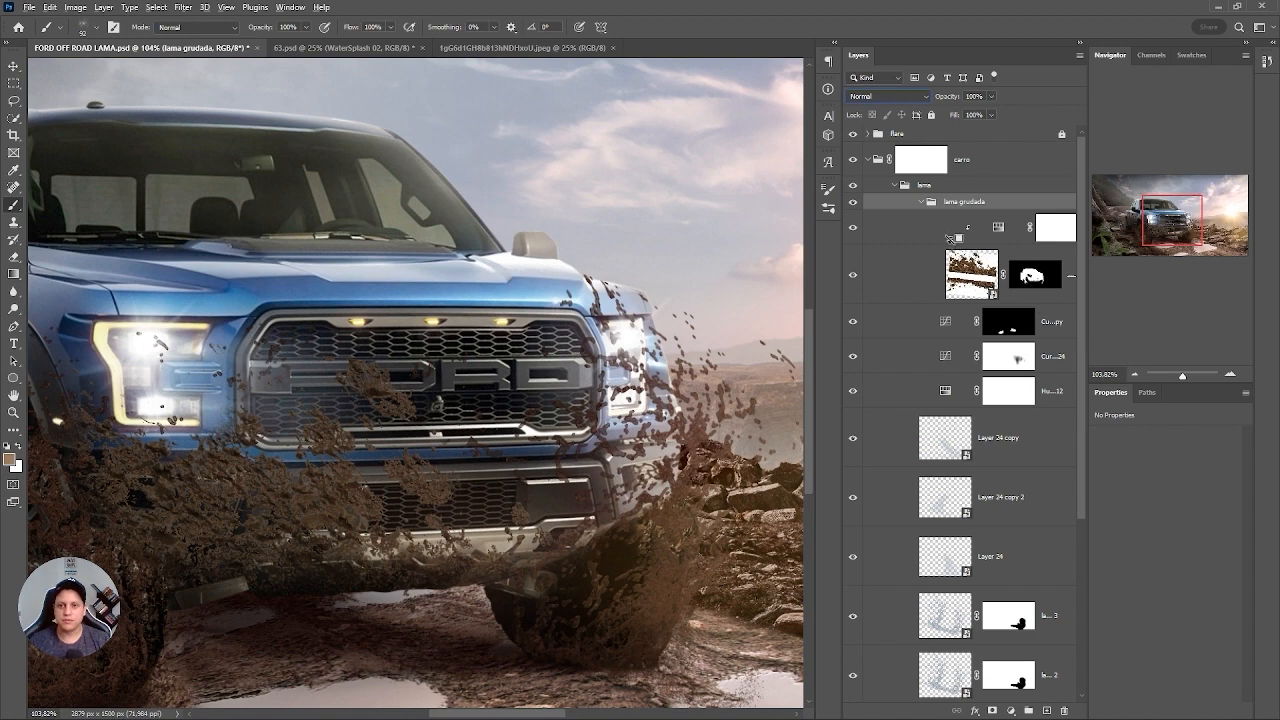
pyautogui.click(958, 232)
pyautogui.click(975, 257)
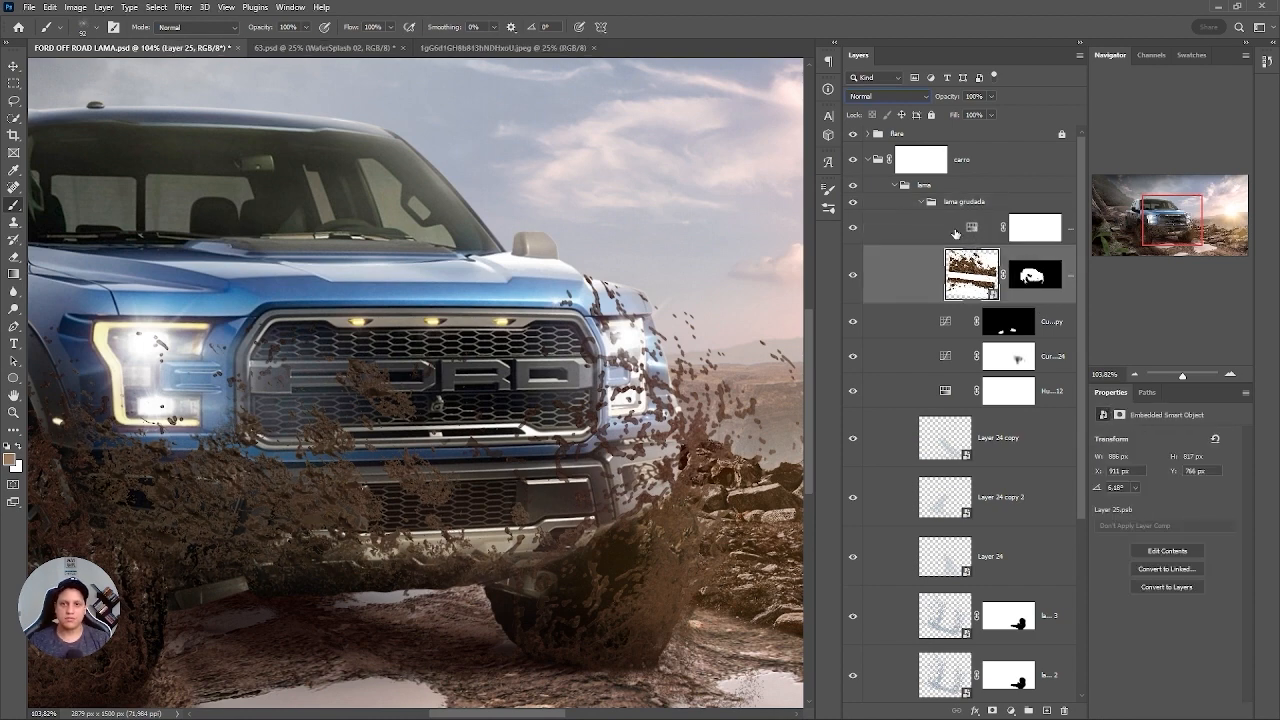
pyautogui.click(956, 233)
# Duplicate Layer 25, flip the copy horizontally, and tilt and position it over the grille and the sunlit-side front corner.
pyautogui.click(970, 268)
pyautogui.hotkey('ctrl', 'j')
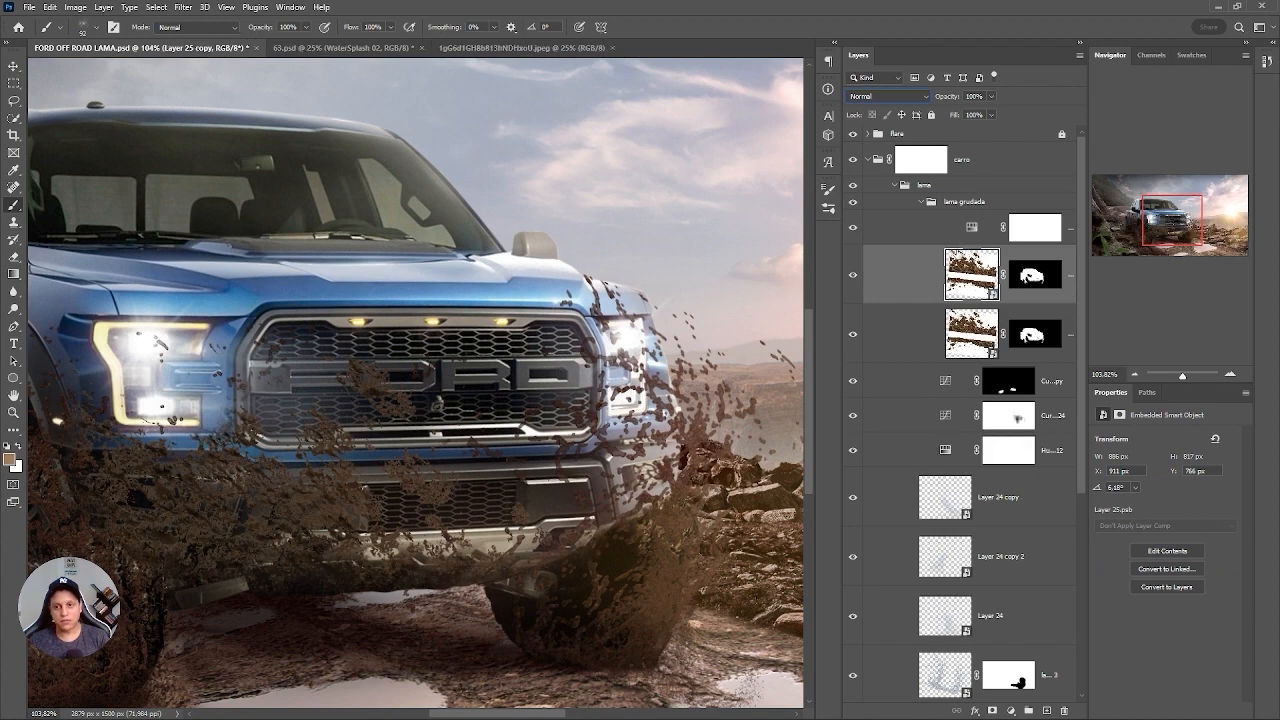
pyautogui.hotkey('ctrl', 't')
pyautogui.rightClick(428, 402)
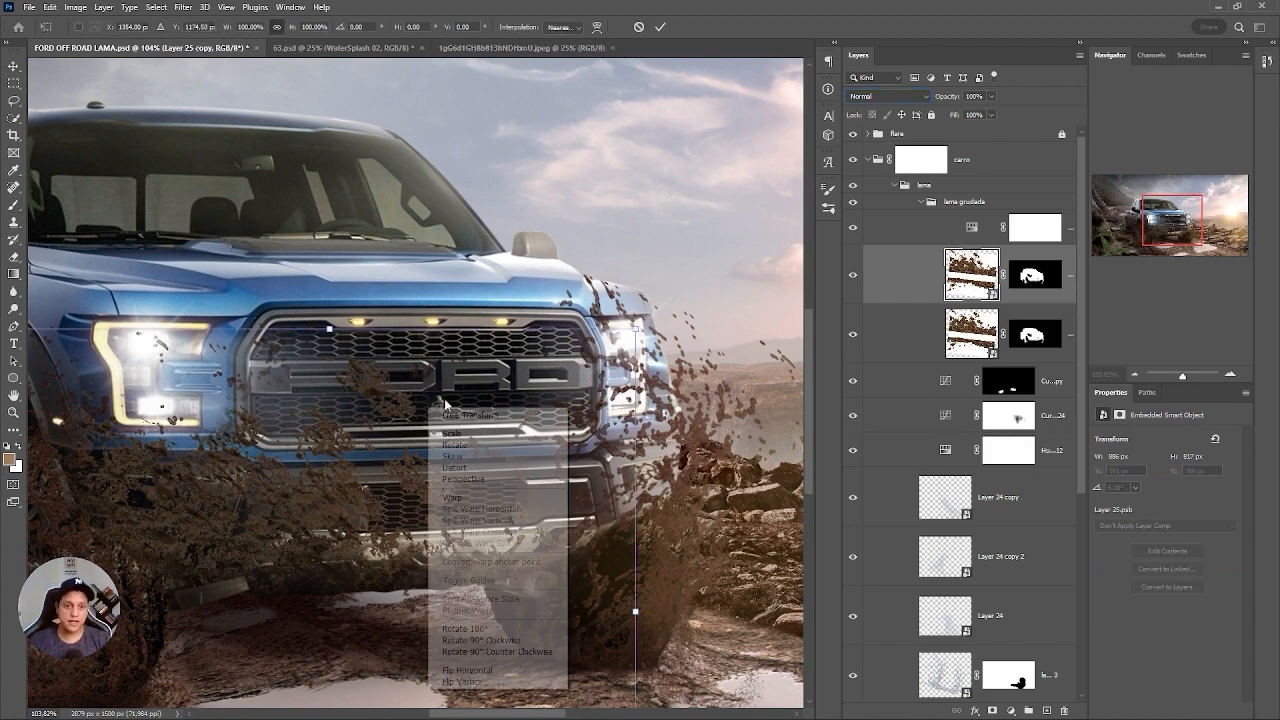
pyautogui.click(480, 673)
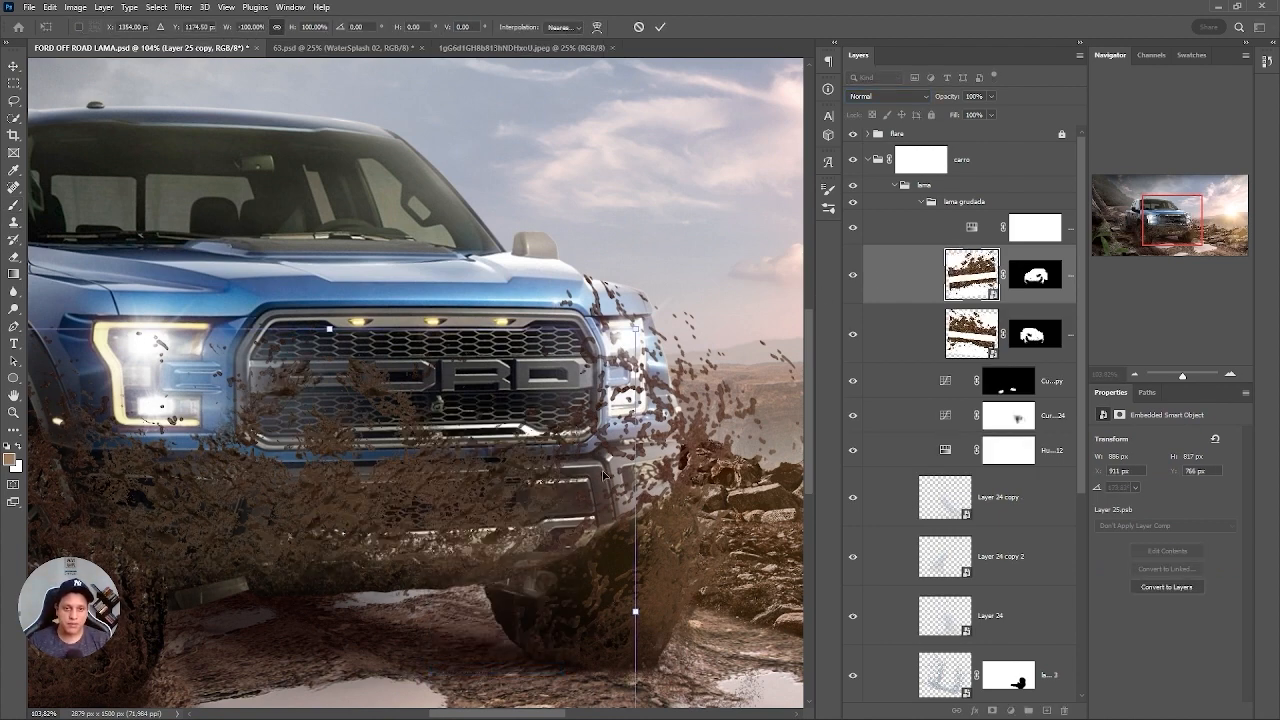
pyautogui.moveTo(622, 486); pyautogui.dragTo(727, 386)
pyautogui.moveTo(793, 309); pyautogui.dragTo(767, 285)
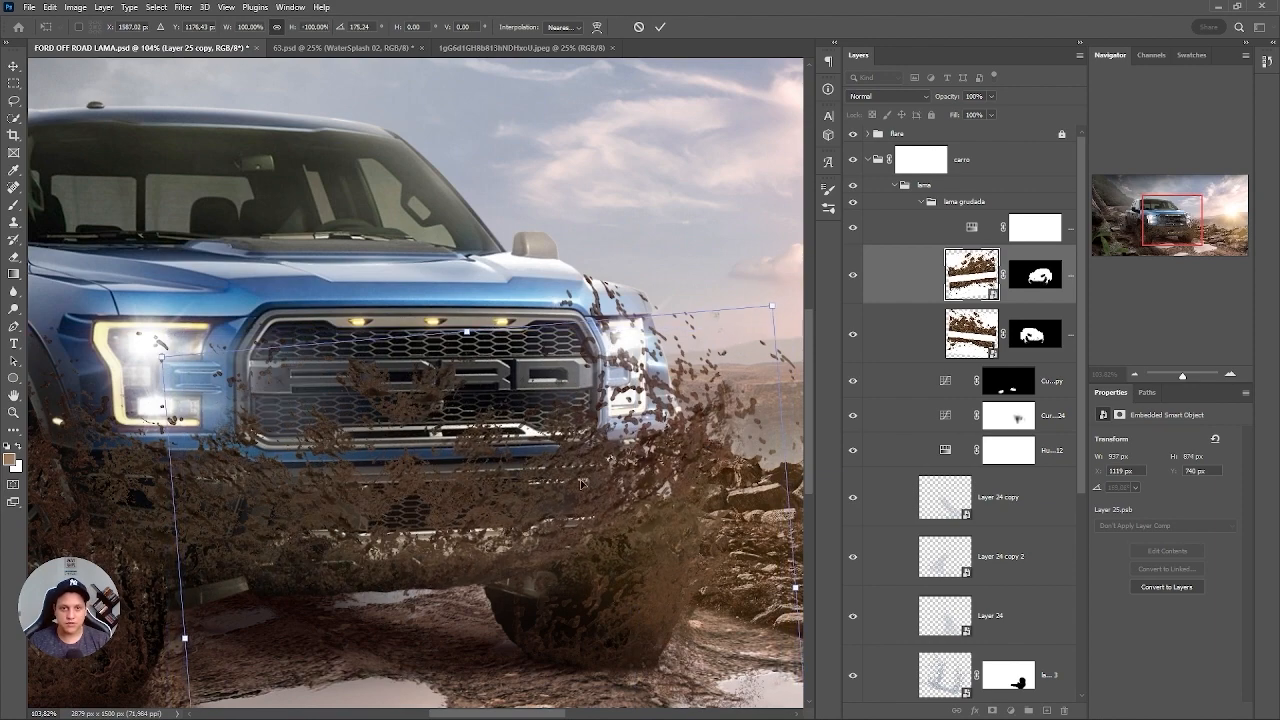
pyautogui.moveTo(593, 487); pyautogui.dragTo(634, 440)
pyautogui.press('Return')
# Paint the Layer 25 copy mask black to clear mud from the sunlit-side headlight and the background beside it.
pyautogui.click(1035, 275)
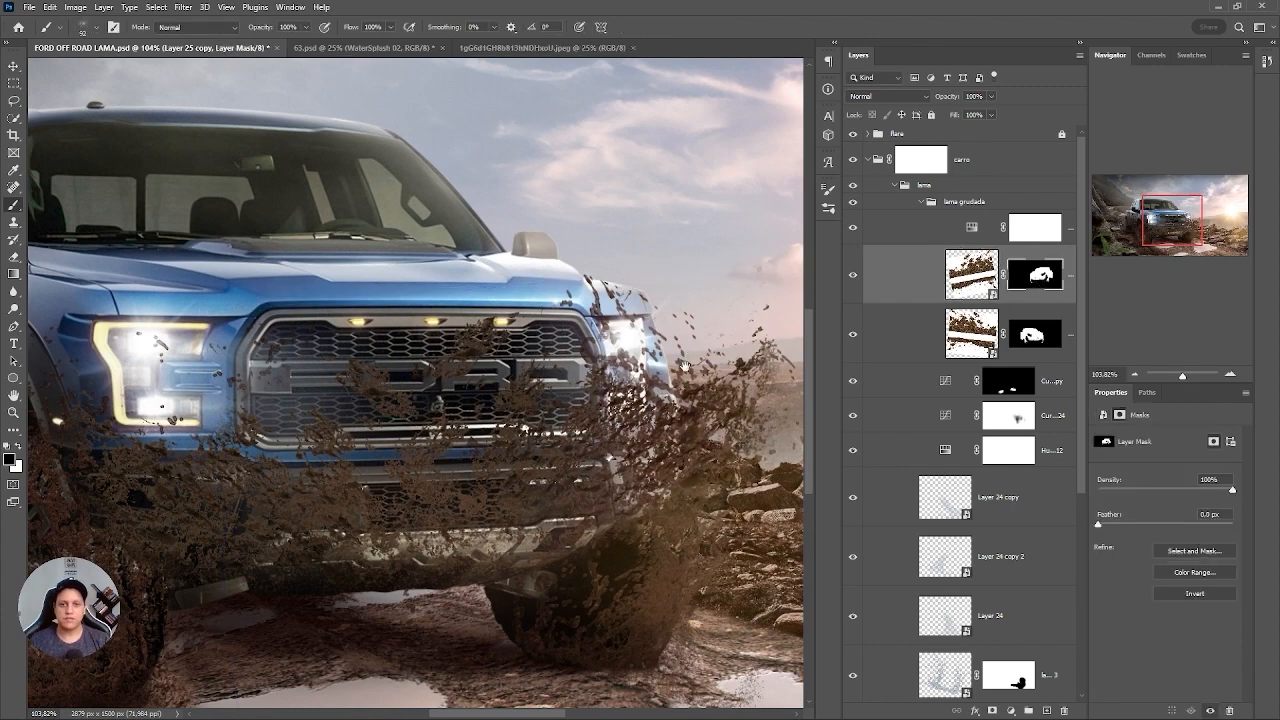
pyautogui.moveTo(690, 362); pyautogui.dragTo(533, 302)
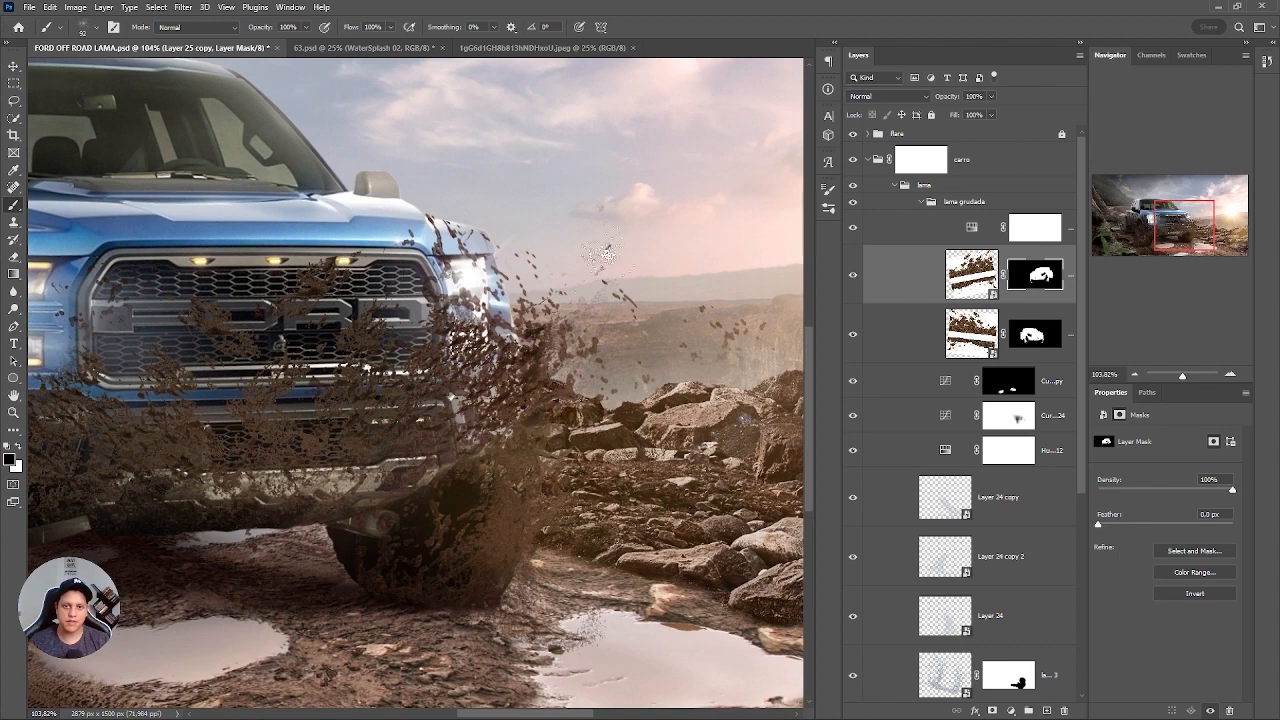
pyautogui.moveTo(513, 442)
pyautogui.mouseDown()
pyautogui.moveTo(492, 352)
pyautogui.moveTo(528, 332)
pyautogui.moveTo(469, 337)
pyautogui.moveTo(449, 321)
pyautogui.moveTo(489, 305)
pyautogui.mouseUp()
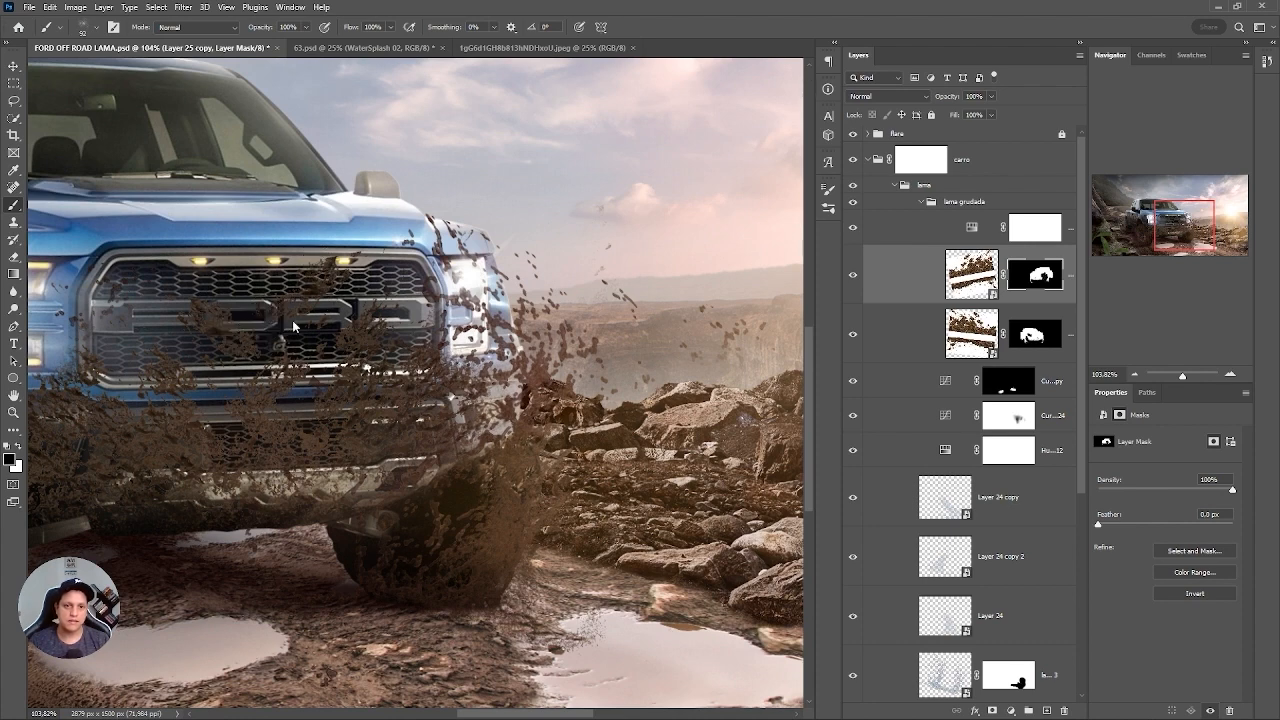
pyautogui.press('x')
# Refine the Layer 25 copy mask with black splatter to thin the mud on the sunlit-side bumper corner.
pyautogui.moveTo(326, 458); pyautogui.dragTo(385, 482)
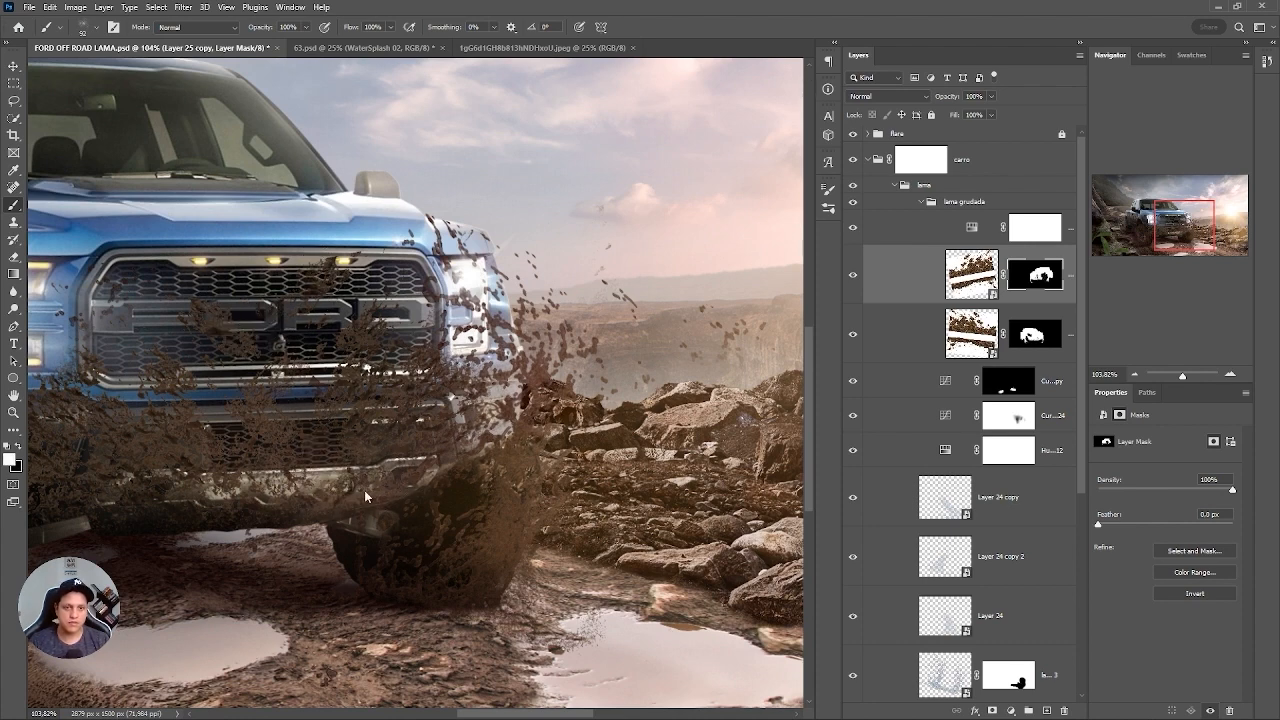
pyautogui.scroll(5, 390, 505)
pyautogui.press('x')
pyautogui.moveTo(546, 388); pyautogui.dragTo(382, 466)
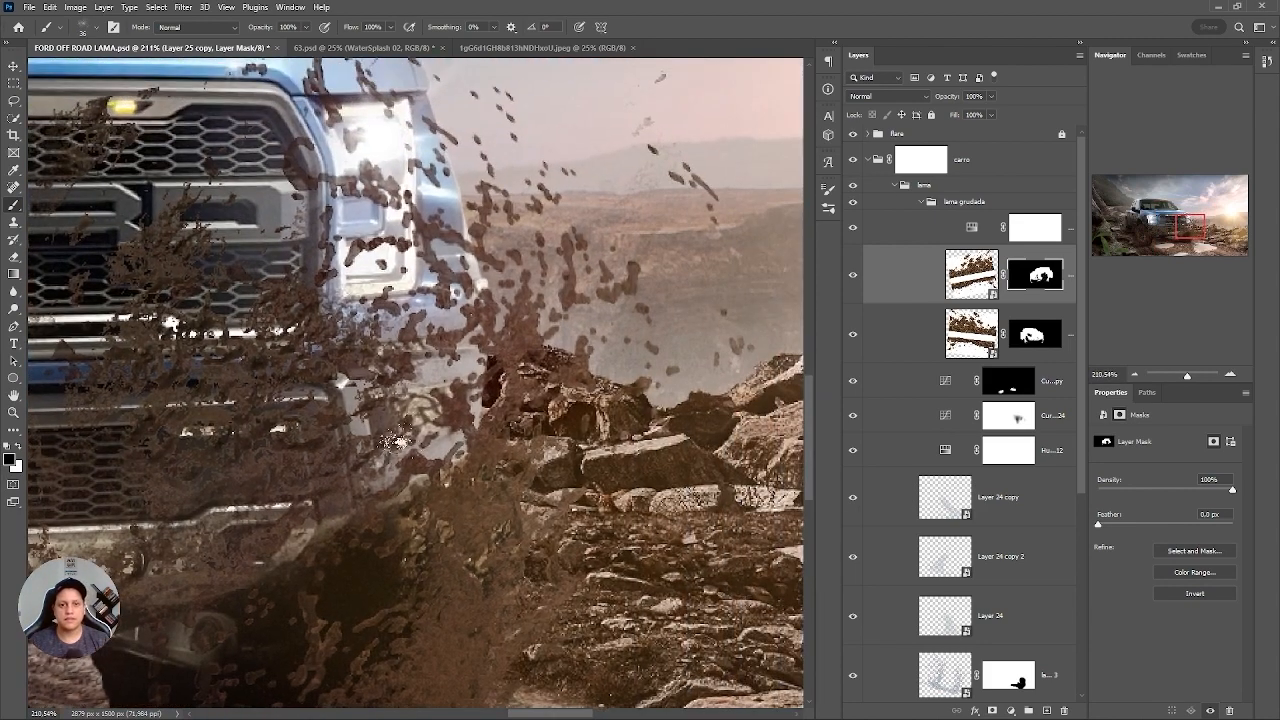
pyautogui.moveTo(420, 400)
pyautogui.mouseDown()
pyautogui.moveTo(442, 390)
pyautogui.moveTo(335, 325)
pyautogui.moveTo(362, 343)
pyautogui.mouseUp()
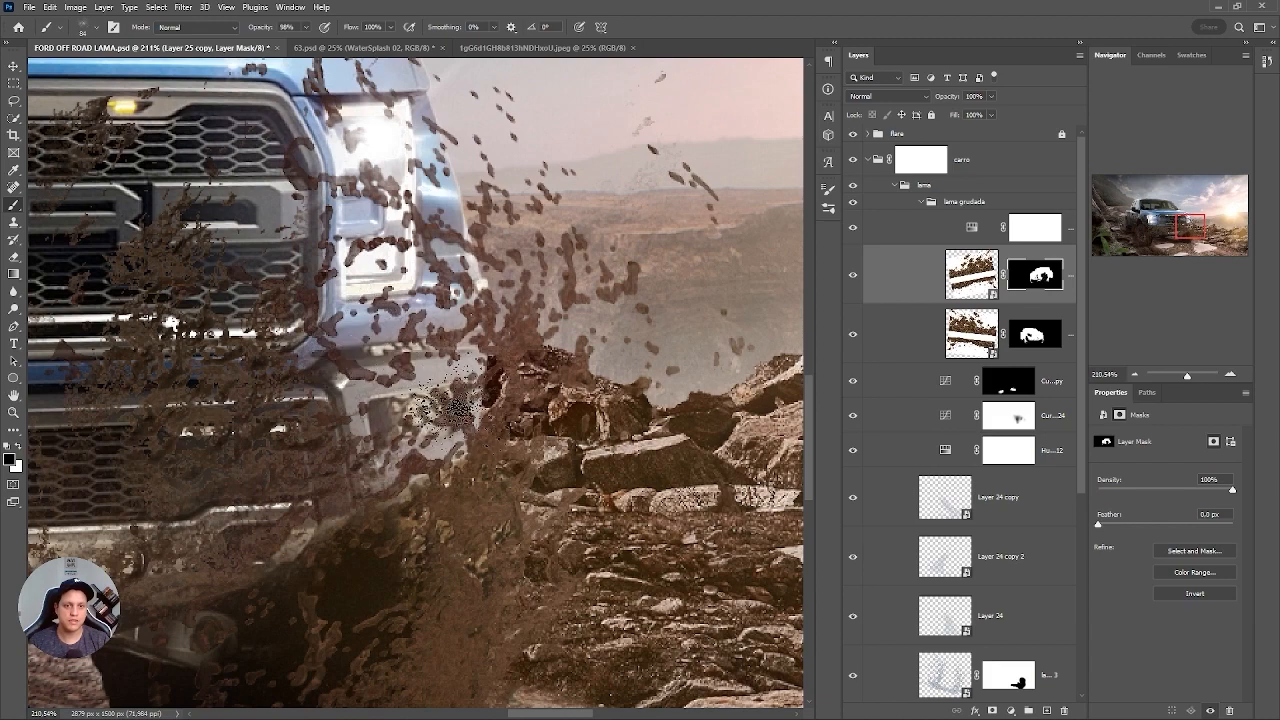
pyautogui.press('x')
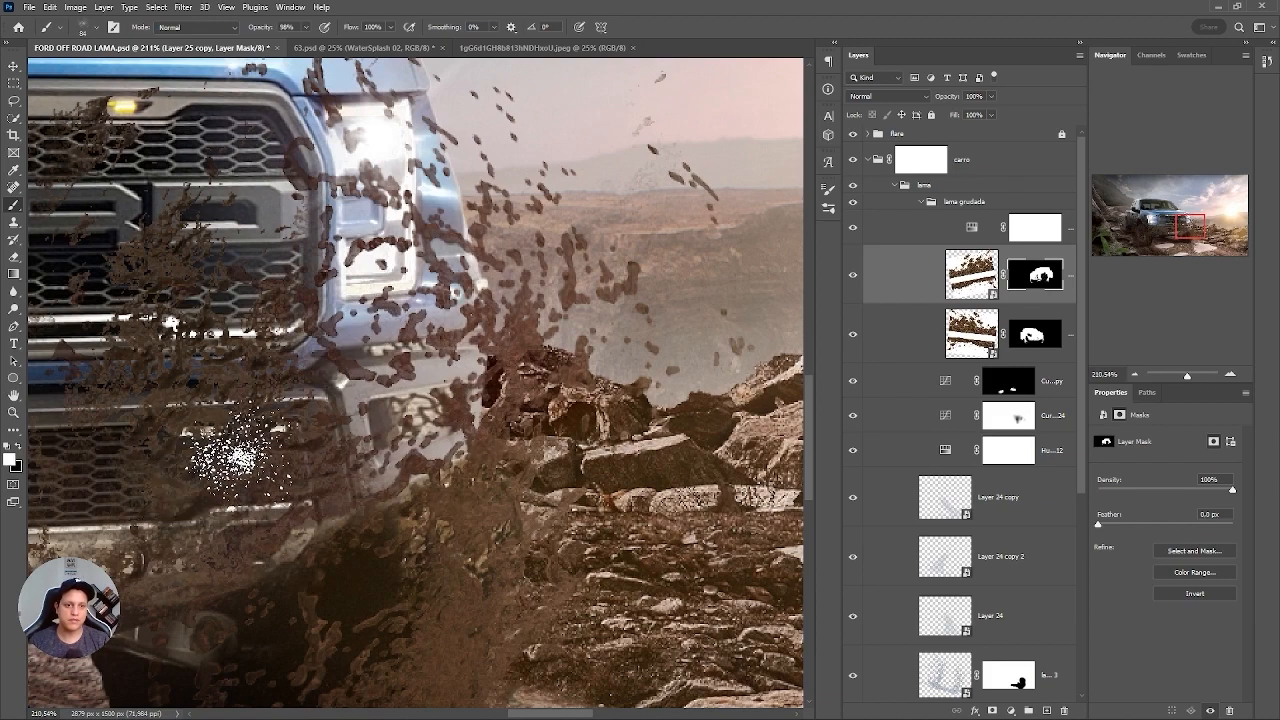
pyautogui.hotkey('ctrl', '0')
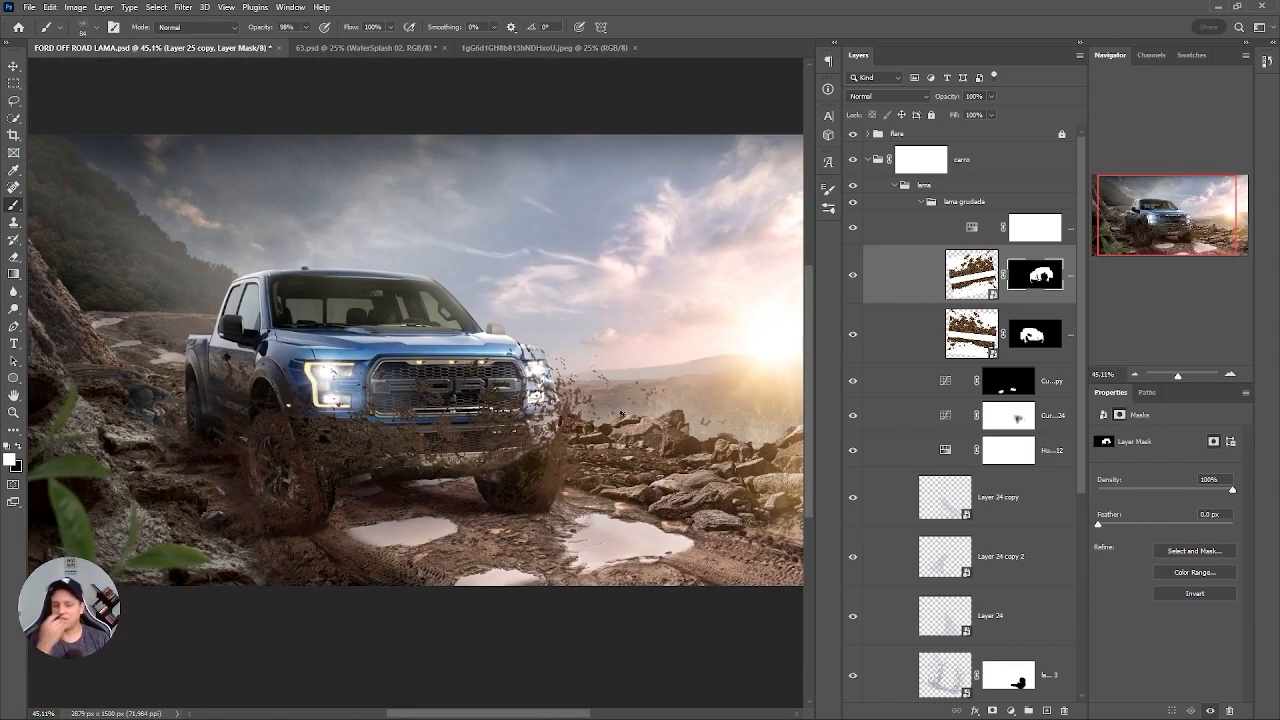
# Duplicate Layer 25 again and move the copy about 469 px left and 144 px up, over the shaded-side front fender.
pyautogui.moveTo(172, 328); pyautogui.dragTo(780, 376)
pyautogui.click(972, 336)
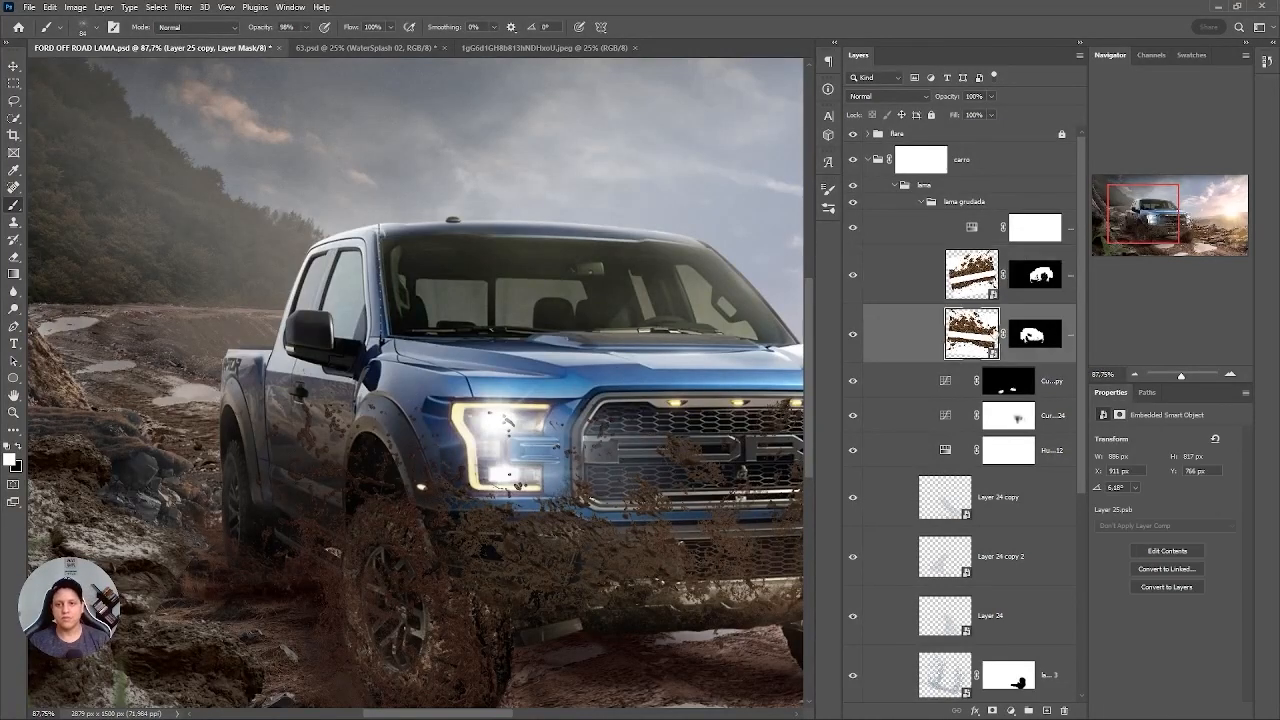
pyautogui.hotkey('ctrl', 'j')
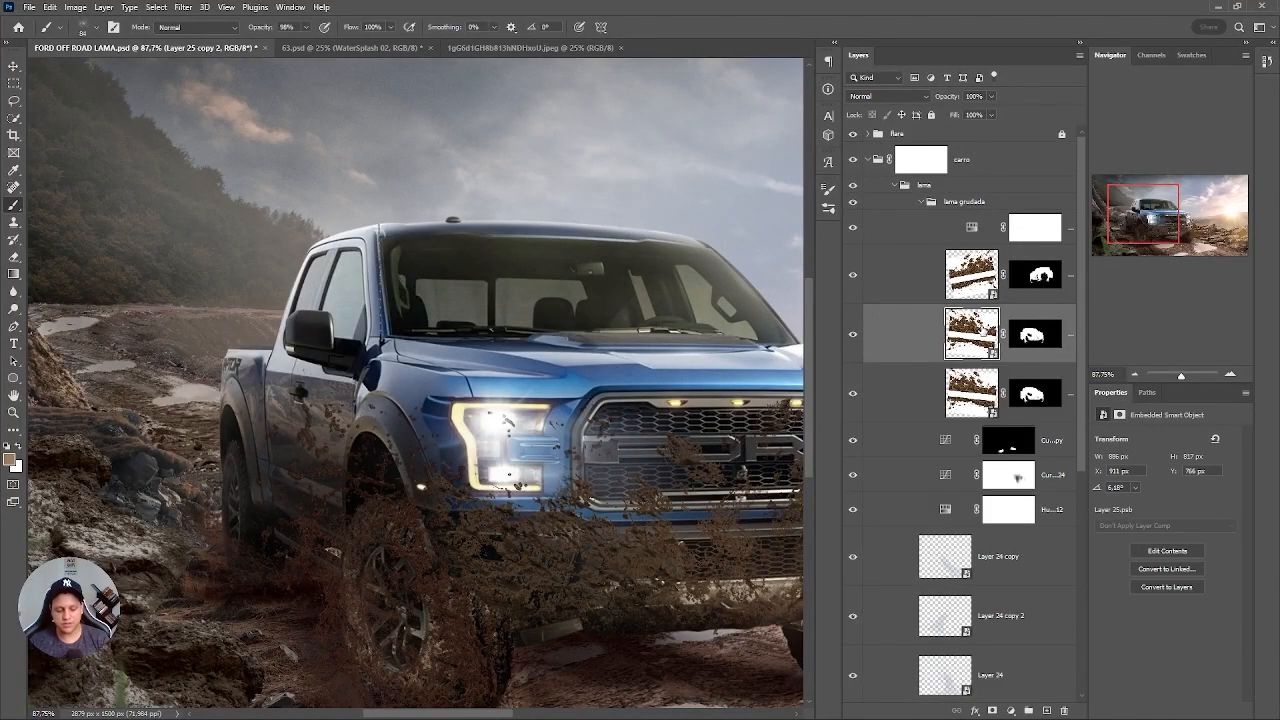
pyautogui.hotkey('ctrl', 't')
pyautogui.moveTo(612, 522); pyautogui.dragTo(338, 438)
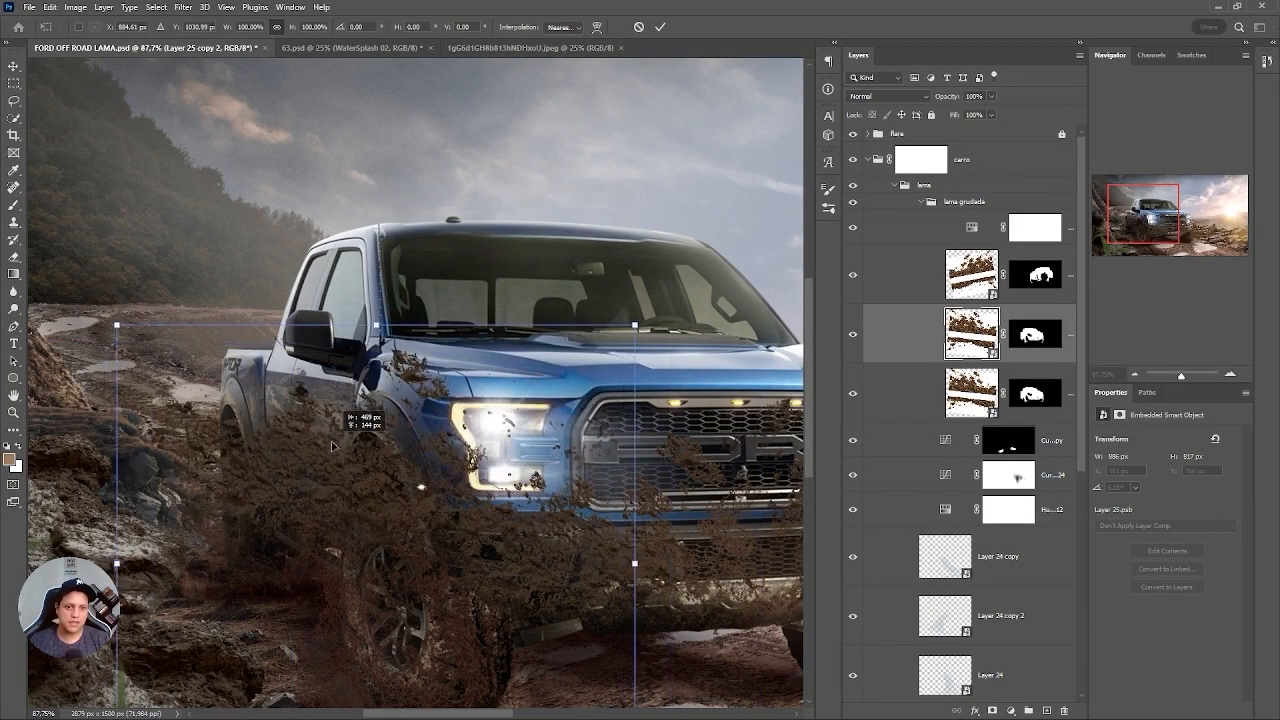
pyautogui.press('Return')
pyautogui.press('b')
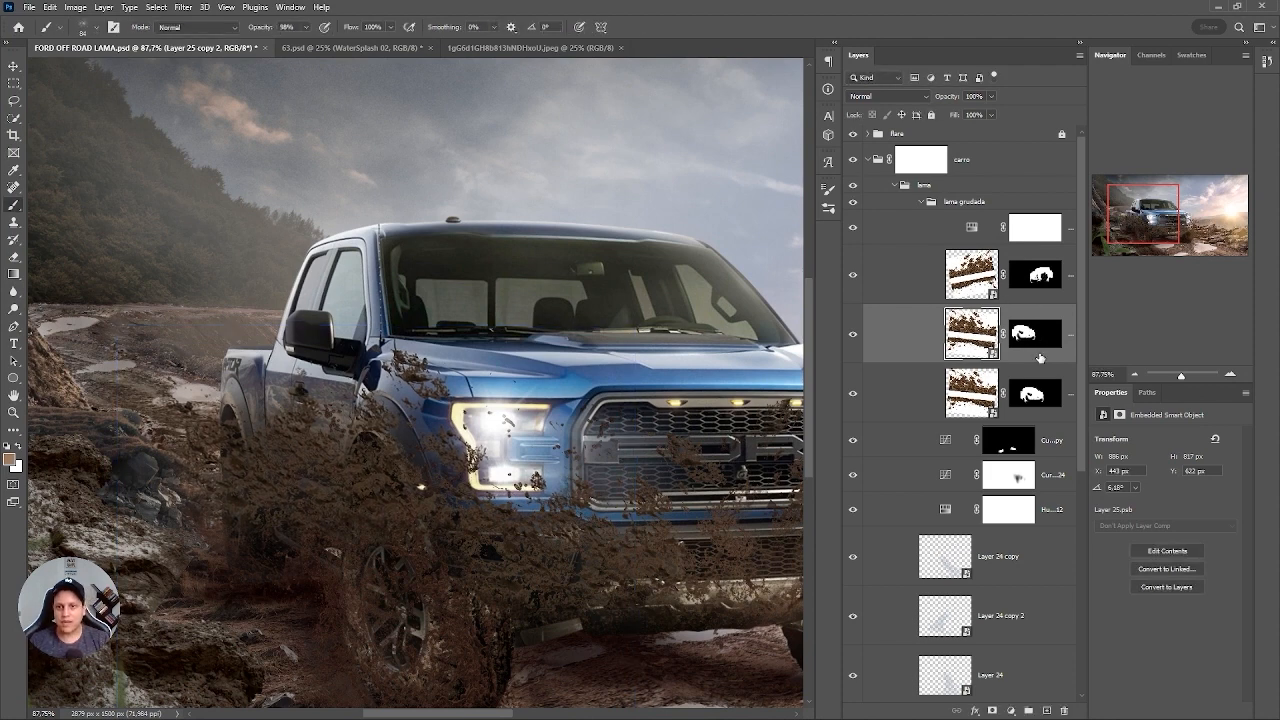
# Delete the Layer 25 copy 2 mask and distort the mud's corners toward the perspective of the truck's shaded side.
pyautogui.rightClick(1040, 358)
pyautogui.click(1078, 373)
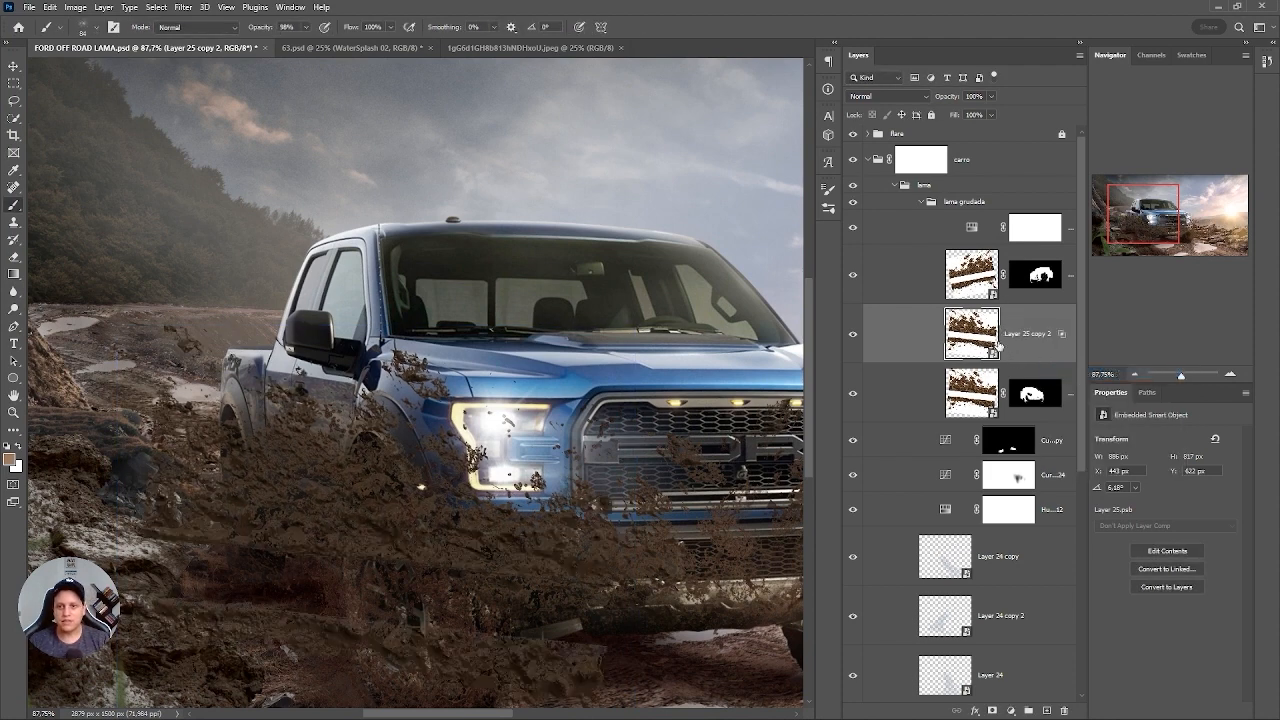
pyautogui.hotkey('ctrl', 't')
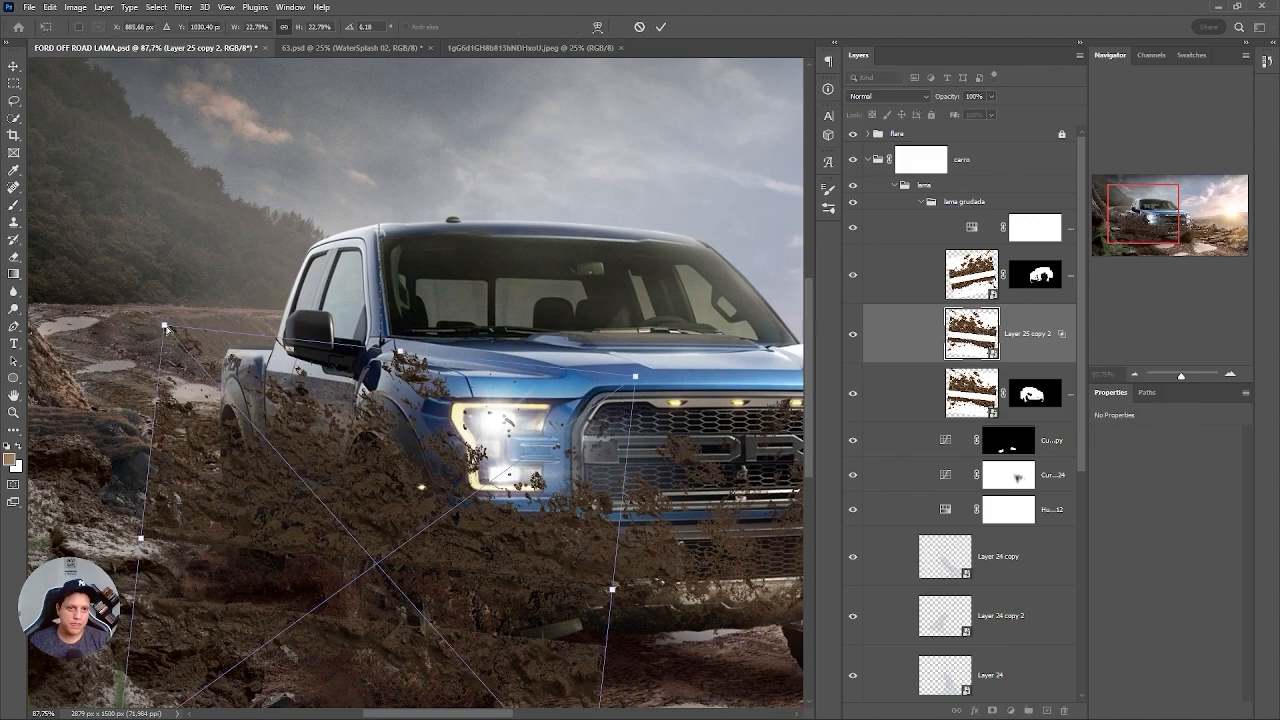
pyautogui.moveTo(174, 329); pyautogui.dragTo(241, 315)
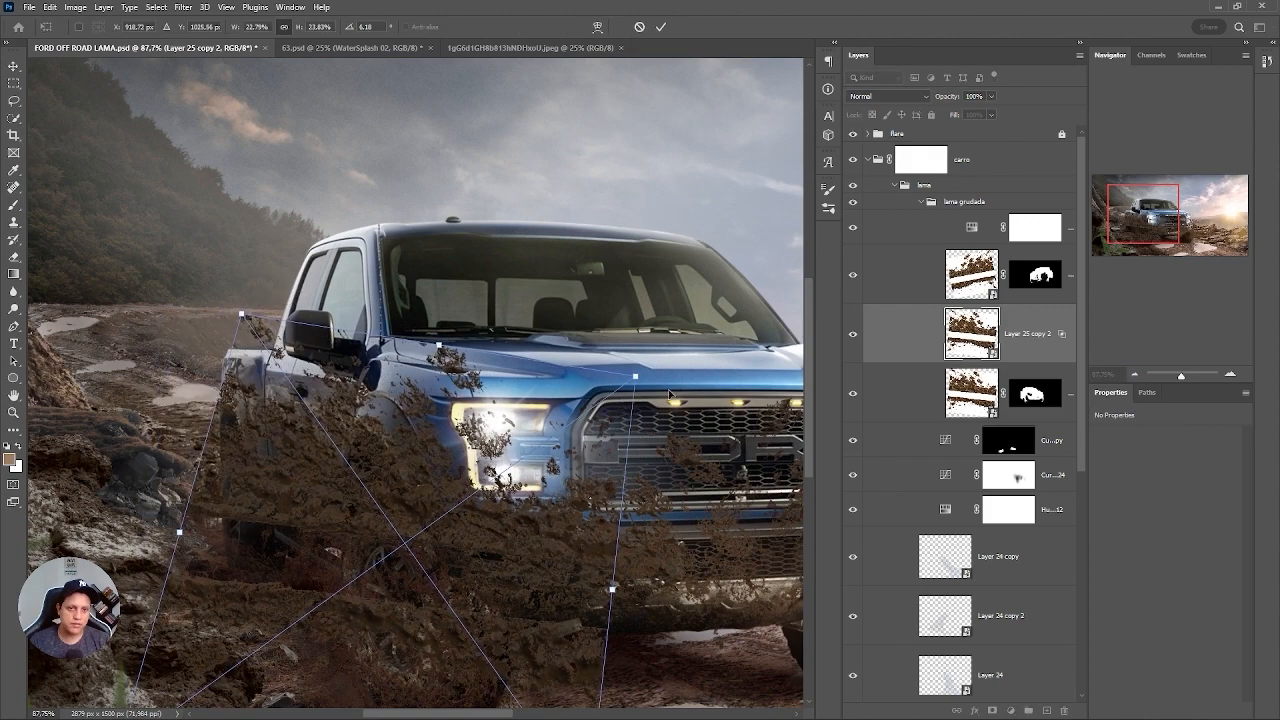
pyautogui.moveTo(635, 376); pyautogui.dragTo(543, 429)
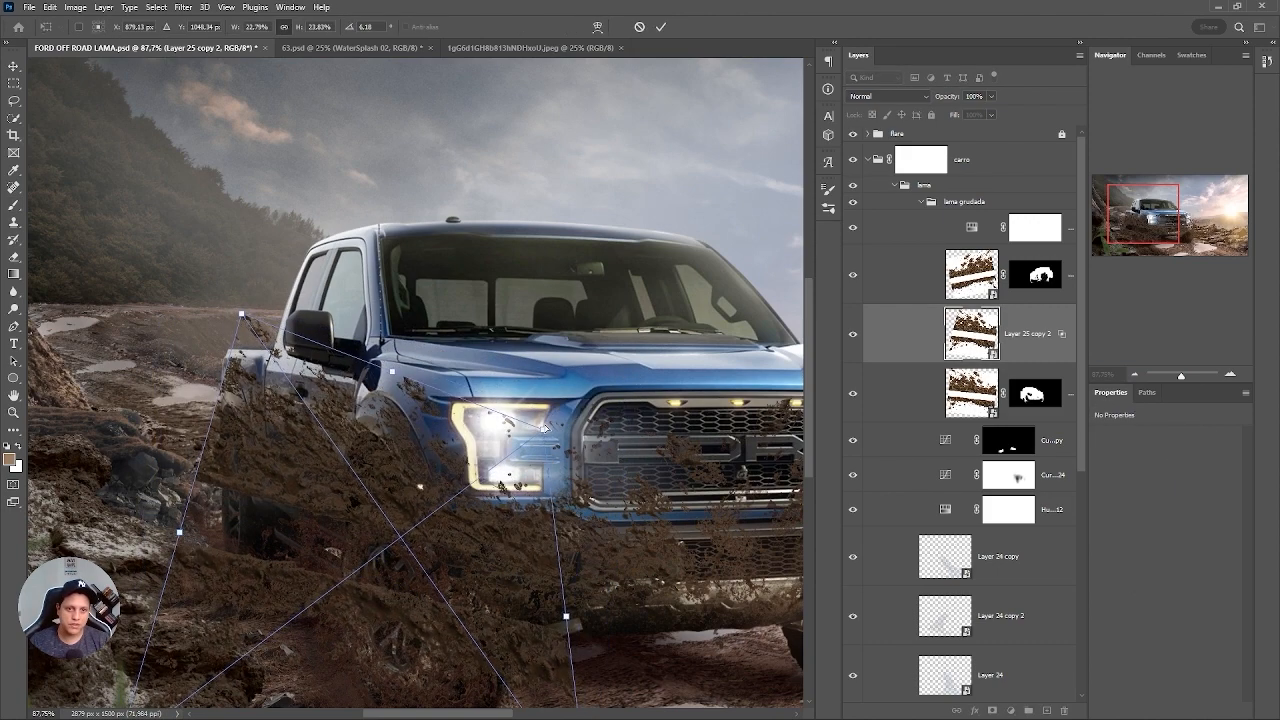
pyautogui.moveTo(478, 453); pyautogui.dragTo(386, 514)
pyautogui.moveTo(230, 660); pyautogui.dragTo(338, 664)
pyautogui.moveTo(398, 450); pyautogui.dragTo(549, 452)
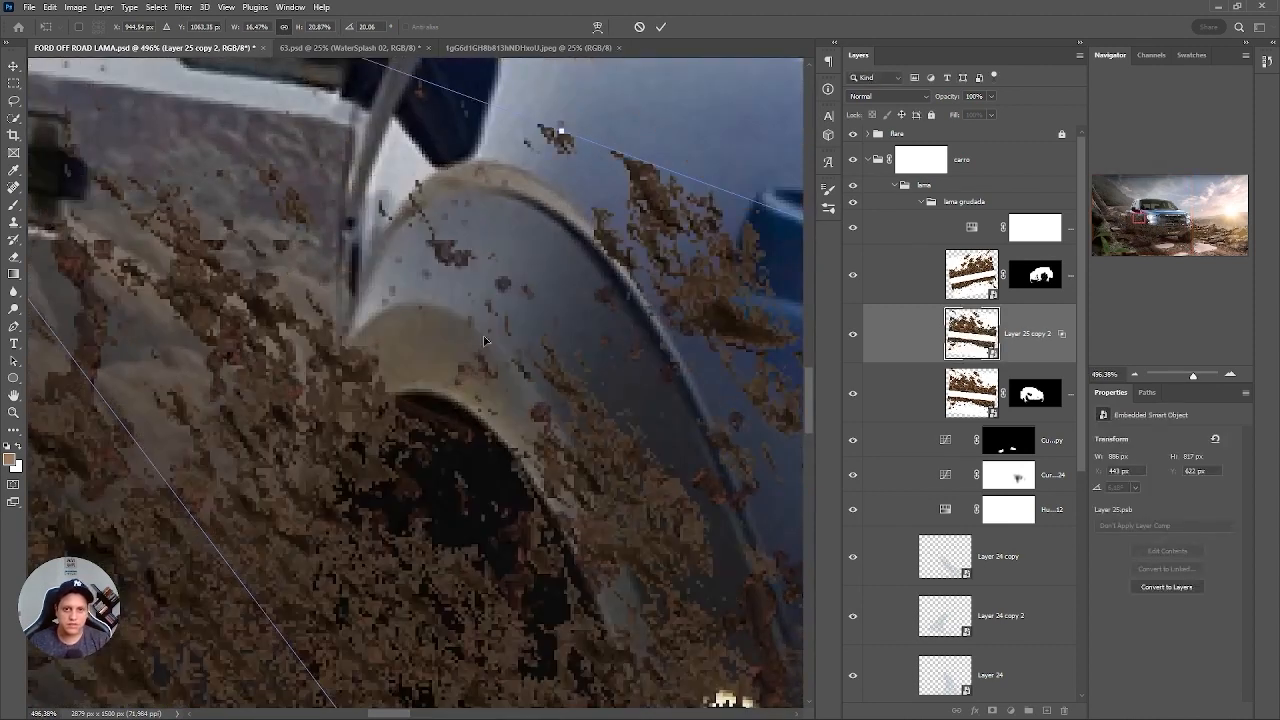
# Fit the distorted mud around the shaded-side front wheel arch, narrowing it to about 578 px wide, and apply the transform.
pyautogui.moveTo(580, 408); pyautogui.dragTo(531, 363)
pyautogui.moveTo(515, 411); pyautogui.dragTo(341, 307)
pyautogui.moveTo(745, 329); pyautogui.dragTo(744, 272)
pyautogui.moveTo(560, 410); pyautogui.dragTo(483, 360)
pyautogui.moveTo(614, 443); pyautogui.dragTo(586, 430)
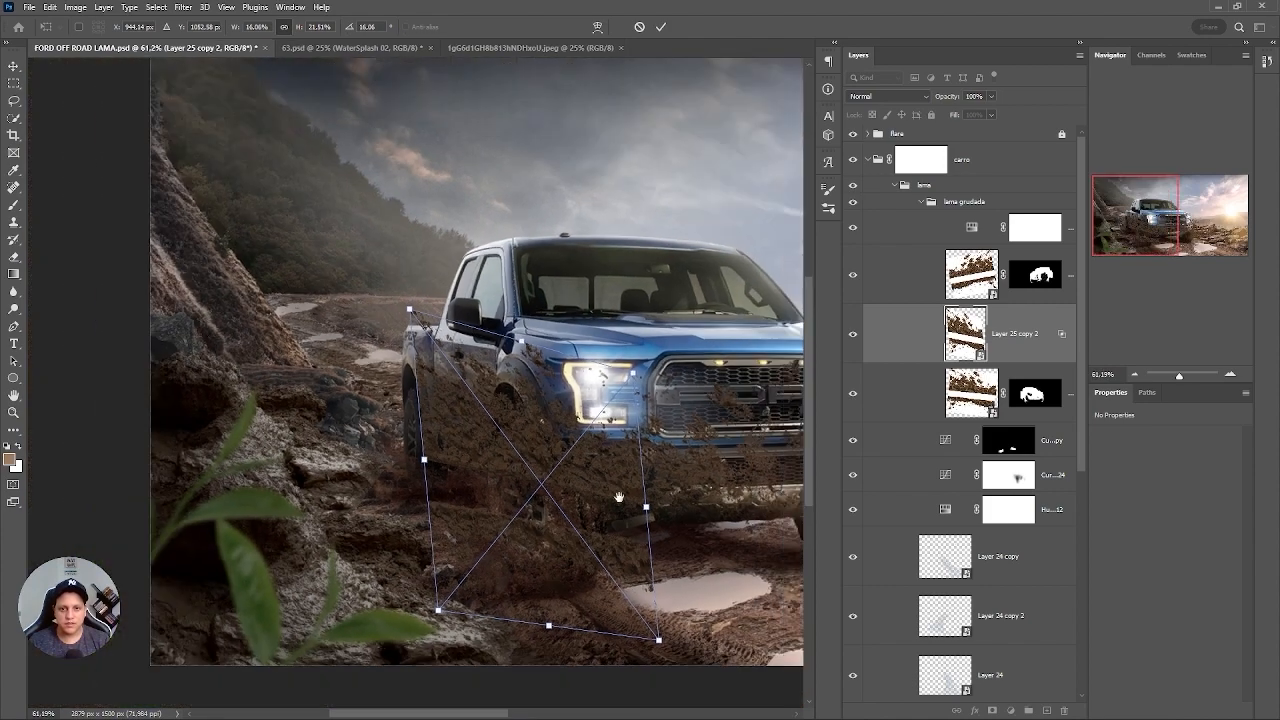
pyautogui.moveTo(660, 641); pyautogui.dragTo(627, 650)
pyautogui.moveTo(438, 610); pyautogui.dragTo(438, 581)
pyautogui.press('Return')
# Add a black mask to Layer 25 copy 2 and reveal mud on the shaded-side door and fender with white splatter.
pyautogui.press('b')
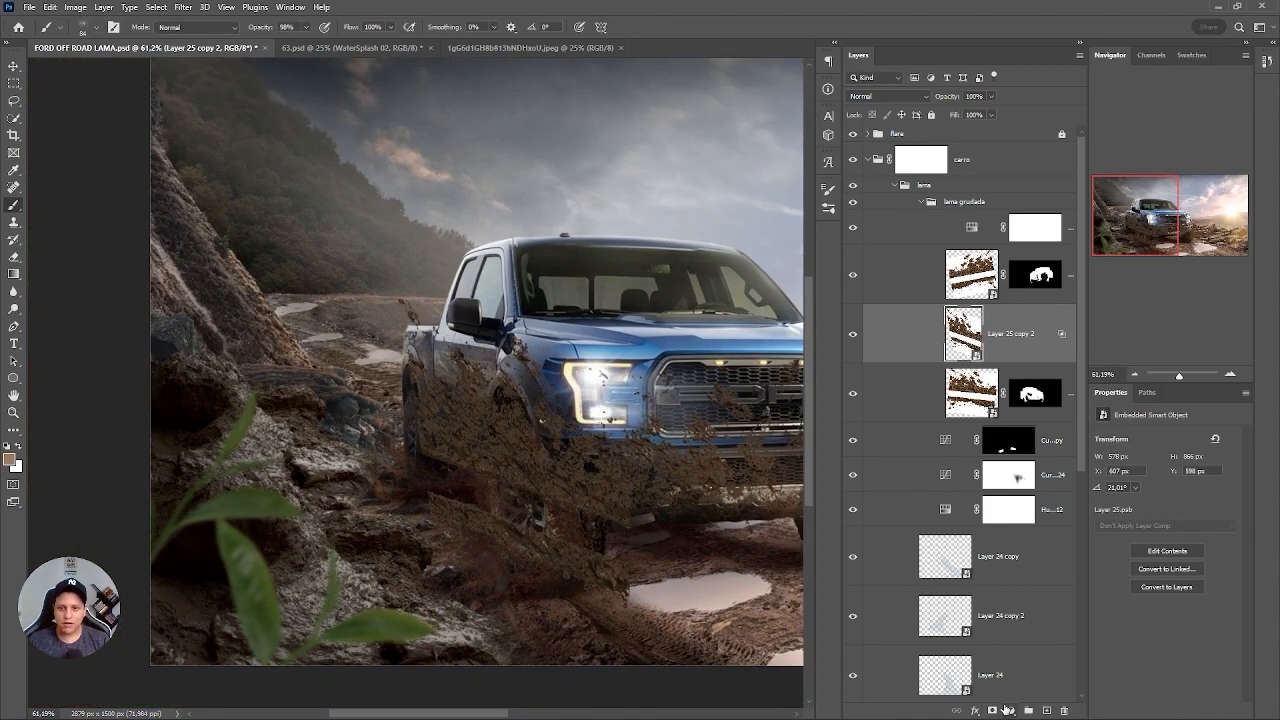
pyautogui.click(993, 710)
pyautogui.hotkey('ctrl', 'i')
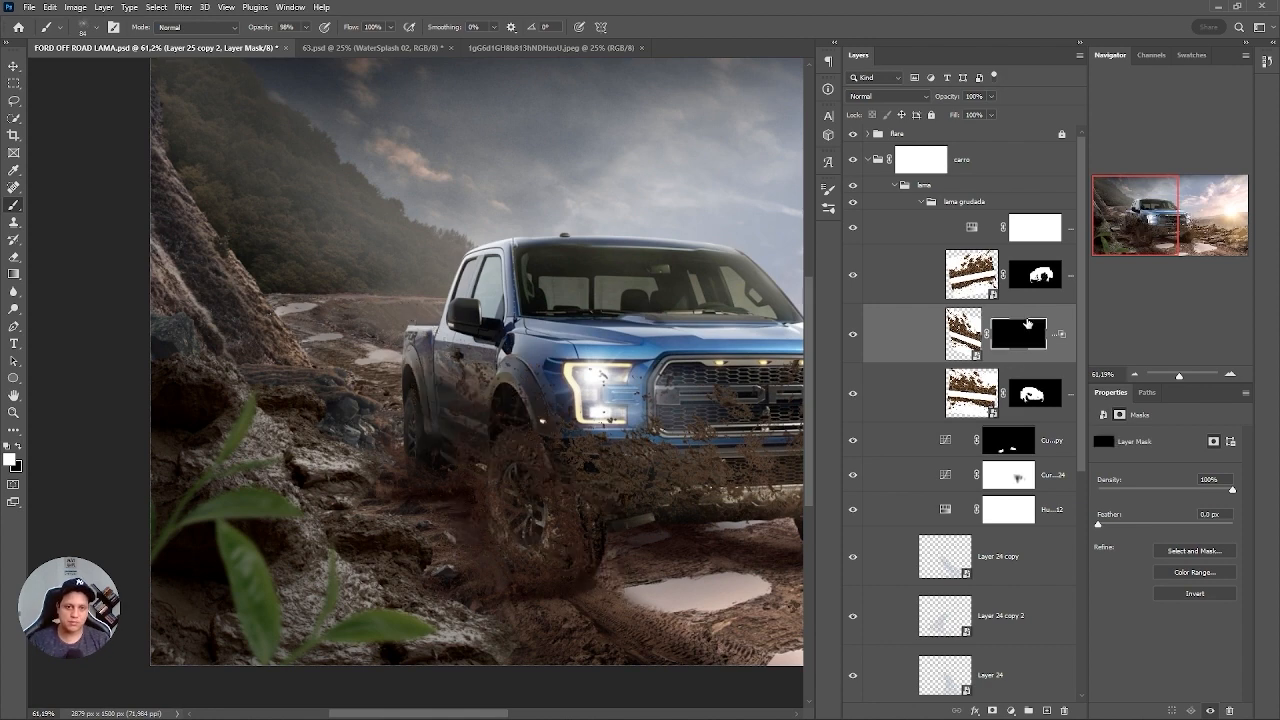
pyautogui.moveTo(379, 389)
pyautogui.mouseDown()
pyautogui.moveTo(570, 403)
pyautogui.moveTo(427, 337)
pyautogui.mouseUp()
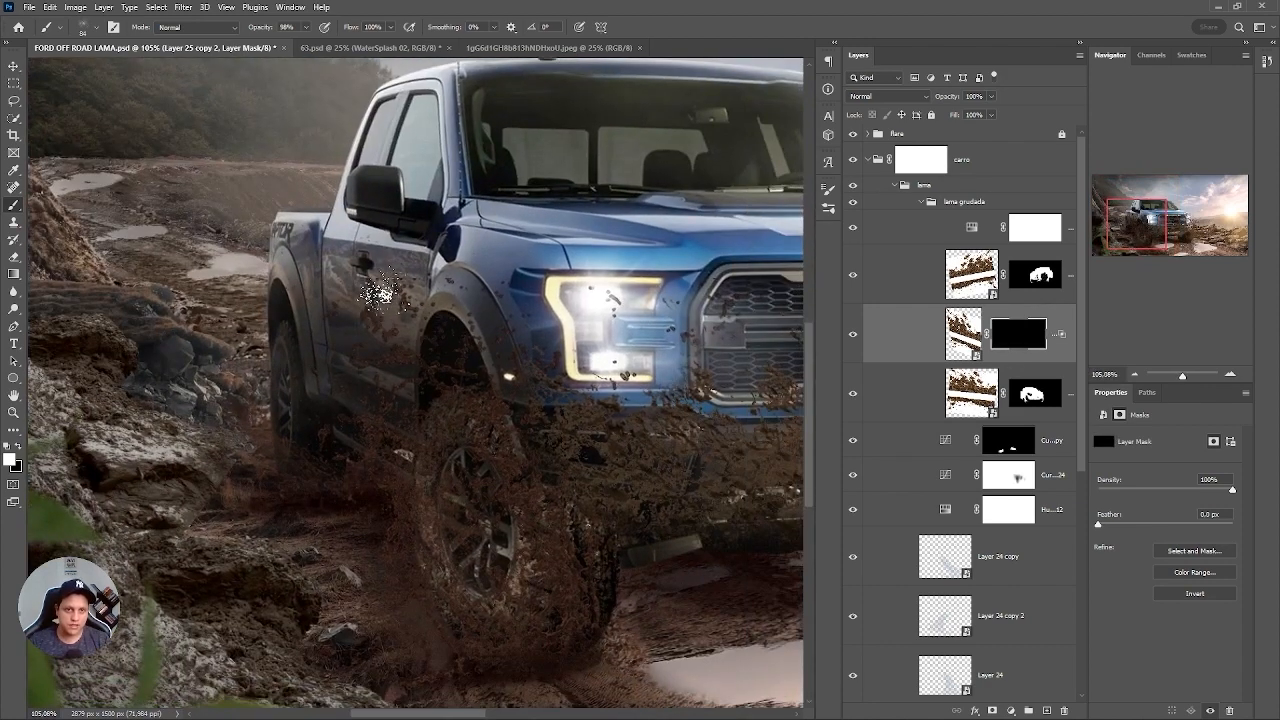
pyautogui.rightClick(401, 278)
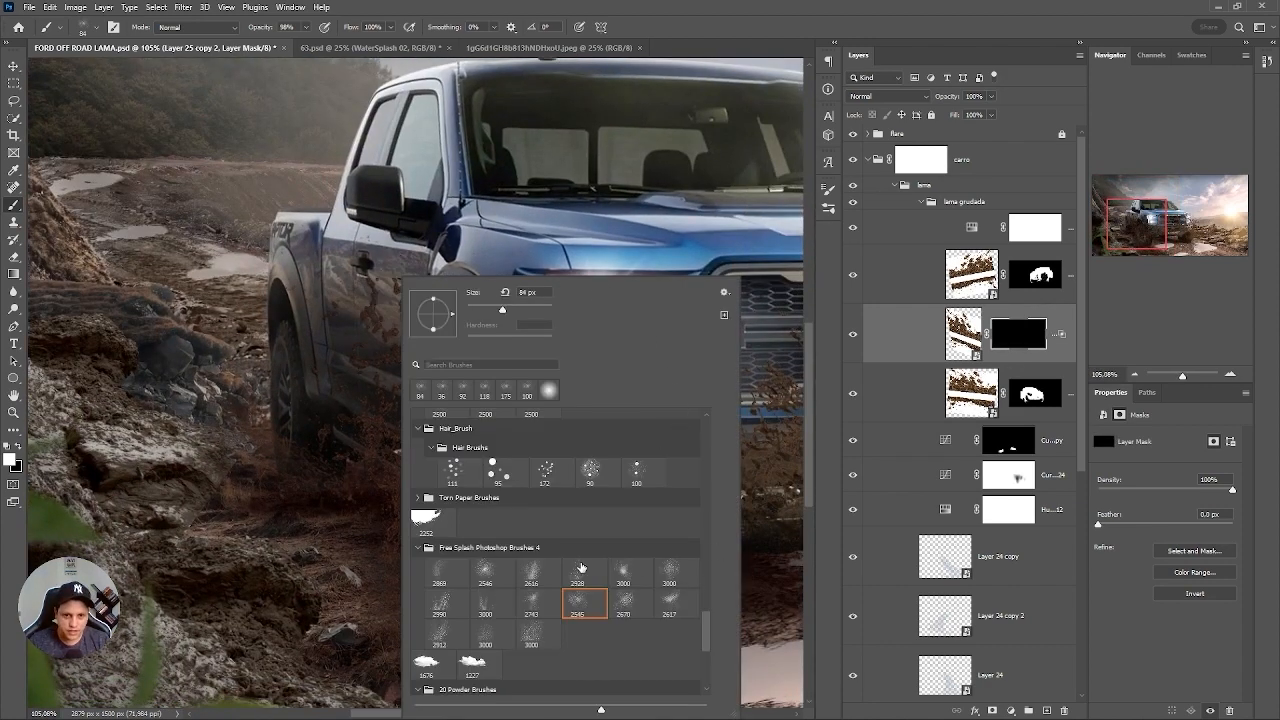
pyautogui.scroll(-1, 706, 642)
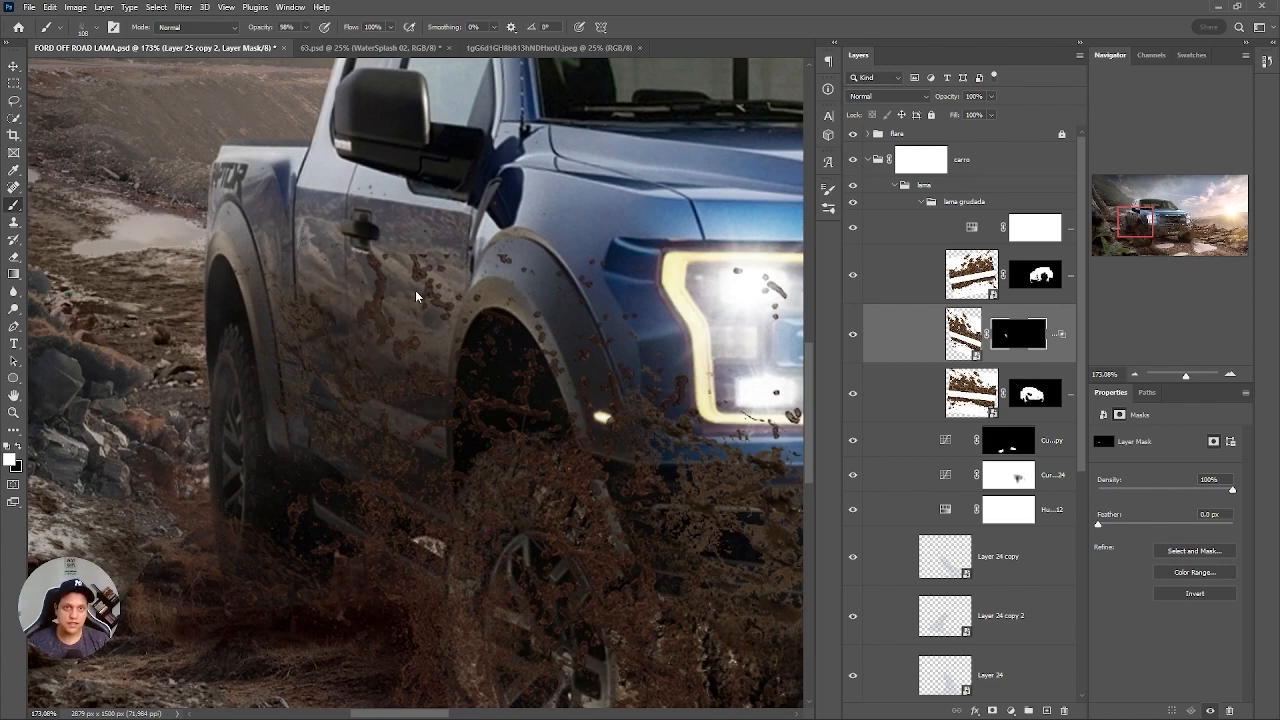
pyautogui.hotkey('ctrl', '0')
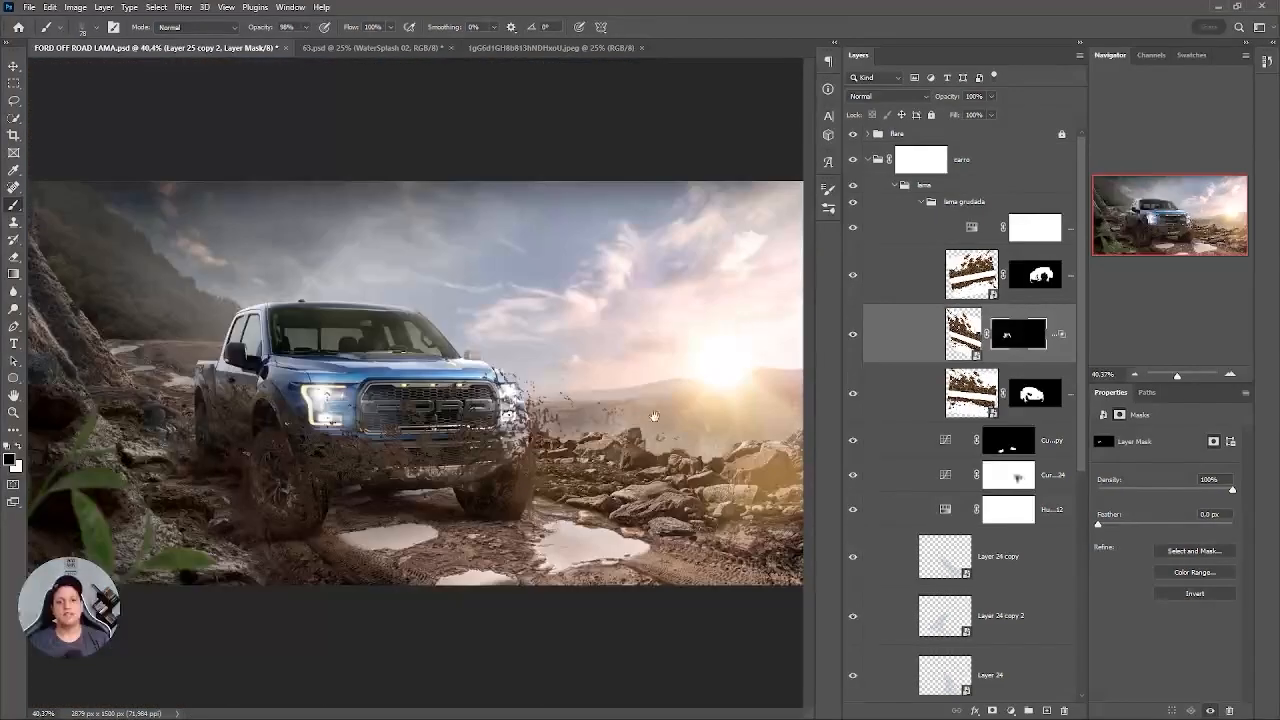
pyautogui.scroll(2, 478, 431)
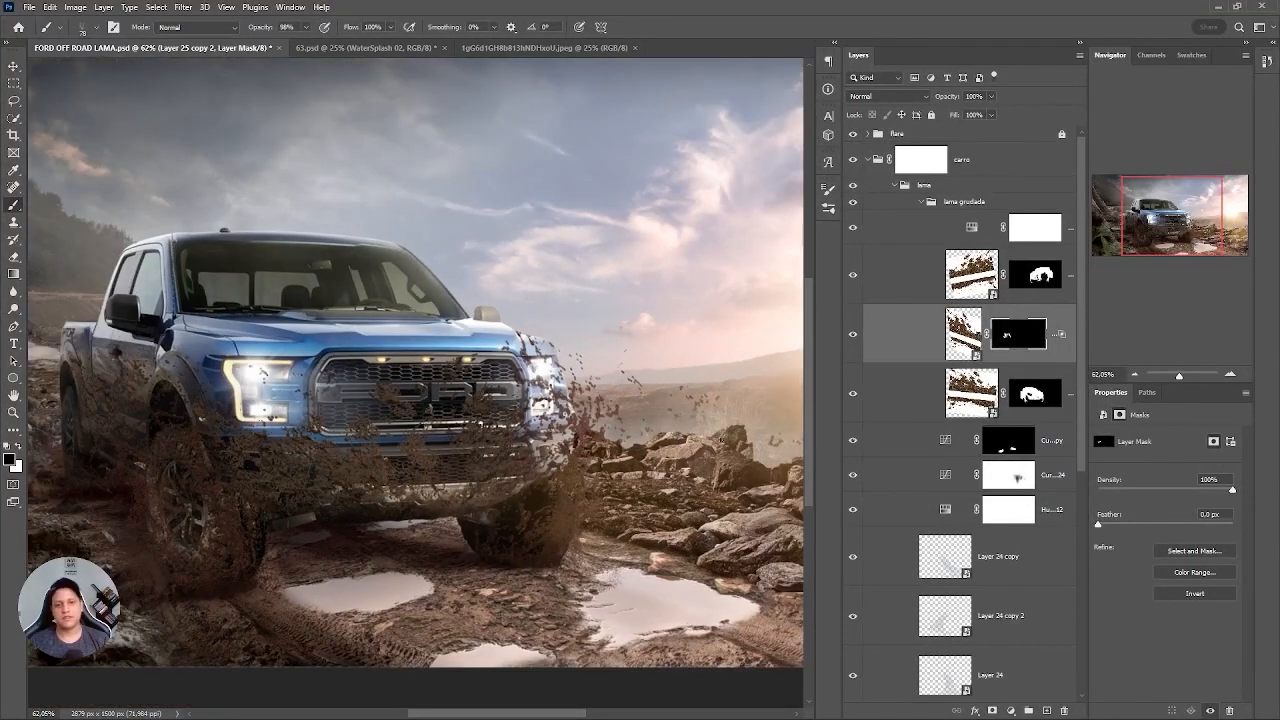
pyautogui.scroll(-2, 603, 412)
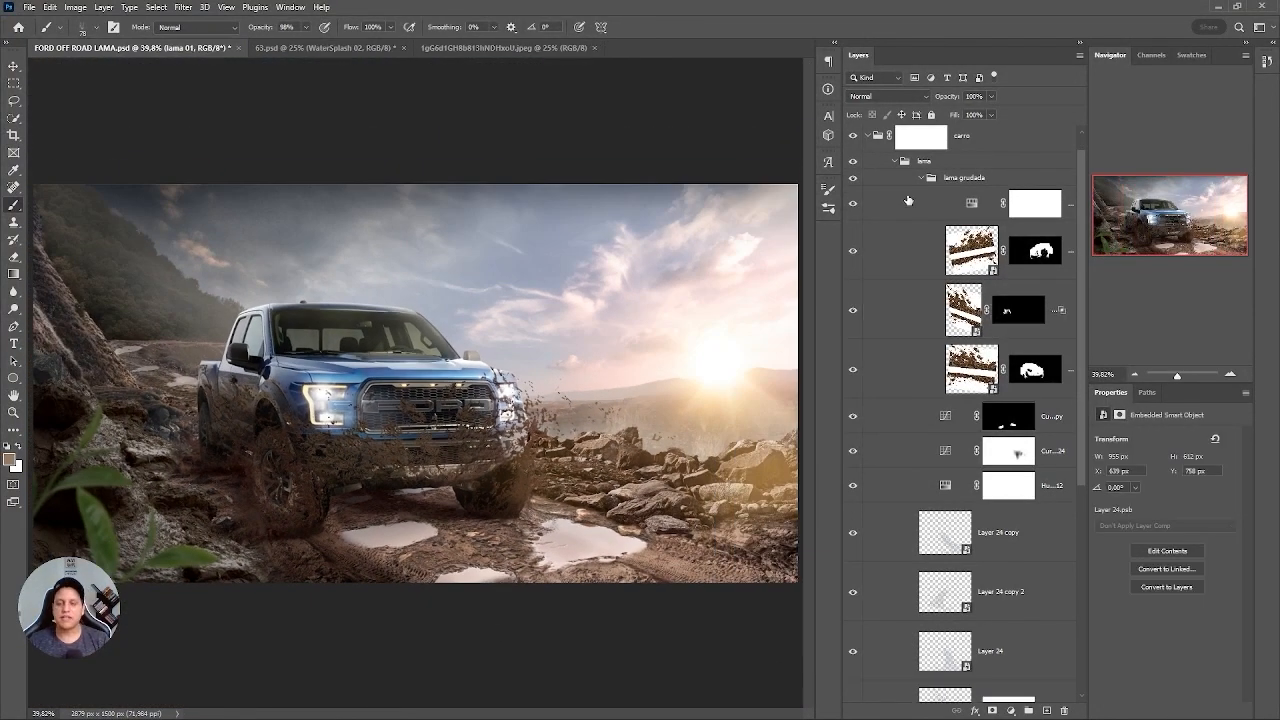
# Duplicate Layer 25 and place the copy beneath the truck's Layer 8, just above the BG group.
pyautogui.click(982, 252)
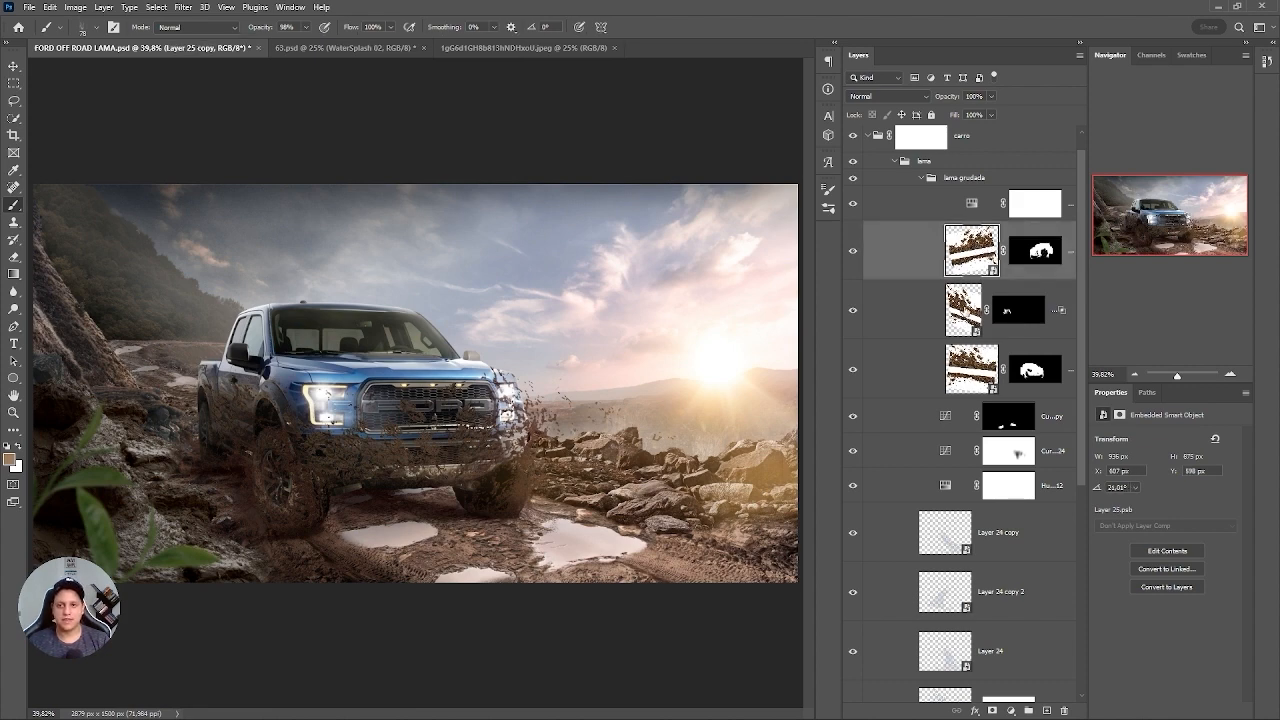
pyautogui.click(972, 310)
pyautogui.click(985, 380)
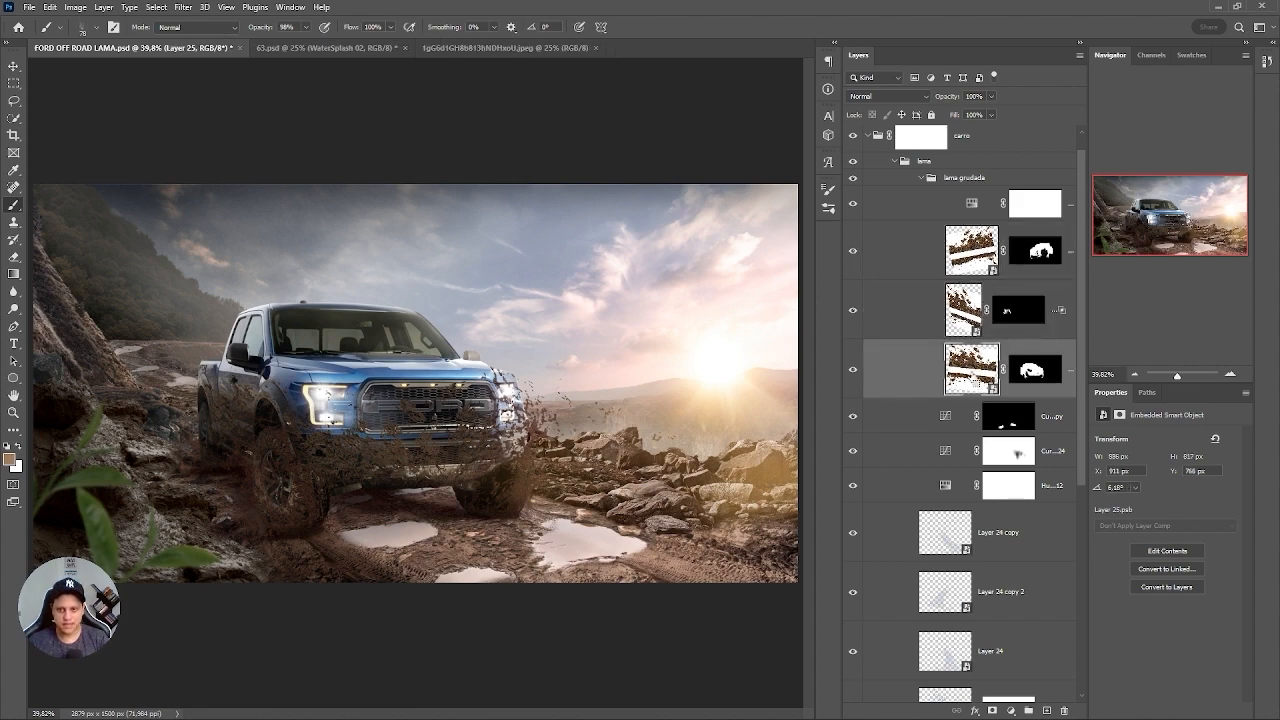
pyautogui.hotkey('ctrl', 'j')
pyautogui.scroll(-3, 1064, 410)
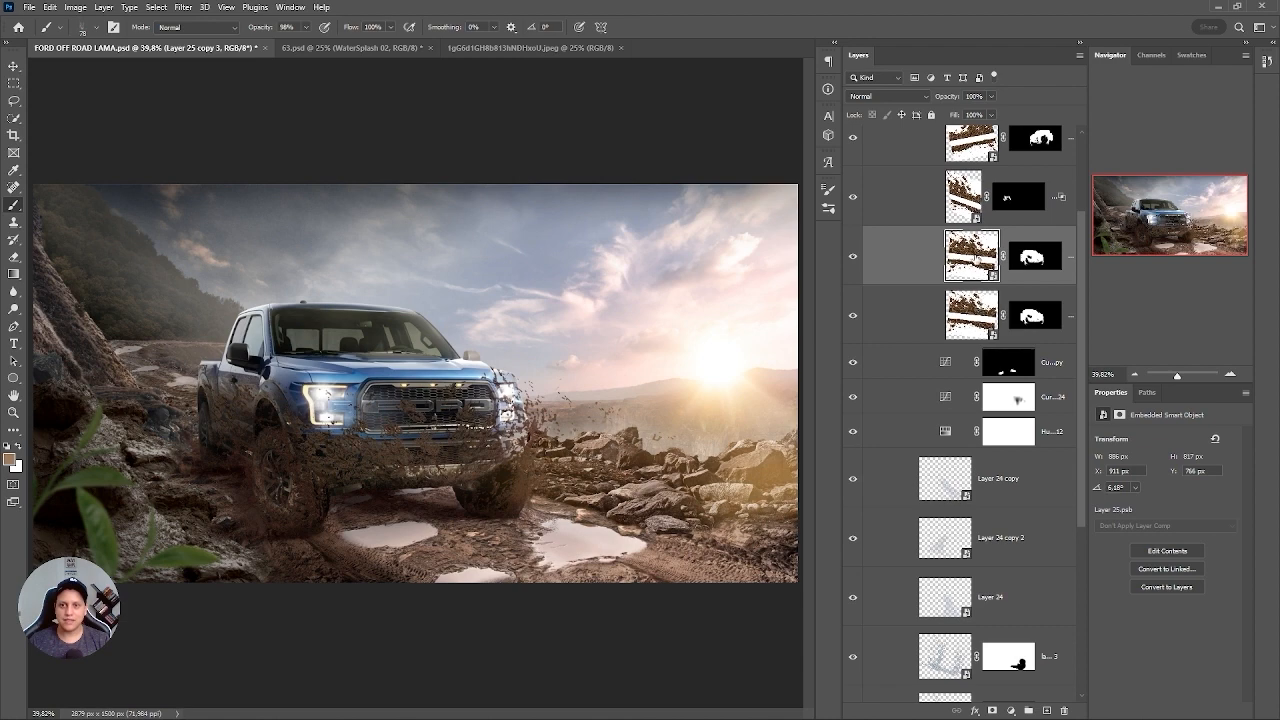
pyautogui.moveTo(975, 258); pyautogui.dragTo(965, 640)
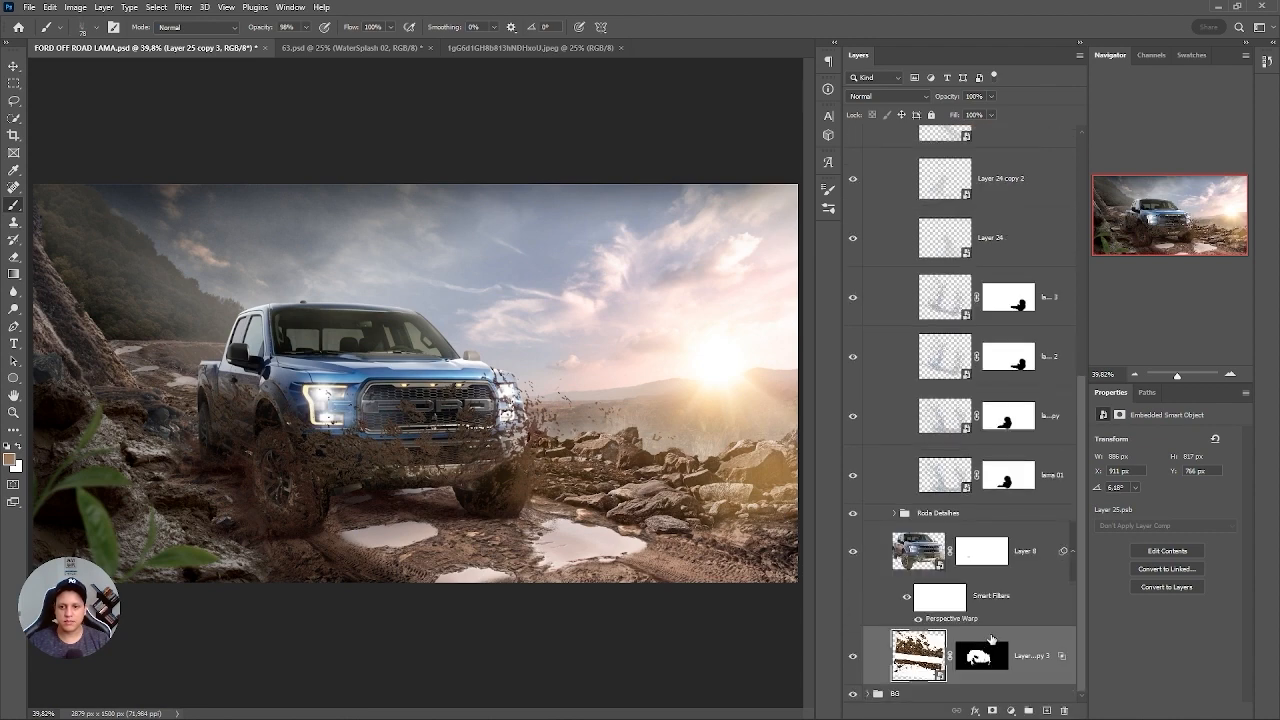
# Delete the layer mask from Layer 25 copy 3.
pyautogui.rightClick(989, 654)
pyautogui.rightClick(990, 658)
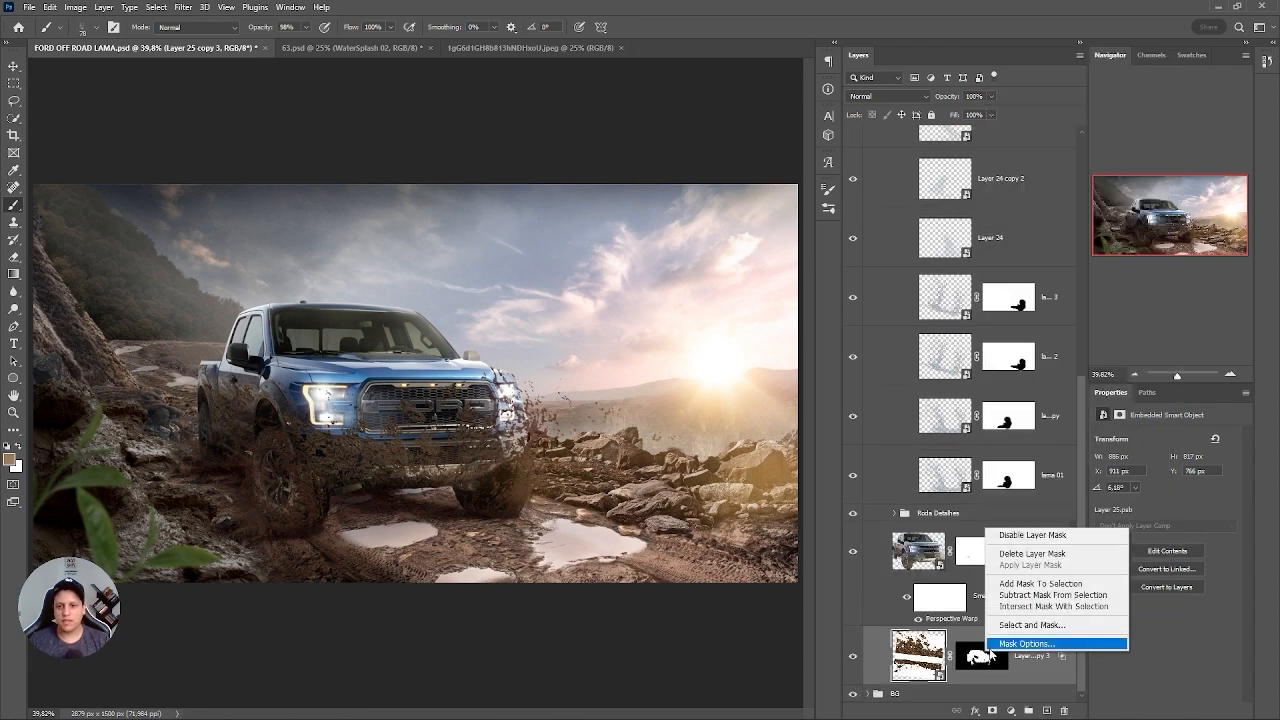
pyautogui.click(1034, 556)
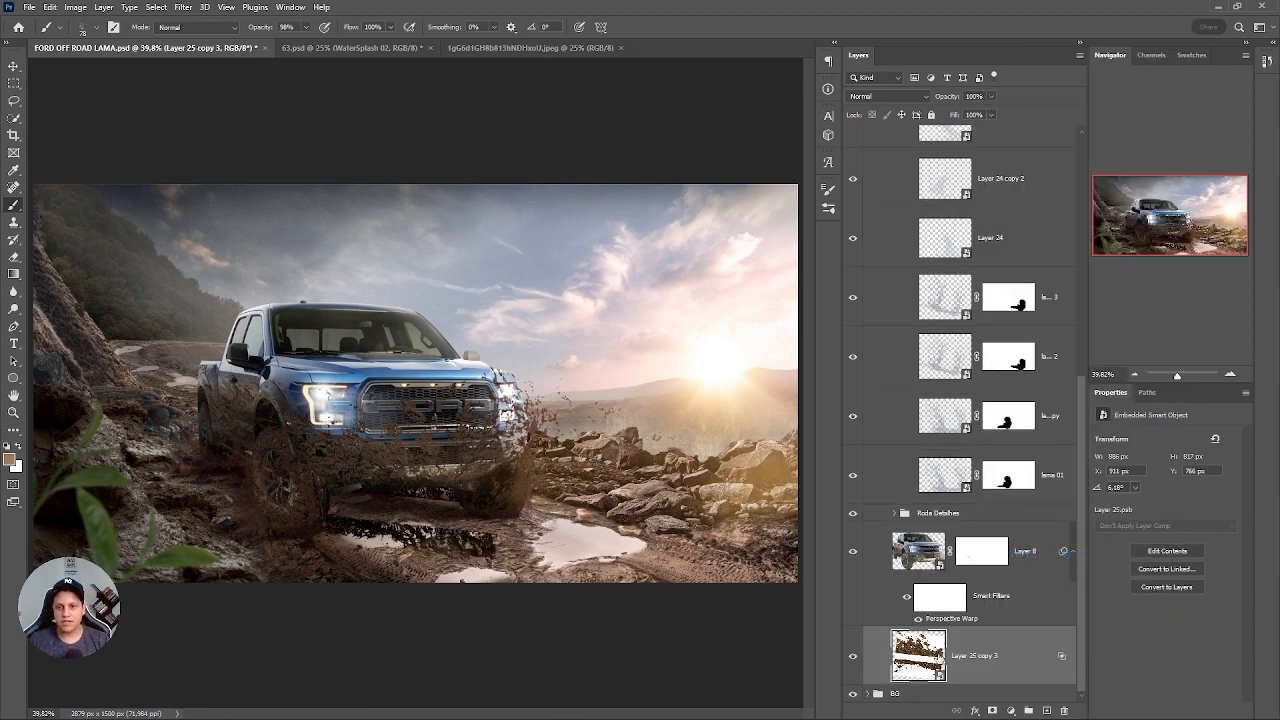
# Scale Layer 25 copy 3 to about 34%, flip it horizontally, and position it behind the truck.
pyautogui.hotkey('ctrl', 't')
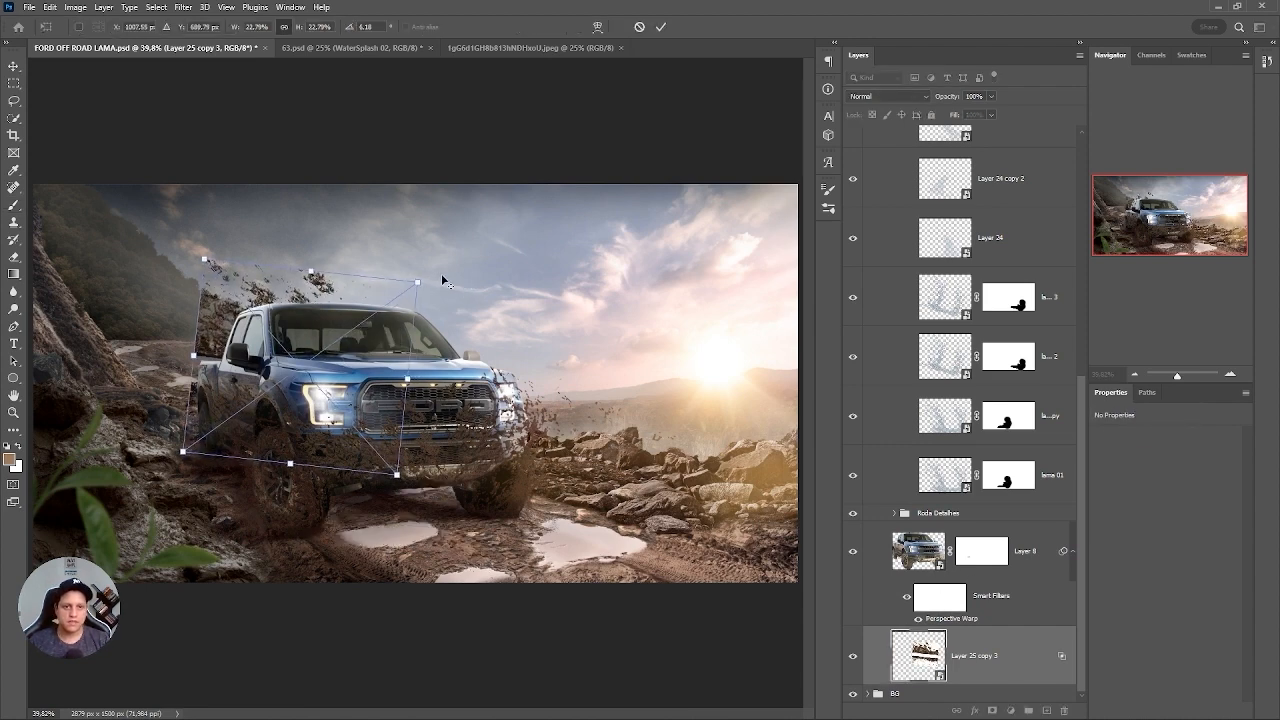
pyautogui.moveTo(418, 283); pyautogui.dragTo(475, 240)
pyautogui.rightClick(359, 264)
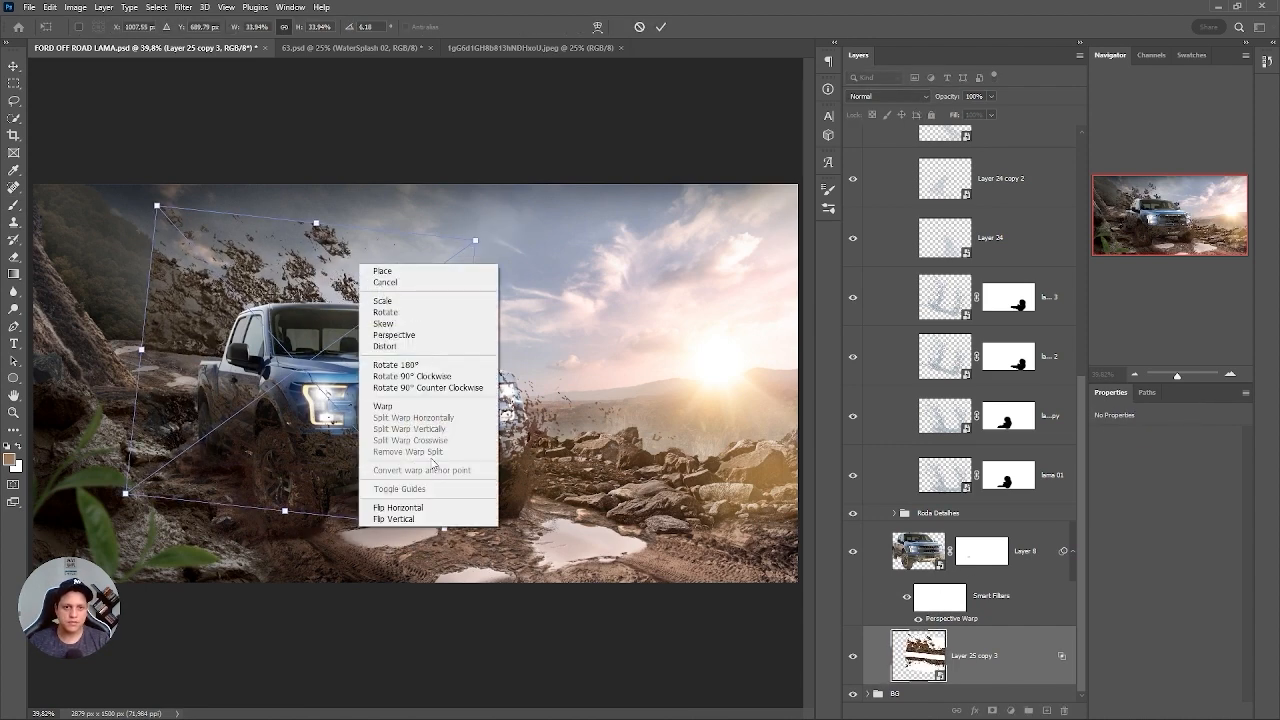
pyautogui.click(416, 510)
pyautogui.moveTo(373, 284); pyautogui.dragTo(402, 332)
# Warp the mud behind the truck's roof and bed, and stretch it to about 1464 px wide and 1173 px high.
pyautogui.rightClick(443, 270)
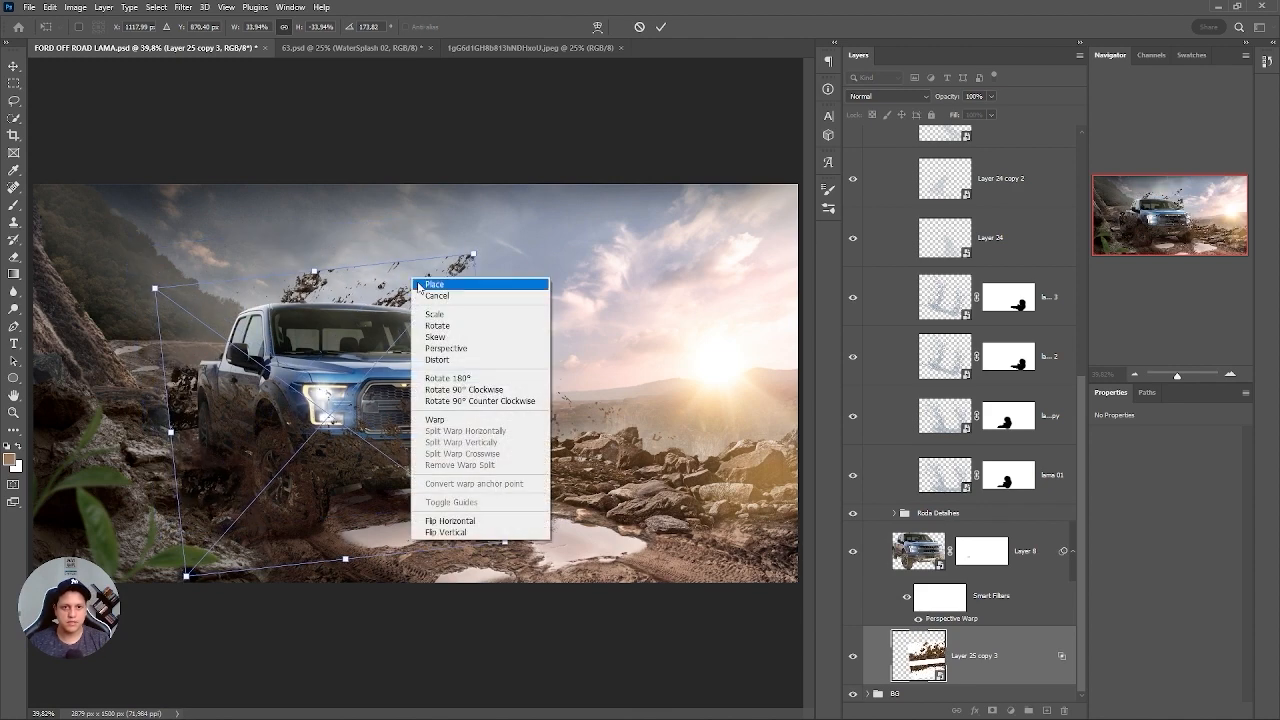
pyautogui.click(448, 418)
pyautogui.moveTo(312, 294); pyautogui.dragTo(282, 284)
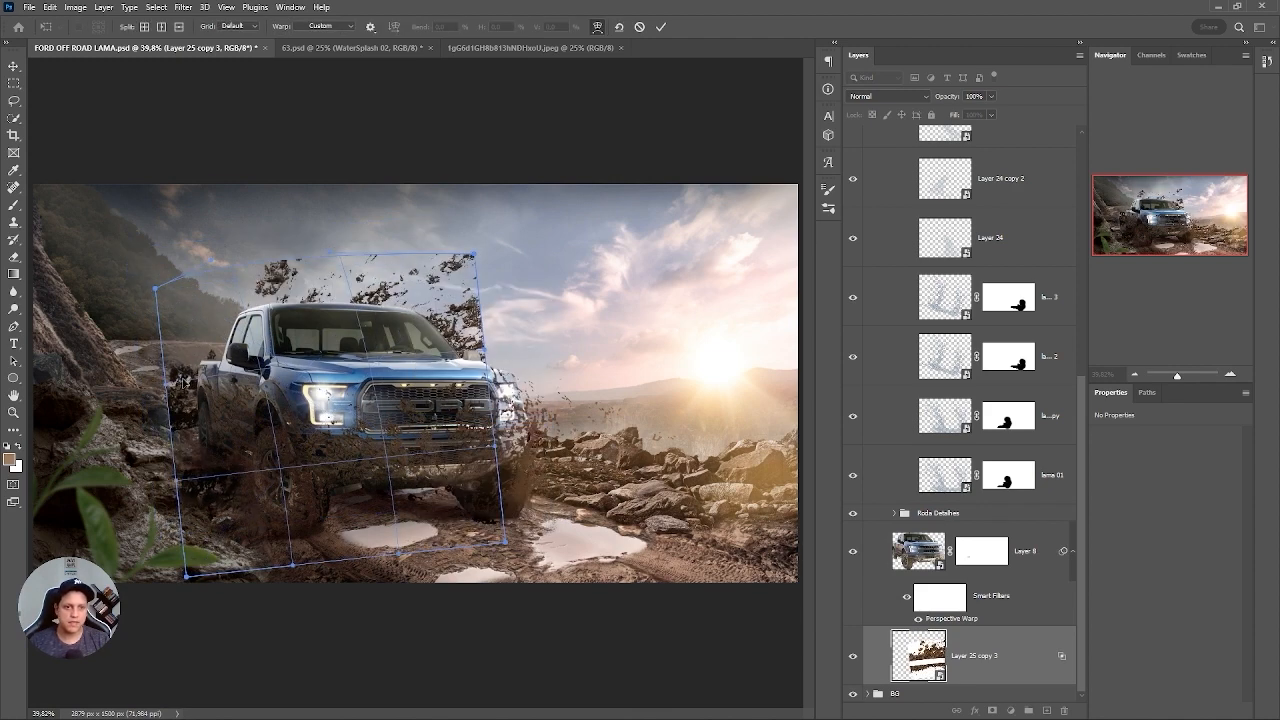
pyautogui.moveTo(168, 384); pyautogui.dragTo(186, 379)
pyautogui.moveTo(186, 577); pyautogui.dragTo(203, 569)
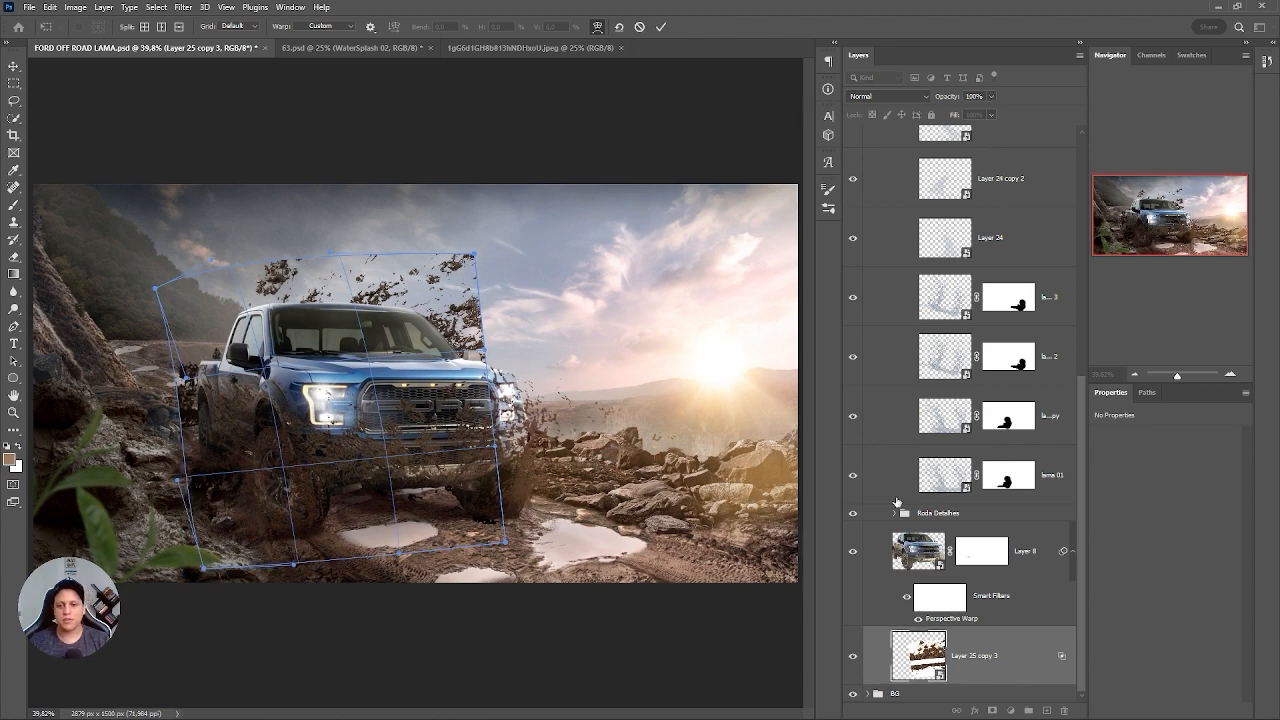
pyautogui.moveTo(1086, 428); pyautogui.dragTo(1073, 284)
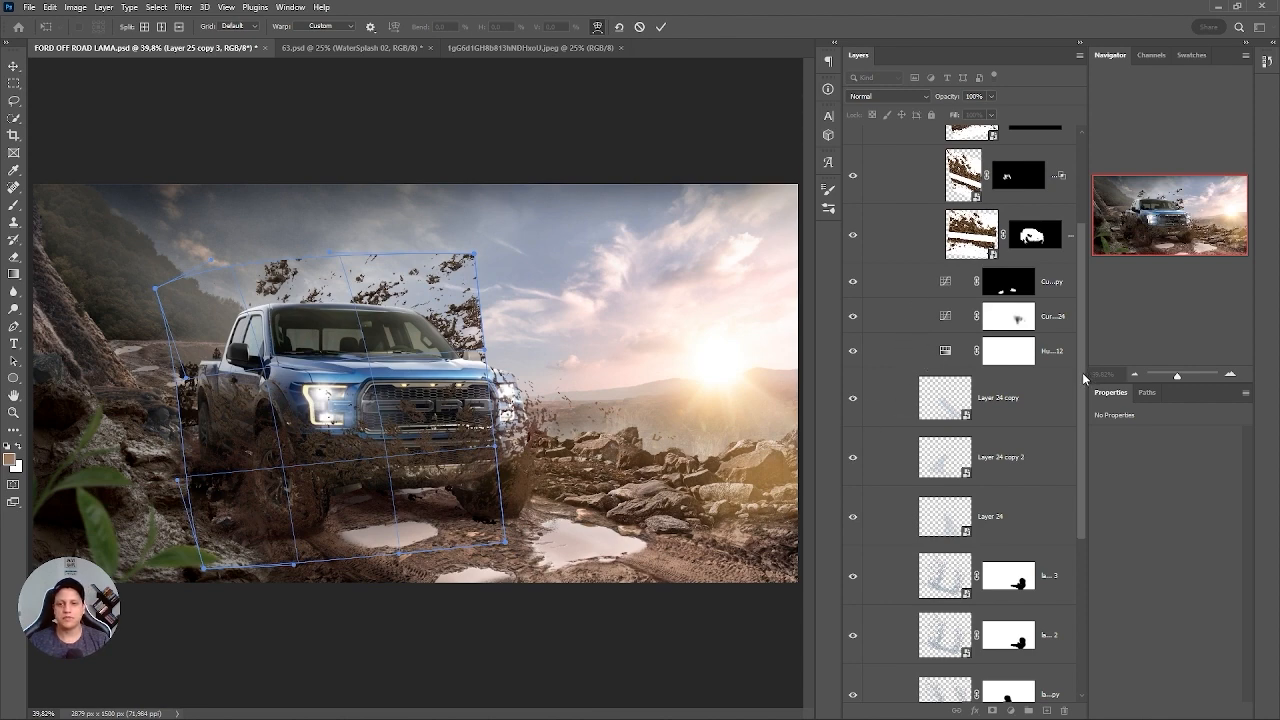
pyautogui.moveTo(1082, 372); pyautogui.dragTo(1076, 545)
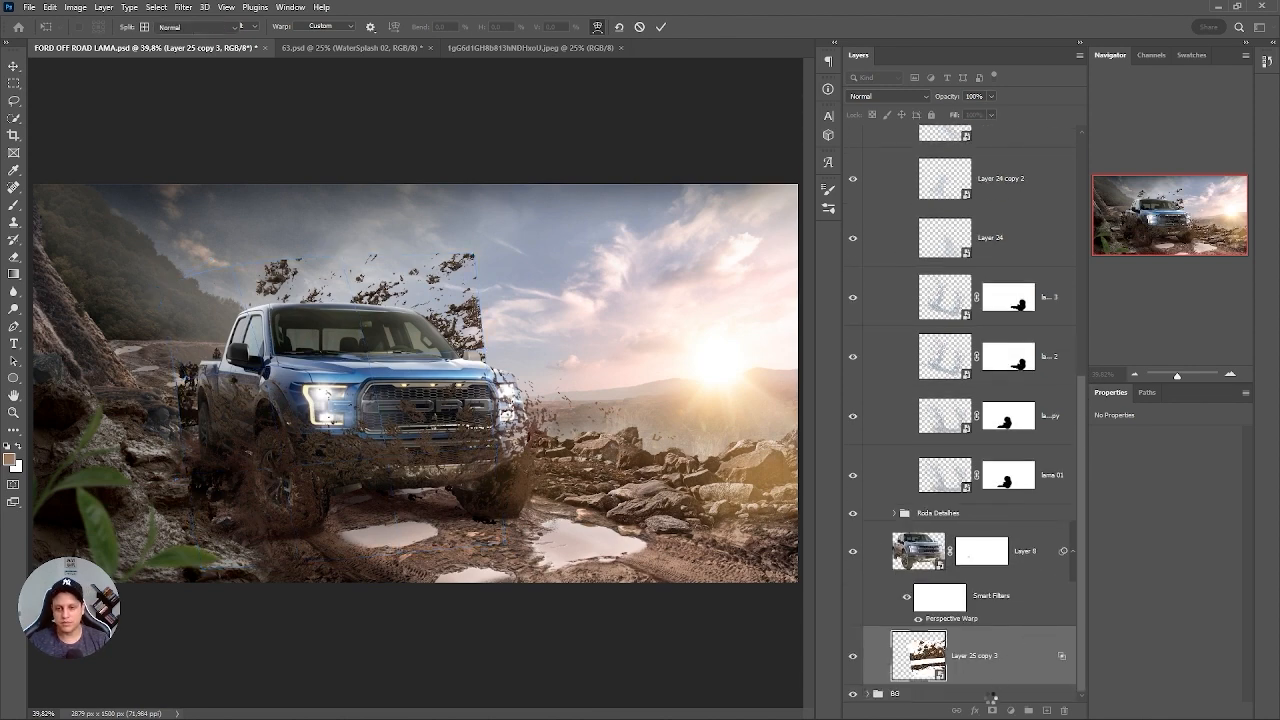
pyautogui.click(992, 709)
pyautogui.hotkey('ctrl', 'z')
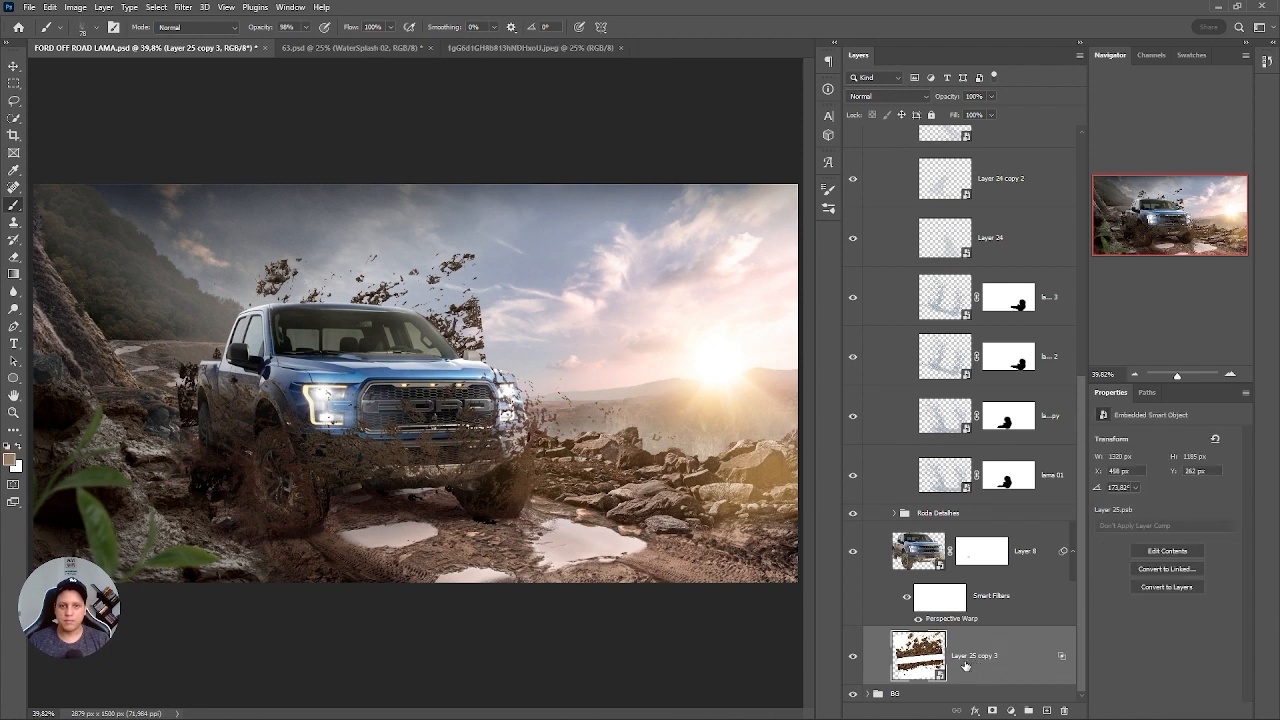
pyautogui.hotkey('ctrl', 'z')
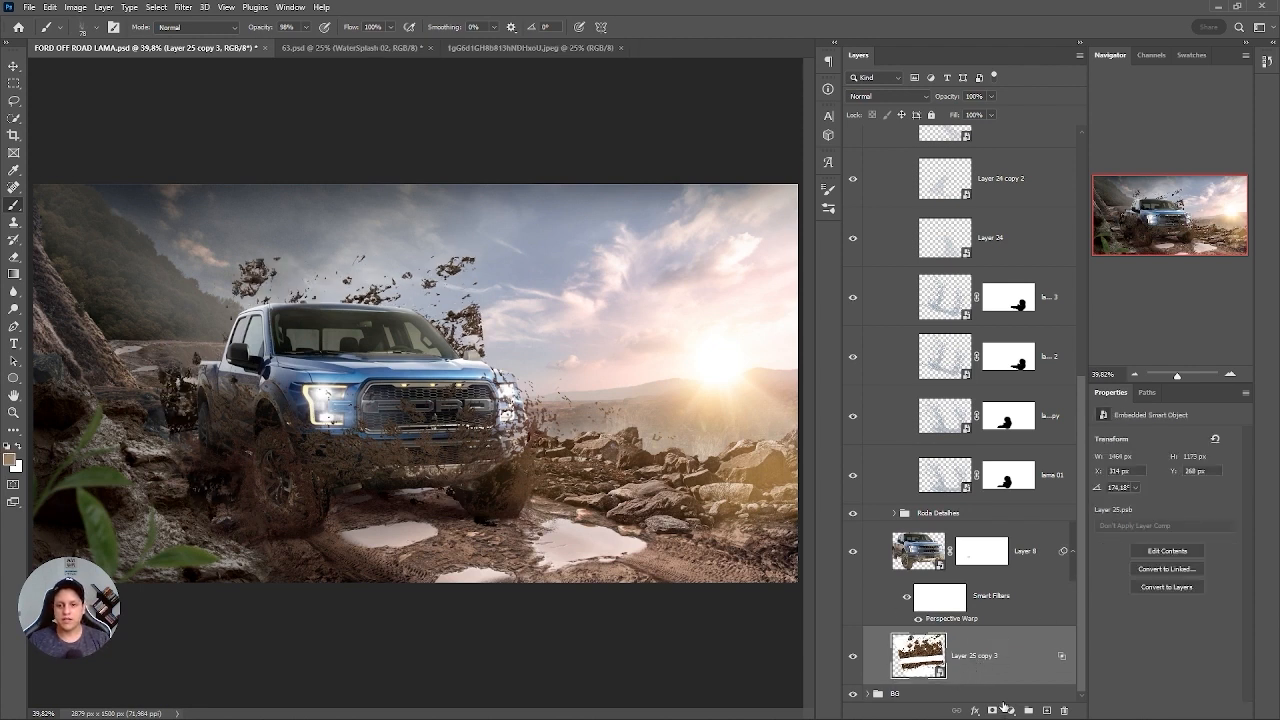
# Add a black mask to Layer 25 copy 3 to hide all of its mud.
pyautogui.click(992, 709)
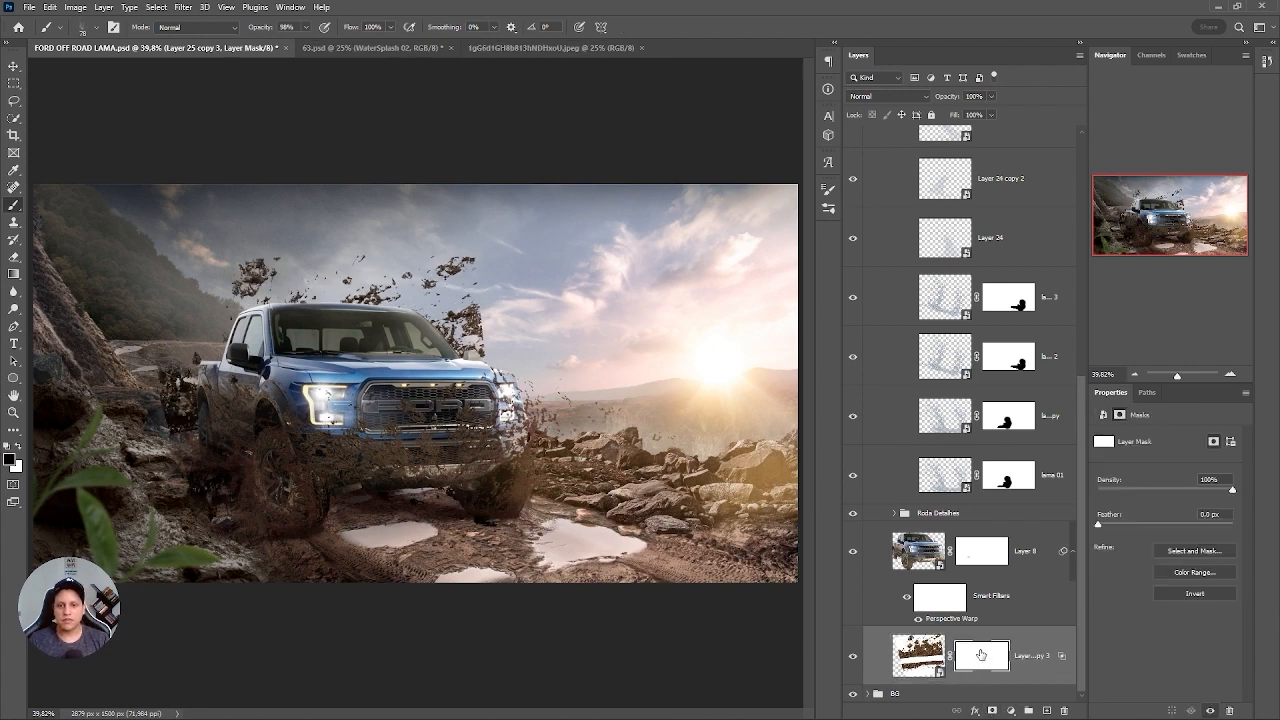
pyautogui.hotkey('ctrl', 'i')
pyautogui.scroll(3, 177, 369)
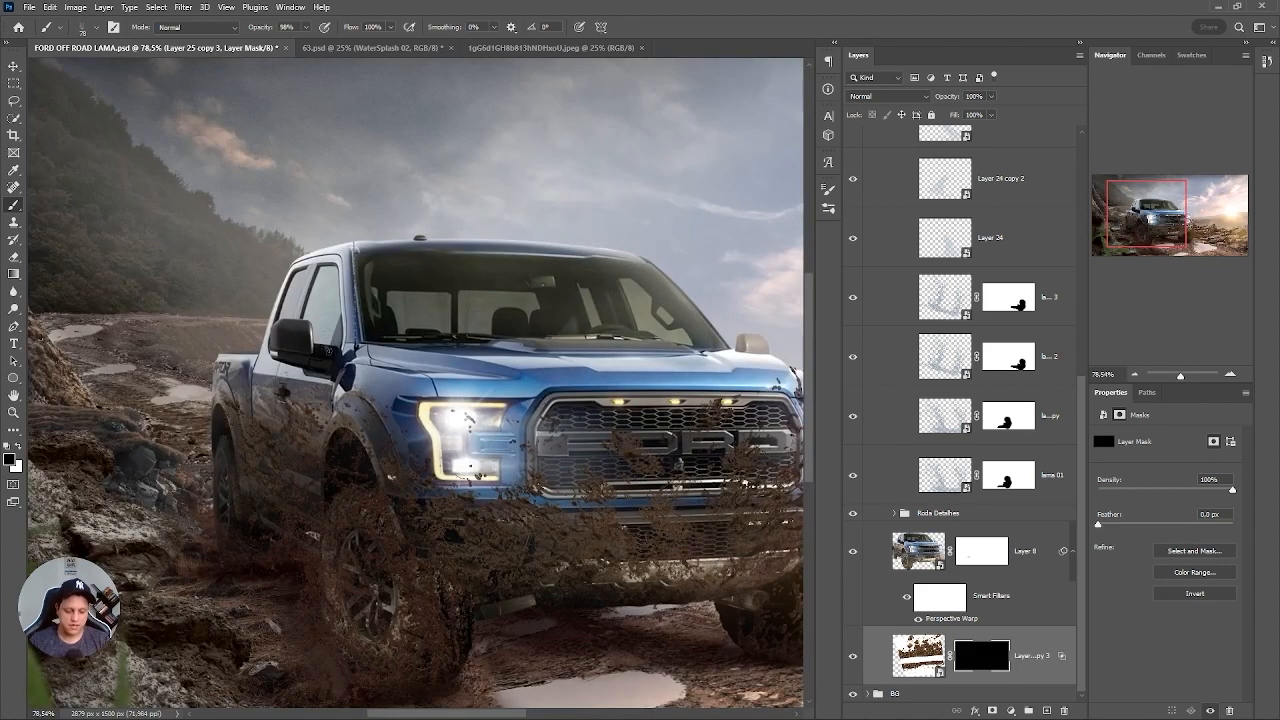
# Paint white on Layer 25 copy 3's mask with an enlarged splatter brush to reveal flying mud behind the truck bed.
pyautogui.press(']')
pyautogui.press(']')
pyautogui.press(']')
pyautogui.press(']')
pyautogui.press(']')
pyautogui.press(']')
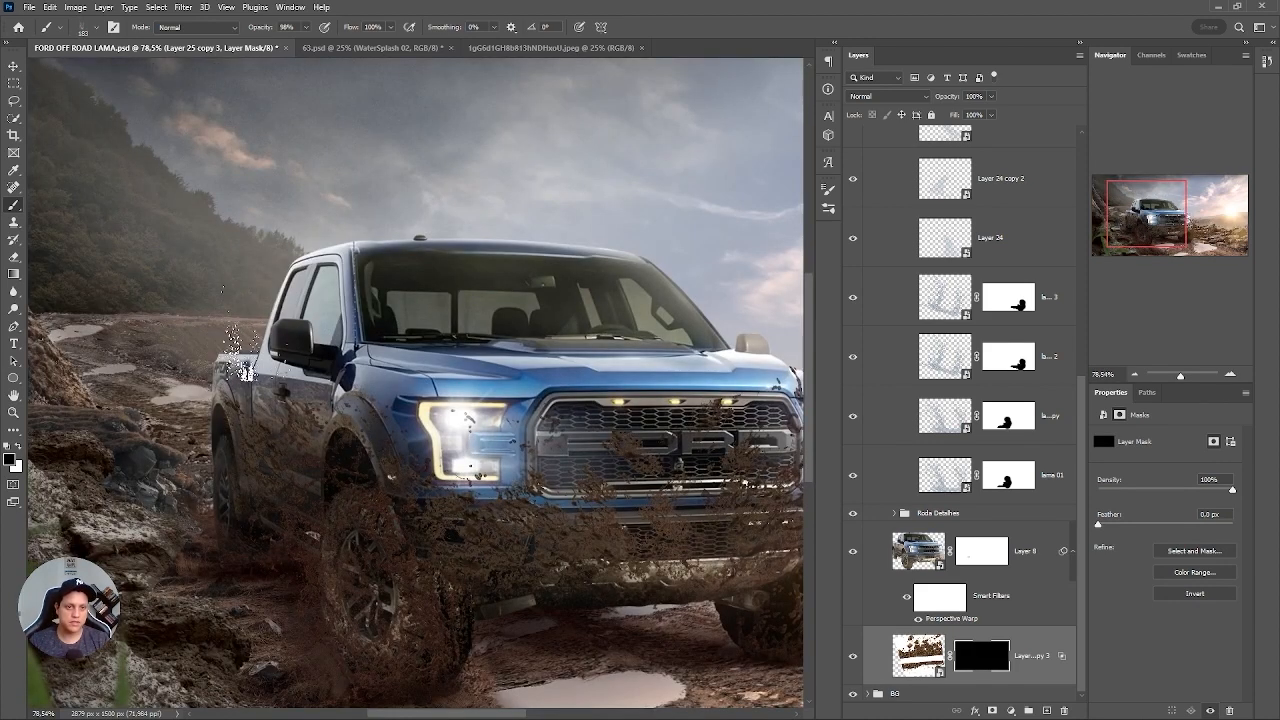
pyautogui.press('x')
pyautogui.click(237, 310)
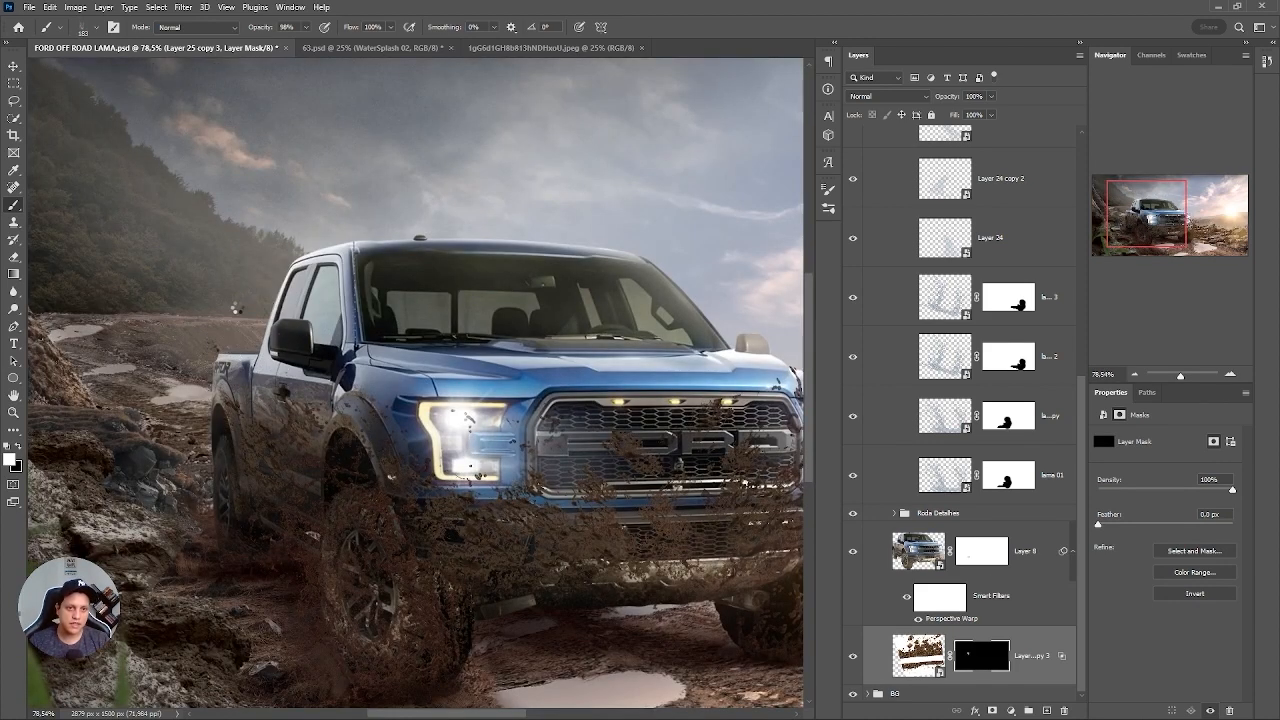
pyautogui.click(226, 388)
pyautogui.click(224, 368)
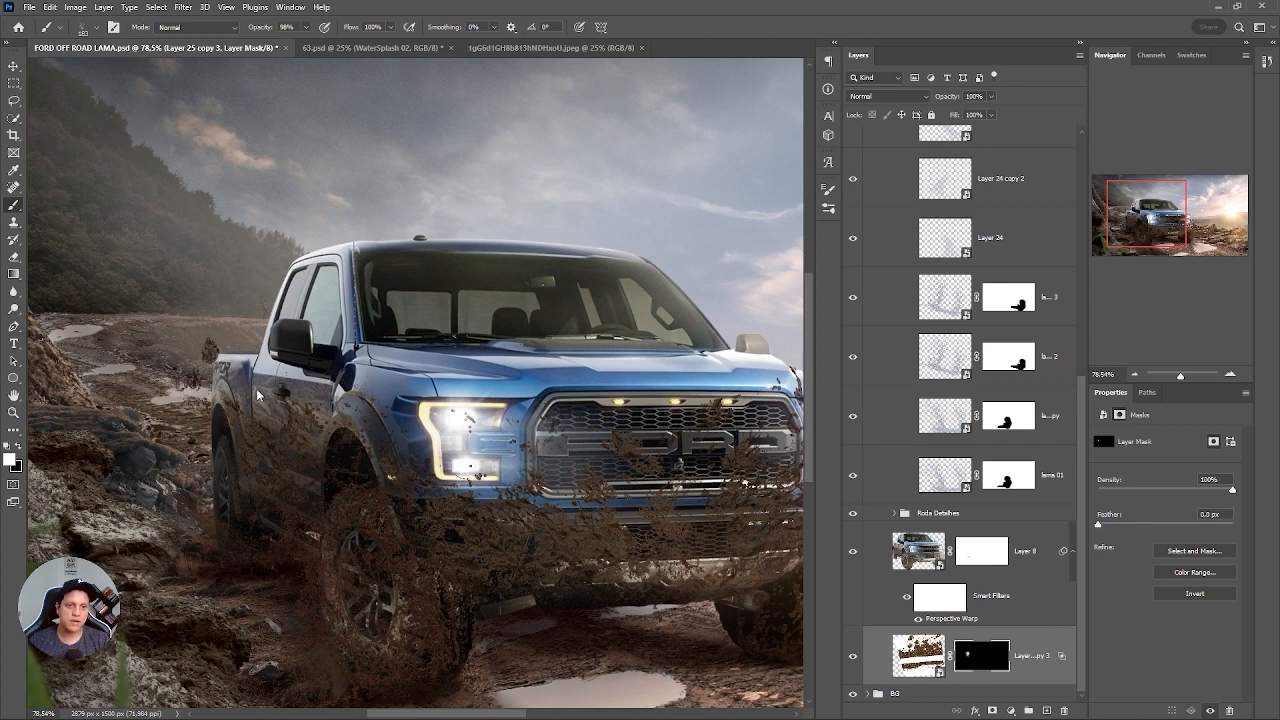
pyautogui.click(224, 411)
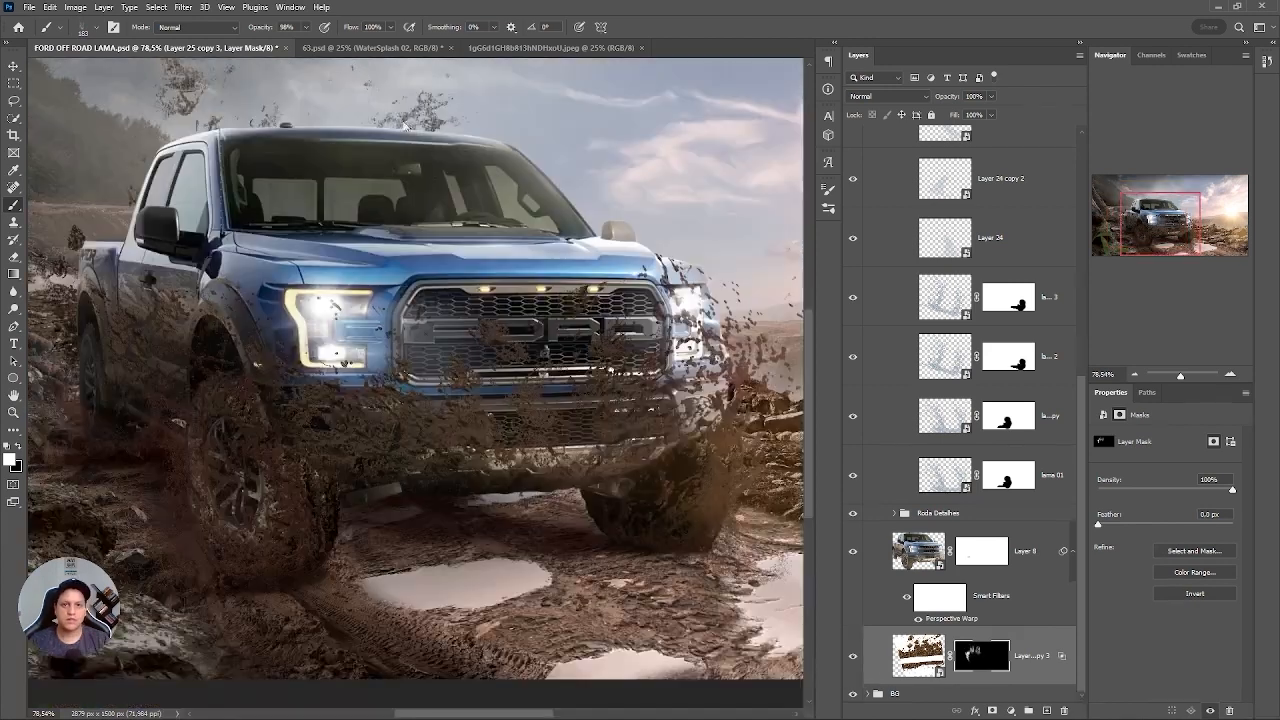
# Reveal more mud splashes above the roof and beside the windshield by painting white on the mask of Layer 25 copy 3.
pyautogui.click(432, 130)
pyautogui.moveTo(511, 255); pyautogui.dragTo(452, 392)
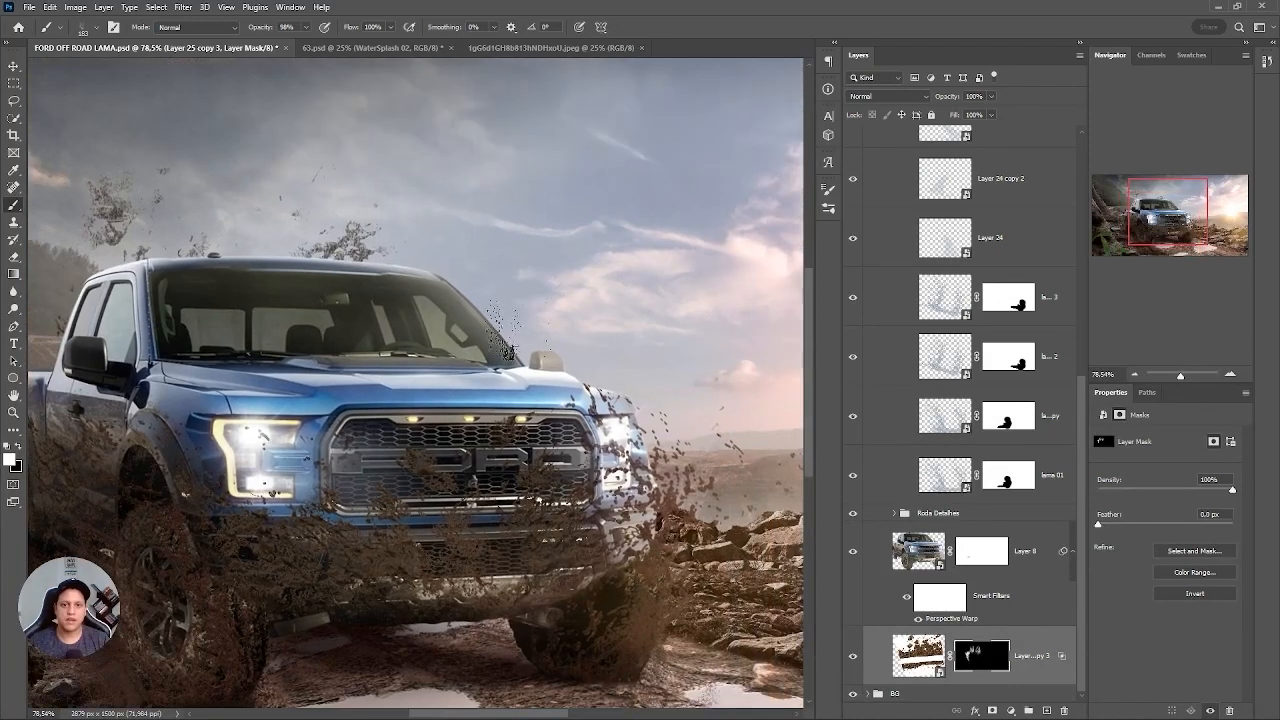
pyautogui.click(516, 318)
pyautogui.click(328, 268)
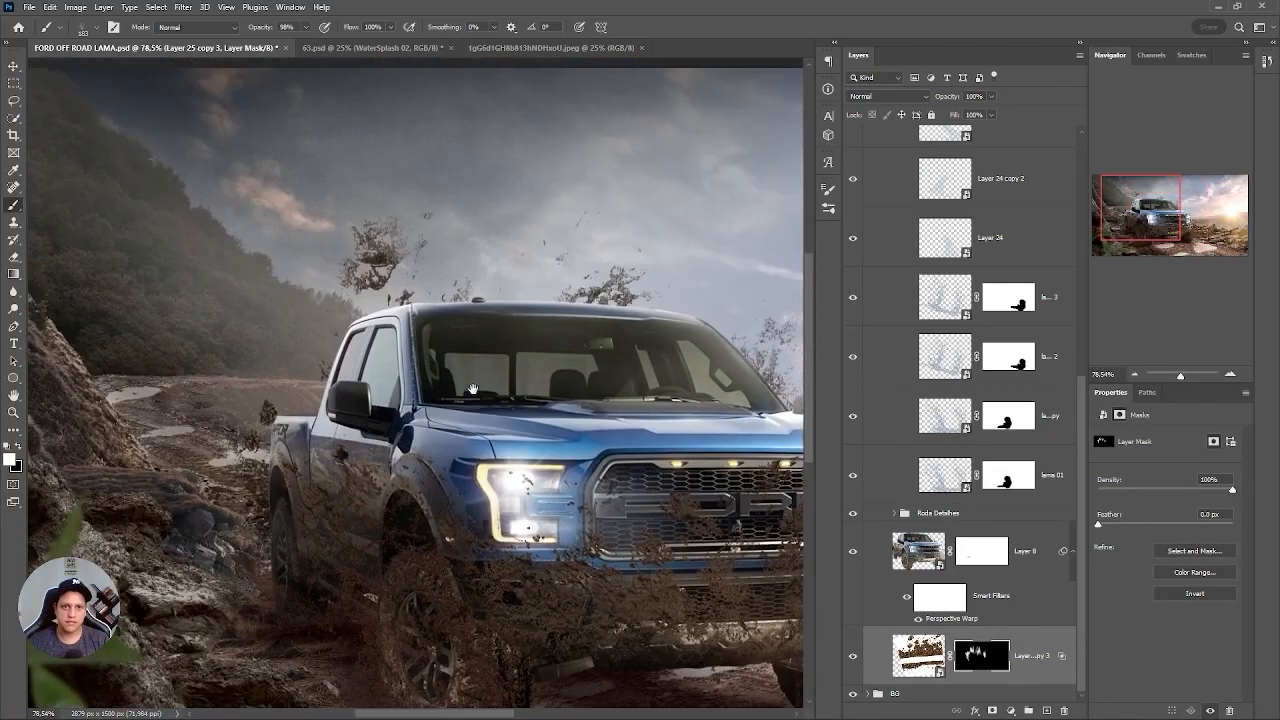
pyautogui.click(342, 238)
pyautogui.click(410, 232)
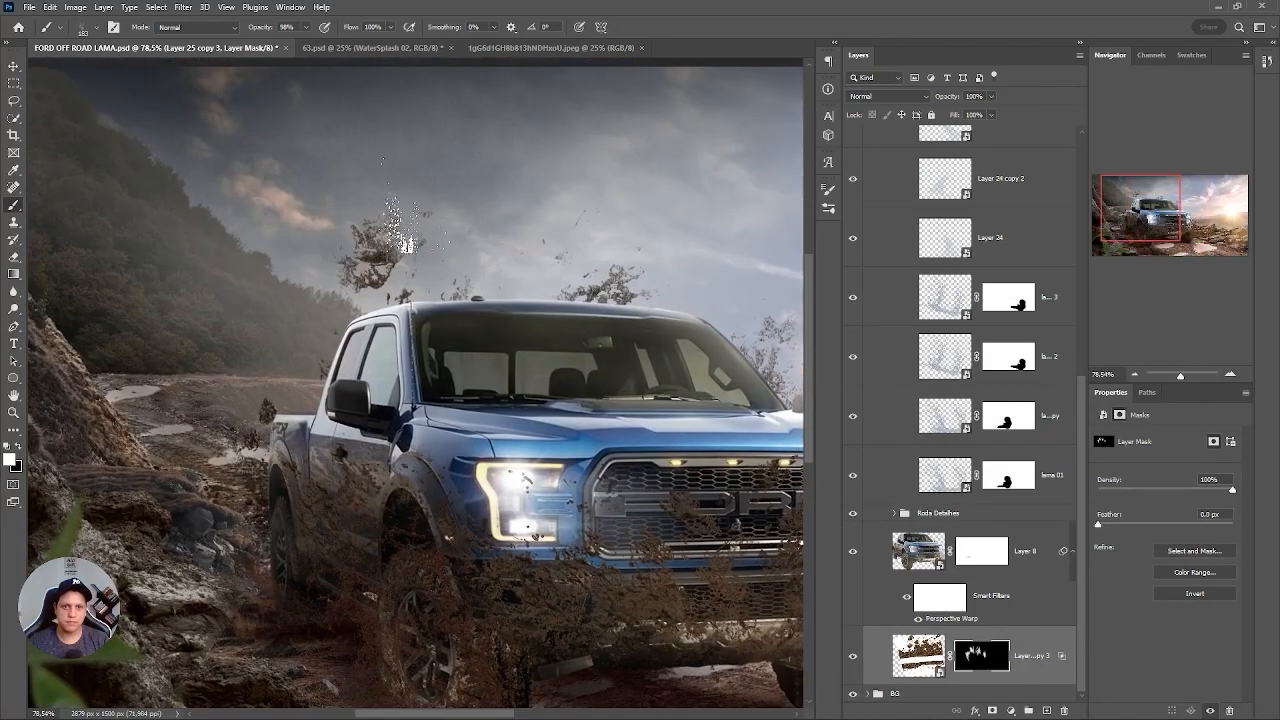
pyautogui.click(428, 335)
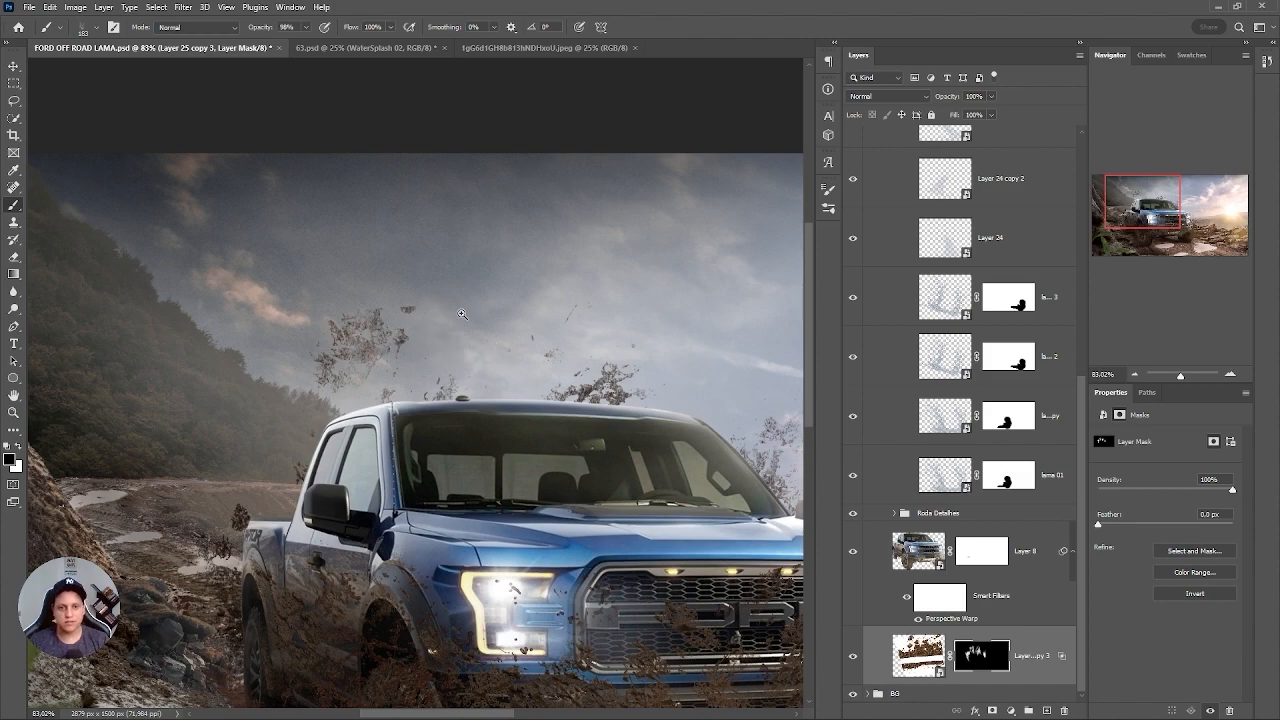
# Paint black on the mask with a smaller splatter brush to hide the stray mud clump above the cab.
pyautogui.scroll(-3, 437, 310)
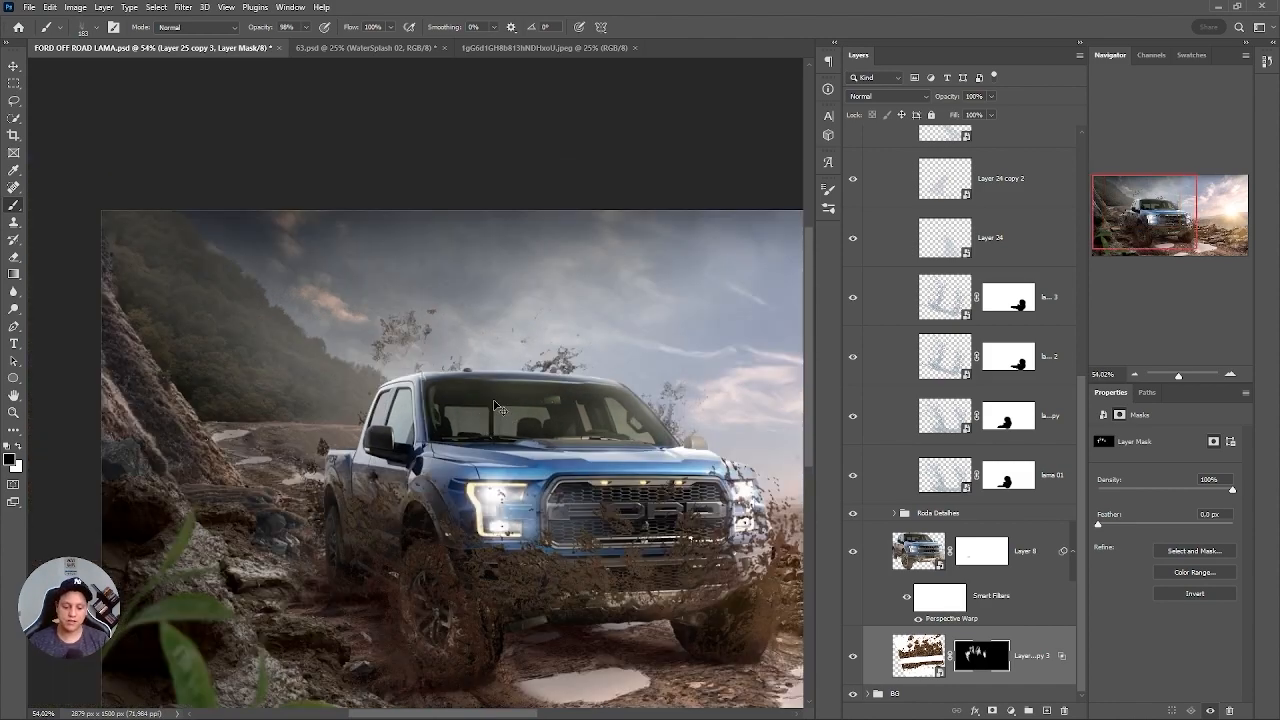
pyautogui.scroll(-2, 485, 420)
pyautogui.scroll(12, 310, 318)
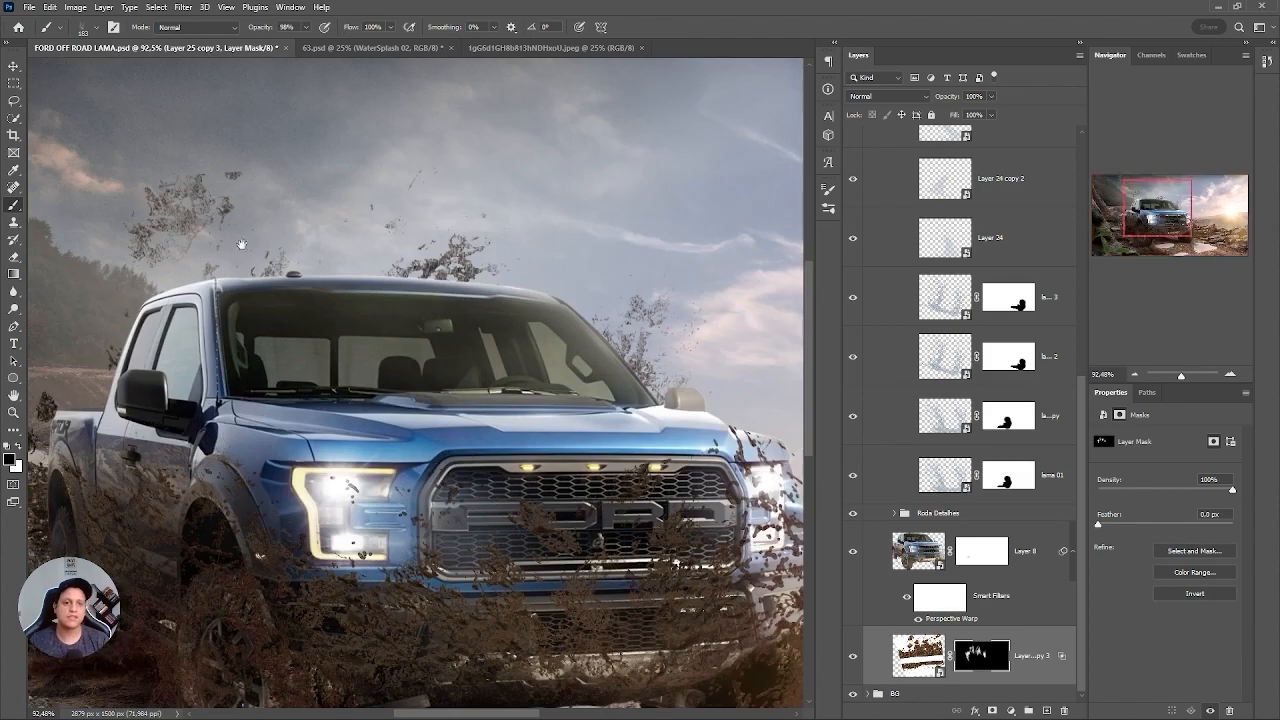
pyautogui.press('x')
pyautogui.press('x')
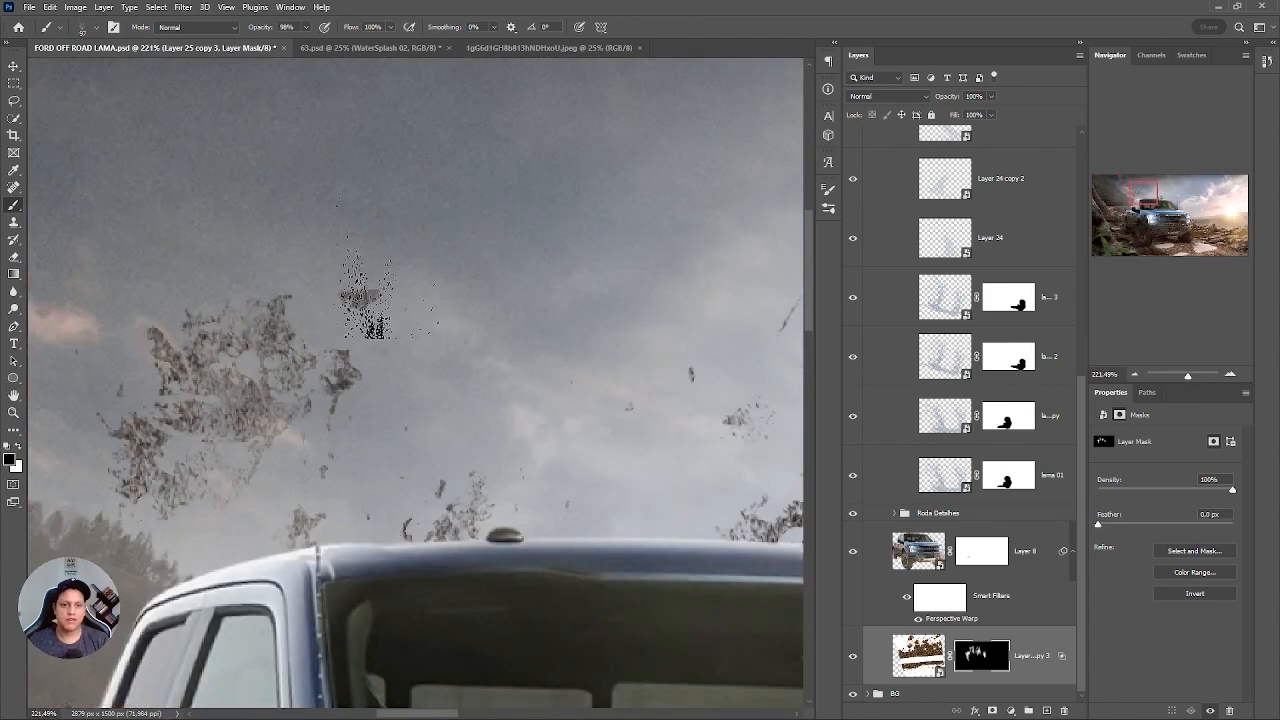
pyautogui.moveTo(368, 300)
pyautogui.mouseDown()
pyautogui.moveTo(357, 300)
pyautogui.moveTo(372, 296)
pyautogui.mouseUp()
pyautogui.hotkey('ctrl', '0')
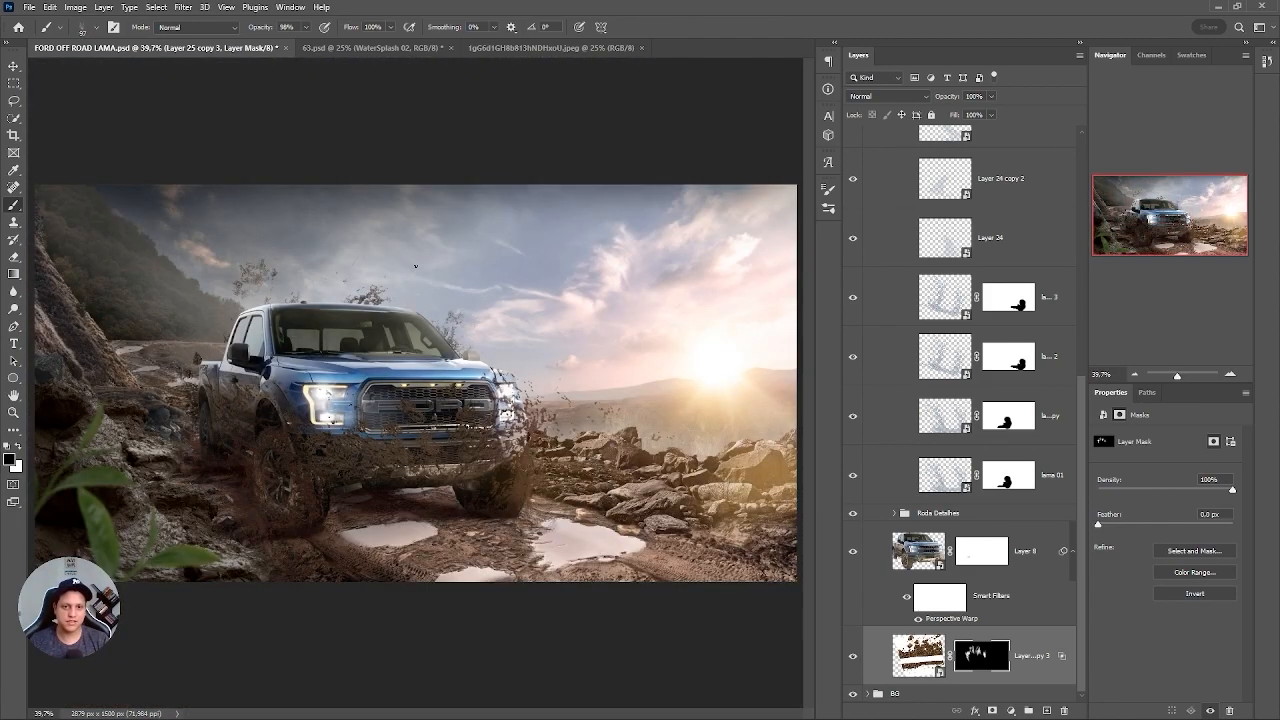
pyautogui.scroll(5, 345, 206)
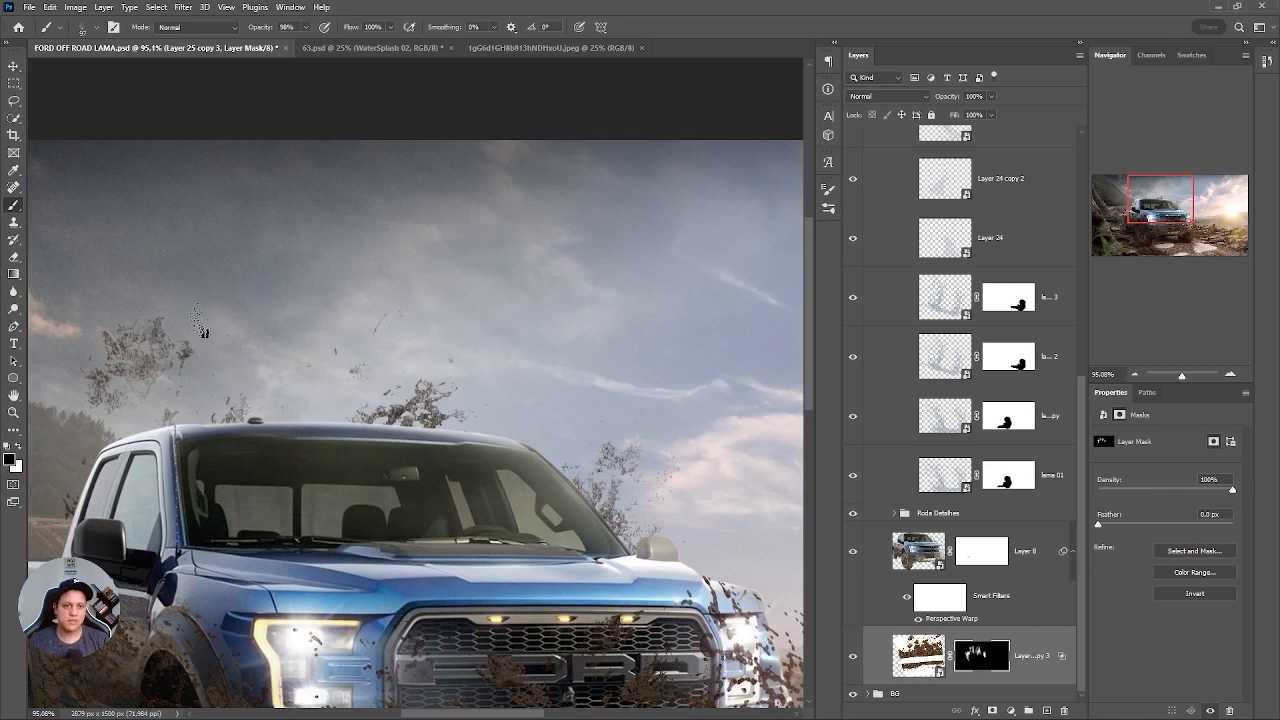
pyautogui.scroll(-2, 509, 360)
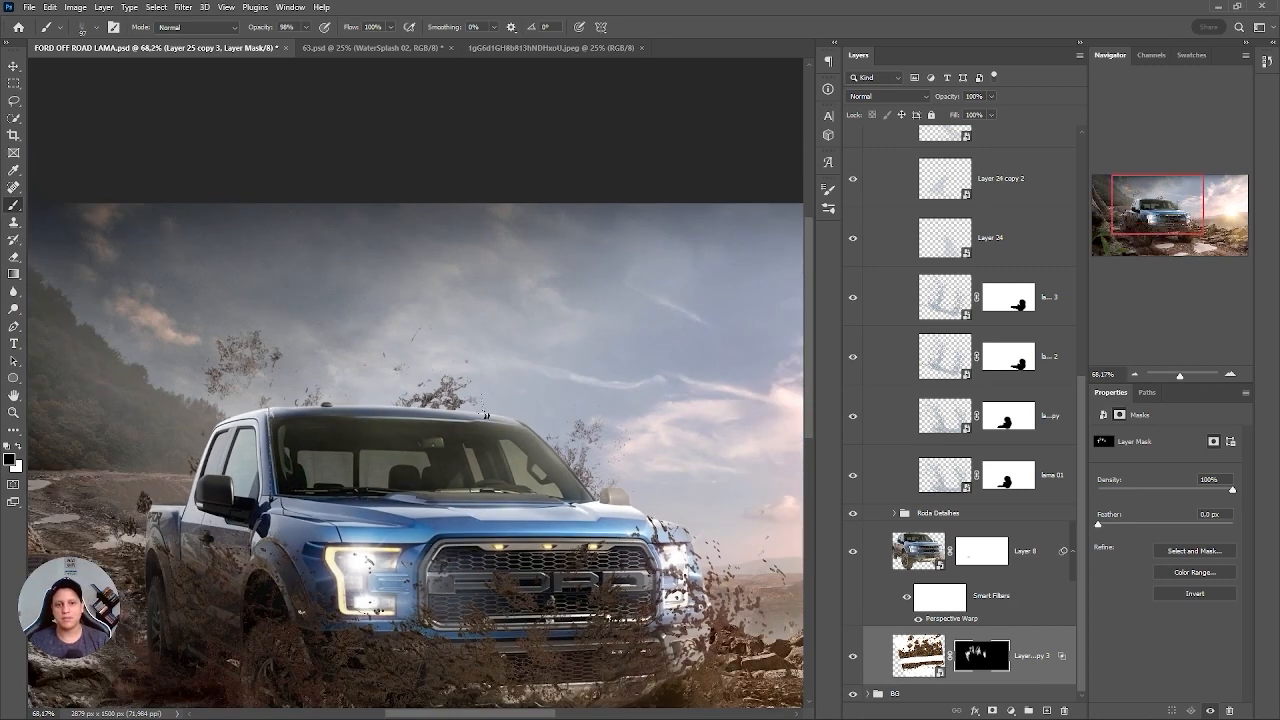
pyautogui.hotkey('ctrl', '0')
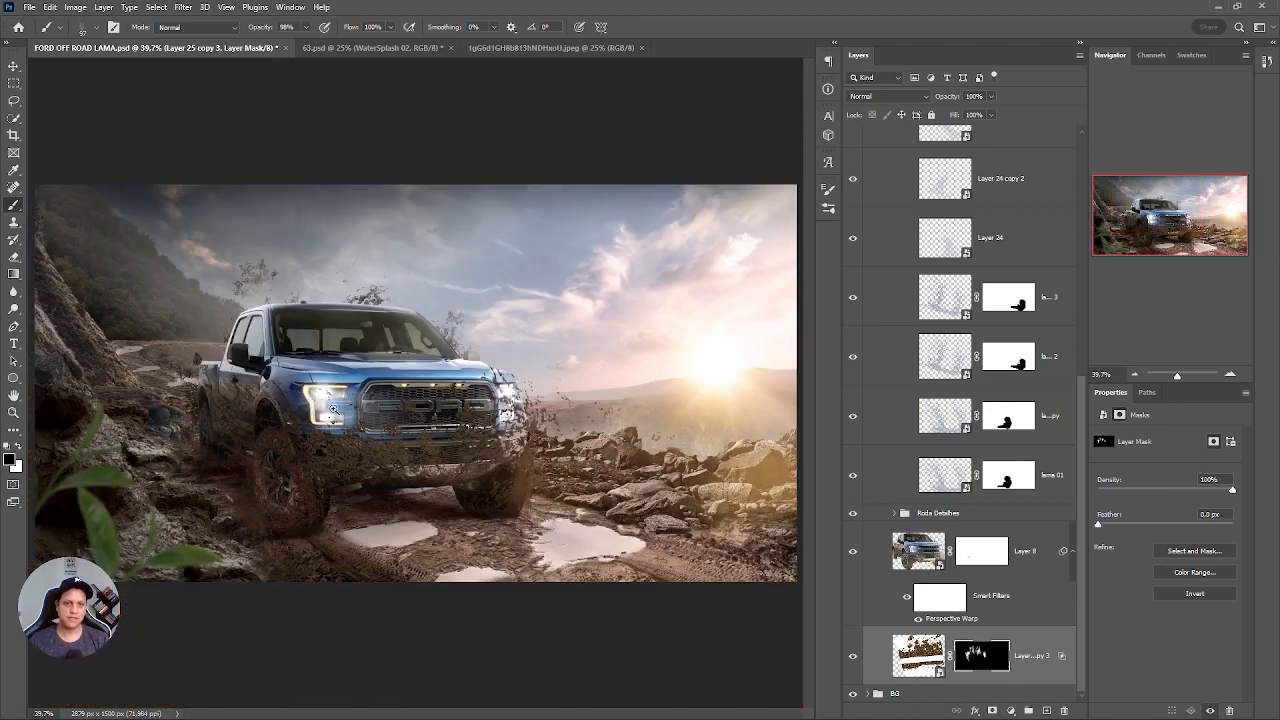